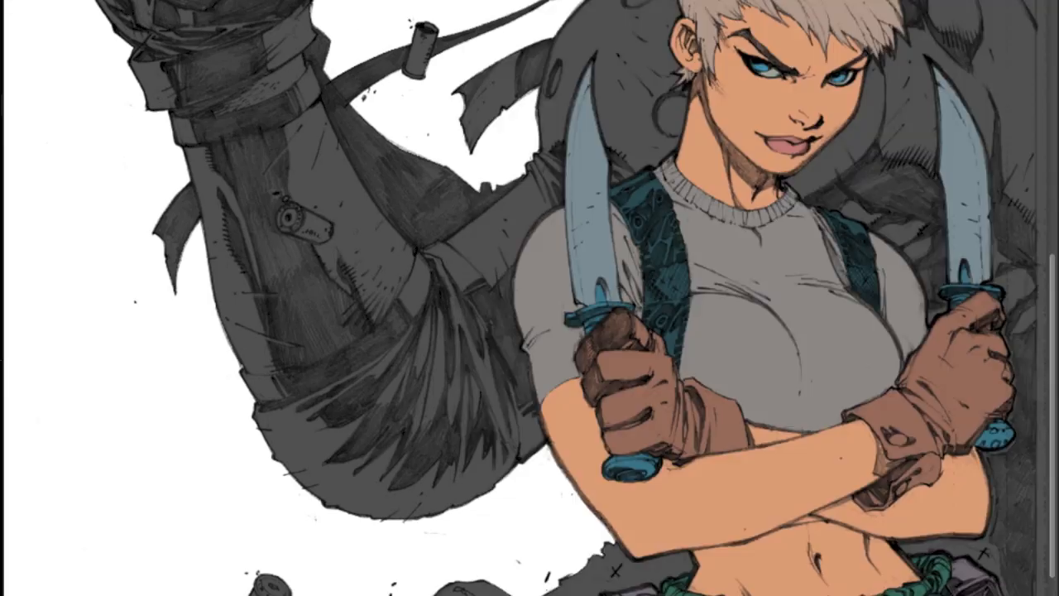
# Step: Add a new layer above the flats layer and activate the Brush tool
pyautogui.press('Tab')
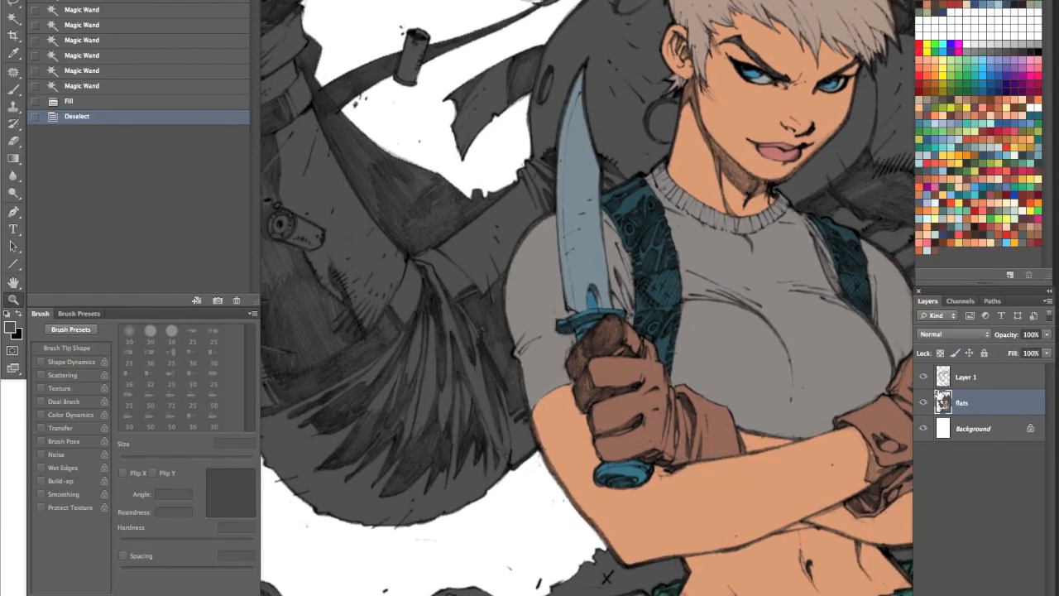
pyautogui.press('shift+super+n')
pyautogui.press('Return')
pyautogui.press('b')
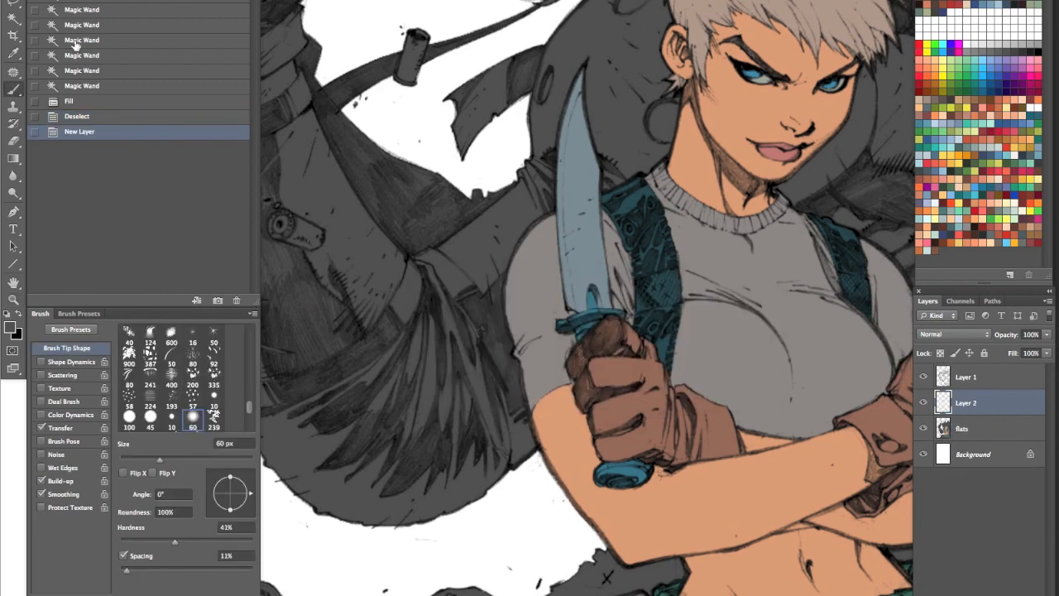
pyautogui.click(37, 2)
pyautogui.click(92, 328)
pyautogui.click(224, 157)
pyautogui.press('Tab')
pyautogui.moveTo(535, 299); pyautogui.dragTo(558, 196)
pyautogui.press('Tab')
pyautogui.moveTo(732, 310); pyautogui.dragTo(737, 273)
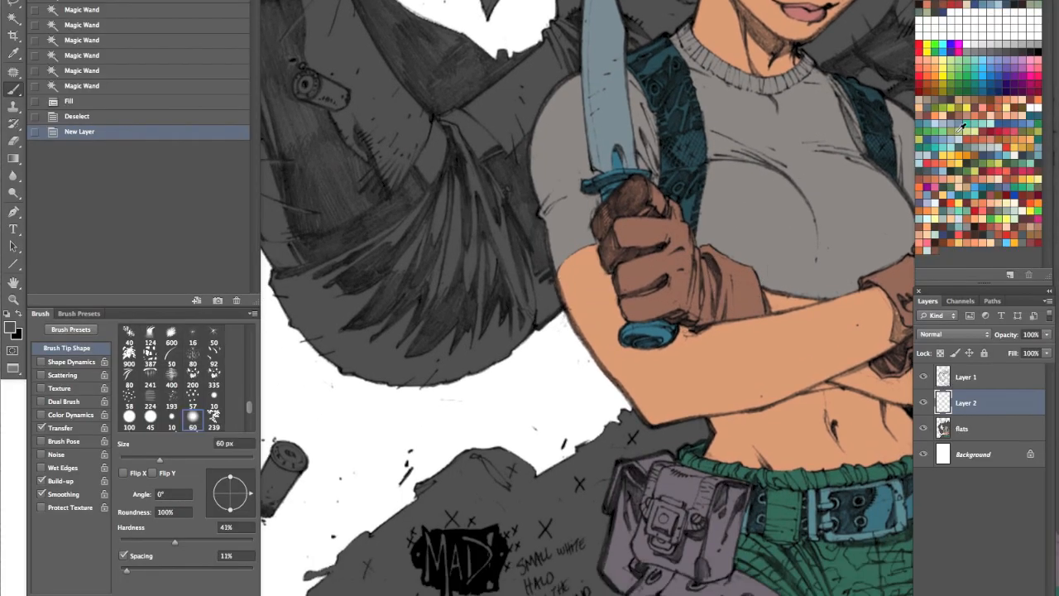
# Step: Paint a patch of overlapping soft red test strokes in the blank margin beside the large figure
pyautogui.click(982, 207)
pyautogui.press('Tab')
pyautogui.moveTo(99, 337); pyautogui.dragTo(452, 286)
pyautogui.moveTo(470, 213); pyautogui.dragTo(431, 352)
pyautogui.moveTo(437, 391)
pyautogui.mouseDown()
pyautogui.moveTo(508, 263)
pyautogui.moveTo(541, 302)
pyautogui.moveTo(524, 387)
pyautogui.moveTo(505, 294)
pyautogui.moveTo(458, 497)
pyautogui.mouseUp()
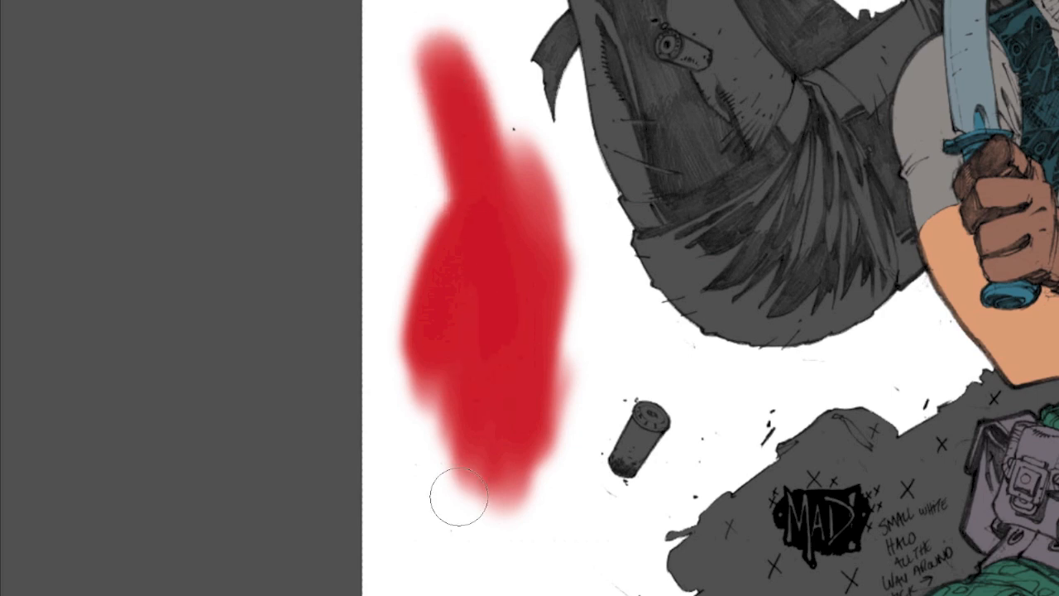
# Step: Enable Shape Dynamics for the brush and paint several tapered red test strokes below the red patch
pyautogui.press('Tab')
pyautogui.click(72, 331)
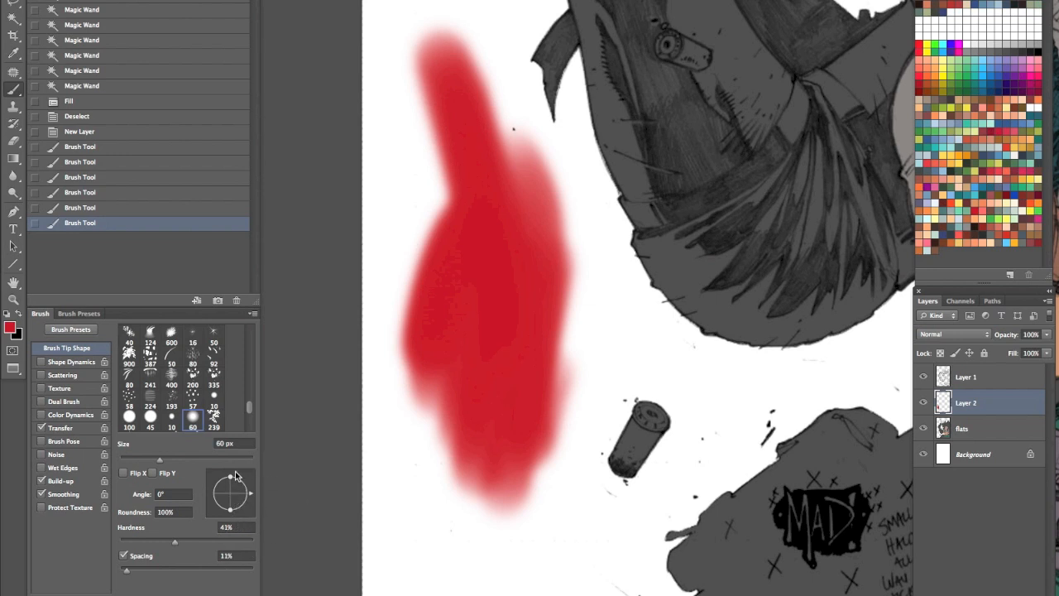
pyautogui.click(41, 363)
pyautogui.moveTo(418, 592); pyautogui.dragTo(409, 407)
pyautogui.moveTo(463, 592); pyautogui.dragTo(493, 447)
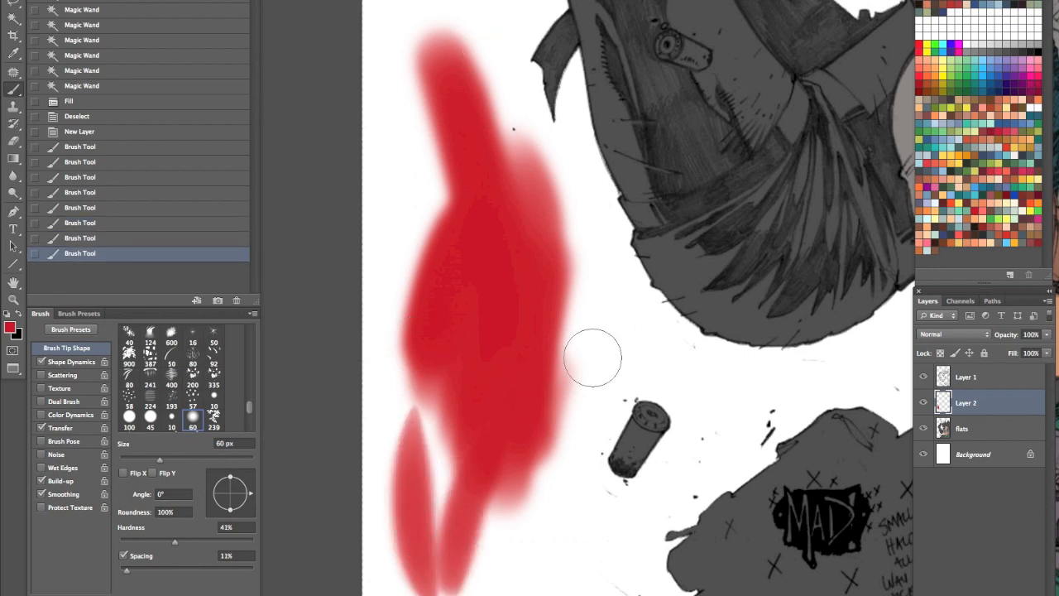
pyautogui.moveTo(517, 591); pyautogui.dragTo(583, 385)
pyautogui.moveTo(633, 314); pyautogui.dragTo(538, 535)
pyautogui.moveTo(530, 196); pyautogui.dragTo(545, 484)
# Step: Paint overlapping soft red test strokes without Shape Dynamics in the blank margin beside the raised pistol
pyautogui.moveTo(442, 271); pyautogui.dragTo(415, 45)
pyautogui.moveTo(456, 269)
pyautogui.mouseDown()
pyautogui.moveTo(435, 130)
pyautogui.moveTo(432, 104)
pyautogui.mouseUp()
pyautogui.moveTo(469, 252)
pyautogui.mouseDown()
pyautogui.moveTo(438, 48)
pyautogui.moveTo(435, 471)
pyautogui.moveTo(431, 463)
pyautogui.mouseUp()
pyautogui.moveTo(414, 354)
pyautogui.mouseDown()
pyautogui.moveTo(432, 70)
pyautogui.moveTo(448, 108)
pyautogui.mouseUp()
pyautogui.moveTo(444, 349)
pyautogui.mouseDown()
pyautogui.moveTo(477, 75)
pyautogui.moveTo(500, 70)
pyautogui.mouseUp()
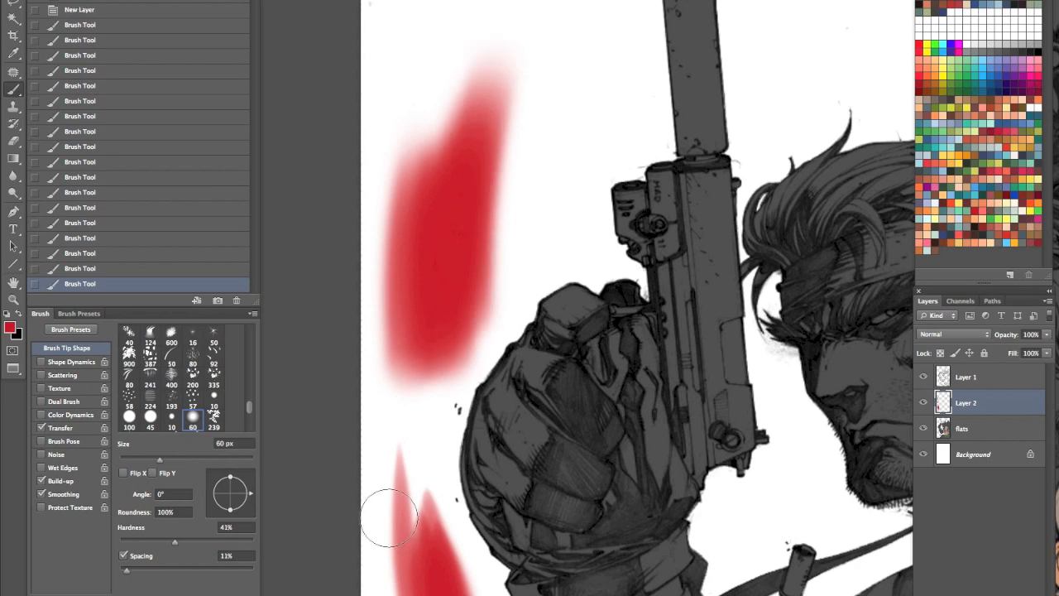
# Step: Delete the layer holding the red test strokes
pyautogui.moveTo(998, 409); pyautogui.dragTo(1030, 595)
pyautogui.moveTo(698, 359); pyautogui.dragTo(333, 211)
pyautogui.press('z')
pyautogui.keyDown('alt'); pyautogui.click(733, 392); pyautogui.keyUp('alt')
pyautogui.keyDown('alt'); pyautogui.click(733, 392); pyautogui.keyUp('alt')
pyautogui.moveTo(735, 395); pyautogui.dragTo(518, 215)
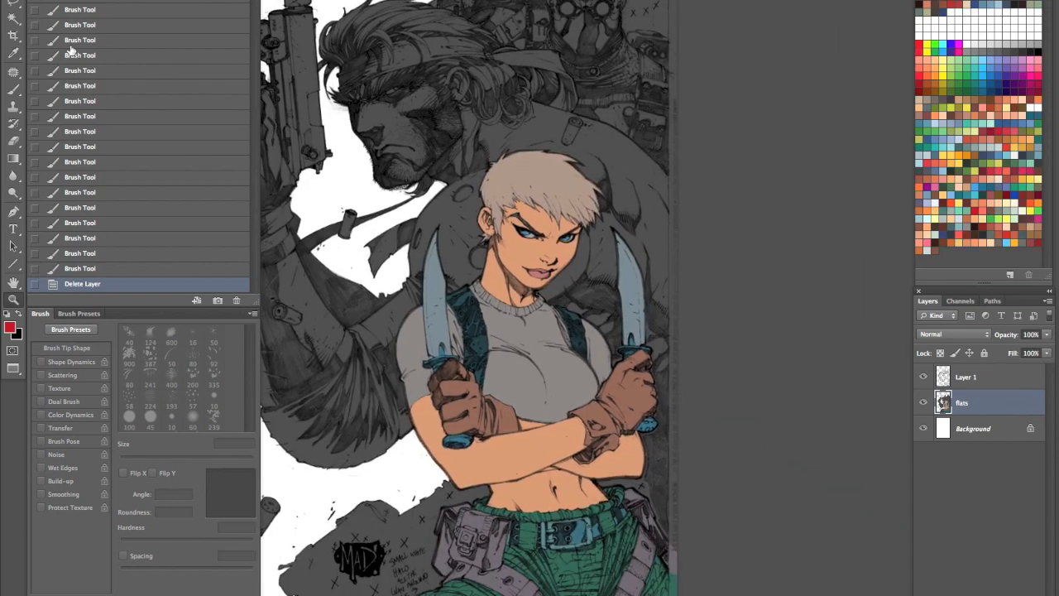
pyautogui.press('Tab')
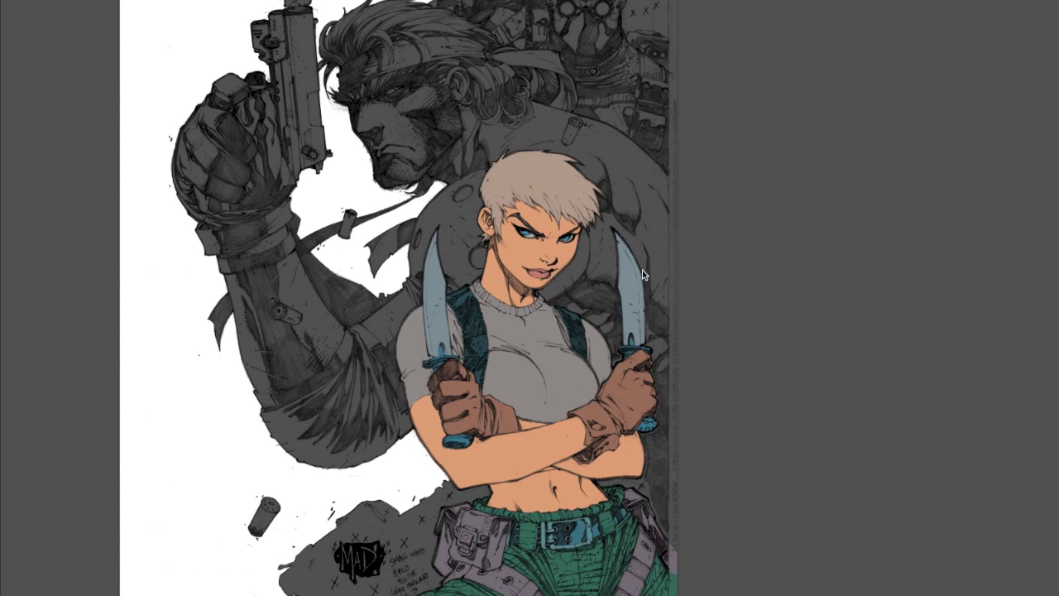
pyautogui.press('Tab')
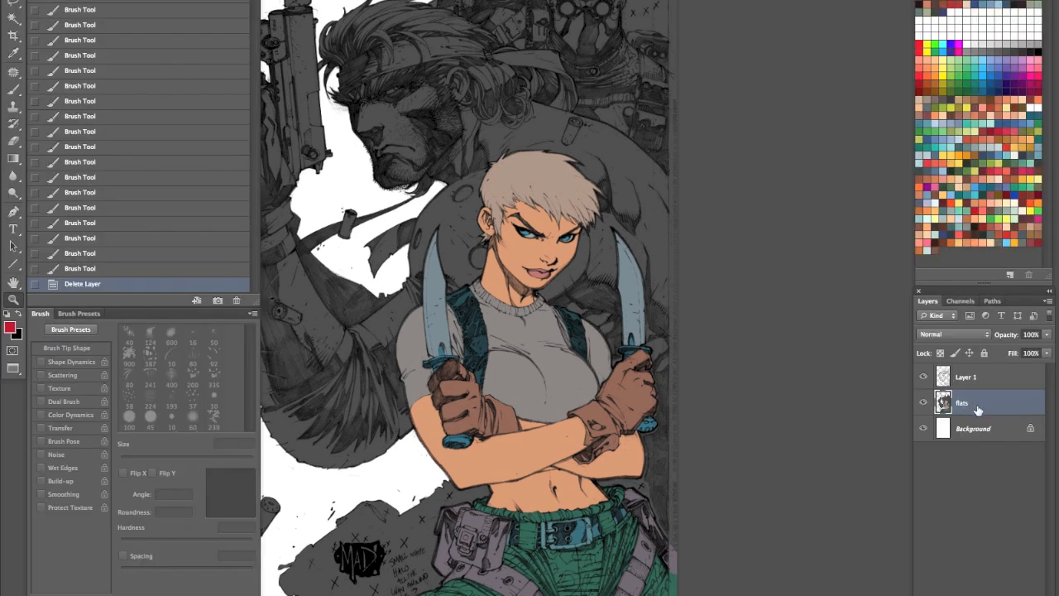
# Step: Duplicate the flats layer and name the copy "colors"
pyautogui.hotkey('ctrl', 'j')
pyautogui.press('Tab')
pyautogui.press('Tab')
pyautogui.press('Tab')
pyautogui.press('Tab')
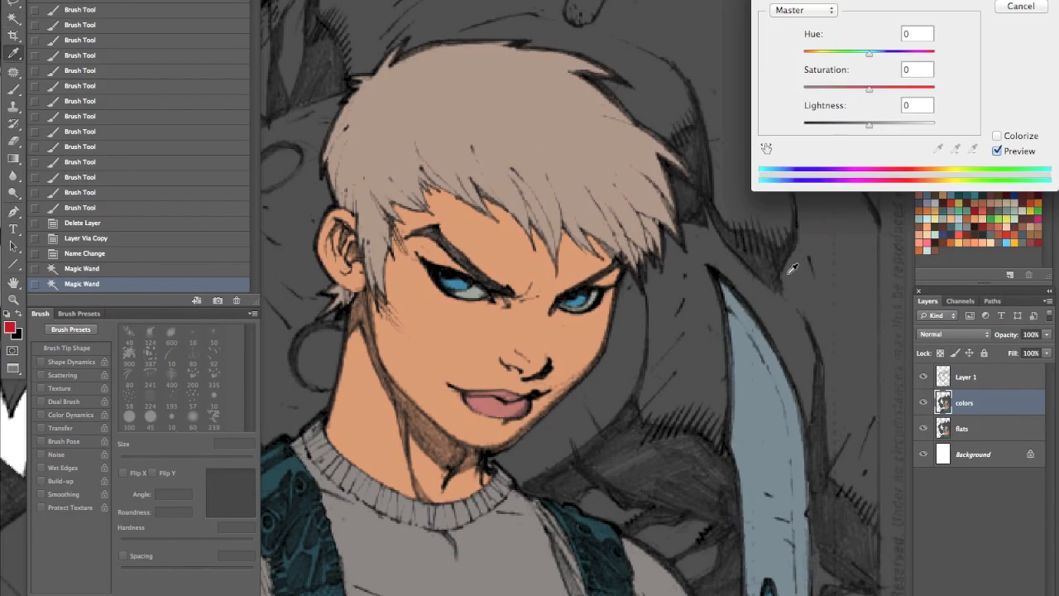
# Step: Apply the Hue/Saturation adjustment and brighten the whites of both eyes with the brush inside a Magic Wand selection
pyautogui.press('Return')
pyautogui.scroll(5, 310, 211)
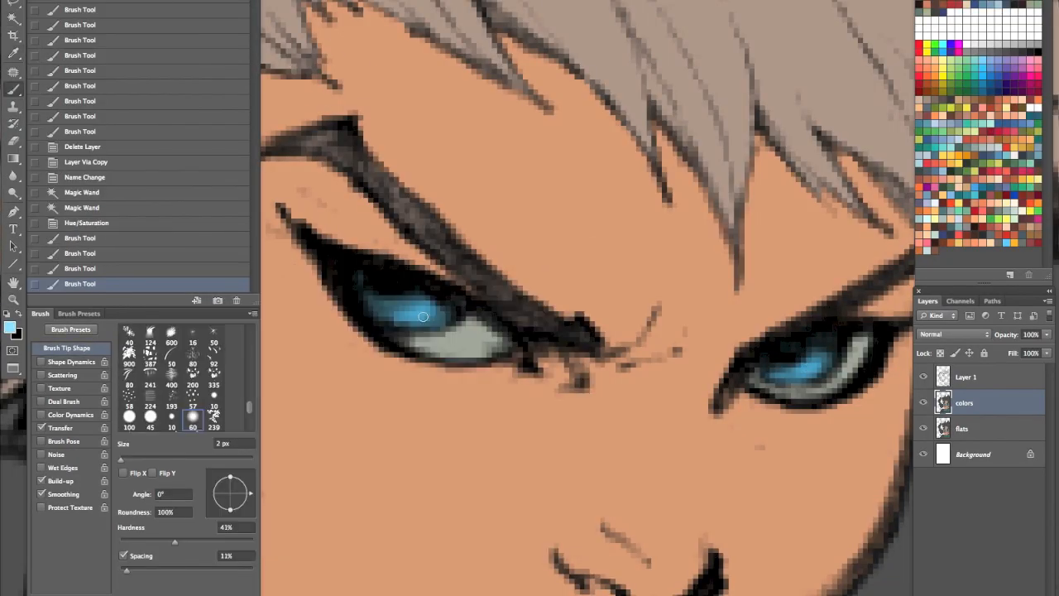
pyautogui.press('w')
pyautogui.click(470, 329)
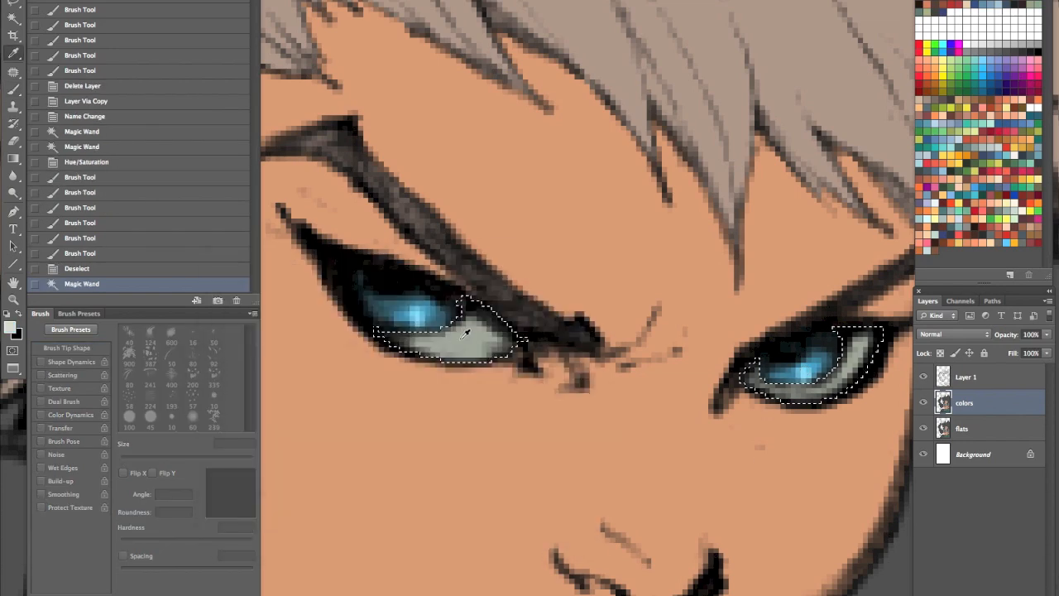
pyautogui.press('b')
pyautogui.moveTo(414, 340); pyautogui.dragTo(497, 348)
pyautogui.moveTo(744, 364); pyautogui.dragTo(827, 331)
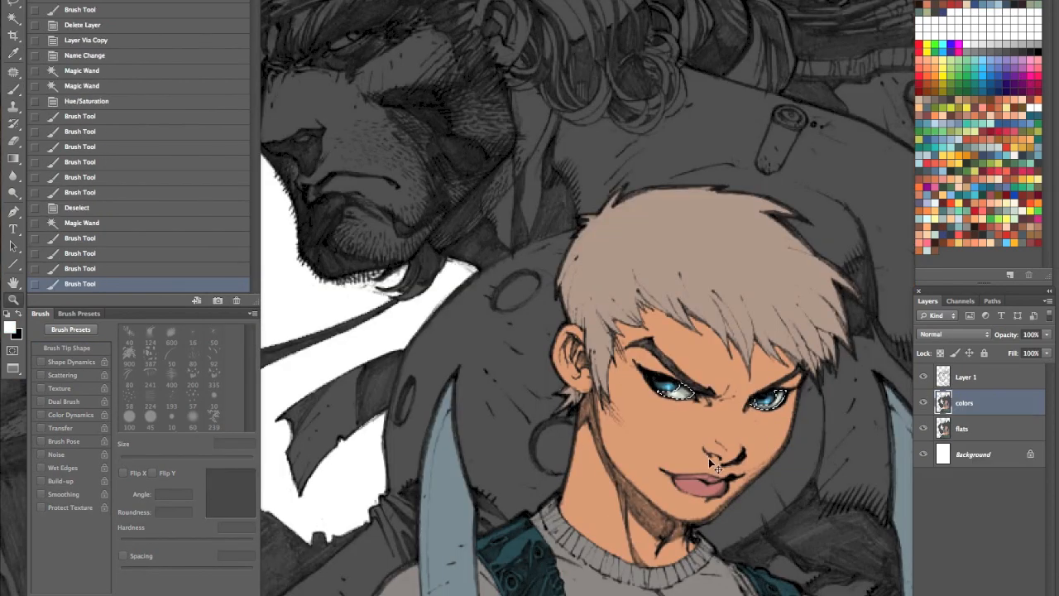
# Step: Paint a light pink highlight on the woman's lower lip with a 3 px brush
pyautogui.scroll(5, 708, 457)
pyautogui.click(10, 329)
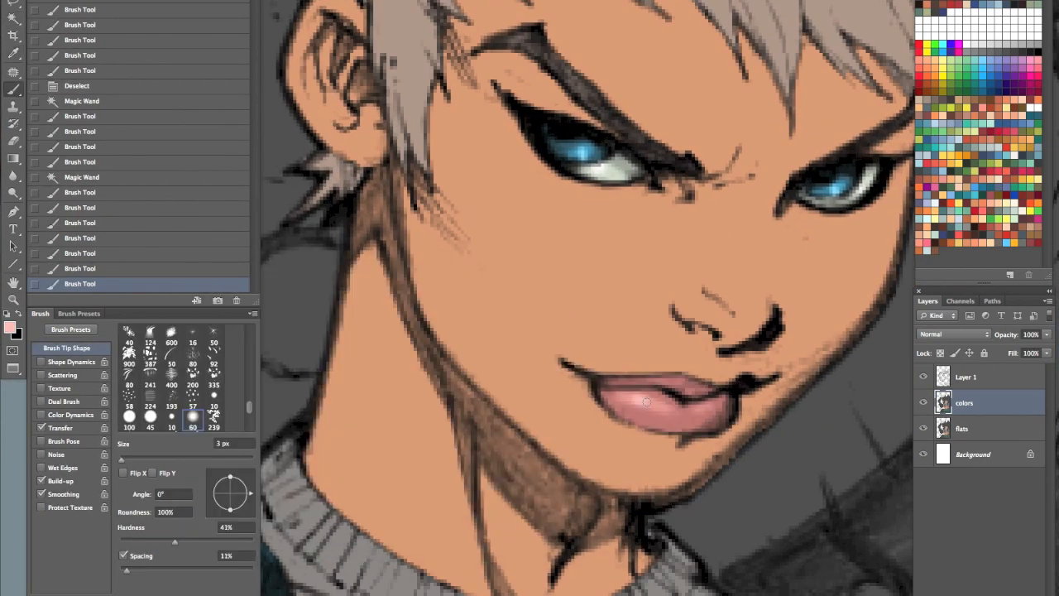
pyautogui.hotkey('ctrl', 'alt', 'z')
pyautogui.hotkey('ctrl', 'alt', 'z')
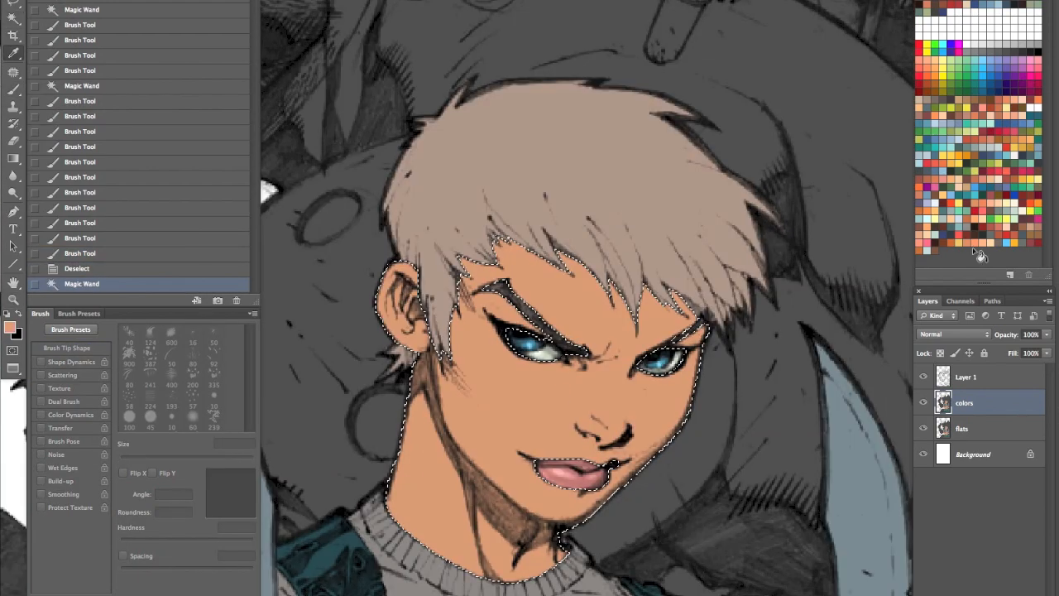
# Step: Fill the selected skin with a more saturated orange and paint light peach highlights on the ear and nose bridge
pyautogui.hotkey('alt', 'BackSpace')
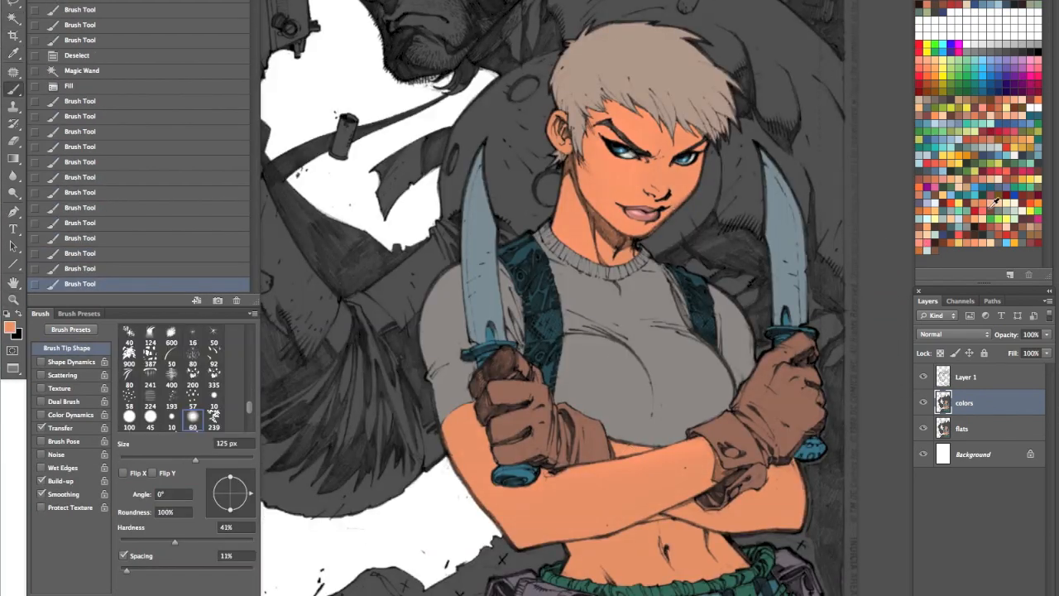
pyautogui.scroll(3, 566, 100)
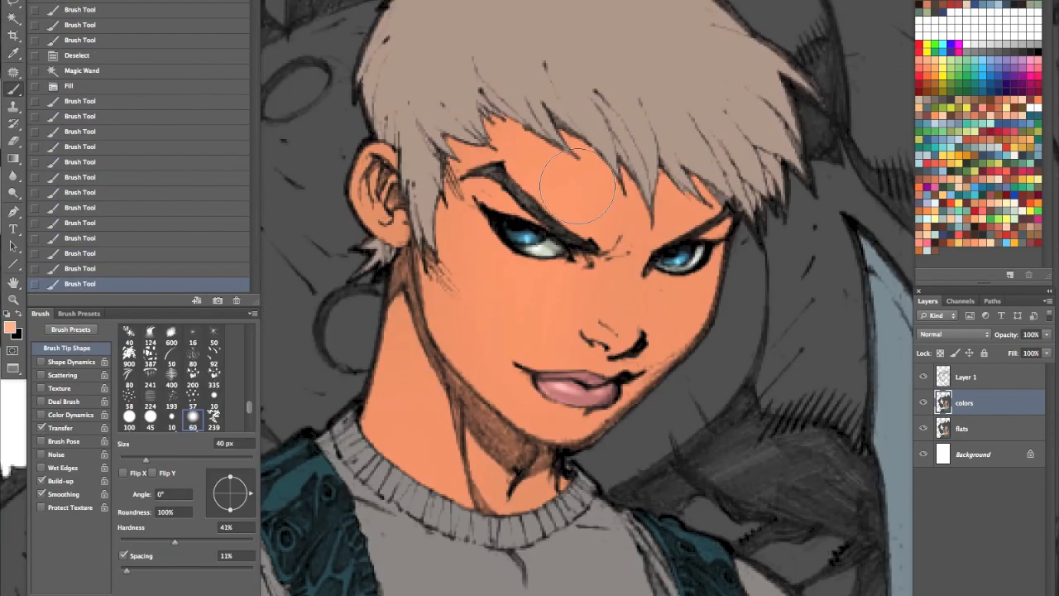
pyautogui.press('[')
pyautogui.press('[')
pyautogui.press('[')
pyautogui.press('[')
pyautogui.moveTo(364, 208); pyautogui.dragTo(397, 233)
pyautogui.moveTo(627, 332); pyautogui.dragTo(627, 266)
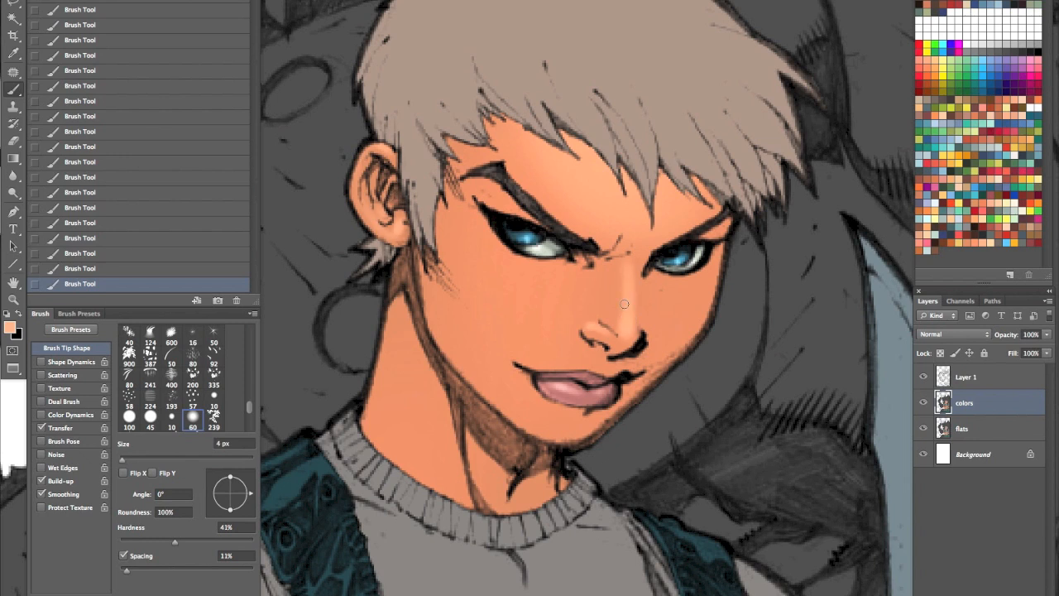
# Step: Enlarge the brush and paint light peach highlights on the forehead, both cheeks and around the nose
pyautogui.press(']')
pyautogui.press(']')
pyautogui.press(']')
pyautogui.press(']')
pyautogui.press(']')
pyautogui.moveTo(514, 141); pyautogui.dragTo(571, 207)
pyautogui.moveTo(657, 199); pyautogui.dragTo(692, 223)
pyautogui.moveTo(693, 286); pyautogui.dragTo(660, 356)
pyautogui.moveTo(497, 265); pyautogui.dragTo(555, 340)
pyautogui.moveTo(575, 289); pyautogui.dragTo(565, 361)
pyautogui.moveTo(567, 354); pyautogui.dragTo(608, 315)
# Step: Paint light peach highlights around the mouth and down the neck with a larger brush
pyautogui.press(']')
pyautogui.press(']')
pyautogui.moveTo(602, 382); pyautogui.dragTo(569, 366)
pyautogui.moveTo(443, 306); pyautogui.dragTo(438, 447)
# Step: Sample the base orange skin tone and soften the far cheek and side of the nose with a 10 px brush
pyautogui.press('[')
pyautogui.keyDown('alt'); pyautogui.click(552, 312); pyautogui.keyUp('alt')
pyautogui.moveTo(688, 242); pyautogui.dragTo(690, 300)
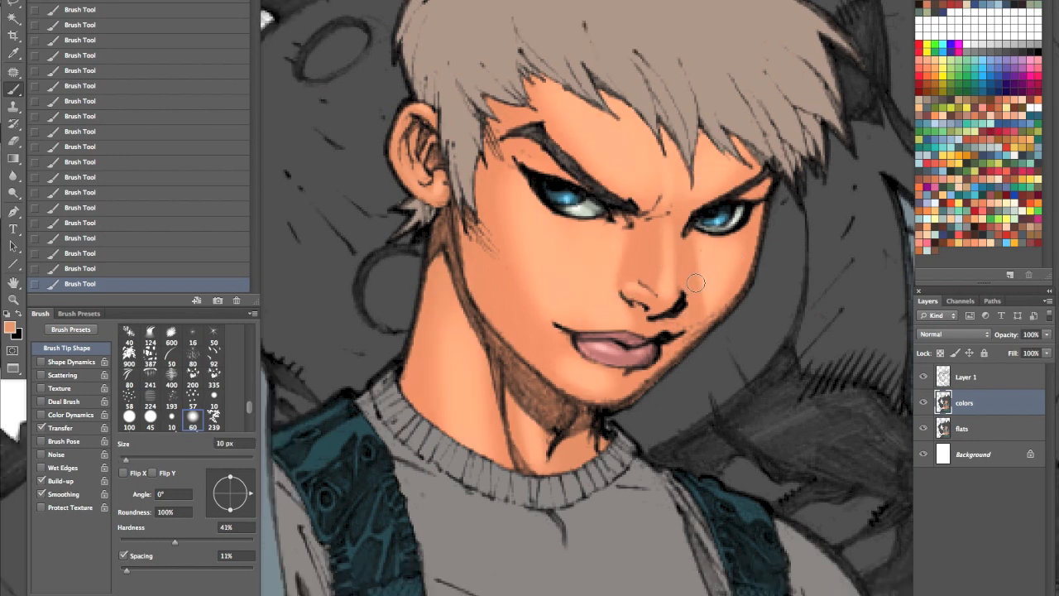
pyautogui.moveTo(639, 232); pyautogui.dragTo(636, 285)
# Step: Sample the light cheek tone and extend the highlight down the near cheek toward the jaw
pyautogui.press('[')
pyautogui.keyDown('alt'); pyautogui.click(552, 239); pyautogui.keyUp('alt')
pyautogui.press(']')
pyautogui.press(']')
pyautogui.moveTo(516, 295); pyautogui.dragTo(543, 340)
pyautogui.moveTo(563, 438)
pyautogui.mouseDown()
pyautogui.moveTo(582, 462)
pyautogui.moveTo(503, 125)
pyautogui.mouseUp()
# Step: Paint light peach highlights along the upper arm and both crossed forearms with a larger brush
pyautogui.press('super+minus')
pyautogui.moveTo(291, 240); pyautogui.dragTo(369, 372)
pyautogui.moveTo(377, 392)
pyautogui.mouseDown()
pyautogui.moveTo(400, 392)
pyautogui.moveTo(381, 393)
pyautogui.mouseUp()
pyautogui.press(']')
pyautogui.press(']')
pyautogui.press(']')
pyautogui.moveTo(393, 361); pyautogui.dragTo(546, 329)
pyautogui.moveTo(650, 290)
pyautogui.mouseDown()
pyautogui.moveTo(414, 366)
pyautogui.moveTo(631, 318)
pyautogui.mouseUp()
pyautogui.moveTo(756, 321); pyautogui.dragTo(691, 371)
# Step: Paint light peach highlights on the bare midriff around the navel with a 20 px brush
pyautogui.moveTo(542, 421); pyautogui.dragTo(570, 484)
pyautogui.moveTo(629, 418); pyautogui.dragTo(645, 480)
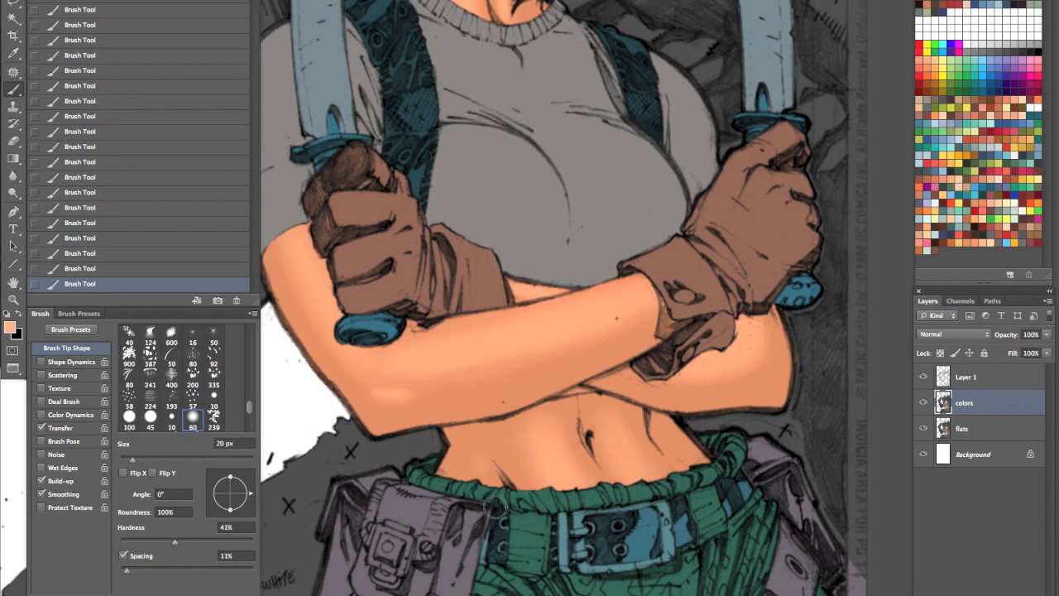
pyautogui.moveTo(571, 451); pyautogui.dragTo(581, 472)
# Step: Choose a lighter peach foreground color and paint brighter highlights on the face, starting with a 5 px brush
pyautogui.moveTo(579, 158)
pyautogui.mouseDown()
pyautogui.moveTo(612, 159)
pyautogui.moveTo(589, 560)
pyautogui.mouseUp()
pyautogui.click(10, 328)
pyautogui.click(281, 292)
pyautogui.click(538, 283)
pyautogui.press('[')
pyautogui.press('[')
pyautogui.press('[')
pyautogui.press('[')
pyautogui.press('[')
pyautogui.press('[')
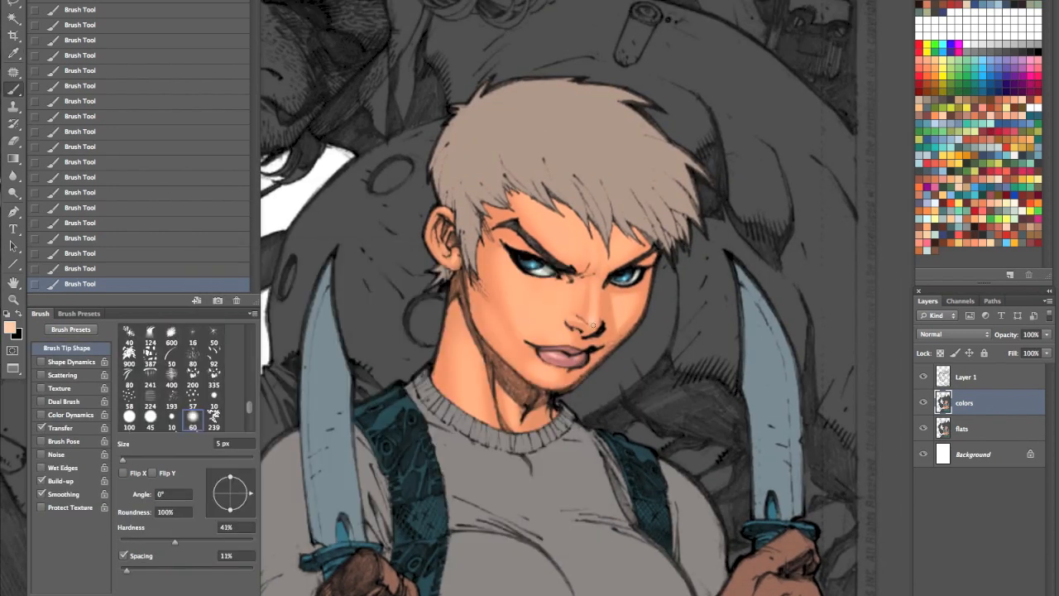
pyautogui.keyDown('alt'); pyautogui.click(557, 280); pyautogui.keyUp('alt')
pyautogui.press(']')
pyautogui.press(']')
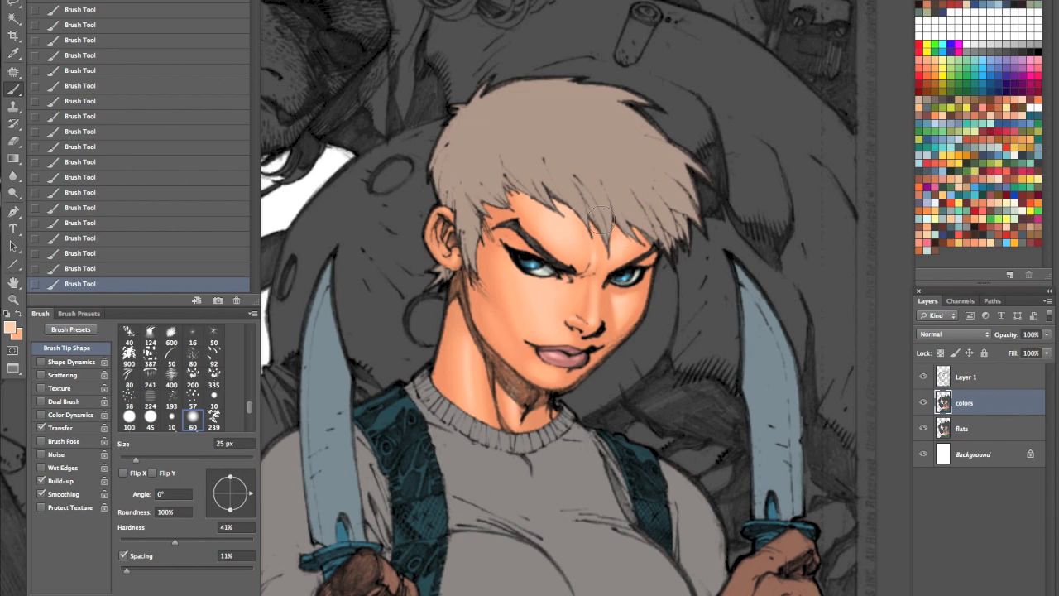
# Step: Enlarge the brush and paint brighter peach highlights along the crossed forearms, redoing one stroke
pyautogui.moveTo(497, 496)
pyautogui.mouseDown()
pyautogui.moveTo(517, 235)
pyautogui.moveTo(579, 72)
pyautogui.mouseUp()
pyautogui.press(']')
pyautogui.press(']')
pyautogui.press(']')
pyautogui.press(']')
pyautogui.press(']')
pyautogui.press(']')
pyautogui.press(']')
pyautogui.press(']')
pyautogui.press(']')
pyautogui.press(']')
pyautogui.moveTo(475, 373); pyautogui.dragTo(491, 374)
pyautogui.moveTo(472, 331); pyautogui.dragTo(643, 300)
pyautogui.moveTo(494, 316); pyautogui.dragTo(606, 288)
pyautogui.hotkey('ctrl', 'z')
pyautogui.moveTo(472, 333); pyautogui.dragTo(637, 294)
pyautogui.moveTo(637, 286); pyautogui.dragTo(503, 276)
# Step: Reduce the brush size and blend the arm highlights with a sampled skin tone
pyautogui.press('[')
pyautogui.press('[')
pyautogui.moveTo(471, 258); pyautogui.dragTo(506, 263)
pyautogui.keyDown('alt'); pyautogui.click(721, 351); pyautogui.keyUp('alt')
pyautogui.moveTo(579, 413)
pyautogui.mouseDown()
pyautogui.moveTo(546, 284)
pyautogui.moveTo(490, 333)
pyautogui.mouseUp()
pyautogui.moveTo(562, 277)
pyautogui.mouseDown()
pyautogui.moveTo(548, 321)
pyautogui.moveTo(607, 265)
pyautogui.mouseUp()
# Step: Set the foreground color to brown #b47958 and shade the upper eyelid and the side of the nose
pyautogui.click(10, 328)
pyautogui.click(312, 340)
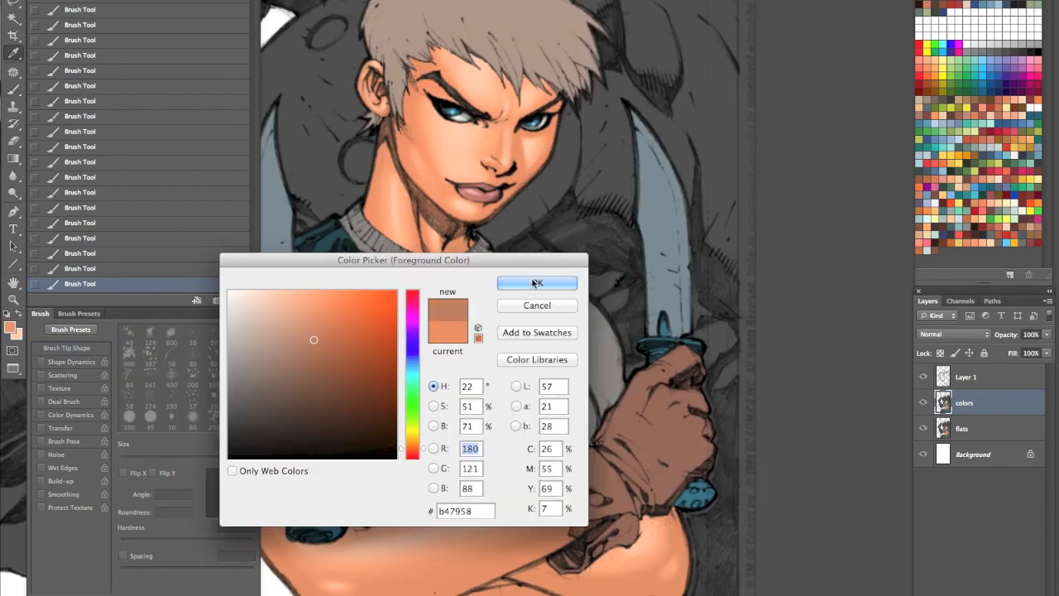
pyautogui.click(536, 283)
pyautogui.moveTo(421, 83); pyautogui.dragTo(446, 97)
pyautogui.moveTo(552, 117); pyautogui.dragTo(599, 237)
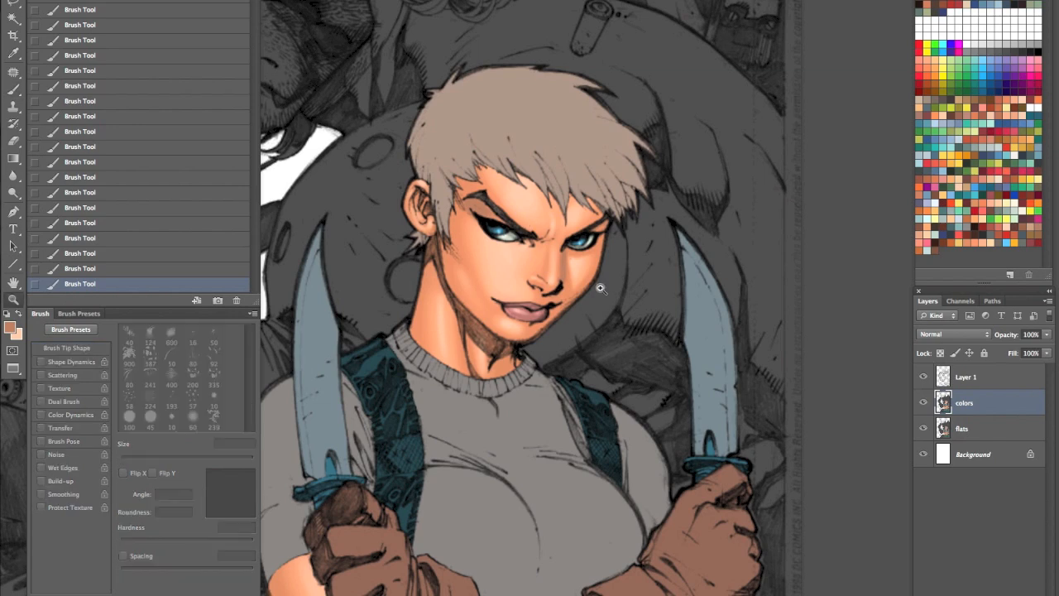
pyautogui.hotkey('ctrl', '+')
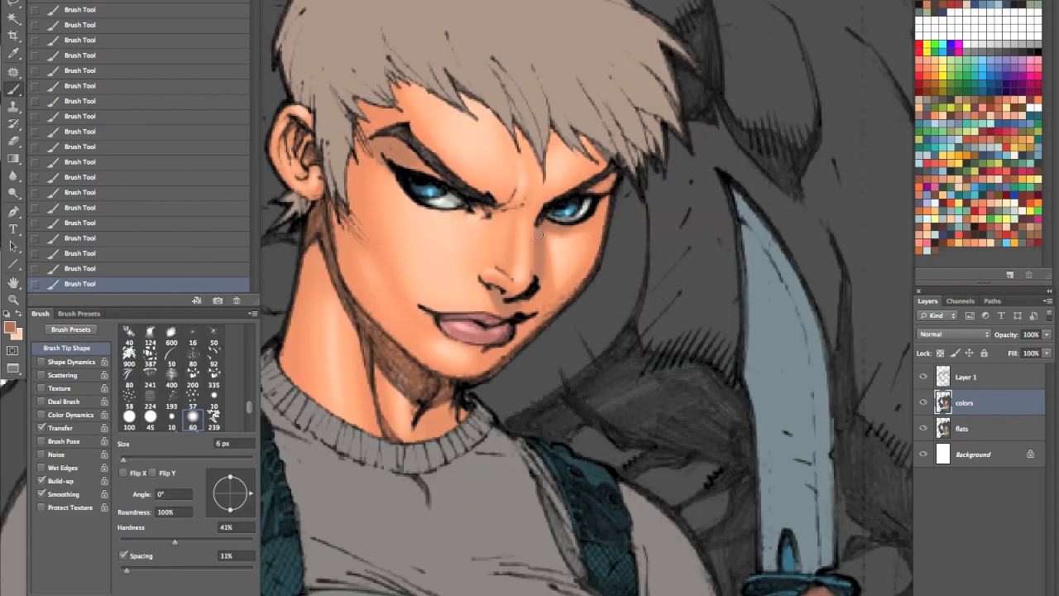
pyautogui.moveTo(541, 254); pyautogui.dragTo(539, 281)
# Step: Shade the jawline, the neck and the forehead below the hair with the brown skin shadow color
pyautogui.moveTo(602, 218)
pyautogui.mouseDown()
pyautogui.moveTo(585, 286)
pyautogui.moveTo(508, 354)
pyautogui.moveTo(460, 379)
pyautogui.mouseUp()
pyautogui.press('[')
pyautogui.press('[')
pyautogui.moveTo(378, 340)
pyautogui.mouseDown()
pyautogui.moveTo(411, 388)
pyautogui.moveTo(474, 430)
pyautogui.mouseUp()
pyautogui.moveTo(346, 300); pyautogui.dragTo(391, 436)
pyautogui.moveTo(536, 134); pyautogui.dragTo(570, 158)
# Step: Enlarge the brush to shade the face and neck, and reduce it to refine the brown shadow beside the hairline
pyautogui.press(']')
pyautogui.press(']')
pyautogui.press(']')
pyautogui.press(']')
pyautogui.press(']')
pyautogui.moveTo(416, 131)
pyautogui.mouseDown()
pyautogui.moveTo(387, 269)
pyautogui.moveTo(407, 341)
pyautogui.mouseUp()
pyautogui.moveTo(344, 269); pyautogui.dragTo(326, 395)
pyautogui.press('[')
pyautogui.press('[')
pyautogui.press('[')
pyautogui.press('[')
pyautogui.moveTo(356, 240); pyautogui.dragTo(341, 268)
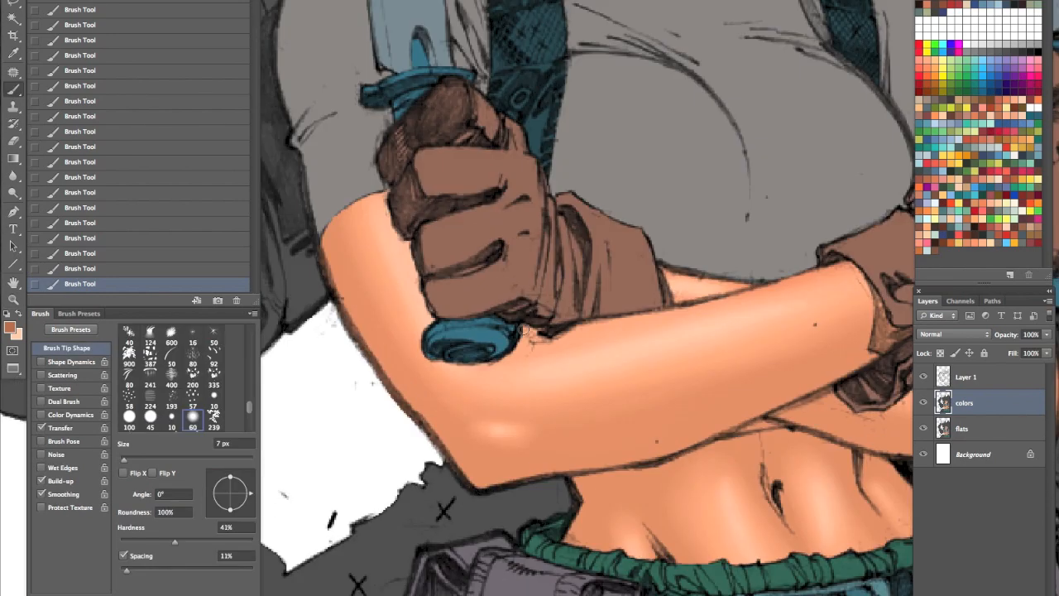
# Step: Shade below the glove and knife handle, and enlarge the brush to darken the underside of the front forearm
pyautogui.moveTo(649, 315); pyautogui.dragTo(438, 373)
pyautogui.moveTo(692, 429)
pyautogui.mouseDown()
pyautogui.moveTo(661, 424)
pyautogui.moveTo(582, 278)
pyautogui.mouseUp()
pyautogui.press(']')
pyautogui.press(']')
pyautogui.press(']')
pyautogui.press(']')
pyautogui.press(']')
pyautogui.press(']')
pyautogui.moveTo(501, 305)
pyautogui.mouseDown()
pyautogui.moveTo(433, 314)
pyautogui.moveTo(776, 200)
pyautogui.mouseUp()
pyautogui.moveTo(402, 319); pyautogui.dragTo(602, 268)
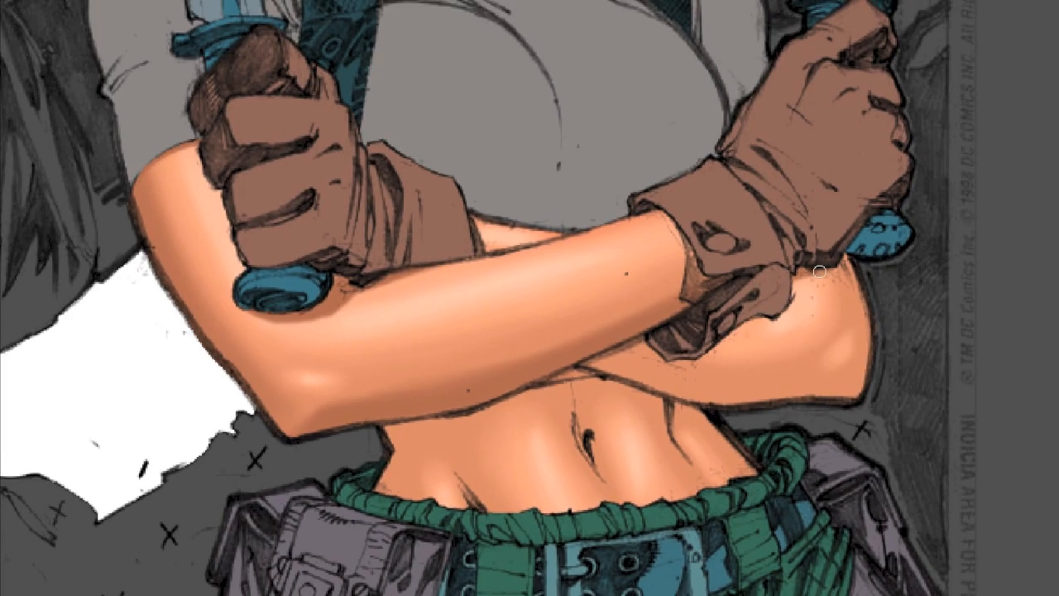
# Step: Shade the rear forearm below the glove cuff and the side of the abdomen with the brown shadow color
pyautogui.moveTo(828, 275)
pyautogui.mouseDown()
pyautogui.moveTo(703, 356)
pyautogui.moveTo(600, 382)
pyautogui.mouseUp()
pyautogui.moveTo(653, 364); pyautogui.dragTo(827, 339)
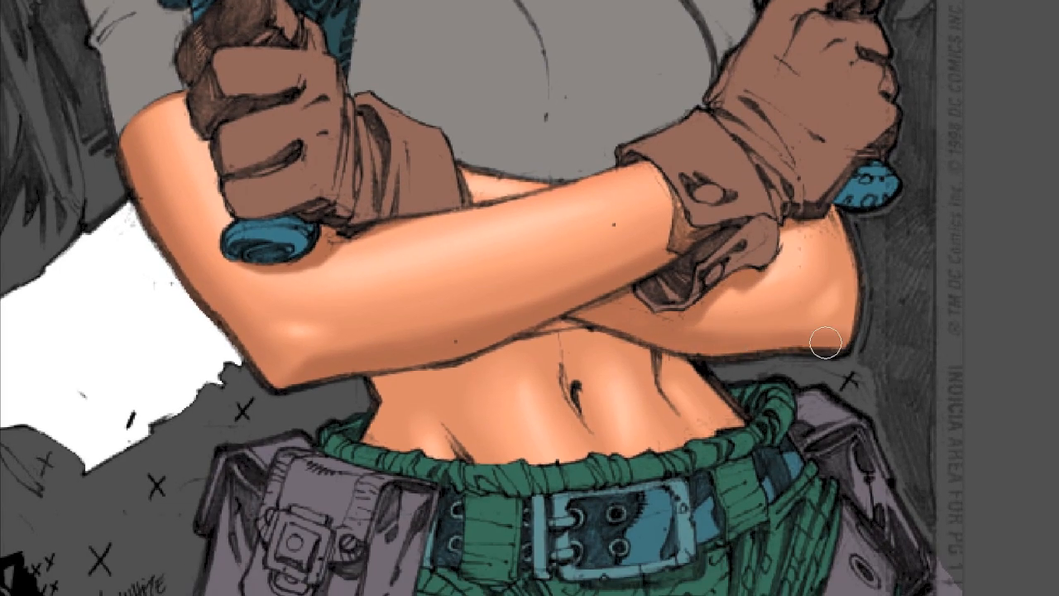
pyautogui.moveTo(711, 331); pyautogui.dragTo(864, 298)
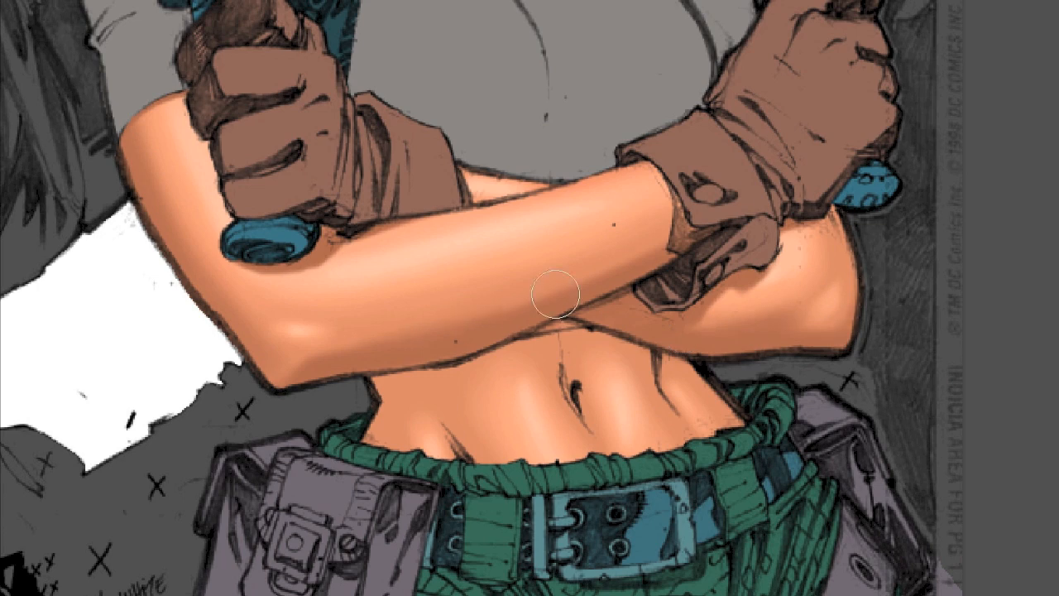
pyautogui.moveTo(674, 280)
pyautogui.mouseDown()
pyautogui.moveTo(738, 310)
pyautogui.moveTo(718, 357)
pyautogui.mouseUp()
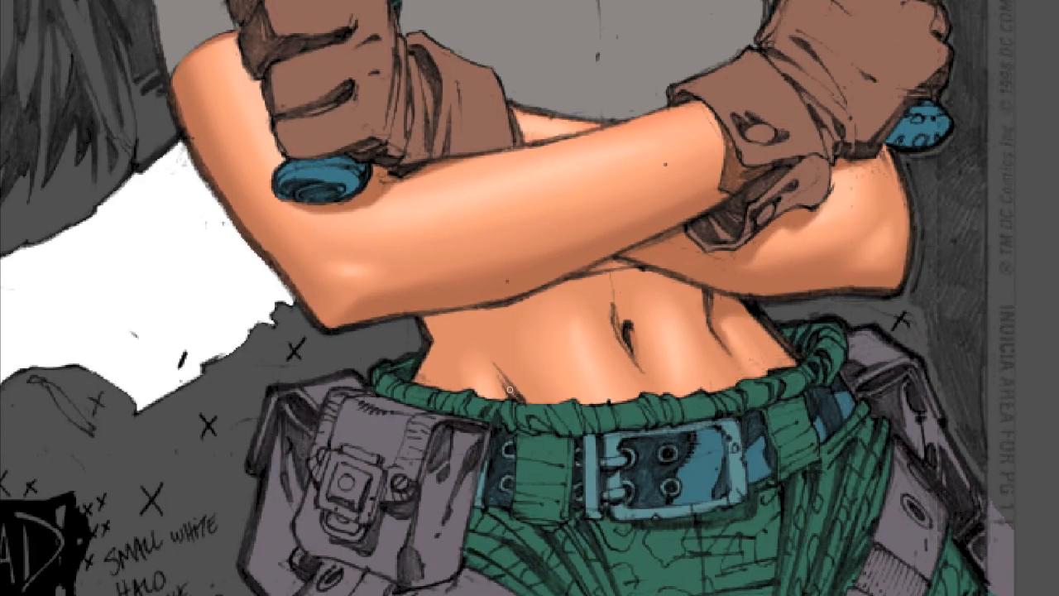
pyautogui.moveTo(544, 300)
pyautogui.mouseDown()
pyautogui.moveTo(679, 283)
pyautogui.moveTo(560, 297)
pyautogui.moveTo(447, 356)
pyautogui.mouseUp()
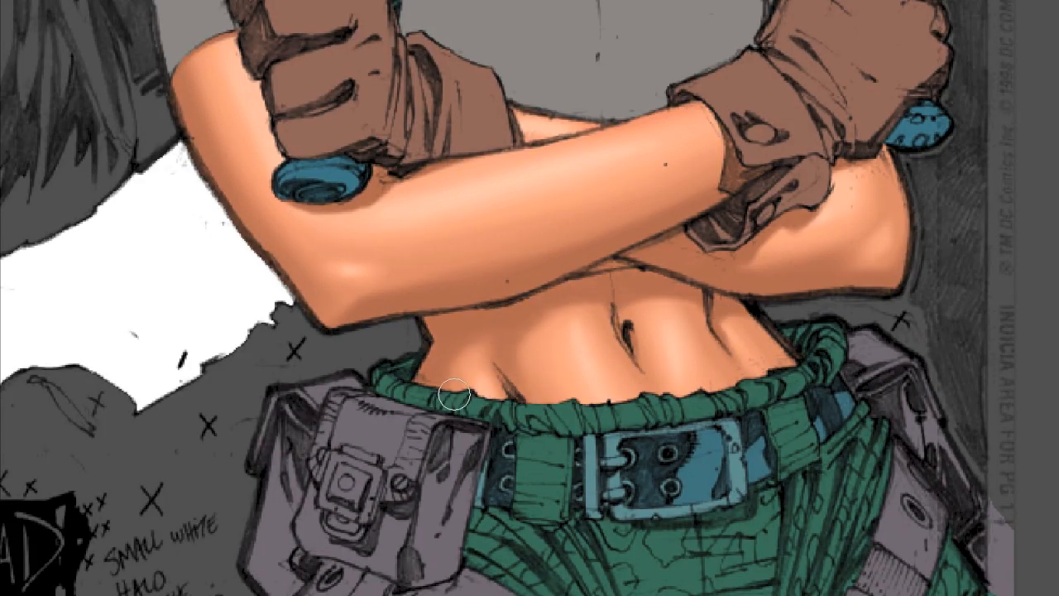
# Step: Deepen the shadow from the ear along the cheek and jawline with a darker brown
pyautogui.scroll(-6, 823, 372)
pyautogui.scroll(6, 813, 302)
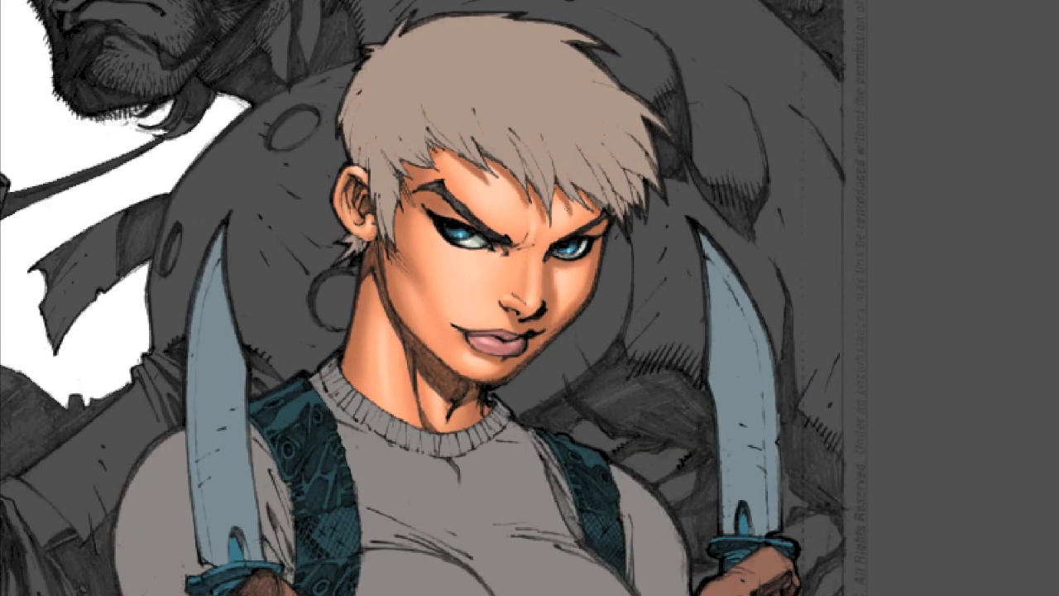
pyautogui.scroll(2, 537, 554)
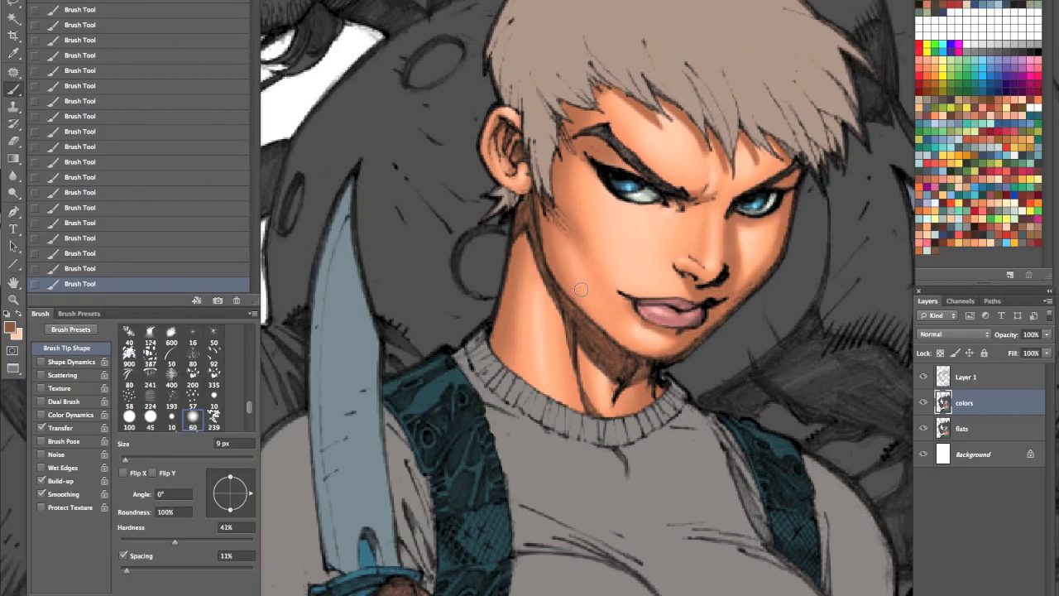
pyautogui.moveTo(527, 205); pyautogui.dragTo(595, 356)
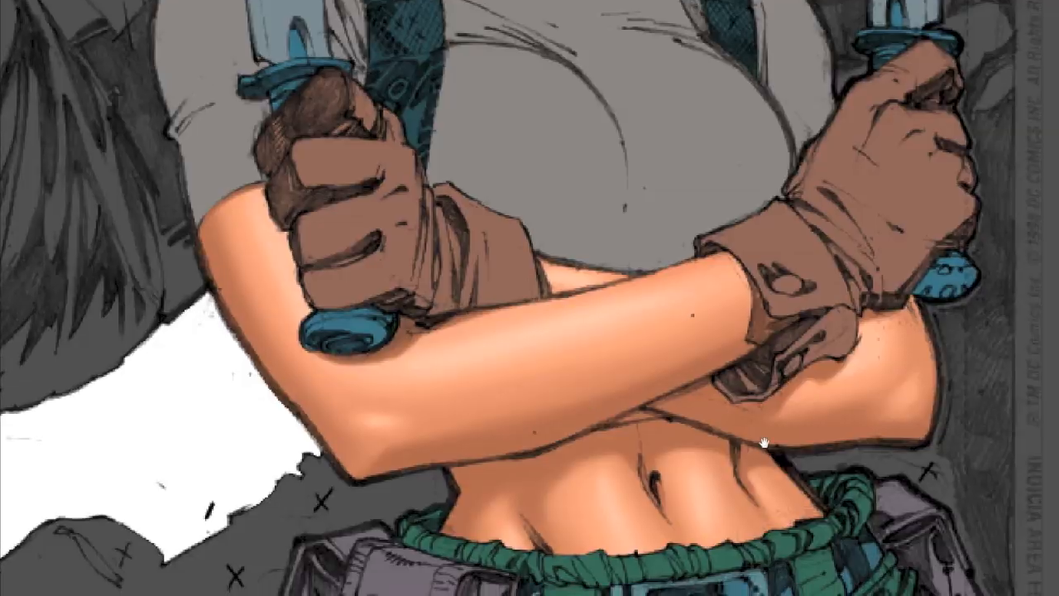
# Step: Deepen the darker brown shadows near the glove cuff and along the undersides of both forearms
pyautogui.moveTo(763, 443); pyautogui.dragTo(802, 375)
pyautogui.moveTo(697, 334)
pyautogui.mouseDown()
pyautogui.moveTo(763, 324)
pyautogui.moveTo(772, 350)
pyautogui.mouseUp()
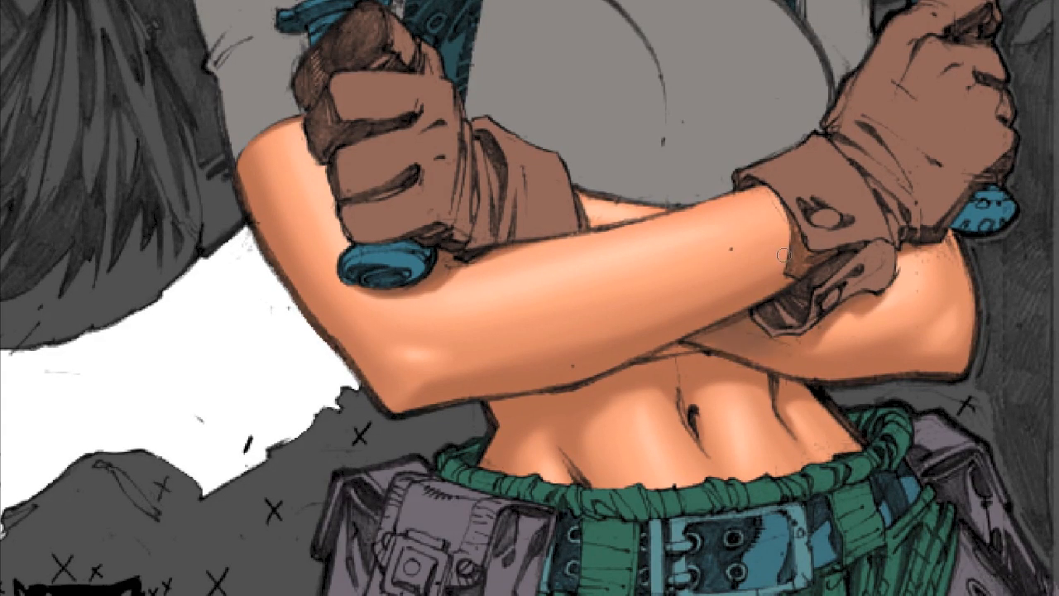
pyautogui.moveTo(785, 255); pyautogui.dragTo(786, 218)
pyautogui.moveTo(413, 402); pyautogui.dragTo(622, 357)
pyautogui.press(']')
pyautogui.moveTo(958, 364)
pyautogui.mouseDown()
pyautogui.moveTo(870, 363)
pyautogui.moveTo(855, 378)
pyautogui.mouseUp()
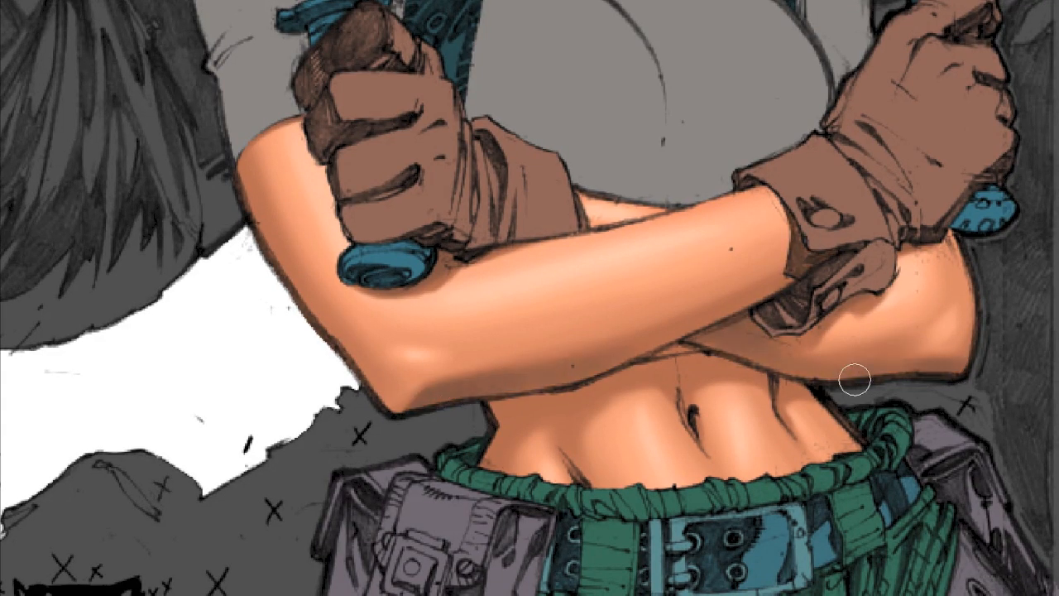
pyautogui.moveTo(971, 254); pyautogui.dragTo(960, 281)
pyautogui.moveTo(732, 364)
pyautogui.mouseDown()
pyautogui.moveTo(548, 392)
pyautogui.moveTo(603, 391)
pyautogui.mouseUp()
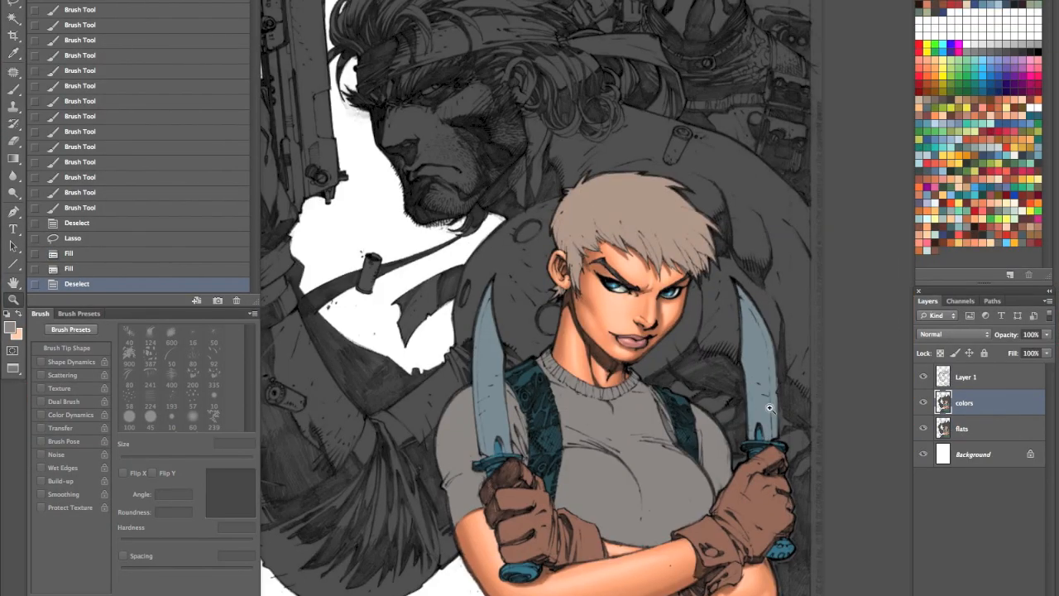
# Step: Adjust the color balance of the selected area and select the gray shirt with the Magic Wand
pyautogui.hotkey('ctrl', 'b')
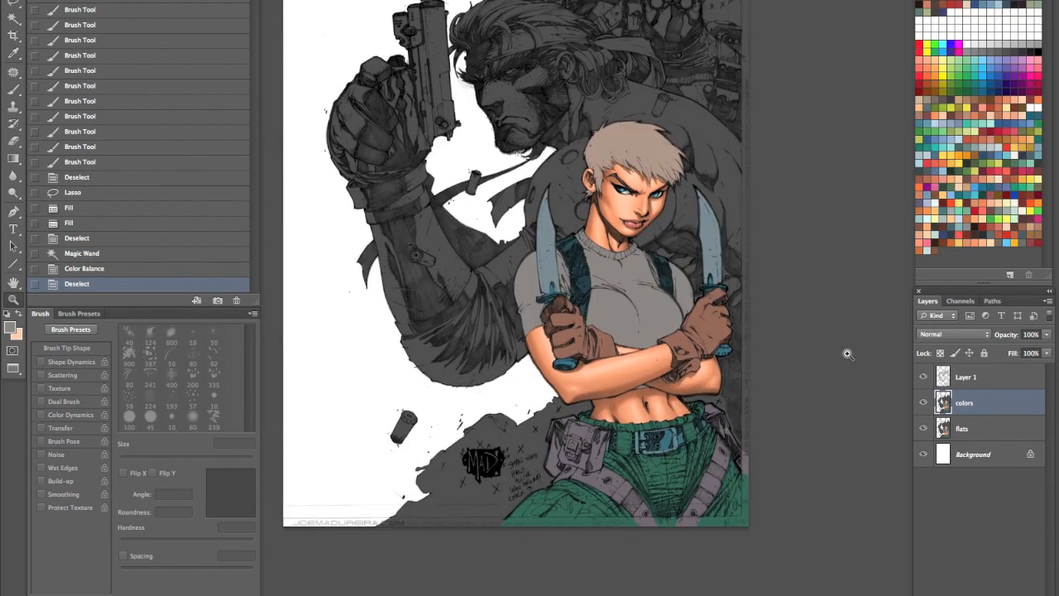
pyautogui.hotkey('ctrl', '-')
pyautogui.hotkey('ctrl', '-')
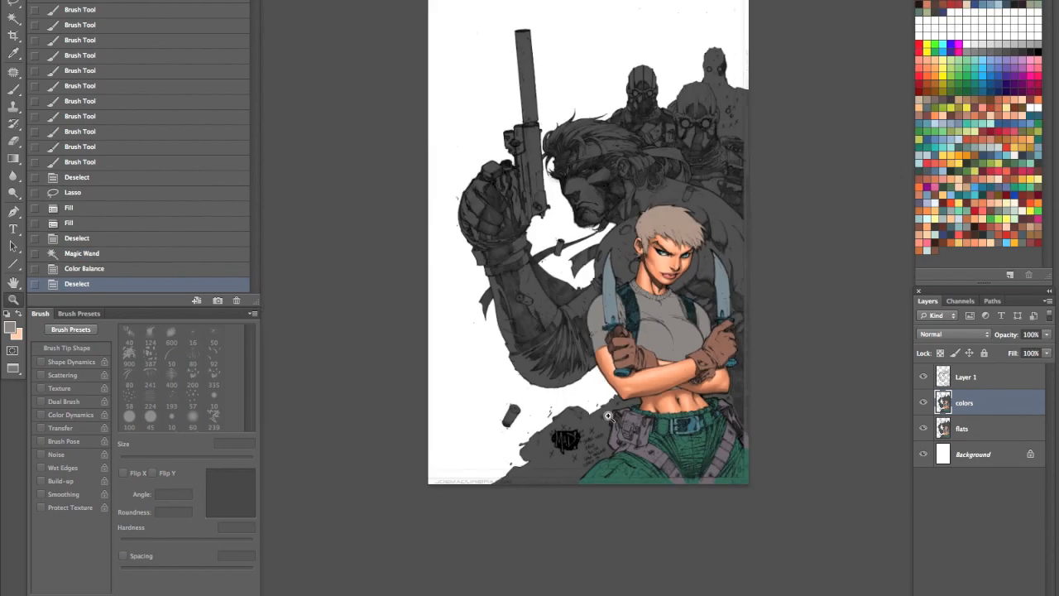
pyautogui.moveTo(685, 312); pyautogui.dragTo(761, 315)
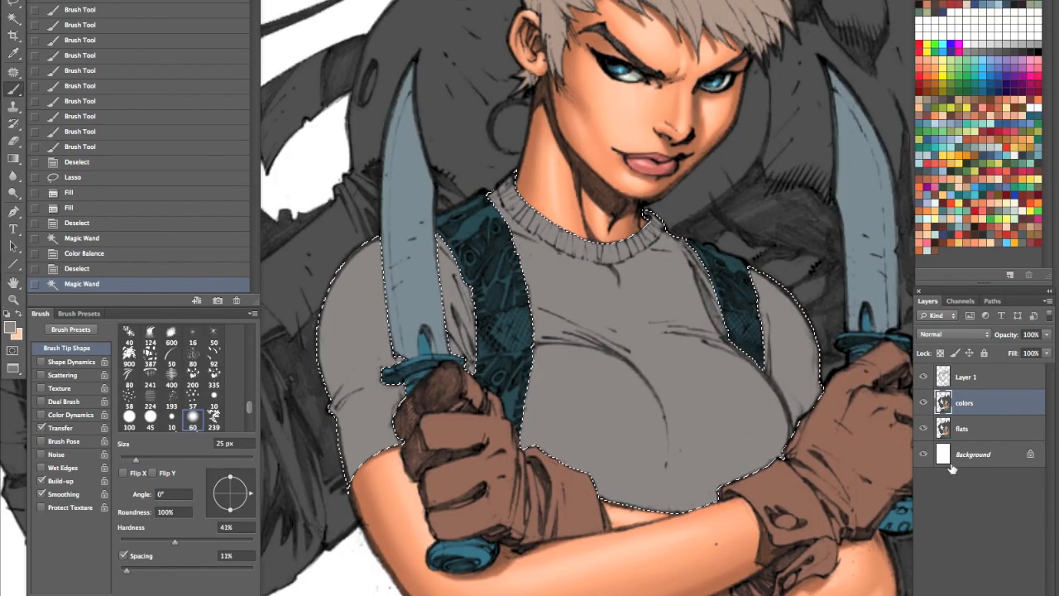
# Step: Hide the selection edges and paint light tan tones on the shirt's sleeve and ribbed collar, reducing the brush to 3 px
pyautogui.hotkey('ctrl', 'h')
pyautogui.moveTo(369, 263); pyautogui.dragTo(348, 308)
pyautogui.moveTo(374, 281)
pyautogui.mouseDown()
pyautogui.moveTo(360, 354)
pyautogui.moveTo(385, 356)
pyautogui.mouseUp()
pyautogui.moveTo(370, 392)
pyautogui.mouseDown()
pyautogui.moveTo(382, 442)
pyautogui.moveTo(374, 430)
pyautogui.mouseUp()
pyautogui.press('[')
pyautogui.press('[')
pyautogui.press('[')
pyautogui.press('[')
pyautogui.moveTo(443, 256); pyautogui.dragTo(456, 308)
pyautogui.moveTo(519, 197); pyautogui.dragTo(391, 206)
pyautogui.press('[')
pyautogui.press('[')
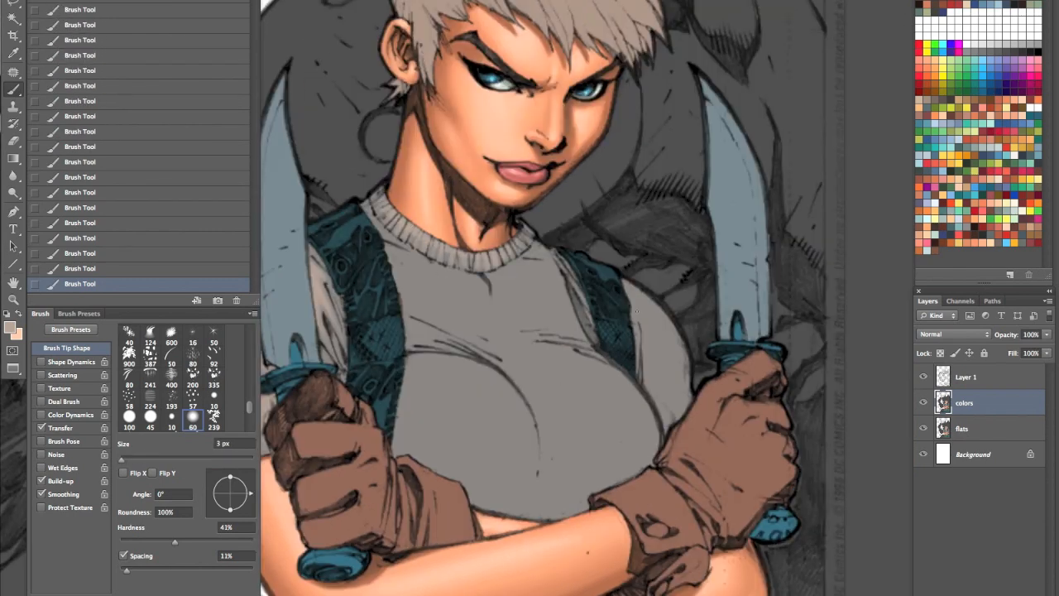
# Step: Paint light tan tones on the shirt's other side and around the folds below the collar with a small brush
pyautogui.moveTo(647, 313); pyautogui.dragTo(670, 389)
pyautogui.press('[')
pyautogui.press('[')
pyautogui.press('[')
pyautogui.moveTo(535, 250)
pyautogui.mouseDown()
pyautogui.moveTo(585, 199)
pyautogui.moveTo(604, 232)
pyautogui.moveTo(546, 273)
pyautogui.moveTo(489, 283)
pyautogui.mouseUp()
# Step: Enlarge the brush progressively to 60 px and paint broad light tan tones across the shirt's shoulders and chest
pyautogui.press(']')
pyautogui.press(']')
pyautogui.press(']')
pyautogui.press(']')
pyautogui.press(']')
pyautogui.press(']')
pyautogui.press(']')
pyautogui.press(']')
pyautogui.press(']')
pyautogui.press(']')
pyautogui.press(']')
pyautogui.press(']')
pyautogui.press(']')
pyautogui.press(']')
pyautogui.press(']')
pyautogui.press(']')
pyautogui.press(']')
pyautogui.press(']')
pyautogui.moveTo(501, 239)
pyautogui.mouseDown()
pyautogui.moveTo(577, 270)
pyautogui.moveTo(632, 251)
pyautogui.mouseUp()
pyautogui.press(']')
pyautogui.moveTo(693, 334); pyautogui.dragTo(635, 231)
pyautogui.press(']')
pyautogui.press(']')
pyautogui.press(']')
pyautogui.press(']')
pyautogui.press(']')
pyautogui.press(']')
pyautogui.press(']')
pyautogui.moveTo(480, 246)
pyautogui.mouseDown()
pyautogui.moveTo(505, 252)
pyautogui.moveTo(520, 281)
pyautogui.mouseUp()
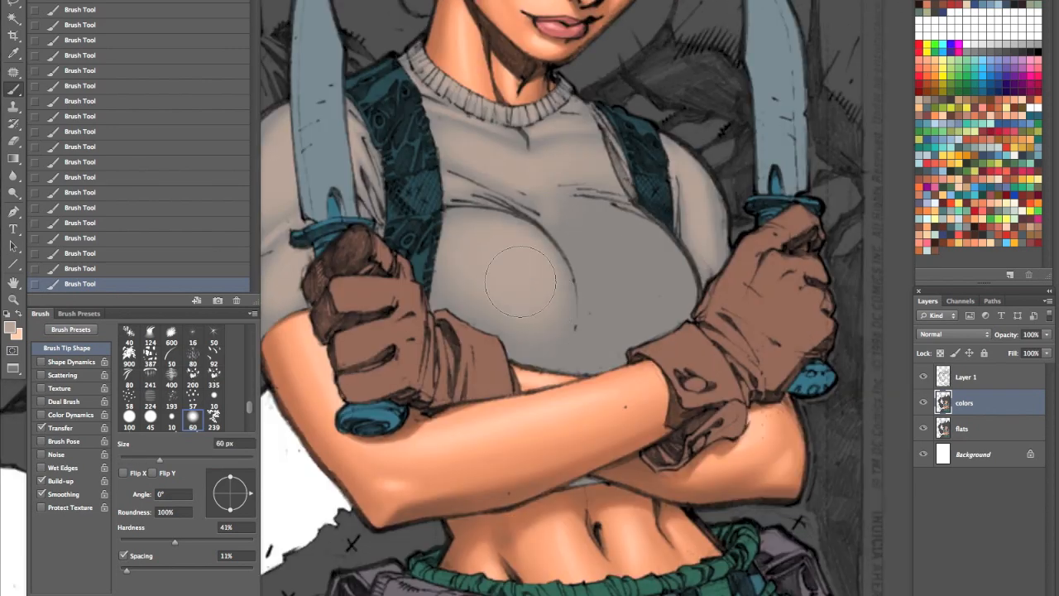
# Step: Extend the light tan shading over the other side of the chest, using a smaller brush near the folds
pyautogui.moveTo(596, 248); pyautogui.dragTo(628, 297)
pyautogui.press('[')
pyautogui.press('[')
pyautogui.press('[')
pyautogui.press('[')
pyautogui.press('[')
pyautogui.press('[')
pyautogui.moveTo(575, 215); pyautogui.dragTo(621, 250)
pyautogui.press('super+0')
pyautogui.moveTo(546, 211); pyautogui.dragTo(744, 406)
# Step: Set the foreground color to a pale peach, enlarge the brush and highlight the shirt near the collar
pyautogui.click(10, 328)
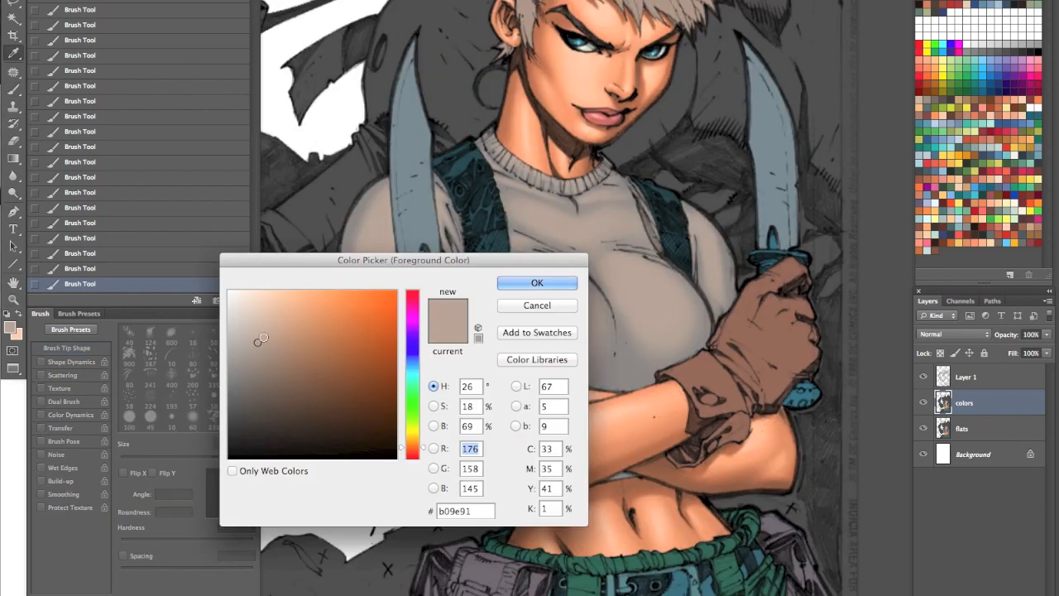
pyautogui.press('Return')
pyautogui.press(']')
pyautogui.press(']')
pyautogui.press(']')
pyautogui.press(']')
pyautogui.press(']')
pyautogui.press(']')
pyautogui.press(']')
pyautogui.press(']')
pyautogui.moveTo(506, 156); pyautogui.dragTo(564, 188)
# Step: Paint pale peach highlights over the shirt's chest and sleeve with a larger brush, and reduce the brush size
pyautogui.press(']')
pyautogui.press(']')
pyautogui.press(']')
pyautogui.press(']')
pyautogui.press(']')
pyautogui.press(']')
pyautogui.press(']')
pyautogui.moveTo(515, 217); pyautogui.dragTo(610, 240)
pyautogui.moveTo(640, 276); pyautogui.dragTo(667, 311)
pyautogui.moveTo(541, 286); pyautogui.dragTo(582, 318)
pyautogui.moveTo(774, 366); pyautogui.dragTo(764, 305)
pyautogui.press('[')
pyautogui.press('[')
pyautogui.press('[')
pyautogui.press('[')
pyautogui.press('[')
pyautogui.press('[')
pyautogui.press('[')
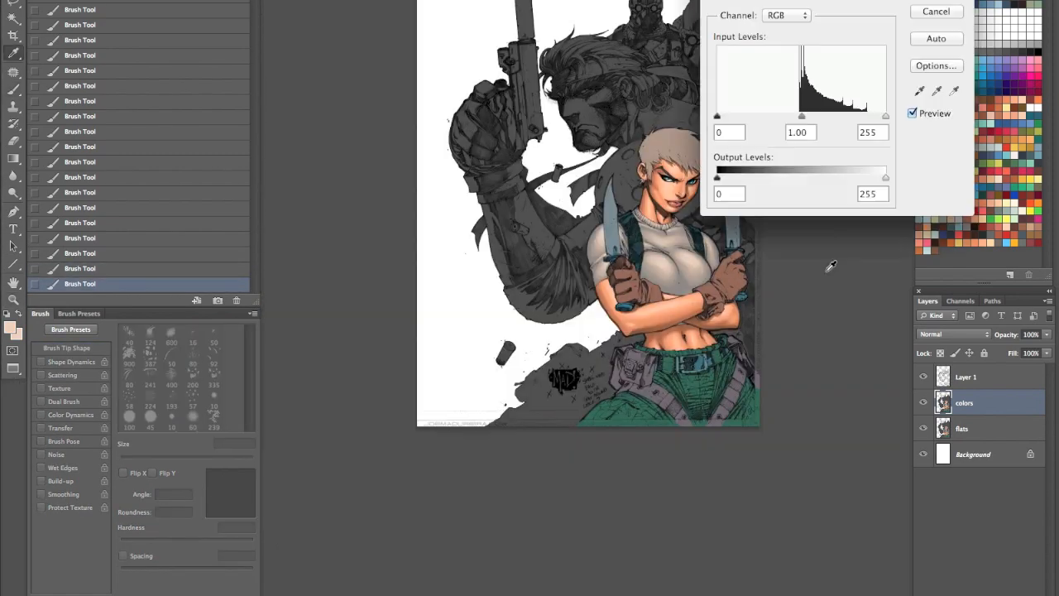
# Step: Darken the shirt's shadows with a Levels adjustment by slightly raising the black input level
pyautogui.moveTo(717, 116); pyautogui.dragTo(721, 117)
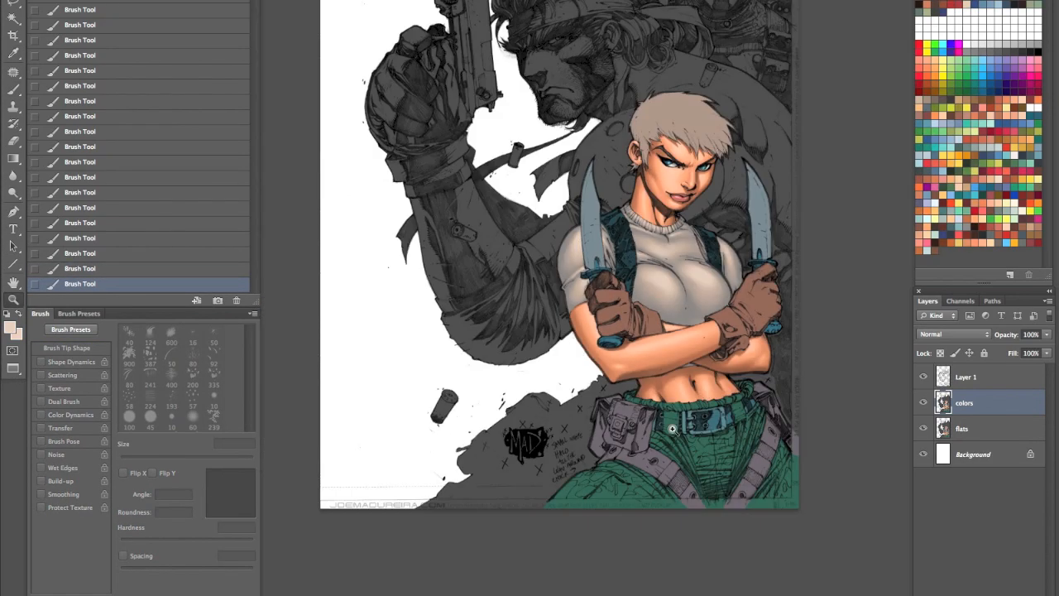
pyautogui.moveTo(718, 117); pyautogui.dragTo(723, 118)
pyautogui.press('Return')
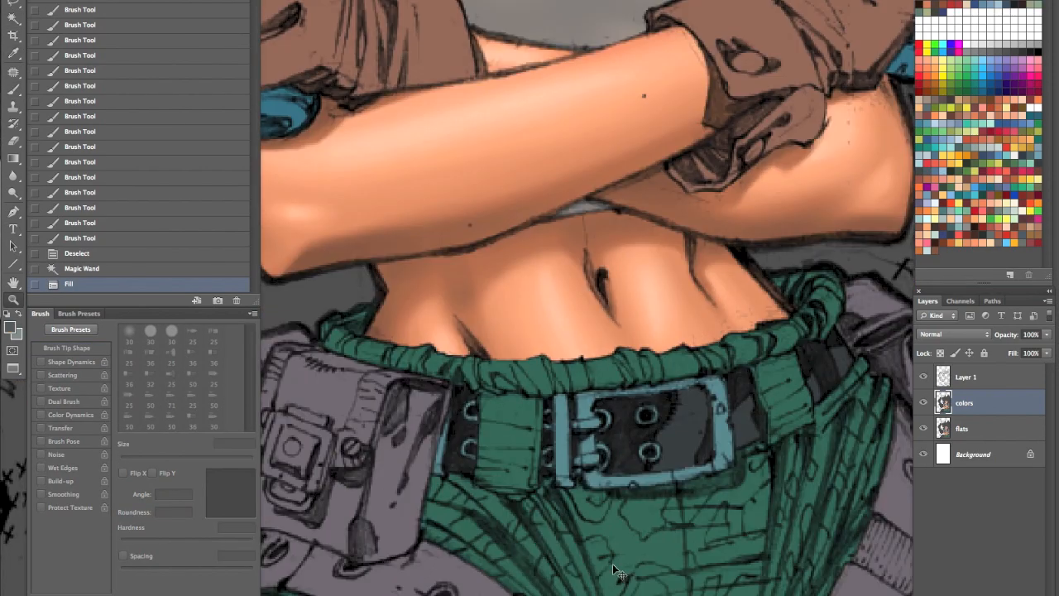
# Step: Paint a gray highlight on the dark belt inside the buckle and enlarge the brush to 10 px
pyautogui.press('b')
pyautogui.moveTo(692, 397)
pyautogui.mouseDown()
pyautogui.moveTo(683, 451)
pyautogui.moveTo(693, 443)
pyautogui.mouseUp()
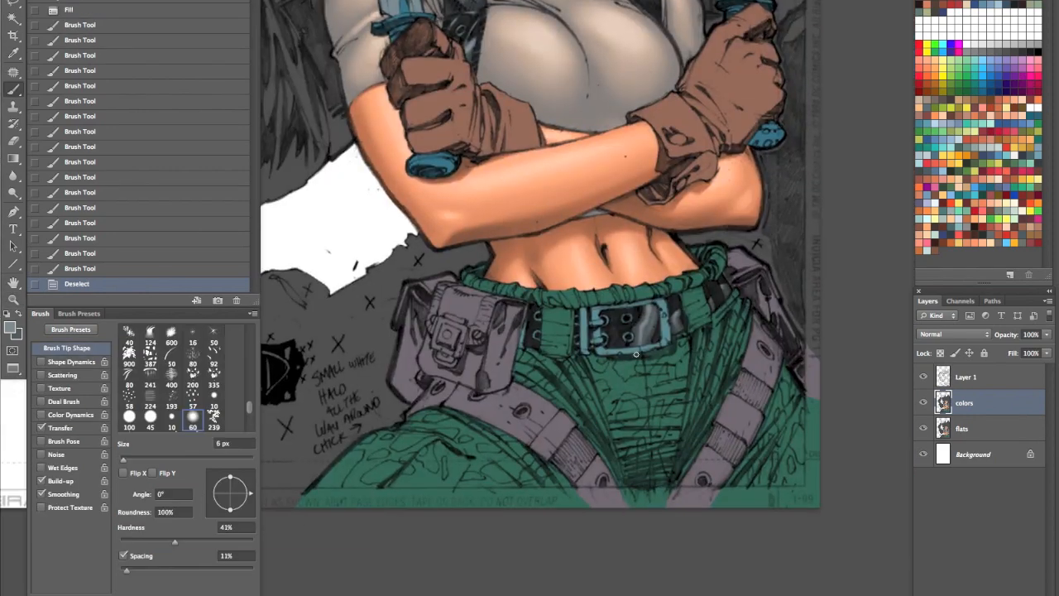
pyautogui.press(']')
pyautogui.press(']')
pyautogui.press(']')
pyautogui.press(']')
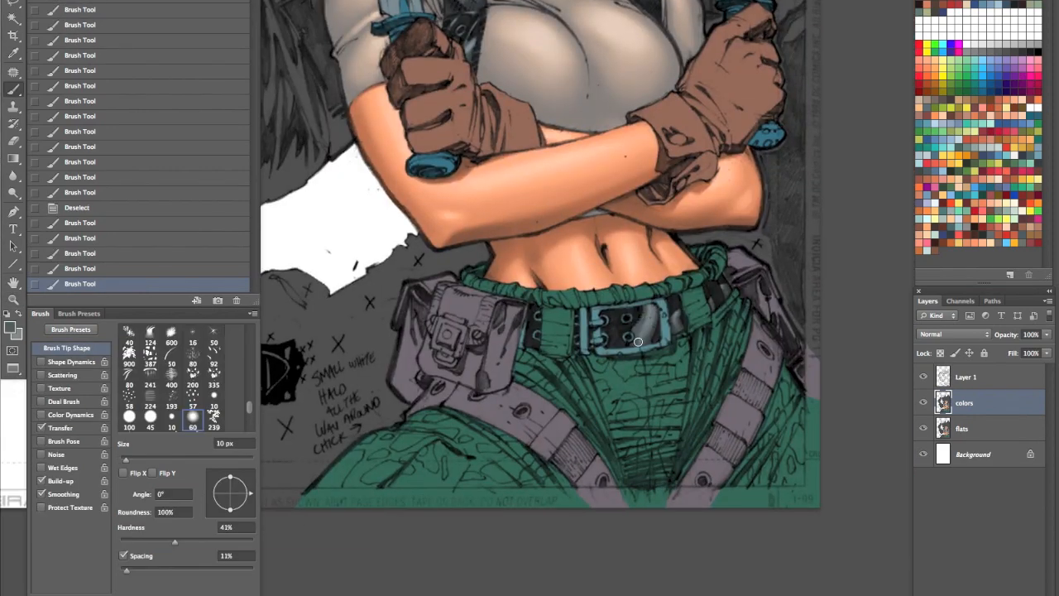
# Step: Undo the latest brush strokes and the deselection, and repaint the gray highlight on the belt inside the buckle
pyautogui.hotkey('ctrl', 'alt', 'z')
pyautogui.hotkey('ctrl', 'alt', 'z')
pyautogui.hotkey('ctrl', 'alt', 'z')
pyautogui.hotkey('ctrl', 'alt', 'z')
pyautogui.hotkey('ctrl', 'alt', 'z')
pyautogui.hotkey('ctrl', 'alt', 'z')
pyautogui.hotkey('ctrl', 'alt', 'z')
pyautogui.hotkey('ctrl', 'alt', 'z')
pyautogui.hotkey('ctrl', 'alt', 'z')
pyautogui.hotkey('ctrl', 'alt', 'z')
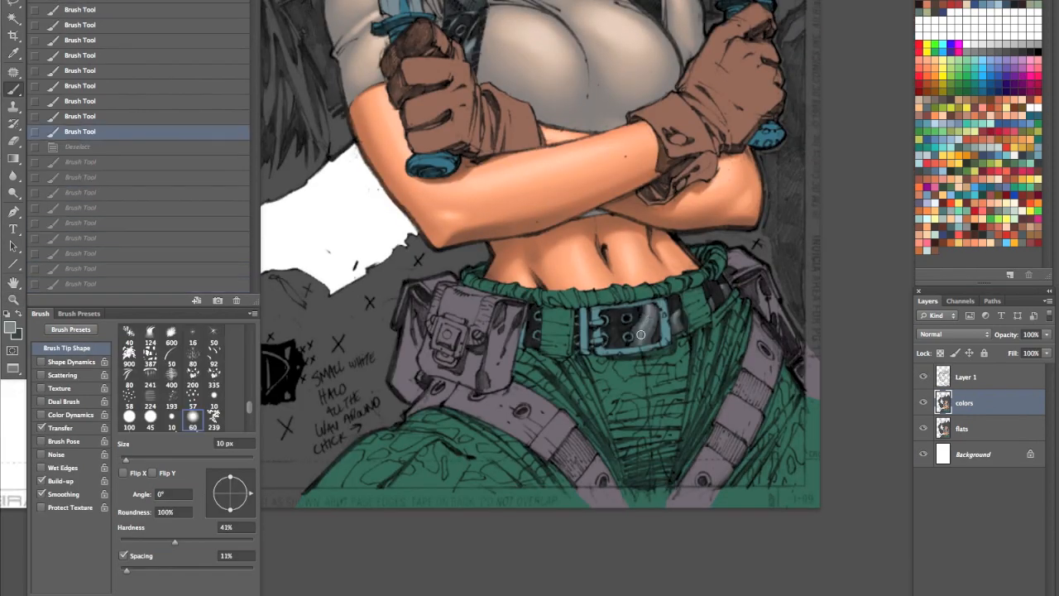
pyautogui.moveTo(640, 334); pyautogui.dragTo(645, 318)
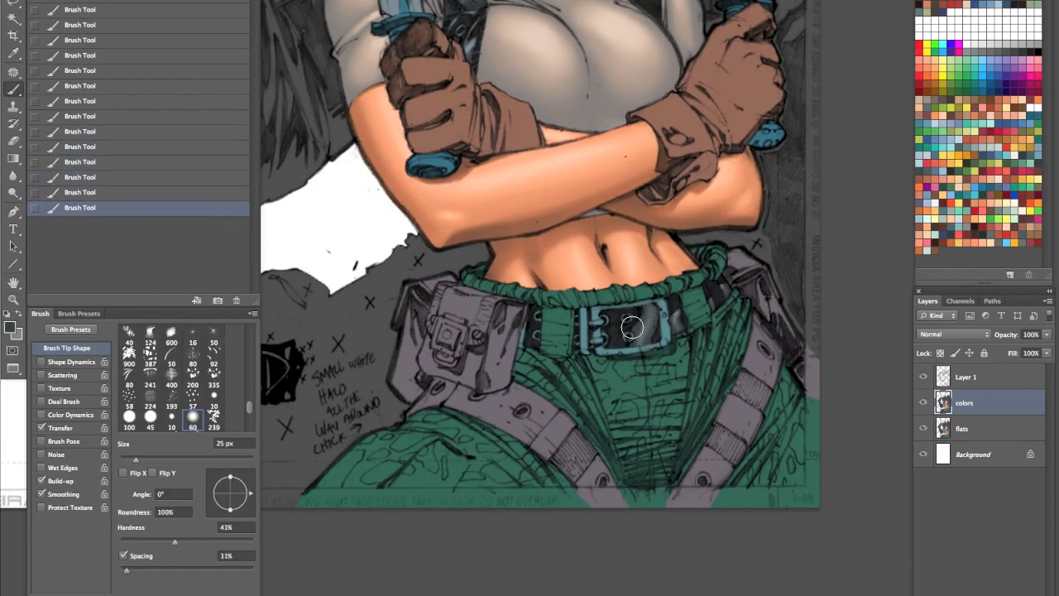
# Step: Select the belt buckle with the Magic Wand, lower its saturation with Hue/Saturation, and deselect it
pyautogui.hotkey('ctrl', 'd')
pyautogui.press('w')
pyautogui.click(594, 331)
pyautogui.hotkey('ctrl', 'u')
pyautogui.moveTo(870, 90); pyautogui.dragTo(818, 89)
pyautogui.press('Return')
pyautogui.hotkey('ctrl', '+')
pyautogui.press('super+d')
# Step: Reselect the belt buckle from the flats layer and paint highlights along its frame on the colors layer
pyautogui.click(10, 328)
pyautogui.click(962, 427)
pyautogui.press('w')
pyautogui.click(654, 364)
pyautogui.click(964, 402)
pyautogui.press('b')
pyautogui.moveTo(652, 341); pyautogui.dragTo(657, 387)
pyautogui.moveTo(514, 357)
pyautogui.mouseDown()
pyautogui.moveTo(535, 358)
pyautogui.moveTo(500, 404)
pyautogui.mouseUp()
pyautogui.keyDown('alt'); pyautogui.click(500, 364); pyautogui.keyUp('alt')
pyautogui.moveTo(520, 392); pyautogui.dragTo(533, 395)
pyautogui.moveTo(646, 317); pyautogui.dragTo(657, 386)
pyautogui.press('o')
pyautogui.moveTo(579, 402); pyautogui.dragTo(633, 402)
pyautogui.press('super+z')
# Step: Select the woman's hair with the Magic Wand, hide the selection edges, and brush soft tones broadly across the hair
pyautogui.press('super+minus')
pyautogui.press('super+minus')
pyautogui.press('super+minus')
pyautogui.press('w')
pyautogui.press('super+d')
pyautogui.press('super+plus')
pyautogui.press('super+plus')
pyautogui.scroll(10, 613, 526)
pyautogui.press('super+plus')
pyautogui.click(544, 267)
pyautogui.click(10, 328)
pyautogui.press('b')
pyautogui.press('super+h')
pyautogui.moveTo(579, 244); pyautogui.dragTo(645, 297)
pyautogui.moveTo(570, 248)
pyautogui.mouseDown()
pyautogui.moveTo(629, 298)
pyautogui.moveTo(662, 308)
pyautogui.moveTo(680, 355)
pyautogui.mouseUp()
# Step: Reduce the brush to 5 px and paint a fine strand along the hair
pyautogui.press('[')
pyautogui.press('[')
pyautogui.press('[')
pyautogui.press('[')
pyautogui.press('[')
pyautogui.press('[')
pyautogui.press('[')
pyautogui.press('[')
pyautogui.moveTo(645, 318); pyautogui.dragTo(666, 360)
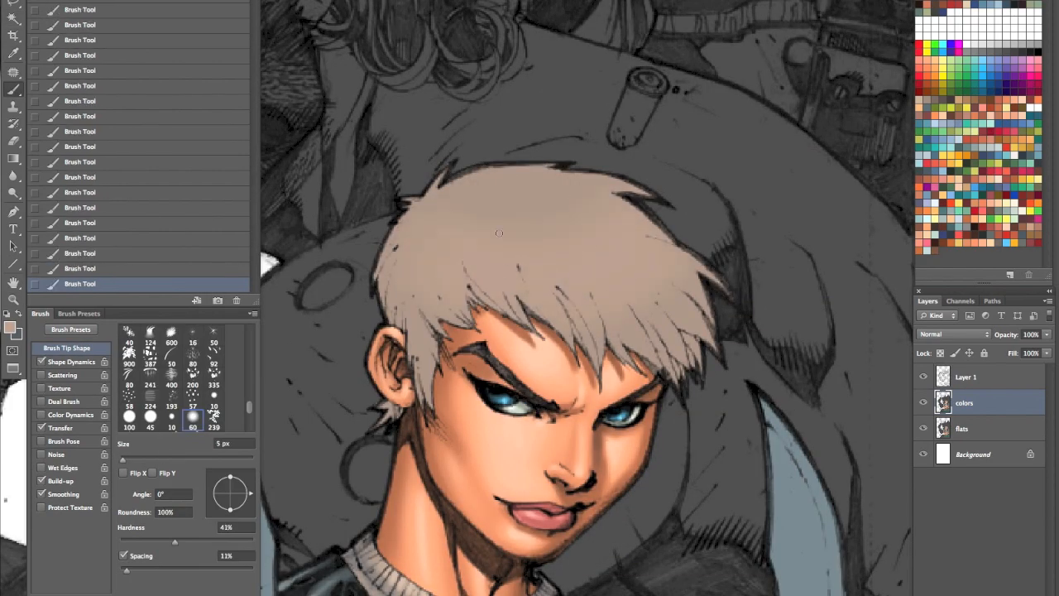
# Step: Choose a lighter hair color and paint strands radiating from the crown on the rotated canvas
pyautogui.press('r')
pyautogui.moveTo(593, 304); pyautogui.dragTo(533, 234)
pyautogui.click(10, 328)
pyautogui.click(267, 319)
pyautogui.click(500, 286)
pyautogui.moveTo(458, 283); pyautogui.dragTo(476, 173)
# Step: Choose a pale peach color and paint brighter hair strands with the 5 px brush, rotating the canvas to suit the strokes
pyautogui.press('r')
pyautogui.moveTo(705, 194)
pyautogui.mouseDown()
pyautogui.moveTo(716, 218)
pyautogui.moveTo(585, 493)
pyautogui.mouseUp()
pyautogui.click(10, 327)
pyautogui.click(255, 303)
pyautogui.click(541, 281)
pyautogui.moveTo(472, 213); pyautogui.dragTo(463, 252)
pyautogui.press('r')
pyautogui.moveTo(702, 426); pyautogui.dragTo(644, 135)
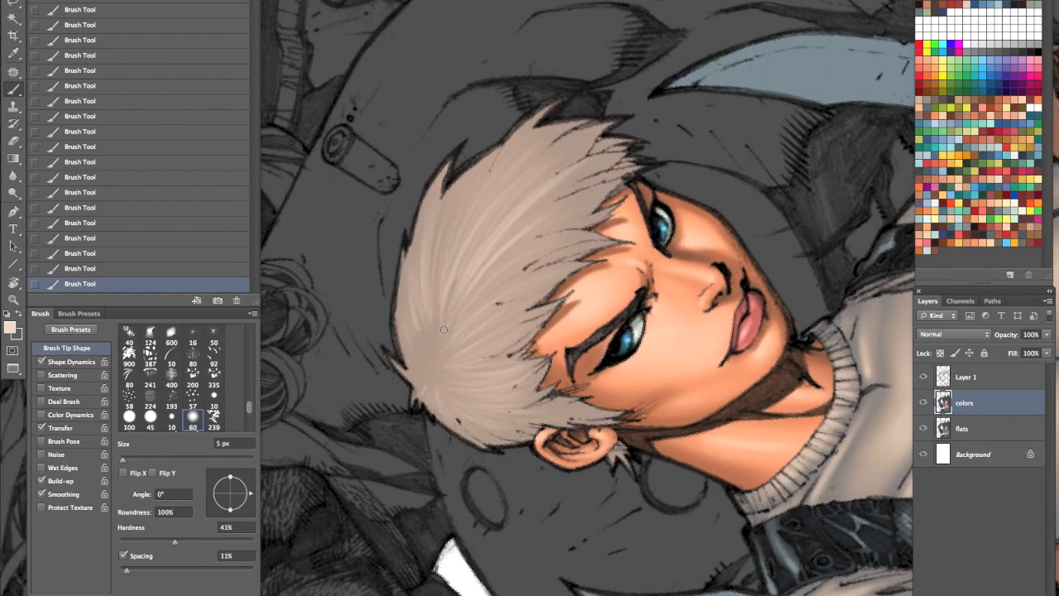
pyautogui.moveTo(427, 312); pyautogui.dragTo(431, 257)
pyautogui.press('r')
pyautogui.moveTo(399, 253); pyautogui.dragTo(568, 162)
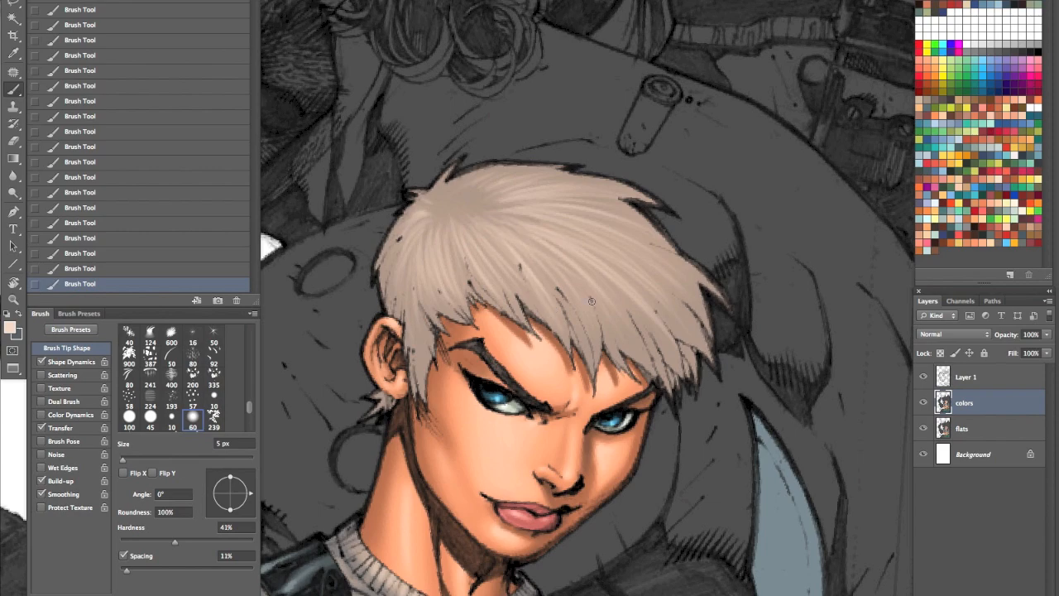
pyautogui.press('r')
pyautogui.moveTo(604, 256); pyautogui.dragTo(539, 175)
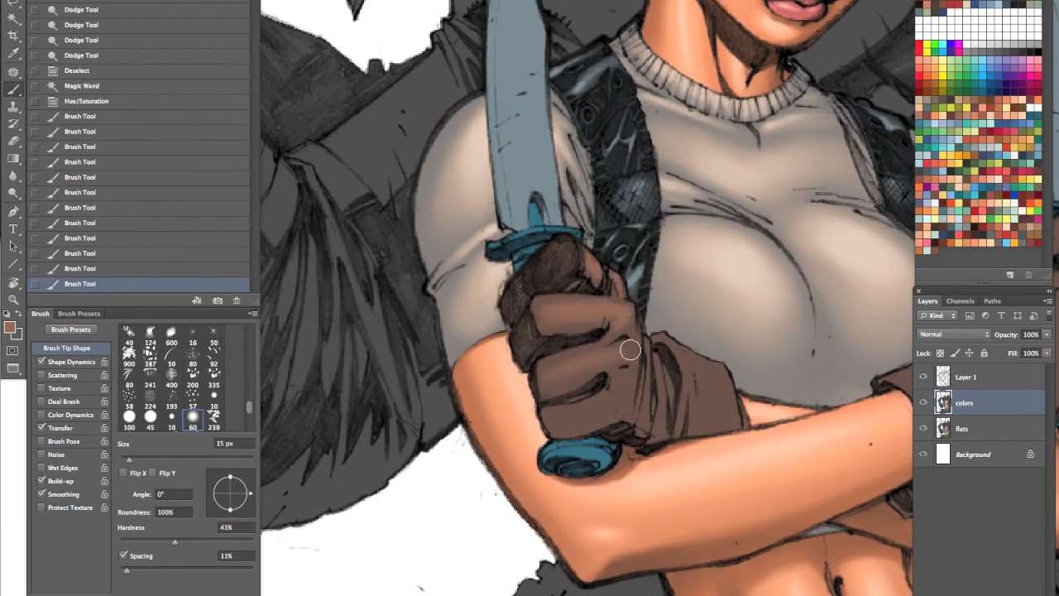
# Step: Paint lighter brown on the knuckles of the glove, turn off Shape Dynamics, and sample a brown from the glove
pyautogui.moveTo(631, 349); pyautogui.dragTo(627, 362)
pyautogui.press('[')
pyautogui.press('[')
pyautogui.moveTo(634, 350)
pyautogui.mouseDown()
pyautogui.moveTo(637, 339)
pyautogui.moveTo(541, 309)
pyautogui.moveTo(592, 306)
pyautogui.moveTo(633, 344)
pyautogui.mouseUp()
pyautogui.click(43, 364)
pyautogui.keyDown('alt'); pyautogui.click(608, 353); pyautogui.keyUp('alt')
pyautogui.hotkey('alt', 'Delete')
# Step: Adjust the brush size and paint lighter brown highlights along the glove's curled fingers
pyautogui.press('[')
pyautogui.press('[')
pyautogui.press('[')
pyautogui.press(']')
pyautogui.press(']')
pyautogui.press(']')
pyautogui.moveTo(627, 355); pyautogui.dragTo(547, 370)
pyautogui.moveTo(631, 397); pyautogui.dragTo(560, 410)
# Step: Paint finer brown highlights on the other glove's fingers and cuff, reducing the brush from 7 px to 3 px
pyautogui.press('[')
pyautogui.press('[')
pyautogui.press('[')
pyautogui.press('[')
pyautogui.press('[')
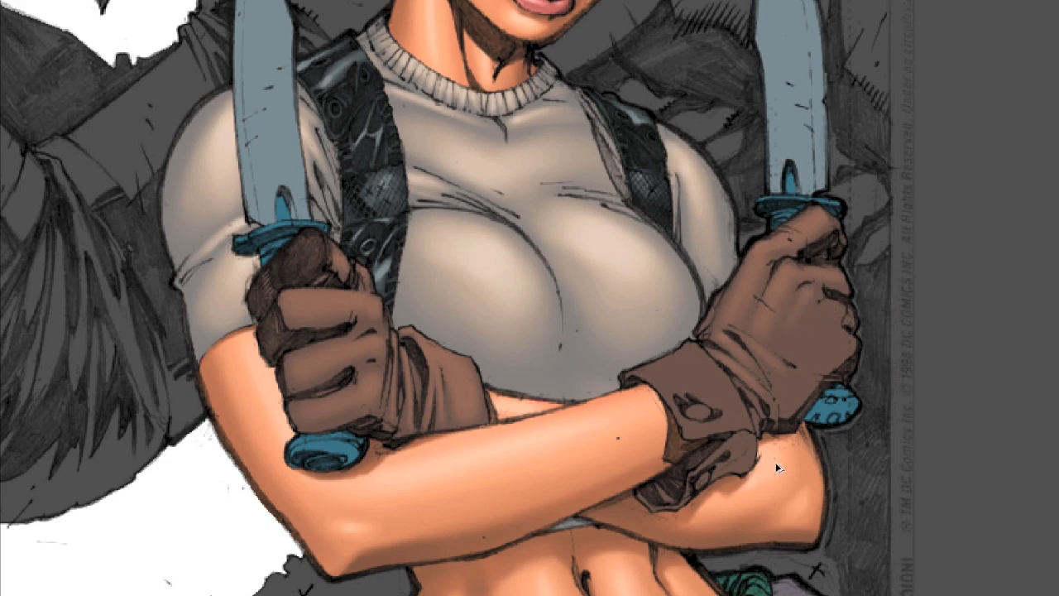
pyautogui.moveTo(811, 306); pyautogui.dragTo(810, 337)
pyautogui.moveTo(660, 374); pyautogui.dragTo(705, 380)
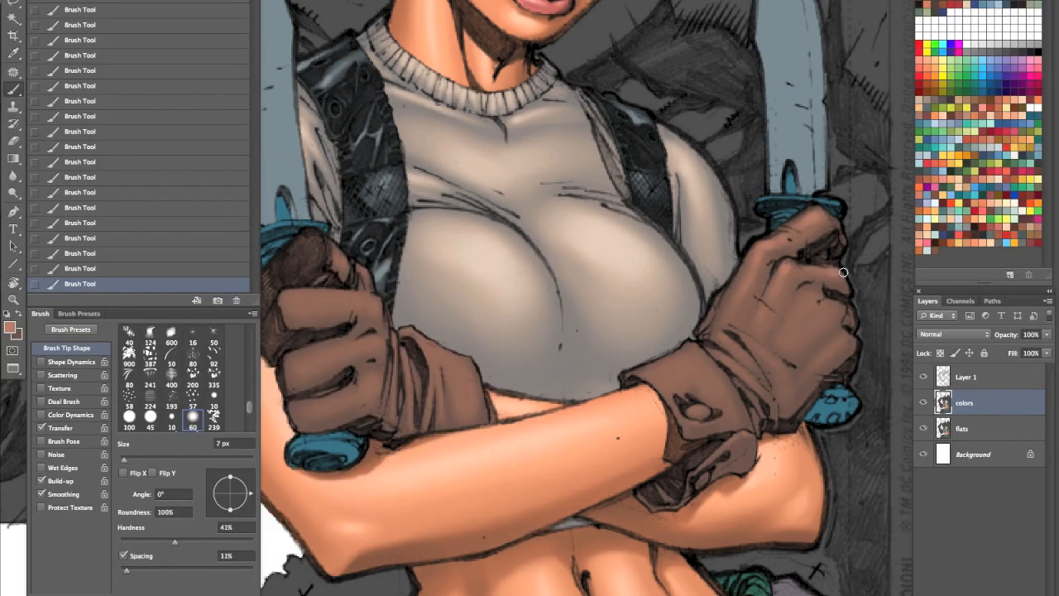
pyautogui.moveTo(661, 377); pyautogui.dragTo(716, 376)
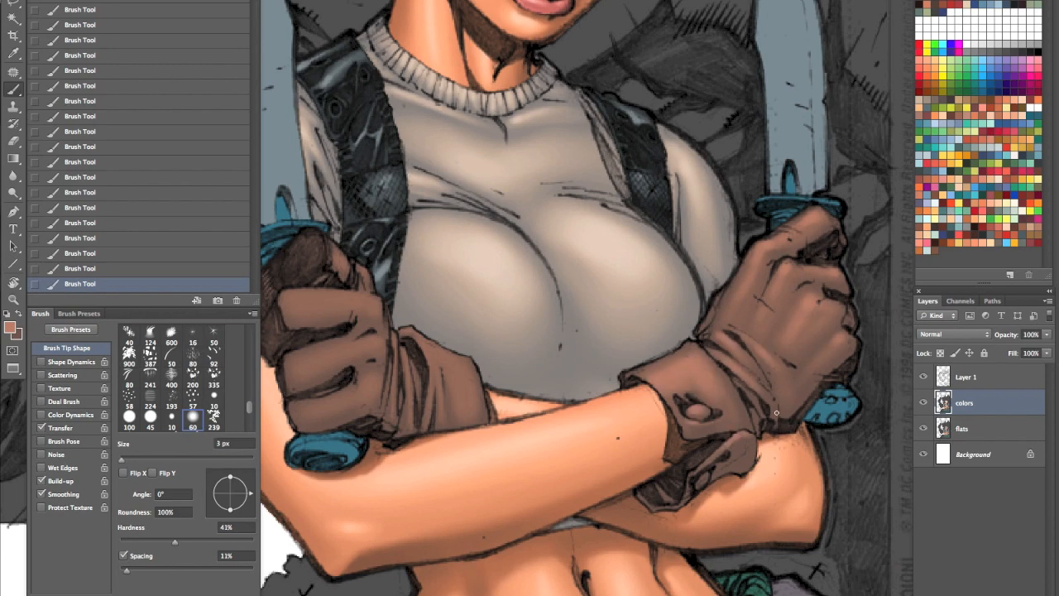
# Step: Darken the gloves by slightly raising the Levels black input, and set their Color Balance shadows to -7, 0 and +2
pyautogui.press('Tab')
pyautogui.moveTo(536, 295); pyautogui.dragTo(748, 339)
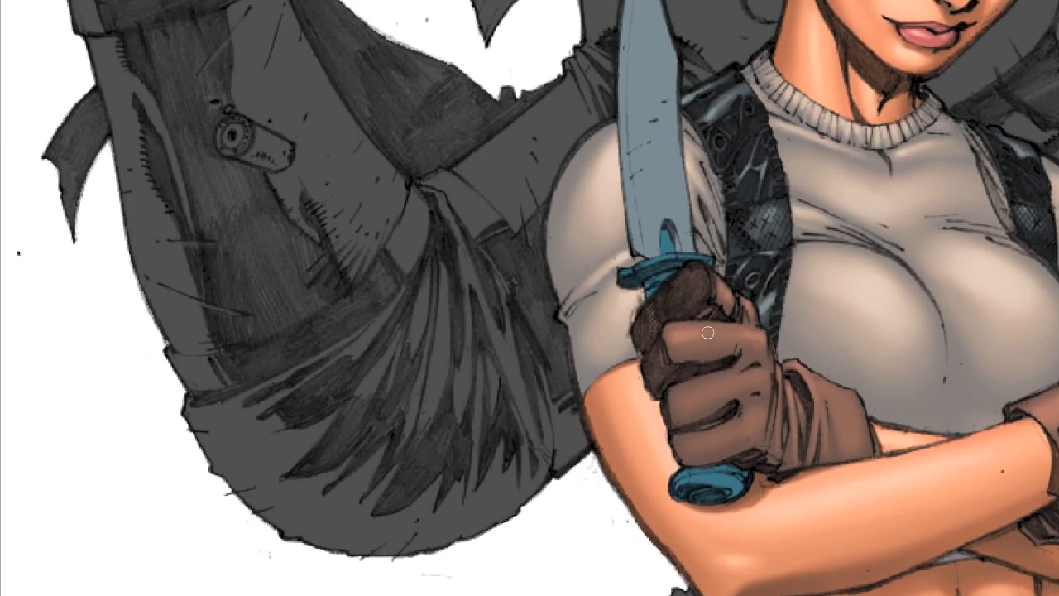
pyautogui.moveTo(752, 419); pyautogui.dragTo(309, 334)
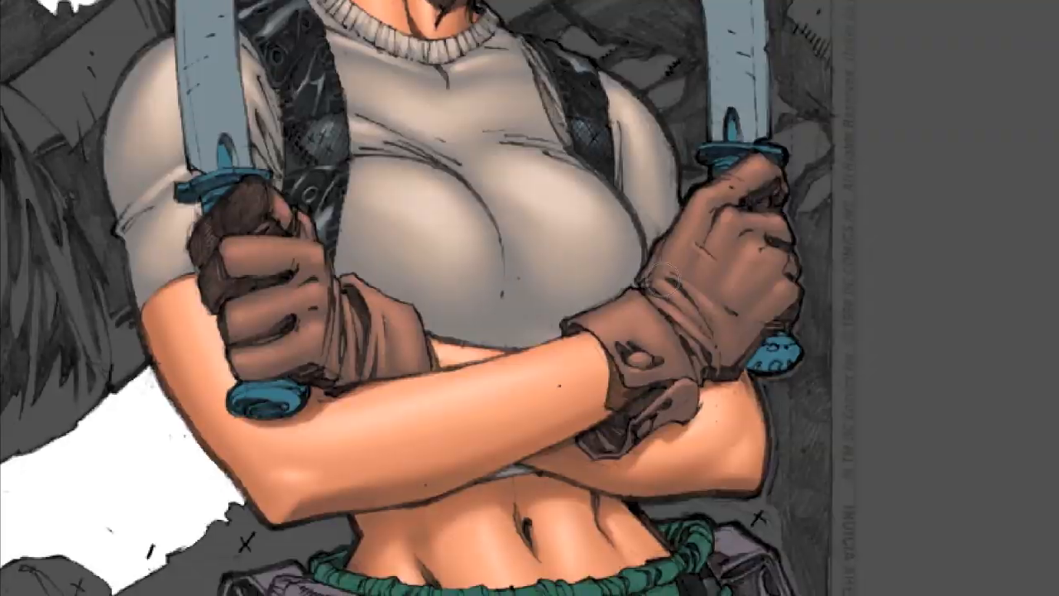
pyautogui.moveTo(718, 117); pyautogui.dragTo(725, 119)
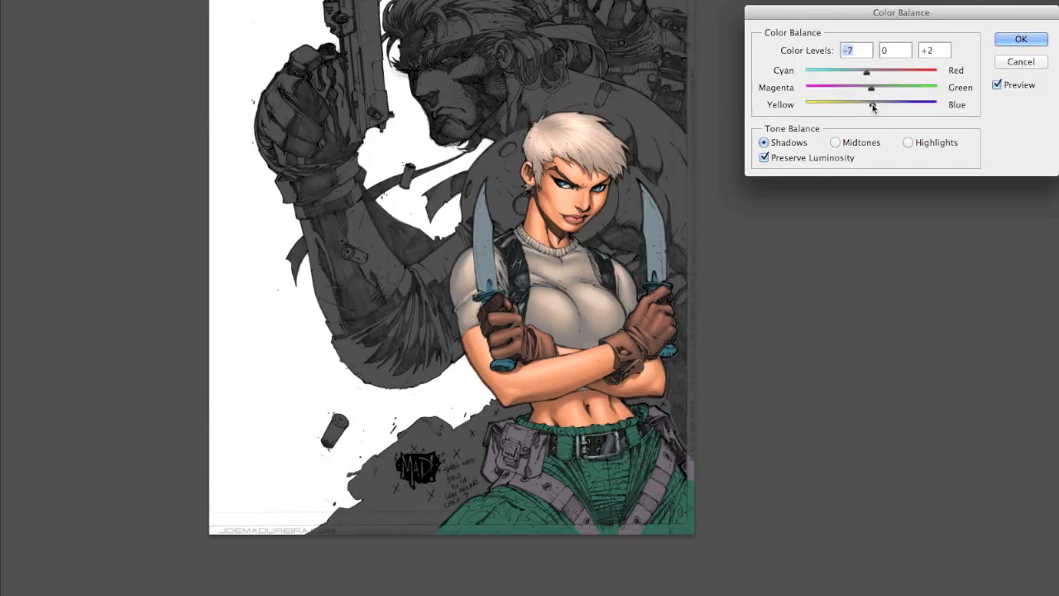
pyautogui.click(1016, 36)
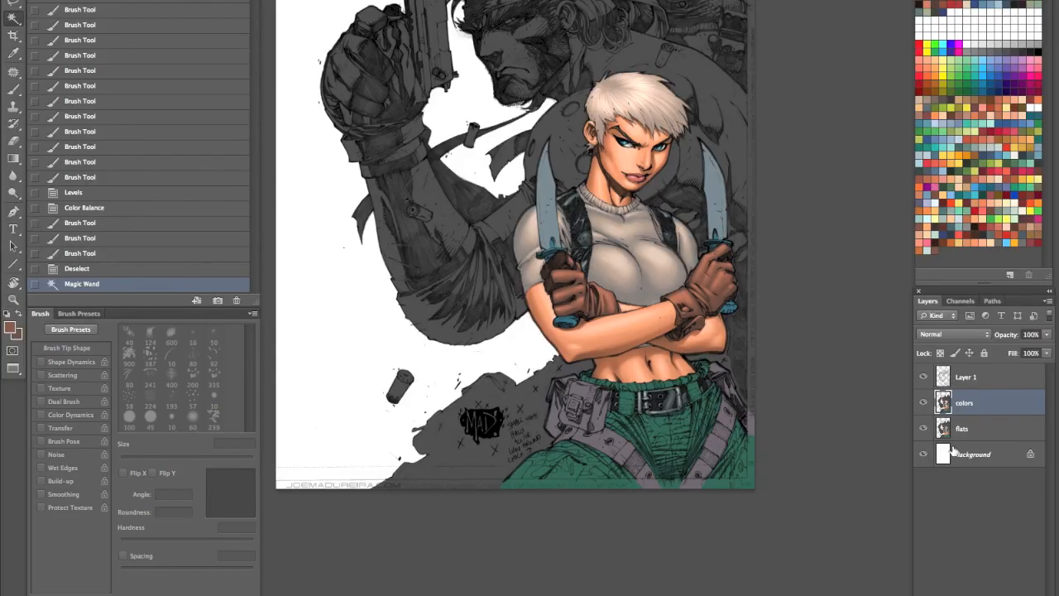
# Step: Adjust the shirt's color balance, and step back in the history to the last Magic Wand selection on the colors layer
pyautogui.hotkey('ctrl', 'b')
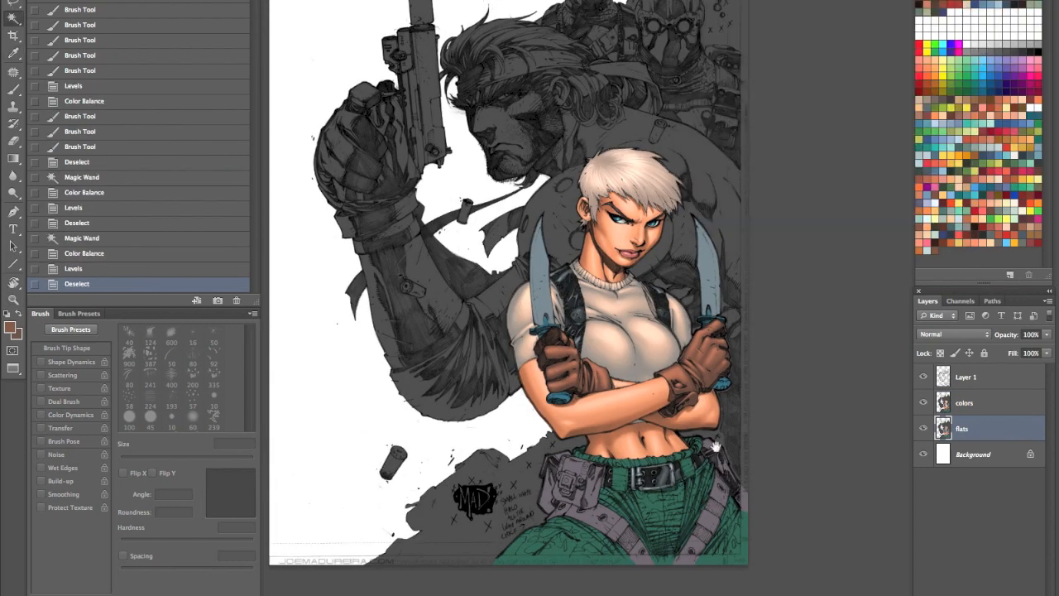
pyautogui.moveTo(716, 447); pyautogui.dragTo(729, 420)
pyautogui.click(964, 402)
pyautogui.click(104, 163)
pyautogui.click(94, 224)
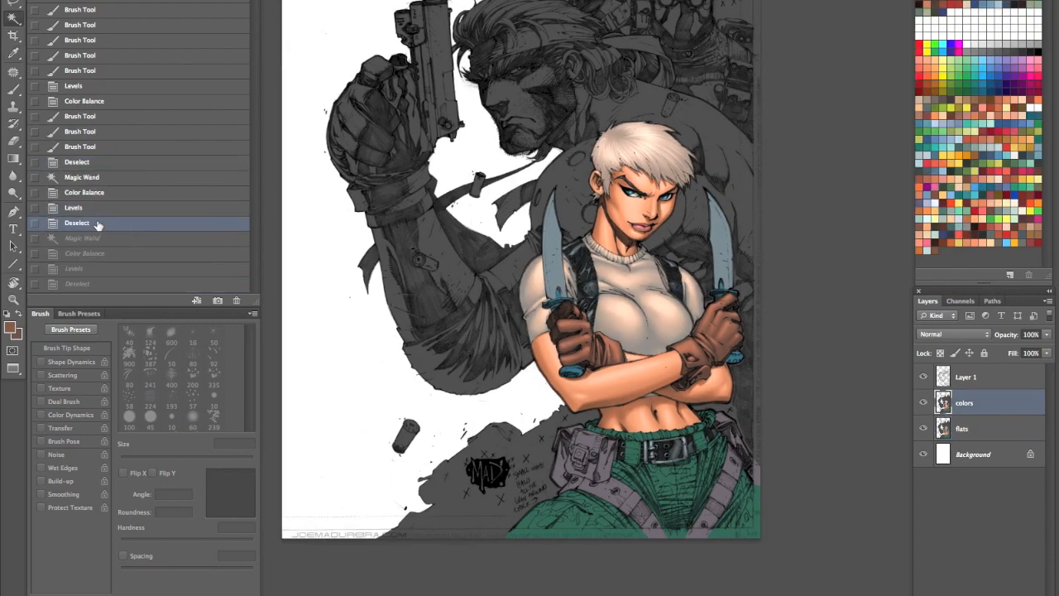
pyautogui.click(95, 238)
# Step: Adjust the restored selection with Levels and Color Balance
pyautogui.hotkey('ctrl', 'b')
pyautogui.press('Escape')
pyautogui.hotkey('ctrl', 'l')
pyautogui.press('Return')
pyautogui.hotkey('ctrl', 'b')
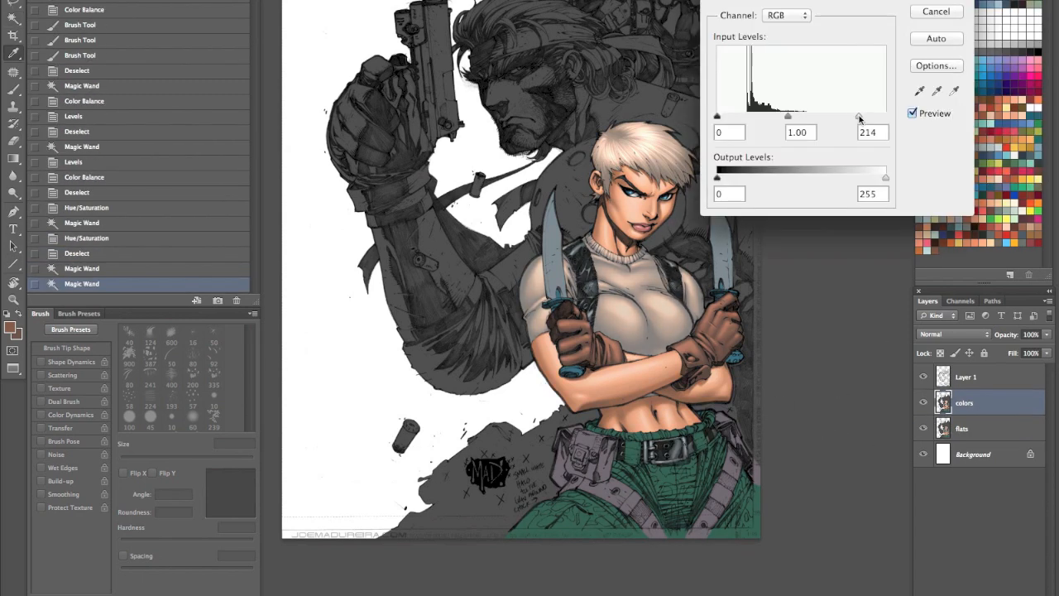
# Step: Brighten the selected area with a Levels white input of 214 and deselect it
pyautogui.press('Return')
pyautogui.hotkey('ctrl', 'd')
# Step: Adjust the knife blades with Hue/Saturation and Levels on the colors layer, and toggle Layer 1's visibility to compare
pyautogui.click(963, 429)
pyautogui.click(965, 403)
pyautogui.hotkey('ctrl', 'u')
pyautogui.press('Return')
pyautogui.hotkey('ctrl', 'l')
pyautogui.click(923, 377)
pyautogui.click(923, 378)
# Step: Select the knife handles and lower their saturation with Hue/Saturation
pyautogui.click(573, 370)
pyautogui.hotkey('ctrl', 'u')
pyautogui.moveTo(869, 92); pyautogui.dragTo(840, 92)
pyautogui.press('Return')
# Step: Paint highlights on the knife handles and choose a gray-blue brush color
pyautogui.press('z')
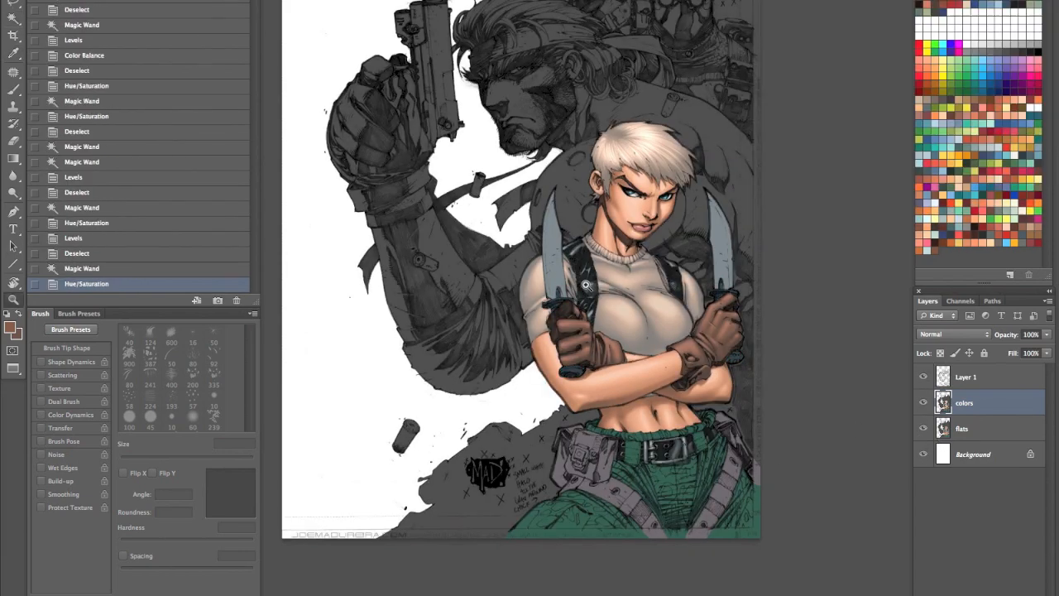
pyautogui.moveTo(493, 228); pyautogui.dragTo(672, 392)
pyautogui.press('b')
pyautogui.moveTo(507, 244); pyautogui.dragTo(475, 250)
pyautogui.moveTo(530, 414); pyautogui.dragTo(657, 273)
pyautogui.click(10, 327)
pyautogui.click(245, 379)
pyautogui.moveTo(645, 369)
pyautogui.mouseDown()
pyautogui.moveTo(715, 361)
pyautogui.moveTo(692, 354)
pyautogui.moveTo(721, 364)
pyautogui.mouseUp()
pyautogui.click(536, 283)
# Step: Lighten the knife handles with the Dodge tool and add small gray-blue highlights with a 3 px brush
pyautogui.press('o')
pyautogui.moveTo(695, 364)
pyautogui.mouseDown()
pyautogui.moveTo(714, 357)
pyautogui.moveTo(686, 389)
pyautogui.moveTo(331, 446)
pyautogui.mouseUp()
pyautogui.hotkey('ctrl', '-')
pyautogui.press('b')
pyautogui.moveTo(674, 406); pyautogui.dragTo(693, 410)
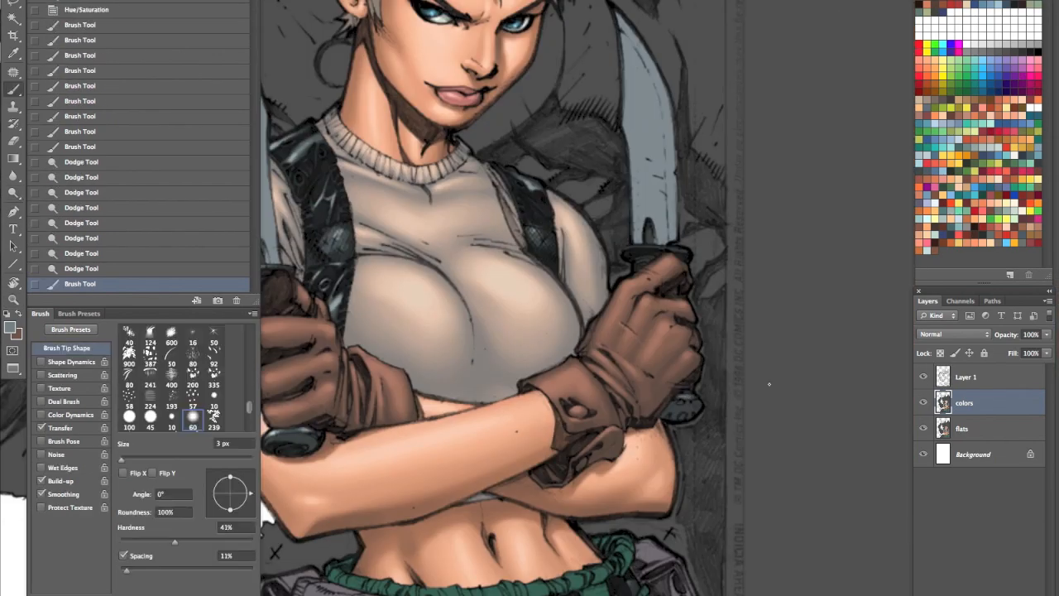
pyautogui.moveTo(632, 245); pyautogui.dragTo(637, 248)
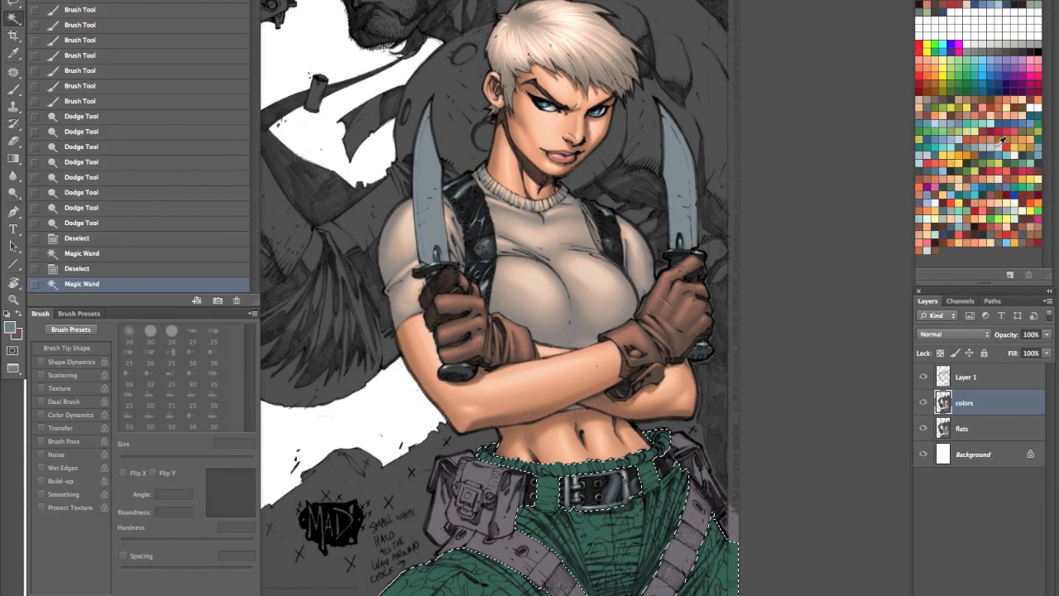
# Step: Fill the selected pants with a swatch green and mute the color with Hue/Saturation
pyautogui.click(529, 331)
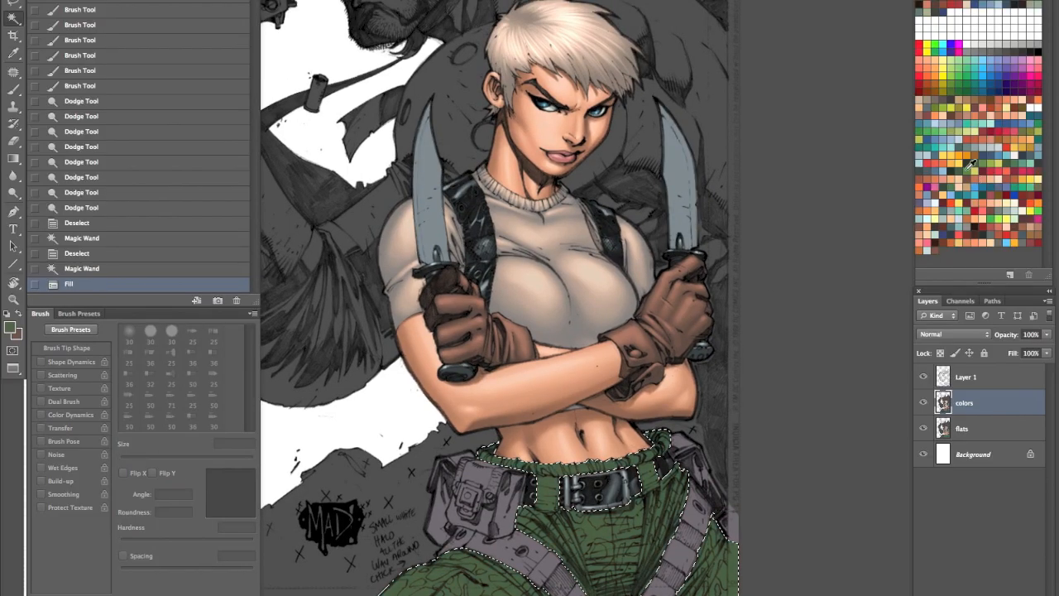
pyautogui.hotkey('alt', 'BackSpace')
pyautogui.hotkey('ctrl', 'u')
# Step: Paint lighter green areas on the thigh and below the belt with a 9 px brush, and enlarge the brush to 20 px
pyautogui.hotkey('ctrl', '+')
pyautogui.click(10, 328)
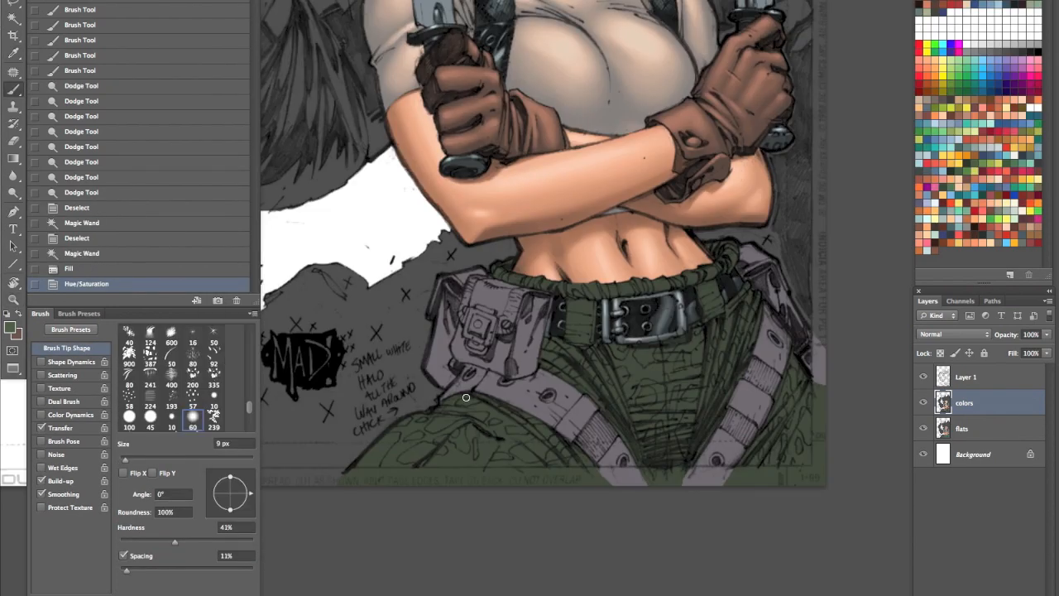
pyautogui.moveTo(459, 397); pyautogui.dragTo(506, 418)
pyautogui.moveTo(579, 348); pyautogui.dragTo(600, 351)
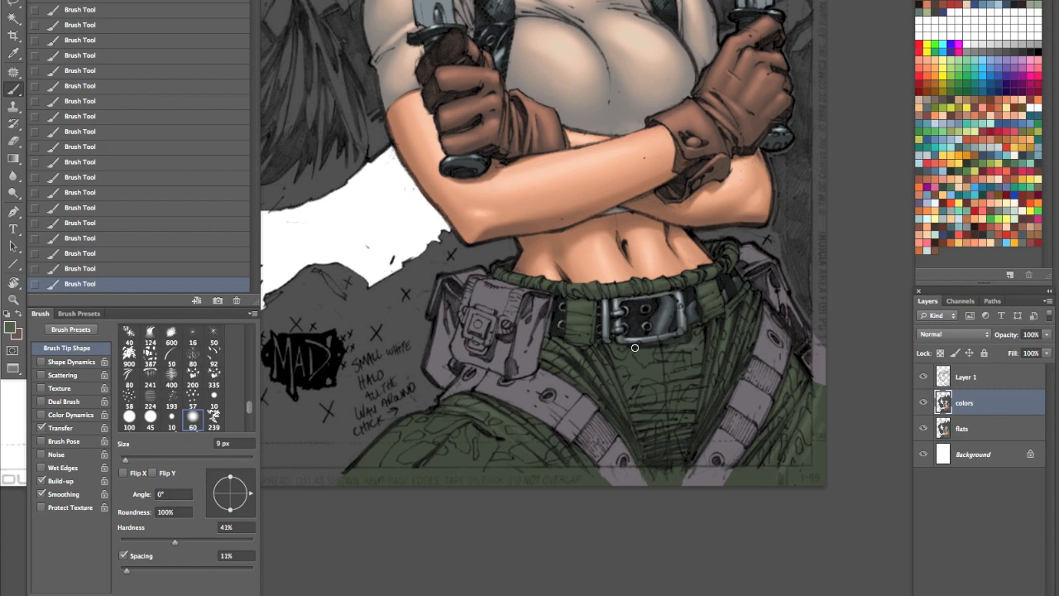
pyautogui.press(']')
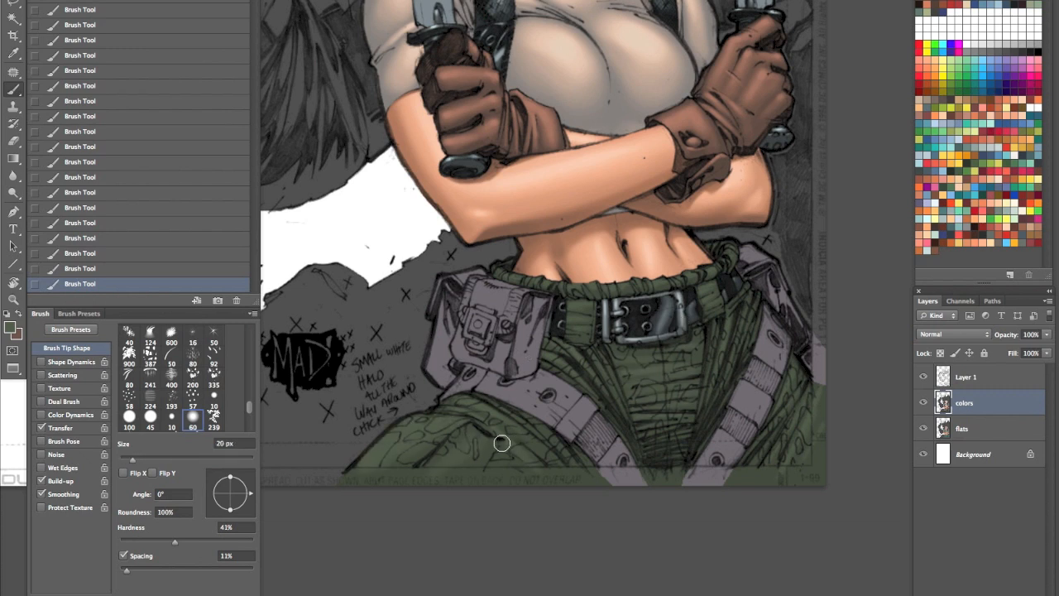
# Step: Choose a lighter green and paint brighter highlights on the pants with the brush reduced to 9 px
pyautogui.click(10, 328)
pyautogui.click(270, 378)
pyautogui.click(536, 283)
pyautogui.press('[')
pyautogui.press('[')
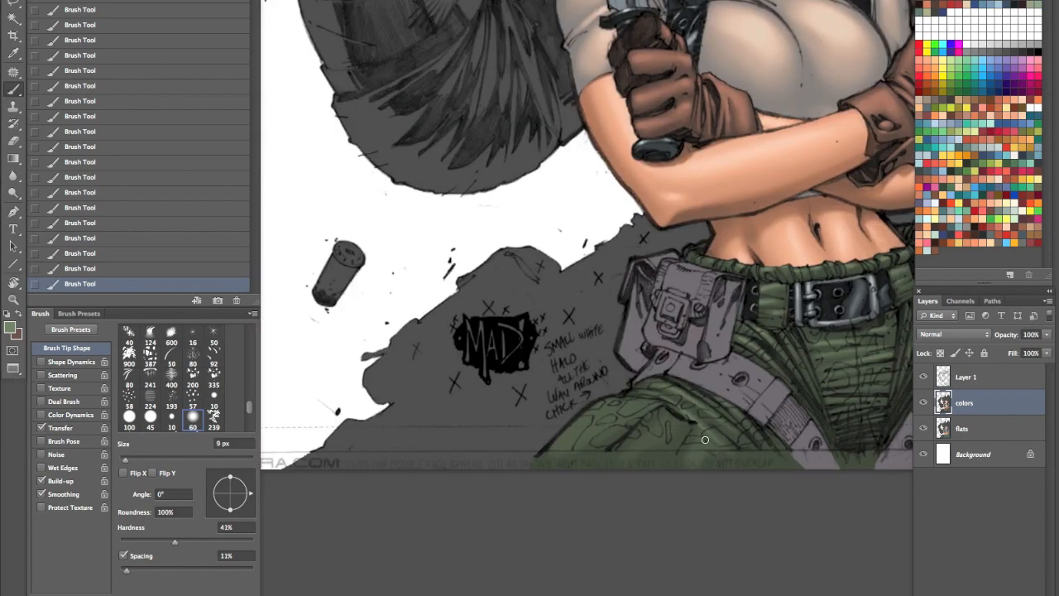
# Step: Deselect the pants and add a new layer
pyautogui.hotkey('ctrl', 'd')
pyautogui.press('.')
pyautogui.hotkey('ctrl', '+')
pyautogui.hotkey('ctrl', 'shift', 'alt', 'n')
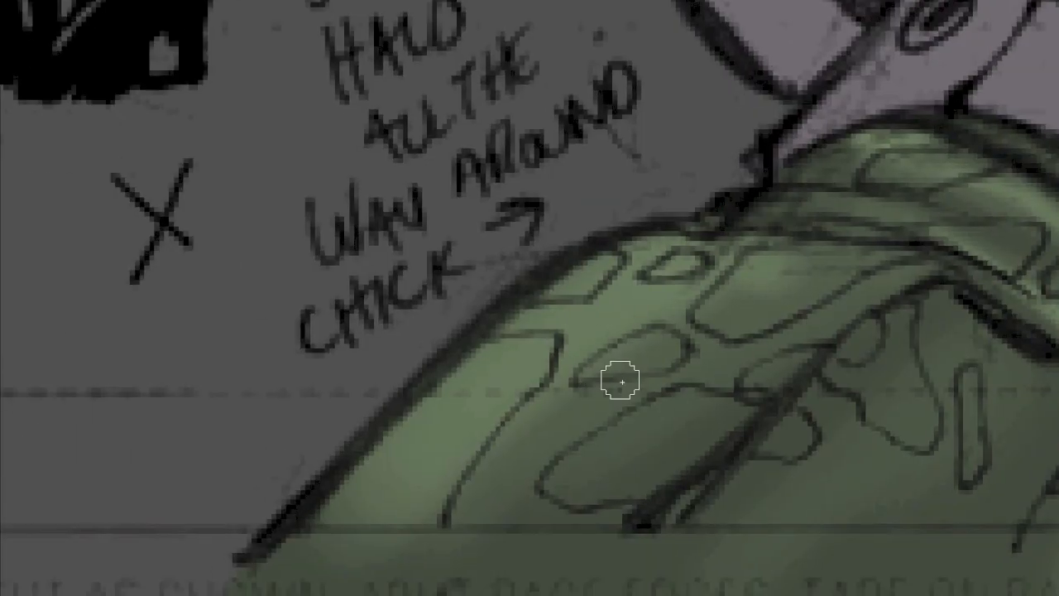
# Step: Fill the camouflage outlines on the near thigh with solid magenta patches on Layer 2
pyautogui.moveTo(554, 335)
pyautogui.mouseDown()
pyautogui.moveTo(279, 581)
pyautogui.moveTo(421, 351)
pyautogui.mouseUp()
pyautogui.moveTo(612, 255); pyautogui.dragTo(534, 291)
pyautogui.moveTo(701, 262); pyautogui.dragTo(657, 271)
pyautogui.moveTo(618, 354); pyautogui.dragTo(674, 352)
pyautogui.moveTo(807, 360); pyautogui.dragTo(751, 382)
pyautogui.moveTo(791, 426)
pyautogui.mouseDown()
pyautogui.moveTo(707, 401)
pyautogui.moveTo(692, 416)
pyautogui.mouseUp()
pyautogui.moveTo(827, 397); pyautogui.dragTo(526, 348)
pyautogui.moveTo(669, 325); pyautogui.dragTo(668, 429)
pyautogui.moveTo(781, 406); pyautogui.dragTo(765, 432)
pyautogui.moveTo(608, 258)
pyautogui.mouseDown()
pyautogui.moveTo(536, 332)
pyautogui.moveTo(611, 288)
pyautogui.mouseUp()
pyautogui.moveTo(687, 264); pyautogui.dragTo(831, 309)
pyautogui.moveTo(749, 247); pyautogui.dragTo(656, 297)
pyautogui.moveTo(830, 238); pyautogui.dragTo(872, 234)
pyautogui.moveTo(825, 158); pyautogui.dragTo(711, 177)
pyautogui.moveTo(770, 166); pyautogui.dragTo(631, 185)
pyautogui.moveTo(497, 212); pyautogui.dragTo(430, 235)
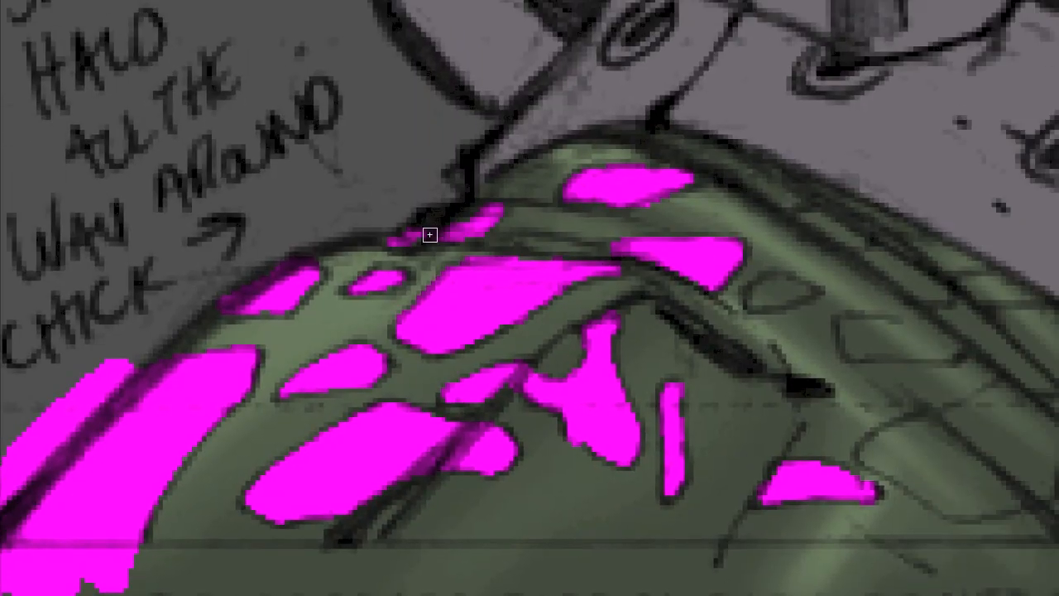
# Step: Fill the remaining camouflage shapes across the thigh, up to the edge of the leg strap, with magenta
pyautogui.moveTo(778, 294); pyautogui.dragTo(488, 262)
pyautogui.moveTo(468, 268); pyautogui.dragTo(514, 260)
pyautogui.moveTo(645, 314); pyautogui.dragTo(600, 309)
pyautogui.moveTo(794, 423); pyautogui.dragTo(770, 473)
pyautogui.moveTo(633, 399)
pyautogui.mouseDown()
pyautogui.moveTo(725, 461)
pyautogui.moveTo(654, 434)
pyautogui.mouseUp()
pyautogui.moveTo(682, 370); pyautogui.dragTo(733, 364)
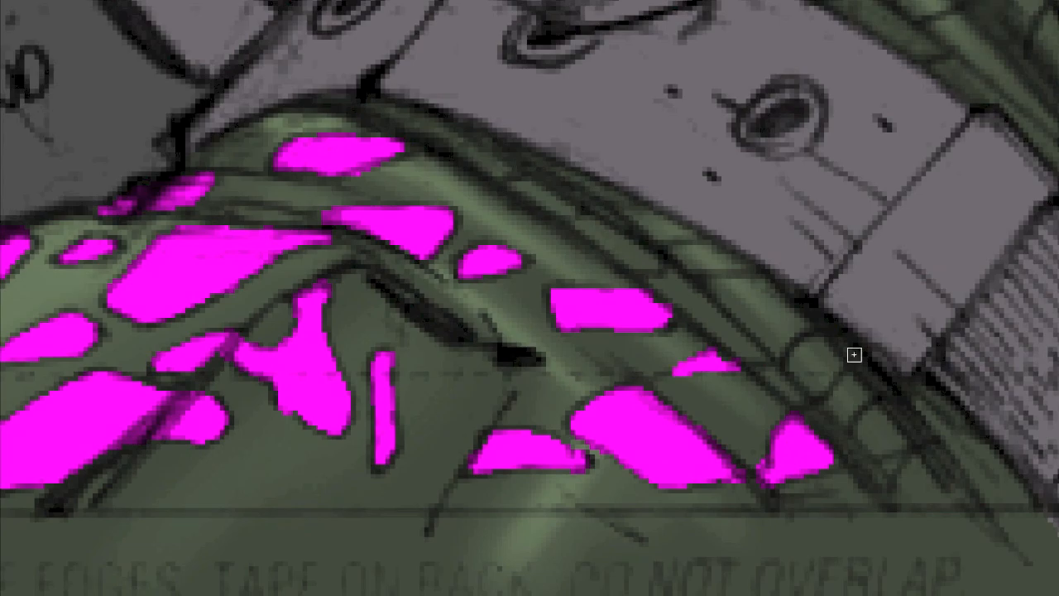
pyautogui.scroll(-3, 785, 366)
pyautogui.moveTo(715, 312); pyautogui.dragTo(672, 287)
pyautogui.moveTo(837, 392); pyautogui.dragTo(825, 412)
pyautogui.moveTo(827, 397); pyautogui.dragTo(542, 536)
# Step: Paint magenta camouflage patches on the hip folds between the pouch and the belt buckle with the 3 px pencil, erasing stray pixels
pyautogui.moveTo(502, 294); pyautogui.dragTo(521, 290)
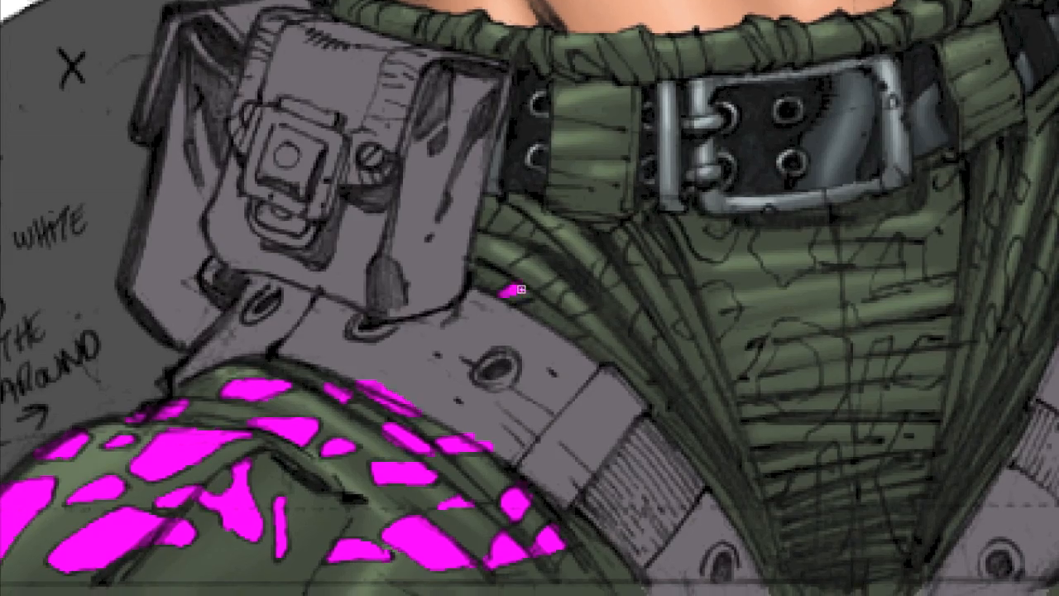
pyautogui.press('Tab')
pyautogui.moveTo(594, 258); pyautogui.dragTo(548, 238)
pyautogui.moveTo(645, 315); pyautogui.dragTo(647, 341)
pyautogui.press('e')
pyautogui.moveTo(661, 328); pyautogui.dragTo(653, 343)
pyautogui.press('b')
pyautogui.moveTo(617, 234); pyautogui.dragTo(621, 249)
pyautogui.moveTo(671, 321); pyautogui.dragTo(642, 290)
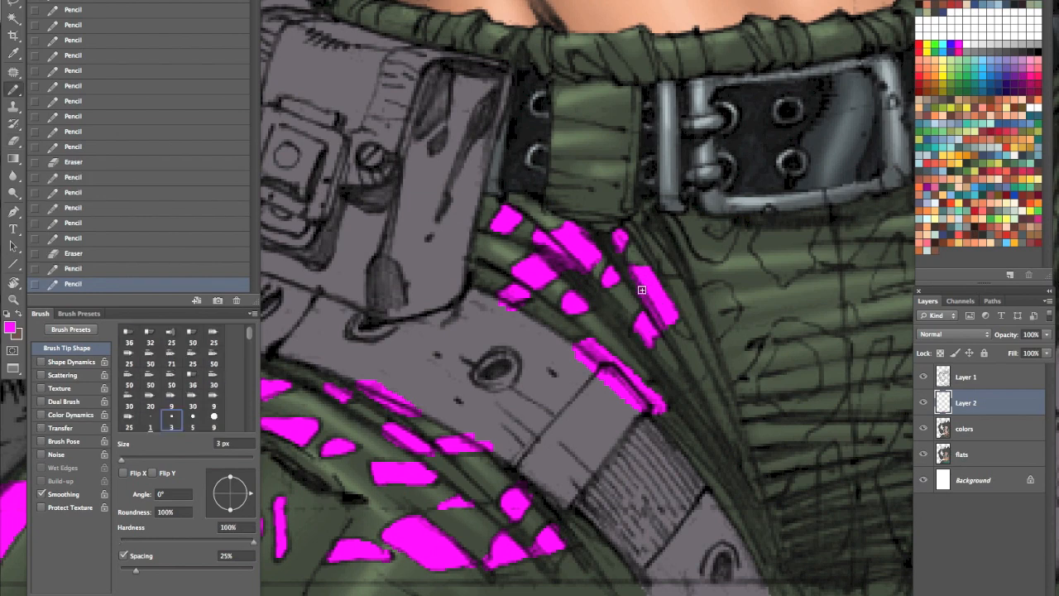
pyautogui.moveTo(681, 214)
pyautogui.mouseDown()
pyautogui.moveTo(733, 235)
pyautogui.moveTo(571, 370)
pyautogui.mouseUp()
pyautogui.moveTo(569, 357); pyautogui.dragTo(601, 388)
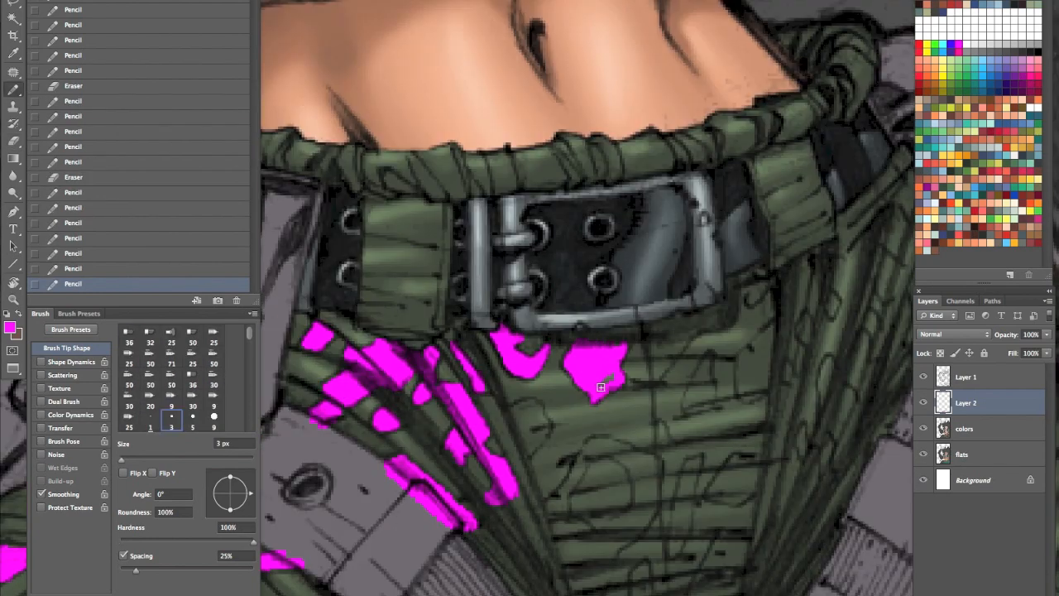
# Step: Fill the camouflage shapes on the front panel of the pants below the buckle with magenta and clean up their edges
pyautogui.moveTo(530, 450); pyautogui.dragTo(538, 420)
pyautogui.moveTo(861, 465); pyautogui.dragTo(831, 345)
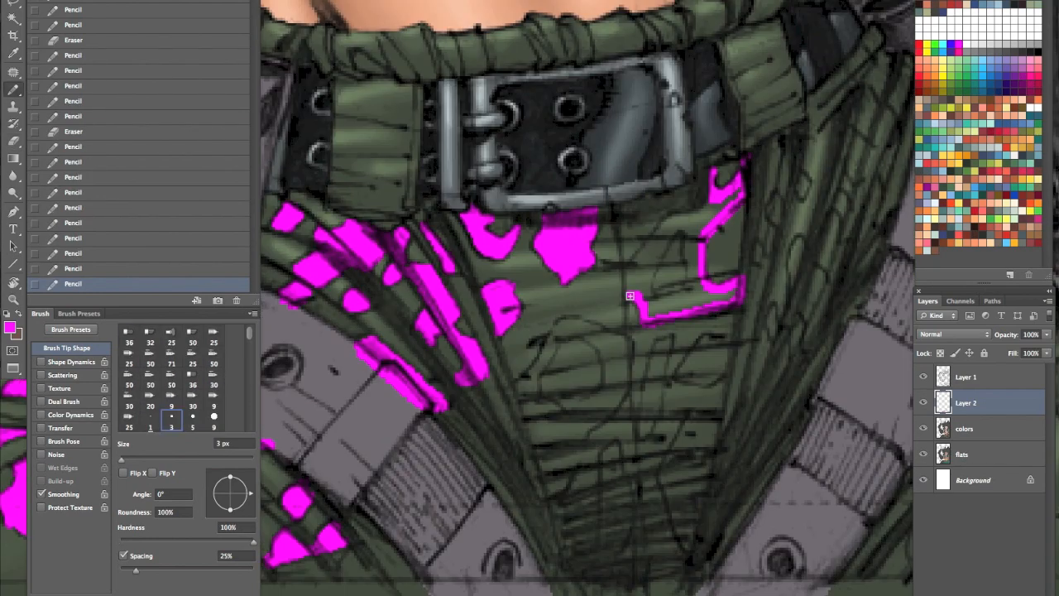
pyautogui.moveTo(630, 295); pyautogui.dragTo(689, 221)
pyautogui.moveTo(732, 340)
pyautogui.mouseDown()
pyautogui.moveTo(716, 367)
pyautogui.moveTo(699, 355)
pyautogui.mouseUp()
pyautogui.moveTo(666, 341)
pyautogui.mouseDown()
pyautogui.moveTo(643, 435)
pyautogui.moveTo(691, 558)
pyautogui.mouseUp()
pyautogui.moveTo(613, 445); pyautogui.dragTo(611, 561)
pyautogui.moveTo(580, 330)
pyautogui.mouseDown()
pyautogui.moveTo(608, 368)
pyautogui.moveTo(622, 366)
pyautogui.moveTo(608, 409)
pyautogui.mouseUp()
pyautogui.moveTo(526, 366)
pyautogui.mouseDown()
pyautogui.moveTo(553, 450)
pyautogui.moveTo(586, 425)
pyautogui.mouseUp()
pyautogui.moveTo(799, 439); pyautogui.dragTo(658, 409)
pyautogui.press('e')
pyautogui.scroll(3, 431, 473)
pyautogui.press('b')
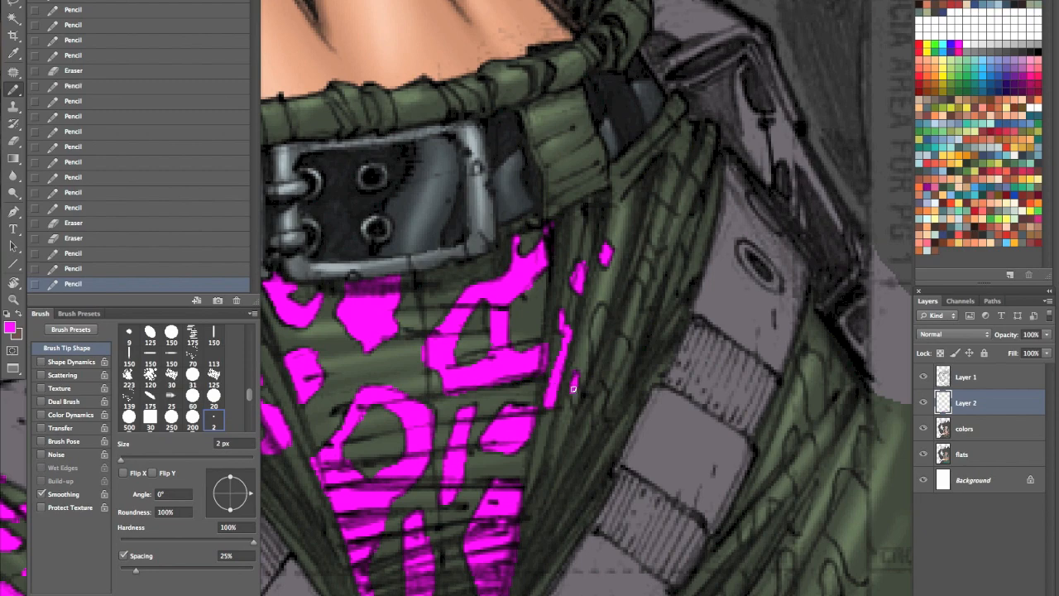
# Step: Paint magenta camouflage patches on the opposite hip folds and the thigh beyond the leg strap
pyautogui.moveTo(663, 159); pyautogui.dragTo(680, 202)
pyautogui.moveTo(680, 177); pyautogui.dragTo(695, 246)
pyautogui.moveTo(647, 247); pyautogui.dragTo(654, 262)
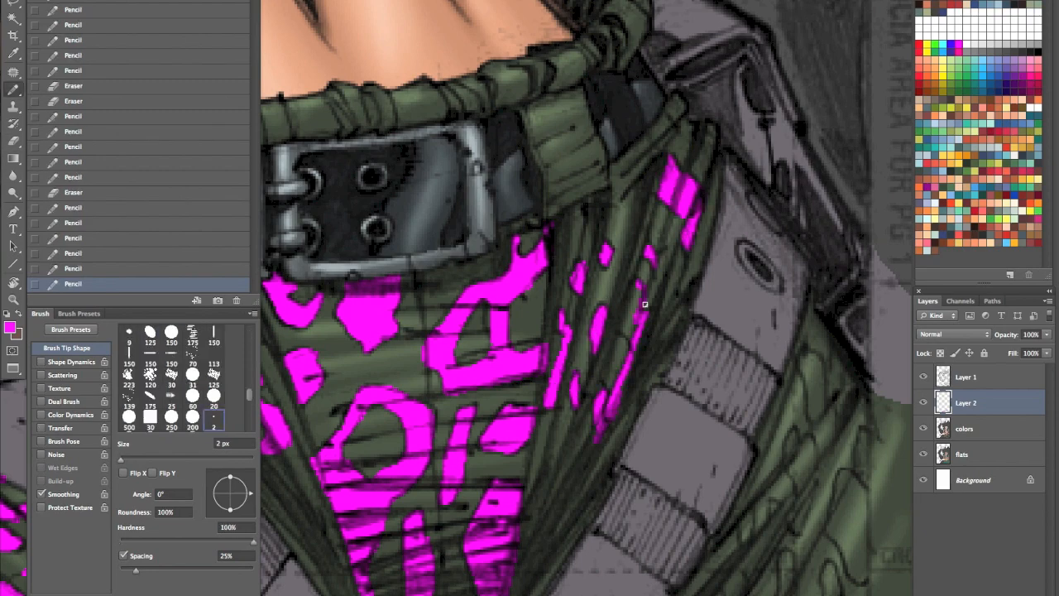
pyautogui.moveTo(681, 308); pyautogui.dragTo(651, 359)
pyautogui.press('Tab')
pyautogui.moveTo(801, 369); pyautogui.dragTo(629, 239)
pyautogui.moveTo(642, 227); pyautogui.dragTo(649, 243)
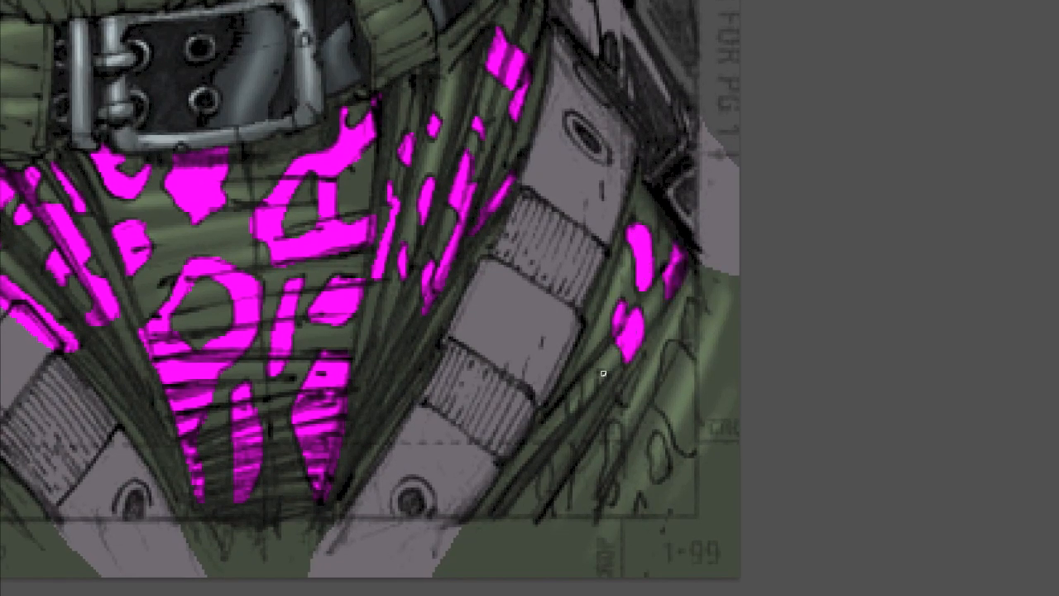
pyautogui.moveTo(711, 334); pyautogui.dragTo(692, 432)
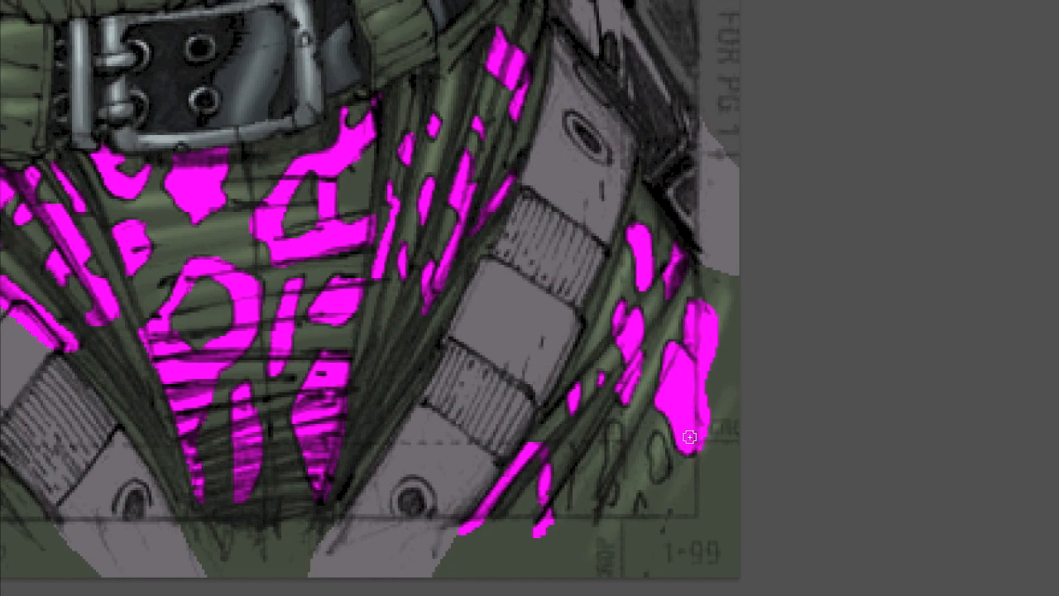
# Step: Load Layer 2's patches as a selection, hide that layer, copy the areas from colors to a new layer, and colorize them brown
pyautogui.press('super+minus')
pyautogui.press('super+minus')
pyautogui.press('super+minus')
pyautogui.press('super+minus')
pyautogui.press('Tab')
pyautogui.keyDown('super'); pyautogui.click(943, 403); pyautogui.keyUp('super')
pyautogui.click(923, 402)
pyautogui.click(969, 429)
pyautogui.press('super+j')
pyautogui.press('super+u')
pyautogui.click(998, 136)
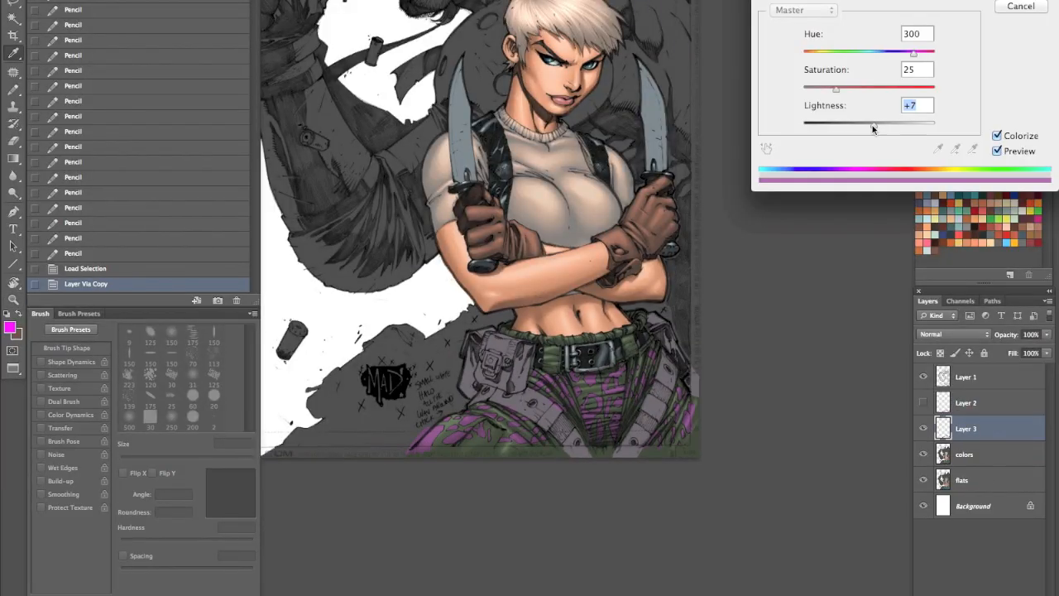
pyautogui.press('Return')
# Step: Clear the camouflage outside the pants from Layer 3 using an inverted flats selection, deselect, and delete Layer 2
pyautogui.click(964, 454)
pyautogui.click(961, 480)
pyautogui.click(961, 429)
pyautogui.press('super+shift+i')
pyautogui.press('Delete')
pyautogui.press('super+d')
pyautogui.click(964, 428)
# Step: Select the pouches and leg straps on the colors layer and set their saturation to +23 and lightness to -49
pyautogui.click(513, 380)
pyautogui.press('super+u')
pyautogui.moveTo(868, 90); pyautogui.dragTo(885, 90)
pyautogui.moveTo(869, 125); pyautogui.dragTo(837, 125)
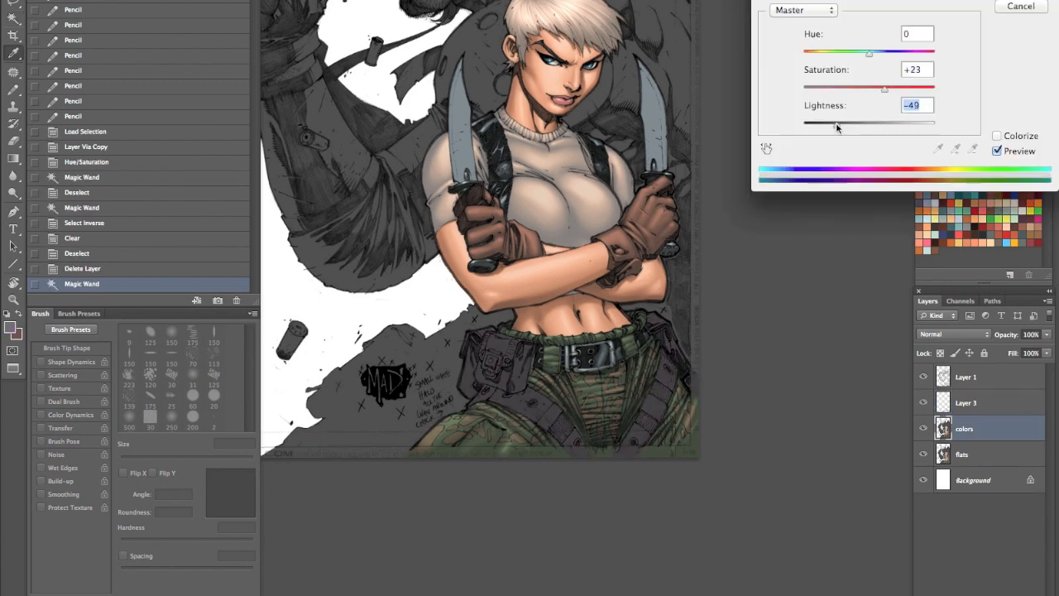
pyautogui.press('Return')
# Step: Choose a lighter purple-gray and brush soft light areas onto the flap, front and side of the near pouch
pyautogui.press('b')
pyautogui.press('super+plus')
pyautogui.press('super+plus')
pyautogui.press('super+plus')
pyautogui.press('Tab')
pyautogui.click(9, 327)
pyautogui.click(146, 407)
pyautogui.press('Return')
pyautogui.moveTo(505, 301)
pyautogui.mouseDown()
pyautogui.moveTo(535, 294)
pyautogui.moveTo(584, 318)
pyautogui.mouseUp()
pyautogui.moveTo(501, 307); pyautogui.dragTo(496, 323)
pyautogui.moveTo(581, 344)
pyautogui.mouseDown()
pyautogui.moveTo(557, 378)
pyautogui.moveTo(558, 321)
pyautogui.mouseUp()
pyautogui.press(']')
pyautogui.press(']')
pyautogui.press(']')
pyautogui.press(']')
pyautogui.press(']')
pyautogui.moveTo(529, 348); pyautogui.dragTo(539, 321)
pyautogui.moveTo(470, 406); pyautogui.dragTo(474, 442)
pyautogui.moveTo(476, 445); pyautogui.dragTo(518, 457)
pyautogui.moveTo(549, 414); pyautogui.dragTo(559, 463)
pyautogui.press('[')
pyautogui.press('[')
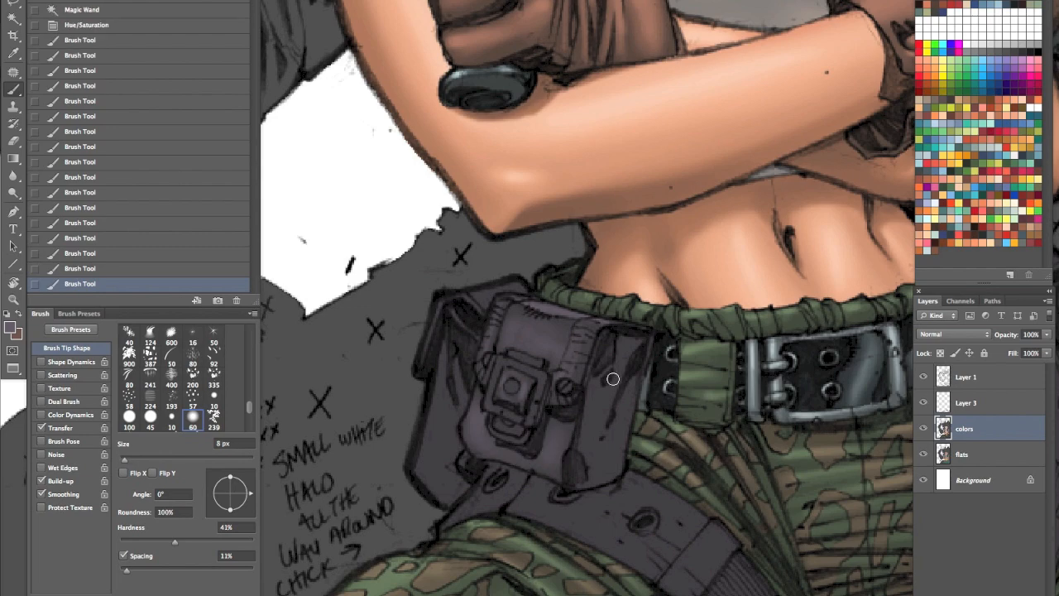
# Step: Add more light shading to the near pouch's buckle area and outer side with an 8 px brush
pyautogui.press(']')
pyautogui.press(']')
pyautogui.press(']')
pyautogui.press(']')
pyautogui.press(']')
pyautogui.press(']')
pyautogui.press(']')
pyautogui.moveTo(533, 360); pyautogui.dragTo(523, 384)
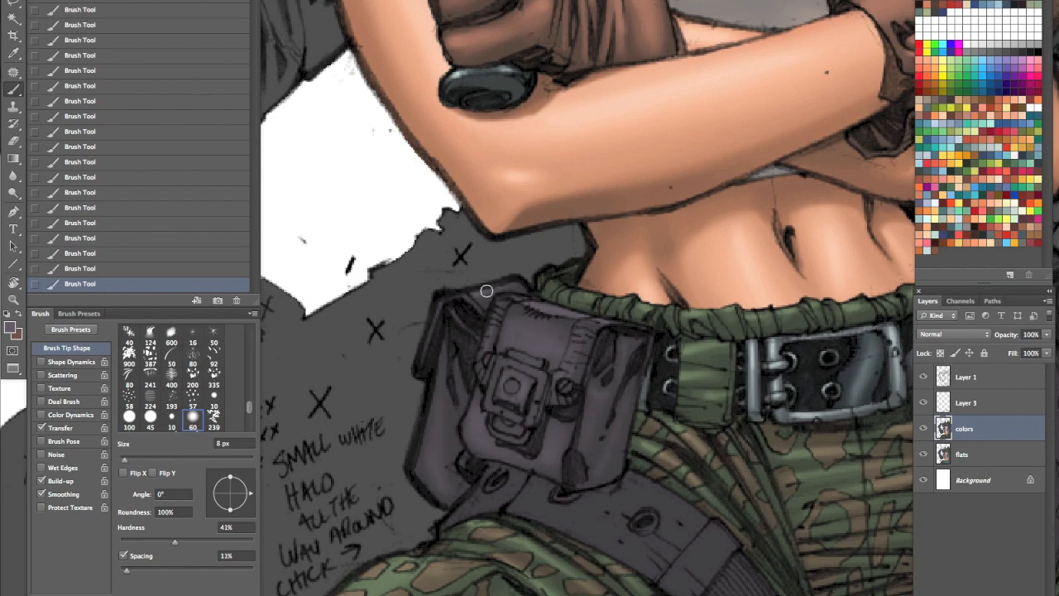
pyautogui.moveTo(441, 377); pyautogui.dragTo(441, 420)
# Step: Brush lighter purple-gray shading along the leg straps and the pouch on the far hip
pyautogui.press(']')
pyautogui.press(']')
pyautogui.press(']')
pyautogui.press(']')
pyautogui.press(']')
pyautogui.press(']')
pyautogui.moveTo(560, 524); pyautogui.dragTo(527, 421)
pyautogui.moveTo(860, 152); pyautogui.dragTo(550, 189)
pyautogui.moveTo(738, 271); pyautogui.dragTo(670, 180)
pyautogui.press(']')
pyautogui.press(']')
pyautogui.press(']')
pyautogui.moveTo(642, 306); pyautogui.dragTo(616, 359)
pyautogui.press(']')
pyautogui.press(']')
pyautogui.press(']')
pyautogui.press('Tab')
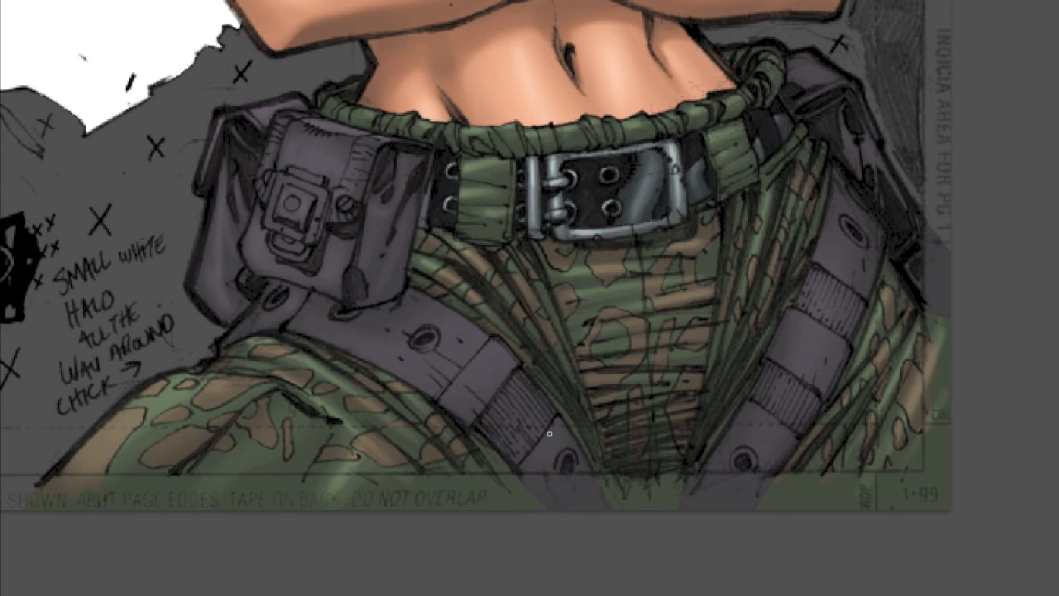
# Step: Paint brighter highlights on the leg straps and pouch details with a 3 px brush
pyautogui.press('Tab')
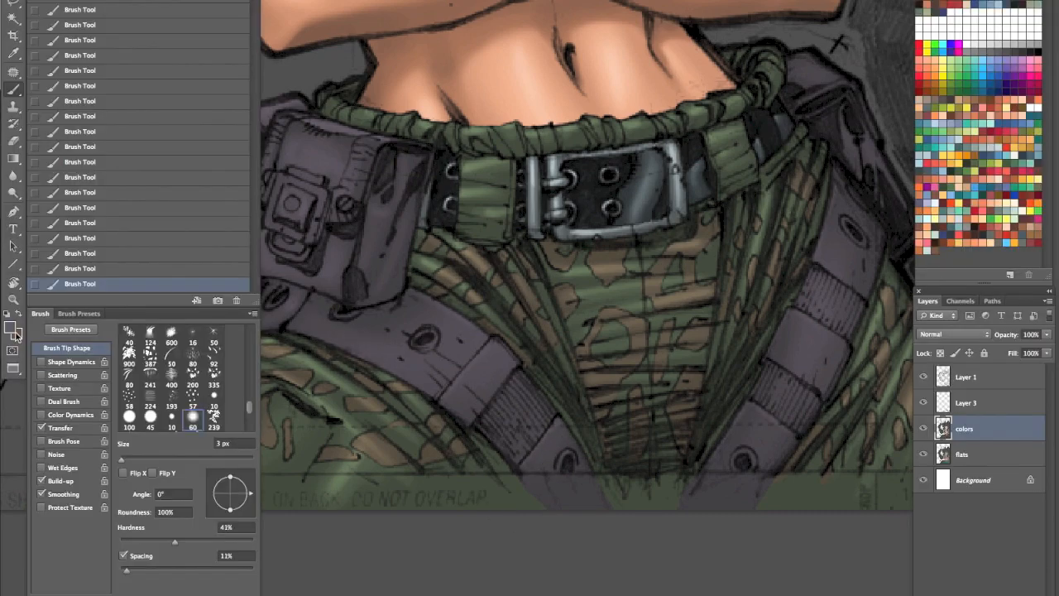
pyautogui.press('Tab')
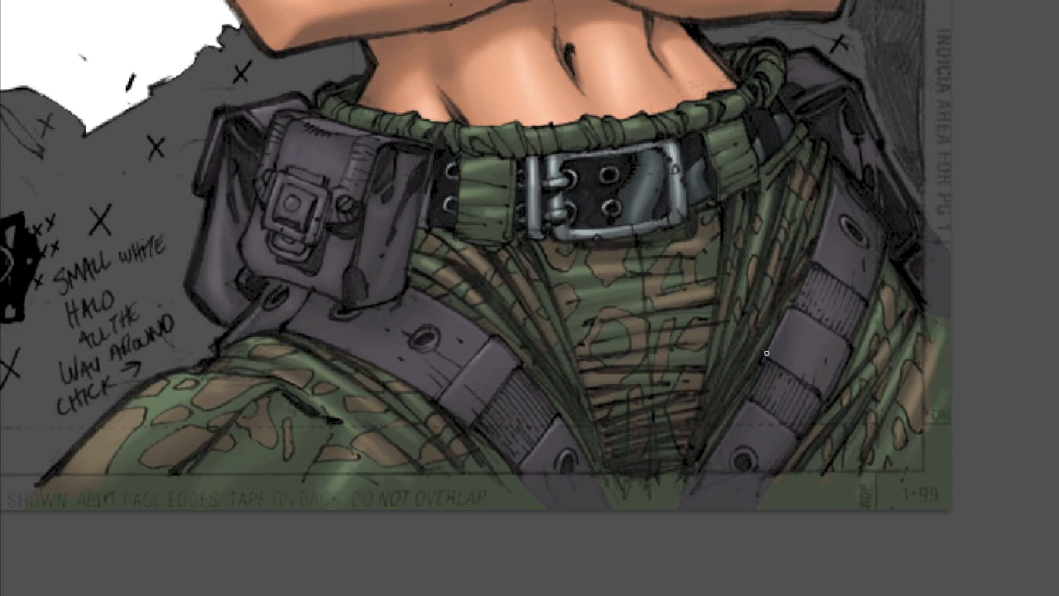
pyautogui.moveTo(829, 306); pyautogui.dragTo(846, 321)
# Step: Lasso shadow areas on the pouches and straps, hide the selection edges, and lower their lightness and saturation
pyautogui.press('Tab')
pyautogui.press('l')
pyautogui.hotkey('ctrl', 'z')
pyautogui.moveTo(579, 433); pyautogui.dragTo(600, 341)
pyautogui.moveTo(538, 385)
pyautogui.mouseDown()
pyautogui.moveTo(511, 318)
pyautogui.moveTo(518, 255)
pyautogui.mouseUp()
pyautogui.press('Tab')
pyautogui.moveTo(510, 349); pyautogui.dragTo(463, 289)
pyautogui.moveTo(744, 282); pyautogui.dragTo(468, 303)
pyautogui.moveTo(490, 439); pyautogui.dragTo(543, 477)
pyautogui.moveTo(503, 401); pyautogui.dragTo(574, 374)
pyautogui.moveTo(549, 306); pyautogui.dragTo(484, 192)
pyautogui.hotkey('ctrl', 'h')
pyautogui.hotkey('ctrl', 'u')
pyautogui.moveTo(869, 125); pyautogui.dragTo(856, 125)
pyautogui.moveTo(868, 90); pyautogui.dragTo(850, 90)
pyautogui.press('Return')
# Step: Lasso shadow areas on the near pouch and straps, hide the selection edges, and lower their lightness to about -24
pyautogui.moveTo(244, 342); pyautogui.dragTo(468, 366)
pyautogui.moveTo(47, 143); pyautogui.dragTo(549, 372)
pyautogui.moveTo(408, 351)
pyautogui.mouseDown()
pyautogui.moveTo(500, 305)
pyautogui.moveTo(448, 302)
pyautogui.mouseUp()
pyautogui.hotkey('ctrl', 'h')
pyautogui.hotkey('ctrl', 'u')
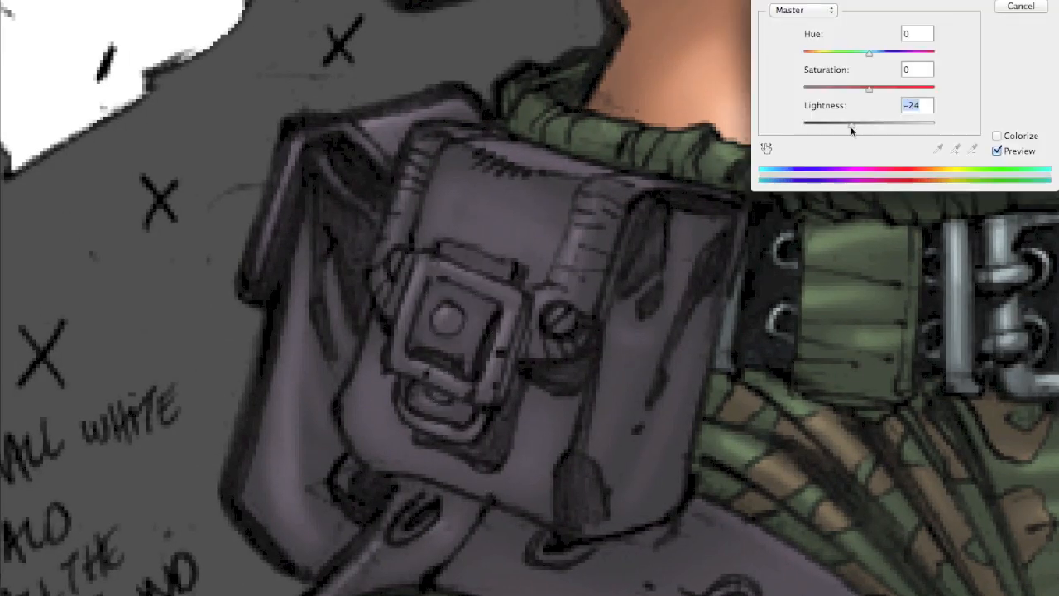
pyautogui.moveTo(867, 125); pyautogui.dragTo(854, 125)
pyautogui.press('Return')
# Step: Lasso the eyelets and small recesses on the pouch and leg straps, hide the selection edges, and darken them with Levels
pyautogui.moveTo(430, 480); pyautogui.dragTo(533, 282)
pyautogui.moveTo(544, 299); pyautogui.dragTo(502, 319)
pyautogui.moveTo(671, 355); pyautogui.dragTo(700, 347)
pyautogui.moveTo(854, 387); pyautogui.dragTo(857, 397)
pyautogui.moveTo(1002, 416); pyautogui.dragTo(350, 166)
pyautogui.moveTo(494, 437); pyautogui.dragTo(498, 445)
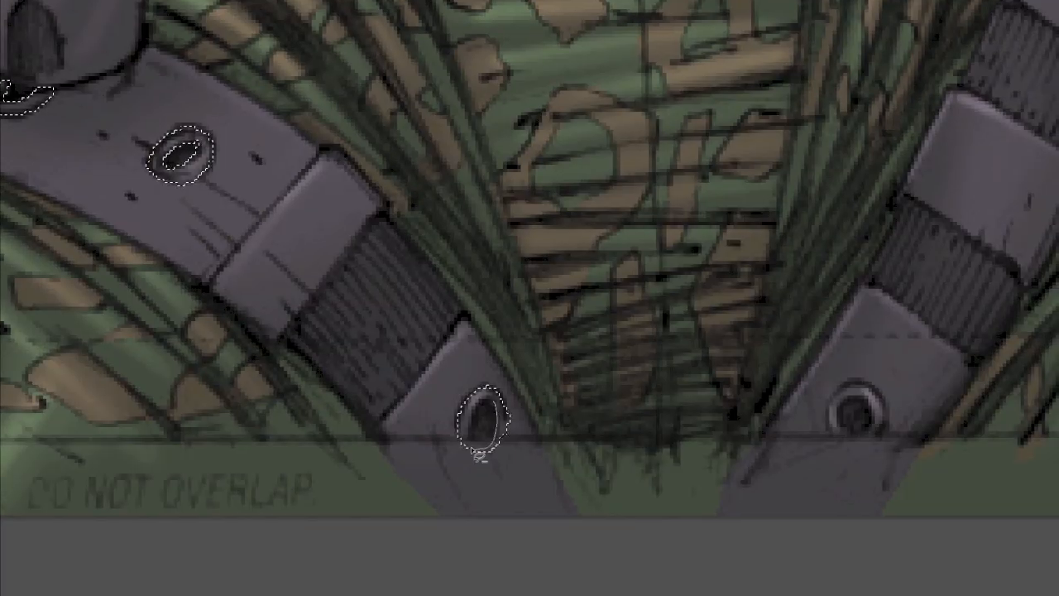
pyautogui.moveTo(786, 422); pyautogui.dragTo(483, 398)
pyautogui.moveTo(579, 374); pyautogui.dragTo(575, 381)
pyautogui.moveTo(711, 158); pyautogui.dragTo(582, 484)
pyautogui.moveTo(633, 208); pyautogui.dragTo(639, 212)
pyautogui.hotkey('ctrl', '-')
pyautogui.hotkey('ctrl', '-')
pyautogui.hotkey('ctrl', 'h')
pyautogui.hotkey('ctrl', 'l')
pyautogui.moveTo(886, 116); pyautogui.dragTo(852, 118)
pyautogui.press('Return')
# Step: Lasso further small detail areas on the pouches and straps and adjust them with Levels
pyautogui.hotkey('ctrl', '+')
pyautogui.hotkey('ctrl', '+')
pyautogui.moveTo(472, 319); pyautogui.dragTo(560, 361)
pyautogui.moveTo(460, 311); pyautogui.dragTo(458, 319)
pyautogui.moveTo(454, 317); pyautogui.dragTo(447, 344)
pyautogui.moveTo(600, 365); pyautogui.dragTo(605, 368)
pyautogui.moveTo(468, 447); pyautogui.dragTo(495, 454)
pyautogui.moveTo(468, 341); pyautogui.dragTo(465, 345)
pyautogui.moveTo(486, 366); pyautogui.dragTo(489, 366)
pyautogui.moveTo(515, 471); pyautogui.dragTo(527, 484)
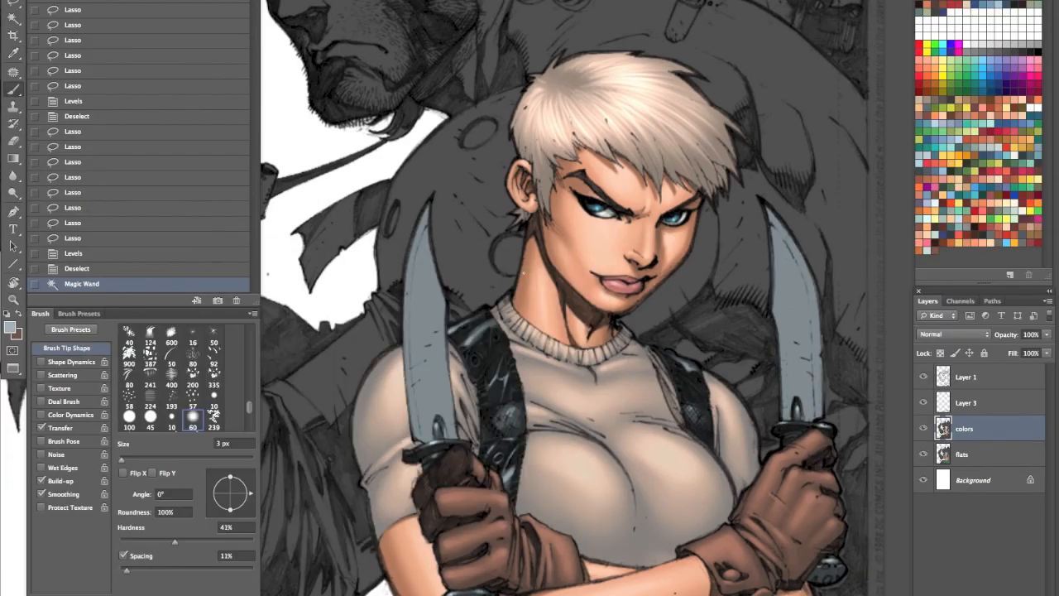
# Step: Paint light diagonal reflections across the near knife blade with a 20 px brush
pyautogui.press(']')
pyautogui.press(']')
pyautogui.press(']')
pyautogui.press(']')
pyautogui.press(']')
pyautogui.press(']')
pyautogui.press(']')
pyautogui.press(']')
pyautogui.press(']')
pyautogui.moveTo(402, 319); pyautogui.dragTo(443, 286)
pyautogui.moveTo(407, 330); pyautogui.dragTo(456, 293)
pyautogui.moveTo(414, 398); pyautogui.dragTo(445, 349)
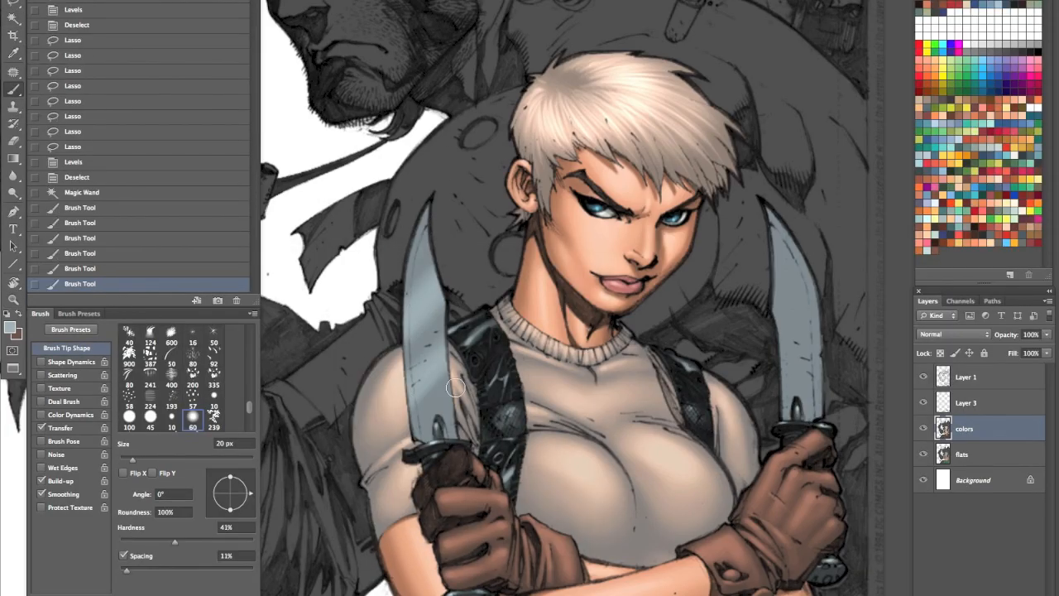
# Step: Paint diagonal reflections on the far knife blade and brighten those on the near blade with a 25 px brush
pyautogui.moveTo(579, 331); pyautogui.dragTo(459, 328)
pyautogui.press('[')
pyautogui.moveTo(655, 314); pyautogui.dragTo(693, 269)
pyautogui.moveTo(663, 382); pyautogui.dragTo(696, 331)
pyautogui.press(']')
pyautogui.moveTo(288, 318); pyautogui.dragTo(320, 278)
pyautogui.moveTo(287, 292); pyautogui.dragTo(314, 263)
pyautogui.moveTo(291, 389); pyautogui.dragTo(326, 341)
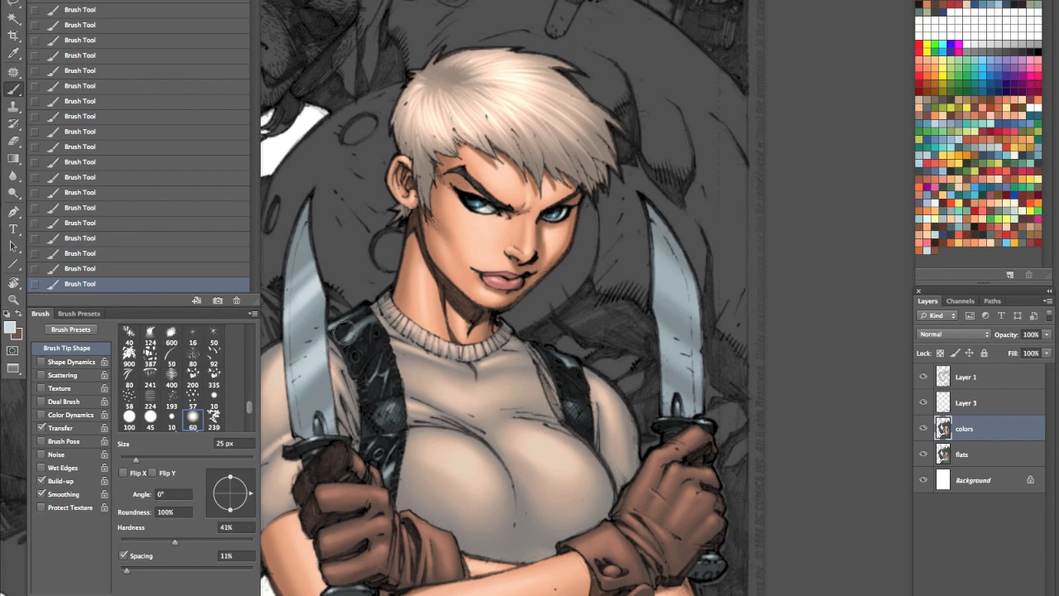
pyautogui.moveTo(674, 352); pyautogui.dragTo(693, 371)
# Step: Brighten the reflections on both knife blades using the Dodge tool with a soft 150 px brush
pyautogui.keyDown('alt'); pyautogui.keyDown('super'); pyautogui.click(488, 298); pyautogui.keyUp('super'); pyautogui.keyUp('alt')
pyautogui.press('o')
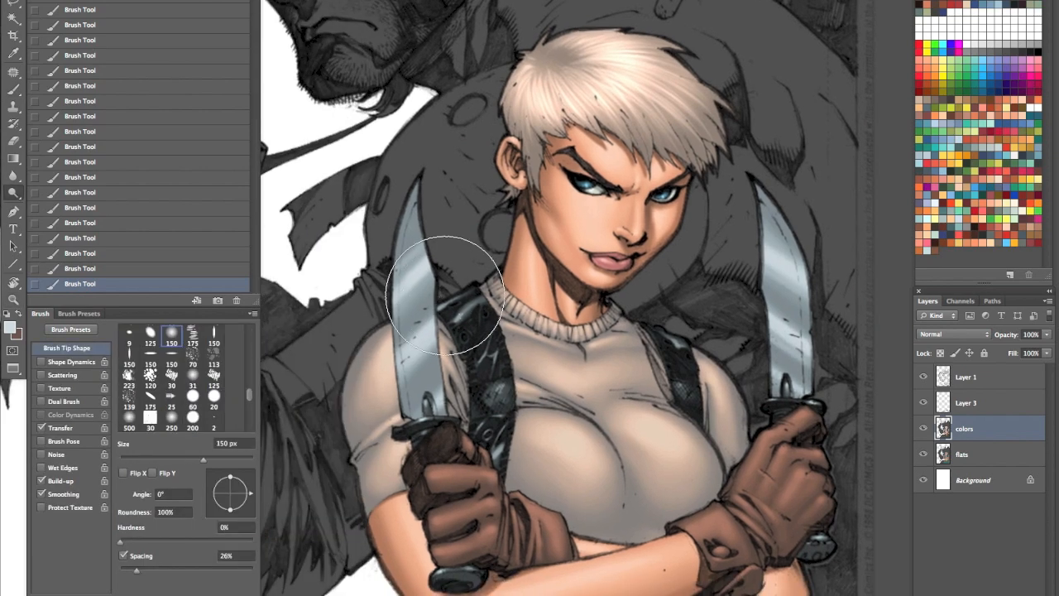
pyautogui.moveTo(440, 281); pyautogui.dragTo(414, 331)
pyautogui.moveTo(414, 289); pyautogui.dragTo(430, 240)
pyautogui.moveTo(786, 240); pyautogui.dragTo(799, 323)
# Step: Paint thin bright highlights along the edges of the near knife blade with a smaller brush
pyautogui.press('b')
pyautogui.keyDown('super'); pyautogui.click(448, 230); pyautogui.keyUp('super')
pyautogui.press('[')
pyautogui.press('[')
pyautogui.press('[')
pyautogui.press('[')
pyautogui.moveTo(415, 170); pyautogui.dragTo(426, 239)
pyautogui.moveTo(414, 195); pyautogui.dragTo(423, 257)
pyautogui.moveTo(412, 176); pyautogui.dragTo(388, 262)
pyautogui.press('[')
pyautogui.press('[')
pyautogui.moveTo(396, 223); pyautogui.dragTo(387, 351)
# Step: Paint matching bright edge highlights along the far knife blade
pyautogui.moveTo(728, 257); pyautogui.dragTo(485, 207)
pyautogui.press(']')
pyautogui.moveTo(570, 126); pyautogui.dragTo(592, 166)
pyautogui.moveTo(586, 151)
pyautogui.mouseDown()
pyautogui.moveTo(604, 229)
pyautogui.moveTo(589, 342)
pyautogui.mouseUp()
pyautogui.moveTo(549, 445); pyautogui.dragTo(827, 482)
# Step: Pick a new foreground color and clear the blade selection
pyautogui.press(']')
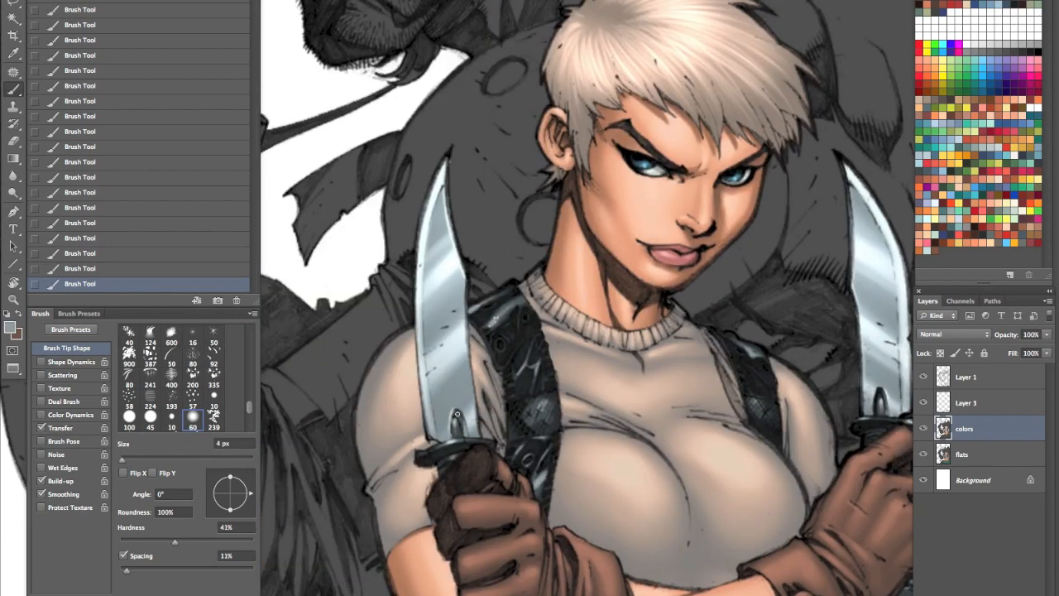
pyautogui.click(10, 328)
pyautogui.click(267, 406)
pyautogui.click(538, 283)
pyautogui.press('z')
pyautogui.keyDown('alt'); pyautogui.click(598, 482); pyautogui.keyUp('alt')
pyautogui.keyDown('alt'); pyautogui.click(598, 482); pyautogui.keyUp('alt')
pyautogui.press('super+d')
# Step: Isolate a flat color area at the waist from the flats layer and brighten it on the colors layer with Dodge
pyautogui.click(961, 454)
pyautogui.press('w')
pyautogui.click(542, 465)
pyautogui.click(964, 429)
pyautogui.press('o')
pyautogui.moveTo(560, 457); pyautogui.dragTo(646, 420)
pyautogui.press('super+d')
# Step: Isolate the area below the near pouch from the flats layer and brush dark shadows on a new layer at 15 px
pyautogui.click(962, 480)
pyautogui.click(721, 513)
pyautogui.click(966, 428)
pyautogui.press('b')
pyautogui.moveTo(461, 493); pyautogui.dragTo(488, 503)
pyautogui.moveTo(488, 505)
pyautogui.mouseDown()
pyautogui.moveTo(529, 506)
pyautogui.moveTo(538, 493)
pyautogui.mouseUp()
pyautogui.click(924, 403)
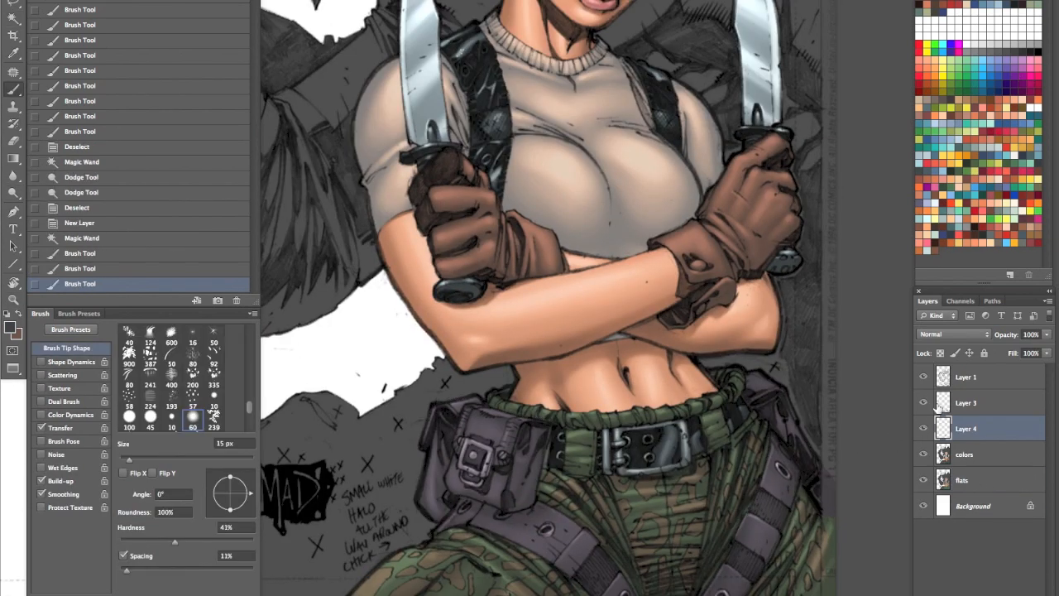
pyautogui.press('super+d')
# Step: Isolate the belt area inside the buckle from the flats layer and fill it with the dark foreground color on the colors layer
pyautogui.click(963, 480)
pyautogui.press('w')
pyautogui.click(654, 446)
pyautogui.click(975, 456)
pyautogui.press('l')
pyautogui.hotkey('alt', 'BackSpace')
pyautogui.press('super+d')
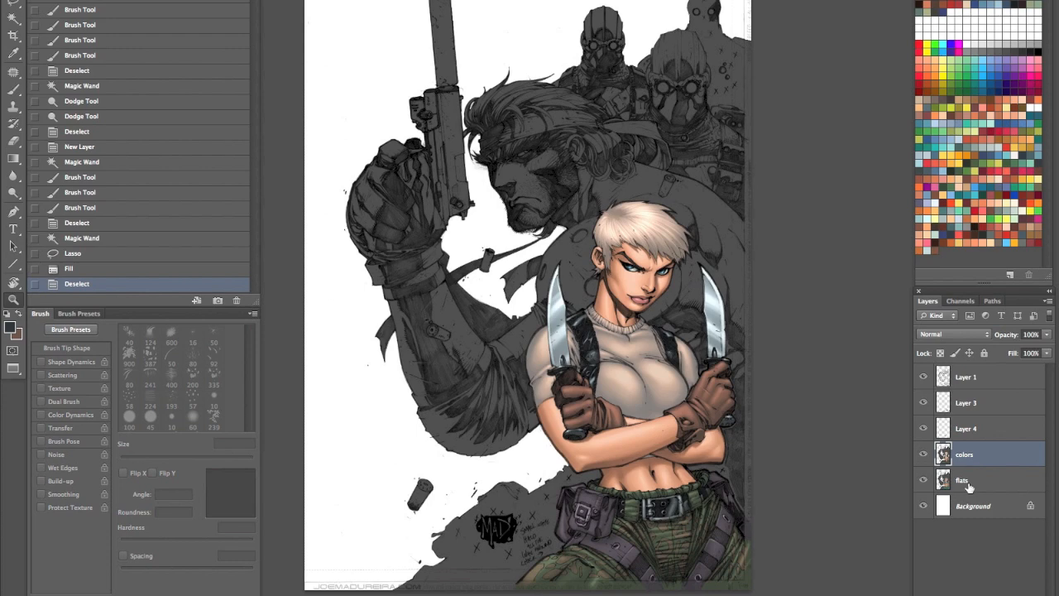
# Step: Lasso the snap buttons on the far glove's cuff and turn them gray with Hue/Saturation
pyautogui.click(971, 486)
pyautogui.click(968, 457)
pyautogui.press('l')
pyautogui.moveTo(636, 417); pyautogui.dragTo(638, 414)
pyautogui.press('super+u')
pyautogui.moveTo(865, 97); pyautogui.dragTo(809, 97)
pyautogui.press('super+d')
# Step: Isolate the gloves from the flats layer and paint dark brown shading on the far glove's fingers and cuff
pyautogui.press('w')
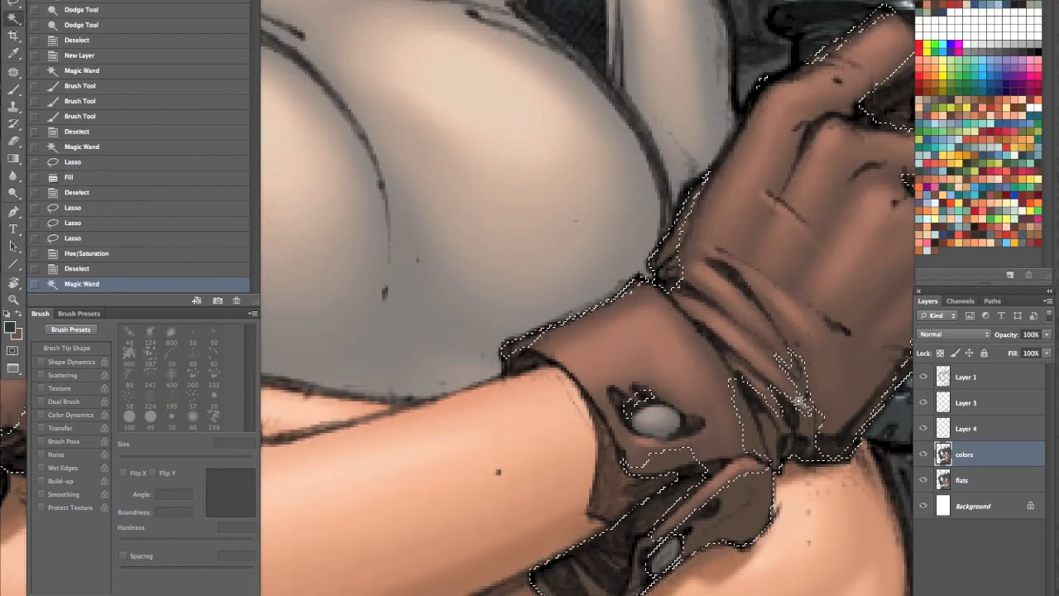
pyautogui.click(767, 438)
pyautogui.press('super+d')
pyautogui.click(962, 480)
pyautogui.click(728, 465)
pyautogui.click(965, 454)
pyautogui.press('b')
pyautogui.click(10, 328)
pyautogui.press('super+minus')
pyautogui.press('super+minus')
pyautogui.moveTo(726, 426); pyautogui.dragTo(743, 438)
pyautogui.moveTo(718, 413); pyautogui.dragTo(738, 430)
pyautogui.moveTo(711, 430)
pyautogui.mouseDown()
pyautogui.moveTo(731, 448)
pyautogui.moveTo(721, 457)
pyautogui.mouseUp()
pyautogui.moveTo(733, 442); pyautogui.dragTo(716, 460)
pyautogui.moveTo(699, 480); pyautogui.dragTo(683, 498)
# Step: Brush dark shading into the fingers and folds of the gloves at 5 px and drop the selection
pyautogui.press(']')
pyautogui.press(']')
pyautogui.press(']')
pyautogui.press(']')
pyautogui.press(']')
pyautogui.moveTo(496, 455); pyautogui.dragTo(477, 471)
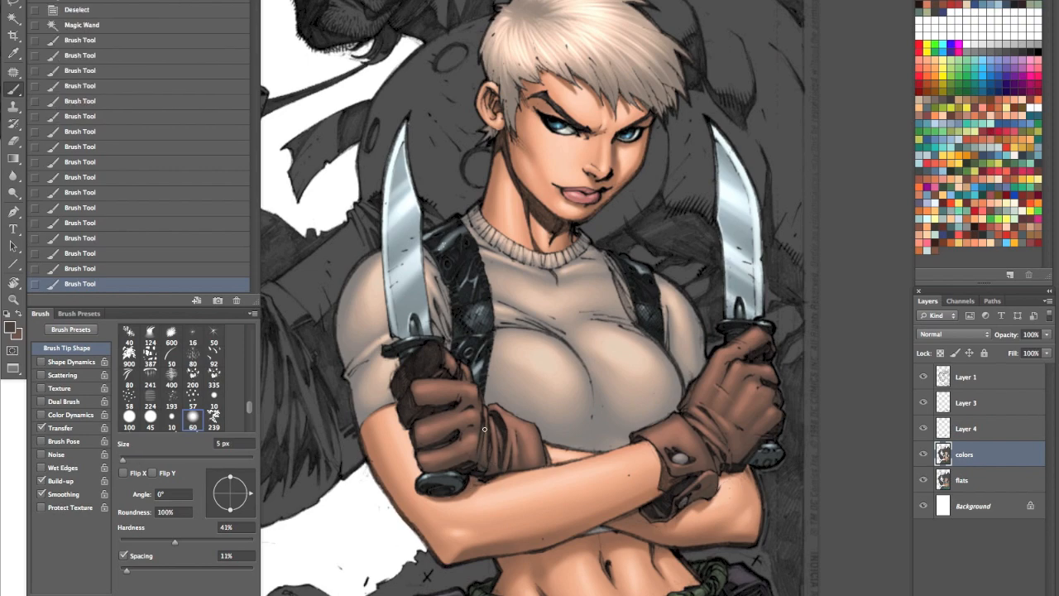
pyautogui.press('super+d')
# Step: Fill small remaining areas of the woman's gear with the Paint Bucket and touch them up with brush strokes
pyautogui.scroll(5, 428, 225)
pyautogui.press('g')
pyautogui.click(534, 345)
pyautogui.click(518, 346)
pyautogui.click(523, 368)
pyautogui.click(495, 385)
pyautogui.click(443, 291)
pyautogui.scroll(-5, 571, 339)
pyautogui.press('b')
pyautogui.press('super+0')
pyautogui.click(962, 479)
pyautogui.press('w')
pyautogui.click(965, 454)
pyautogui.press('super+b')
pyautogui.press('super+d')
# Step: Erase stray paint on Layer 4 and merge the layer down into the colors layer
pyautogui.click(966, 429)
pyautogui.press('e')
pyautogui.click(531, 477)
pyautogui.click(548, 485)
pyautogui.press('super+e')
pyautogui.press('super+0')
# Step: Examine the rendered woman from hair to belt at several magnifications for areas that still need color work
pyautogui.press('z')
pyautogui.click(969, 458)
pyautogui.click(713, 354)
pyautogui.press('super+minus')
pyautogui.press('Tab')
pyautogui.press('Tab')
pyautogui.press('super+0')
pyautogui.moveTo(690, 250); pyautogui.dragTo(660, 316)
pyautogui.click(663, 346)
pyautogui.moveTo(674, 446); pyautogui.dragTo(634, 378)
pyautogui.click(651, 364)
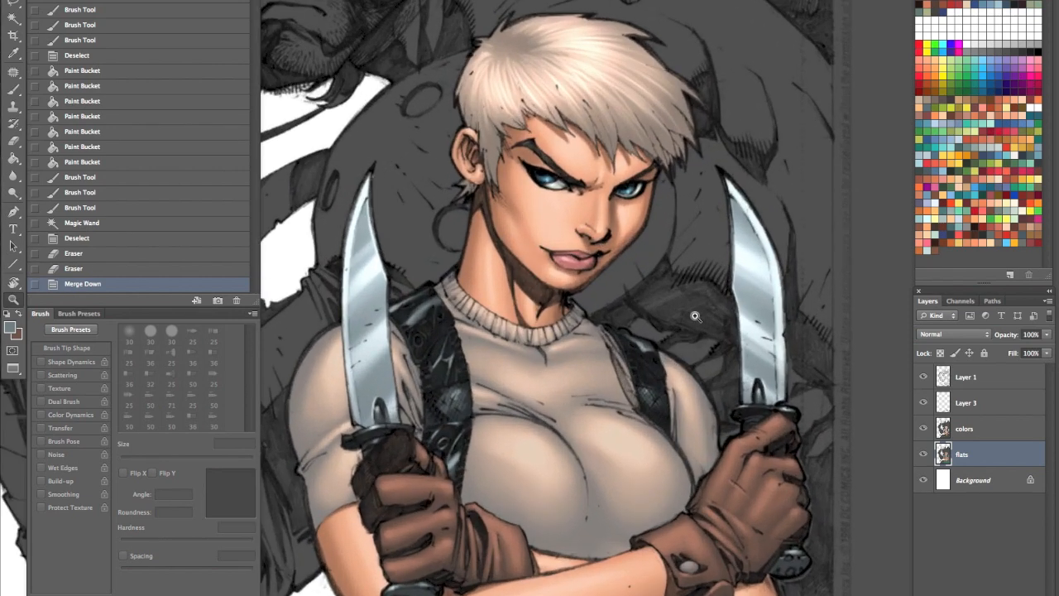
pyautogui.keyDown('alt'); pyautogui.click(730, 409); pyautogui.keyUp('alt')
pyautogui.moveTo(769, 489); pyautogui.dragTo(719, 341)
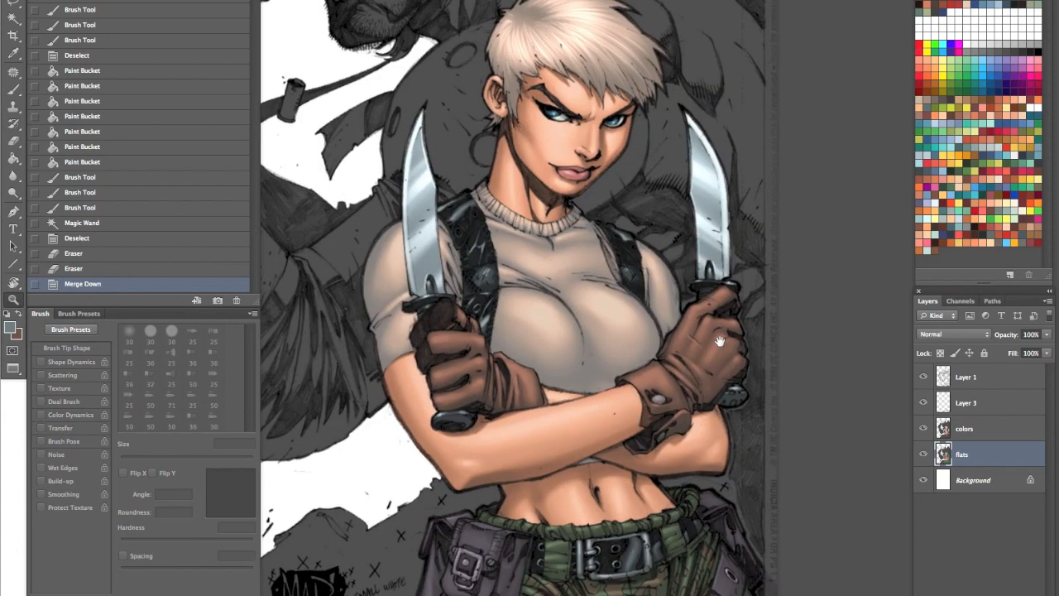
pyautogui.moveTo(739, 592); pyautogui.dragTo(749, 492)
pyautogui.keyDown('alt'); pyautogui.click(732, 468); pyautogui.keyUp('alt')
pyautogui.moveTo(679, 355); pyautogui.dragTo(713, 498)
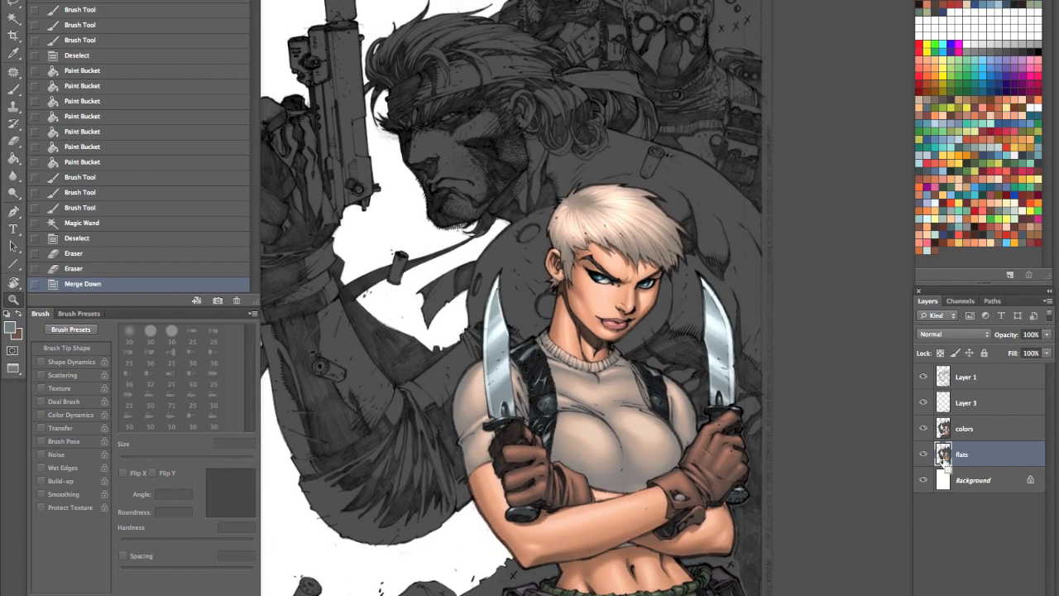
pyautogui.click(732, 578)
pyautogui.click(981, 430)
pyautogui.moveTo(693, 583); pyautogui.dragTo(669, 466)
pyautogui.press('super+u')
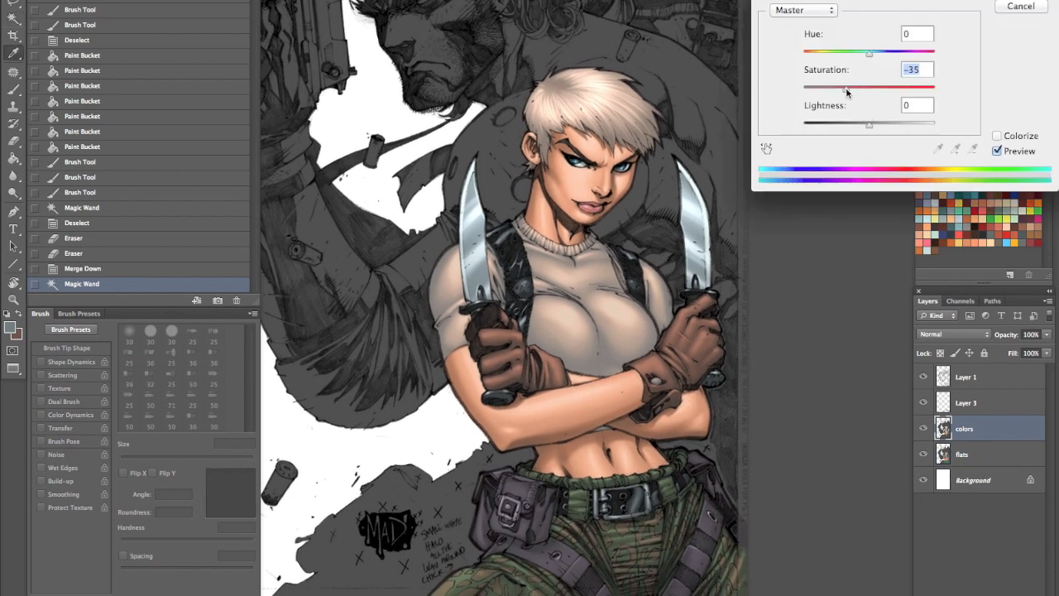
pyautogui.moveTo(840, 89); pyautogui.dragTo(840, 89)
pyautogui.click(1032, 10)
pyautogui.moveTo(660, 385); pyautogui.dragTo(665, 498)
pyautogui.press('super+d')
# Step: Lighten the woman's lips on the colors layer with small Dodge tool strokes
pyautogui.press('z')
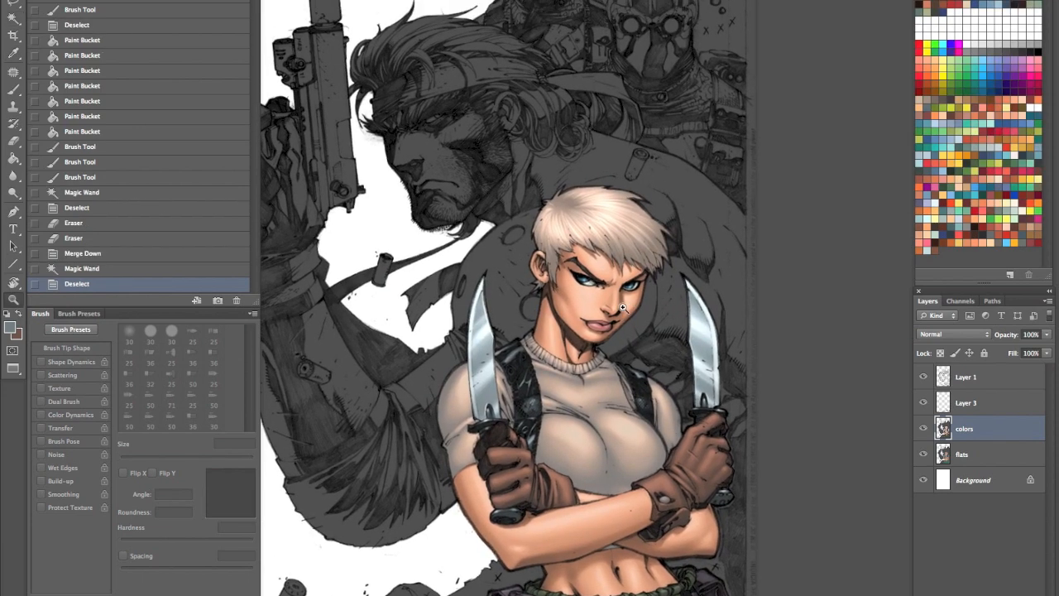
pyautogui.click(624, 307)
pyautogui.press('b')
pyautogui.press('[')
pyautogui.press('[')
pyautogui.press('[')
pyautogui.press('[')
pyautogui.press('[')
pyautogui.press('[')
pyautogui.press('[')
pyautogui.press('[')
pyautogui.press('[')
pyautogui.press('[')
pyautogui.press('[')
pyautogui.press('[')
pyautogui.press('[')
pyautogui.press('[')
pyautogui.press('[')
pyautogui.press('[')
pyautogui.press('[')
pyautogui.press('[')
pyautogui.press('[')
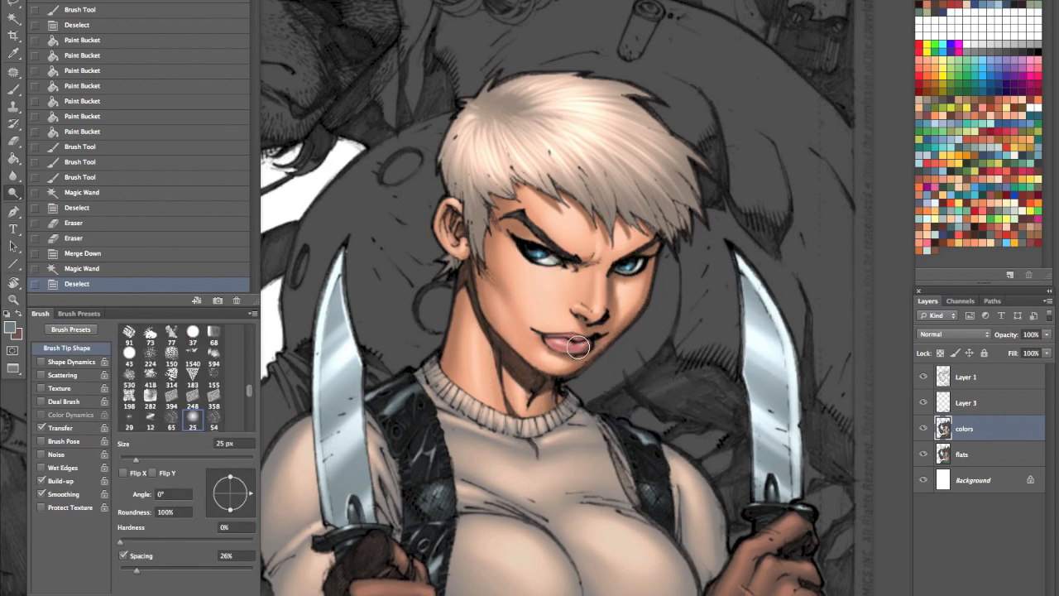
pyautogui.press('o')
pyautogui.moveTo(561, 340); pyautogui.dragTo(579, 347)
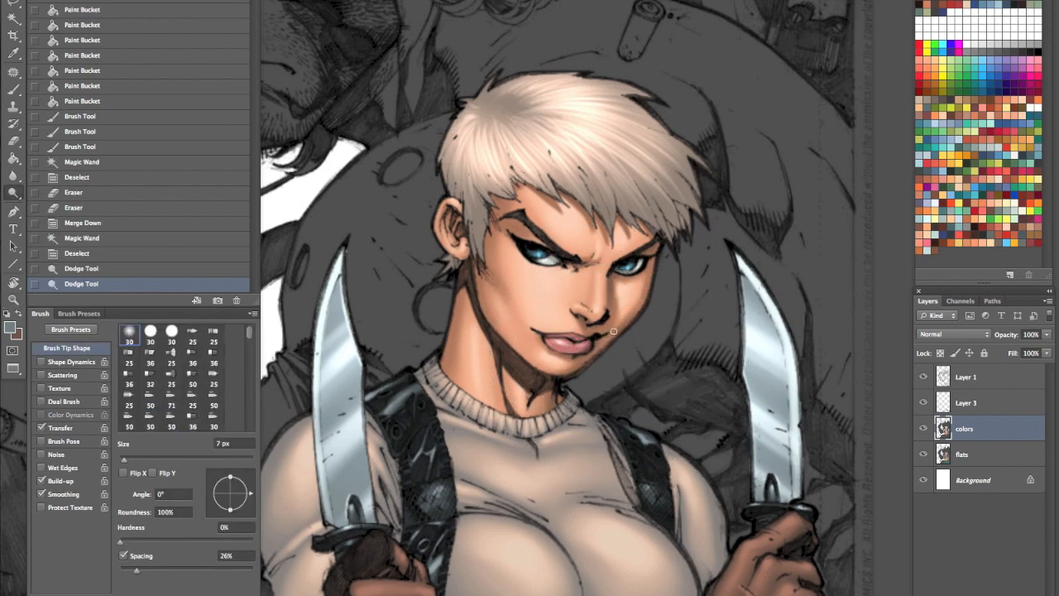
# Step: Merge Layer 3 down into the colors layer and compare the artwork with that layer hidden and shown
pyautogui.press('z')
pyautogui.moveTo(651, 361); pyautogui.dragTo(565, 499)
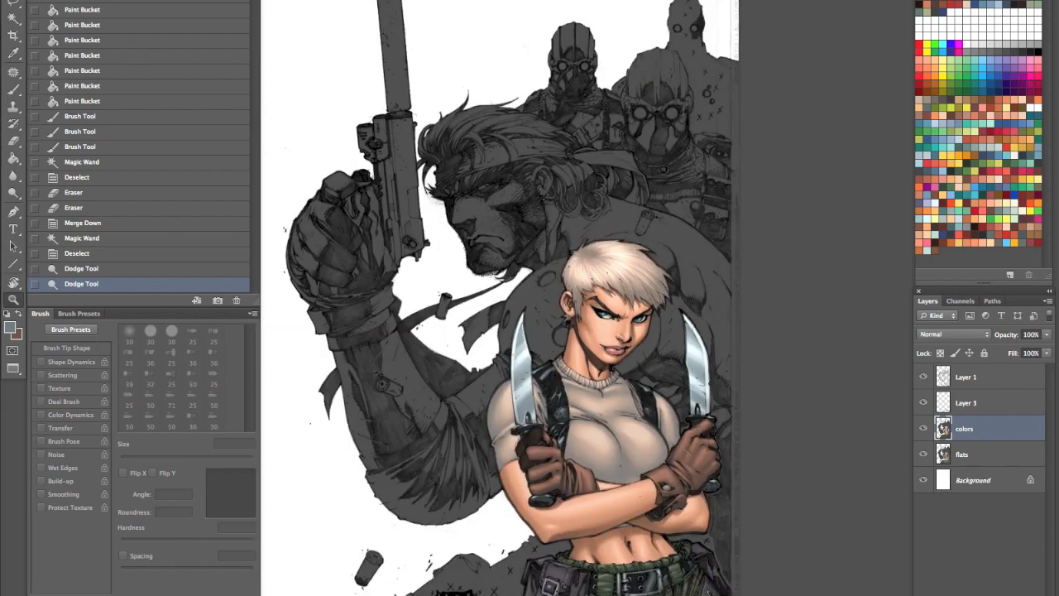
pyautogui.click(923, 403)
pyautogui.click(995, 405)
pyautogui.hotkey('ctrl', 'e')
pyautogui.moveTo(702, 412); pyautogui.dragTo(718, 430)
pyautogui.click(924, 402)
pyautogui.click(924, 403)
# Step: Hide the Layer 1 line art to examine the color rendering alone from head to pants, and show it again
pyautogui.click(923, 377)
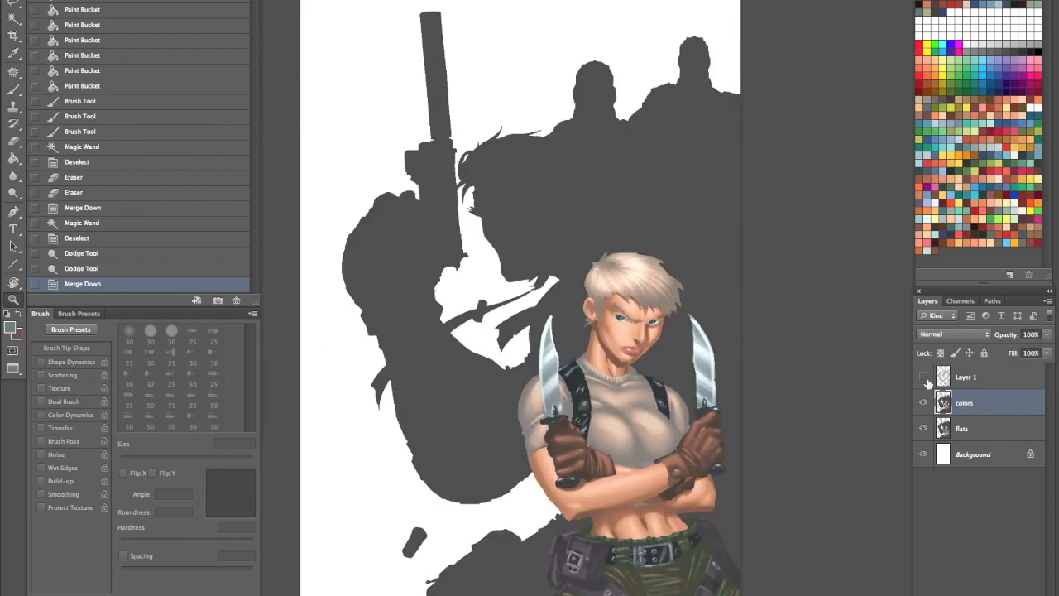
pyautogui.moveTo(670, 486); pyautogui.dragTo(704, 272)
pyautogui.press('Tab')
pyautogui.moveTo(657, 206); pyautogui.dragTo(733, 419)
pyautogui.moveTo(735, 279); pyautogui.dragTo(718, 507)
pyautogui.moveTo(708, 554); pyautogui.dragTo(721, 353)
pyautogui.moveTo(592, 364); pyautogui.dragTo(615, 347)
pyautogui.moveTo(634, 585); pyautogui.dragTo(614, 430)
pyautogui.scroll(-10, 615, 430)
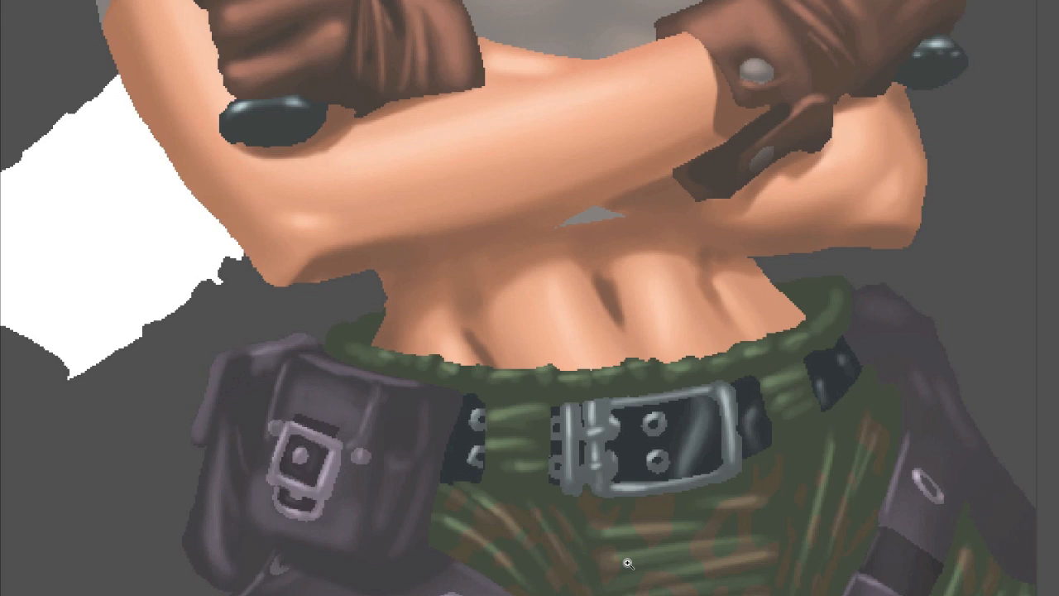
pyautogui.keyDown('alt'); pyautogui.click(729, 253); pyautogui.keyUp('alt')
pyautogui.moveTo(694, 309)
pyautogui.mouseDown()
pyautogui.moveTo(695, 356)
pyautogui.moveTo(687, 310)
pyautogui.mouseUp()
pyautogui.moveTo(709, 222); pyautogui.dragTo(683, 505)
pyautogui.moveTo(708, 179); pyautogui.dragTo(699, 393)
pyautogui.moveTo(744, 312); pyautogui.dragTo(754, 371)
pyautogui.keyDown('alt'); pyautogui.click(733, 295); pyautogui.keyUp('alt')
pyautogui.press('Tab')
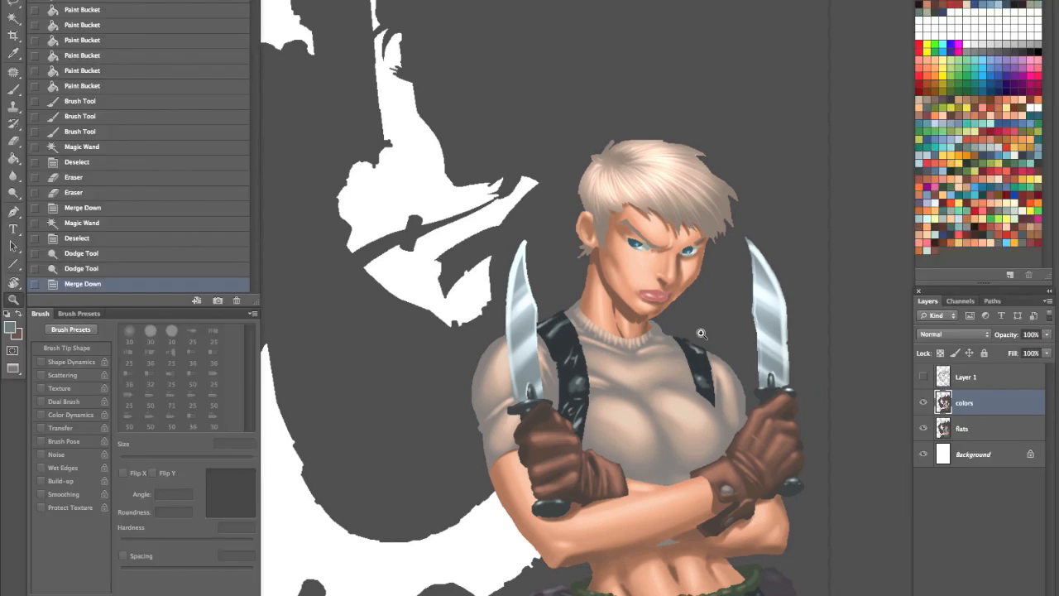
pyautogui.click(924, 377)
# Step: Load the Layer 1 line art as a selection, hide that layer and copy the selected areas of the colors layer to a new layer
pyautogui.click(981, 383)
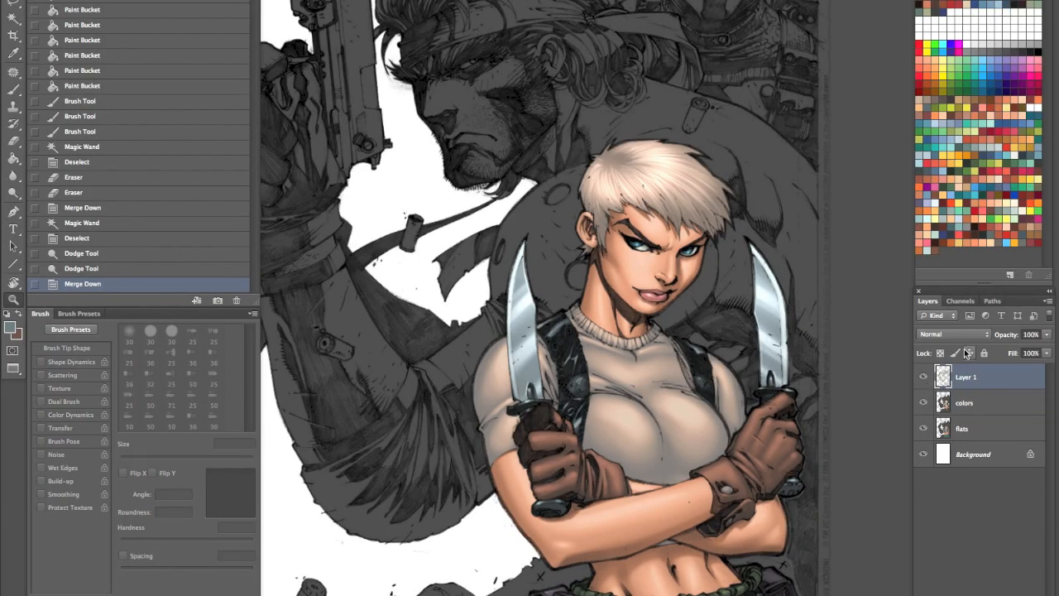
pyautogui.moveTo(668, 304); pyautogui.dragTo(663, 485)
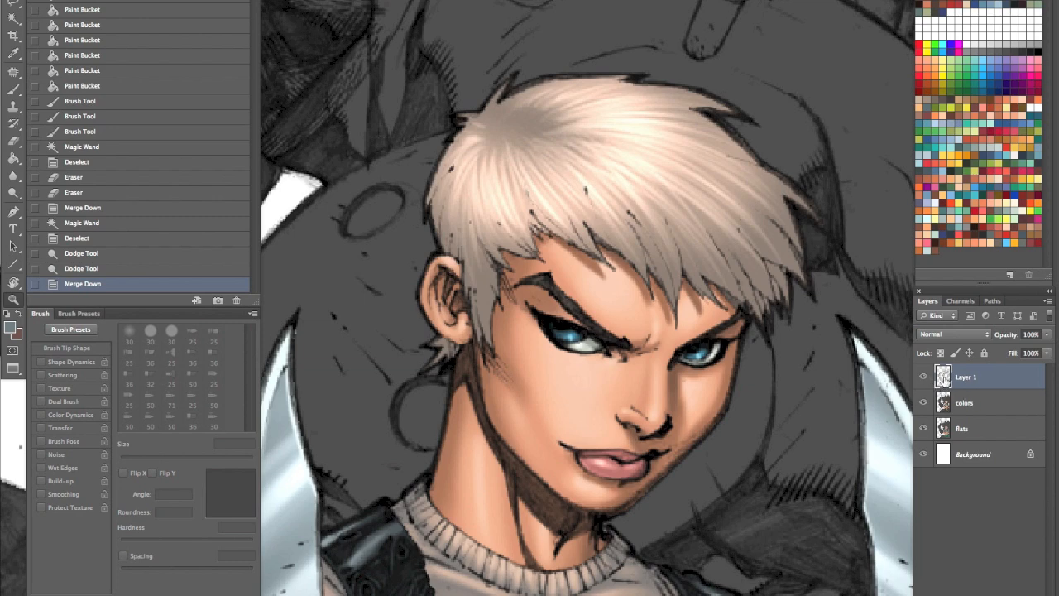
pyautogui.keyDown('ctrl'); pyautogui.click(945, 379); pyautogui.keyUp('ctrl')
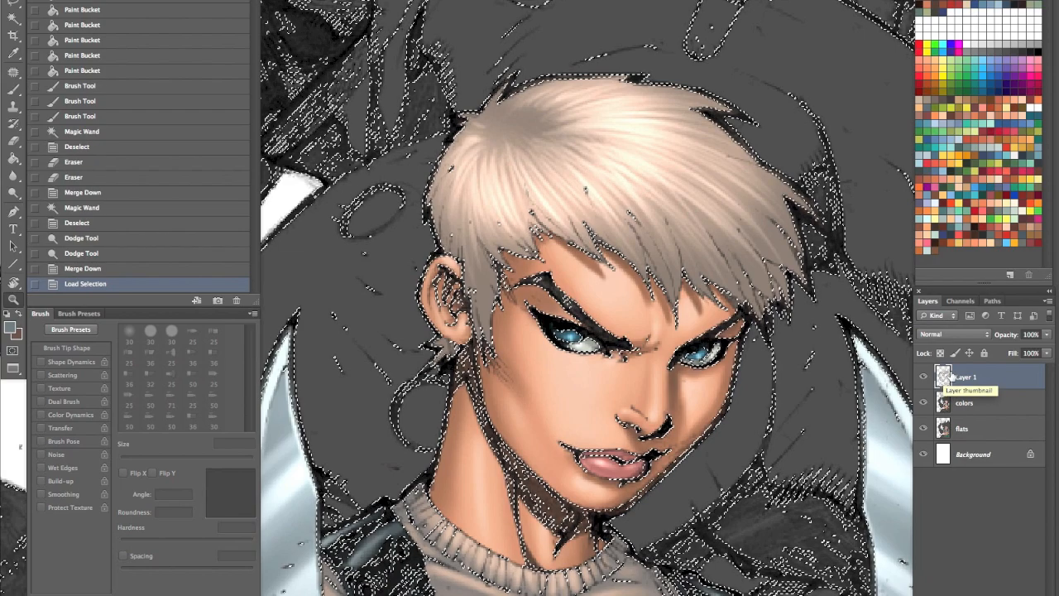
pyautogui.click(923, 376)
pyautogui.click(964, 403)
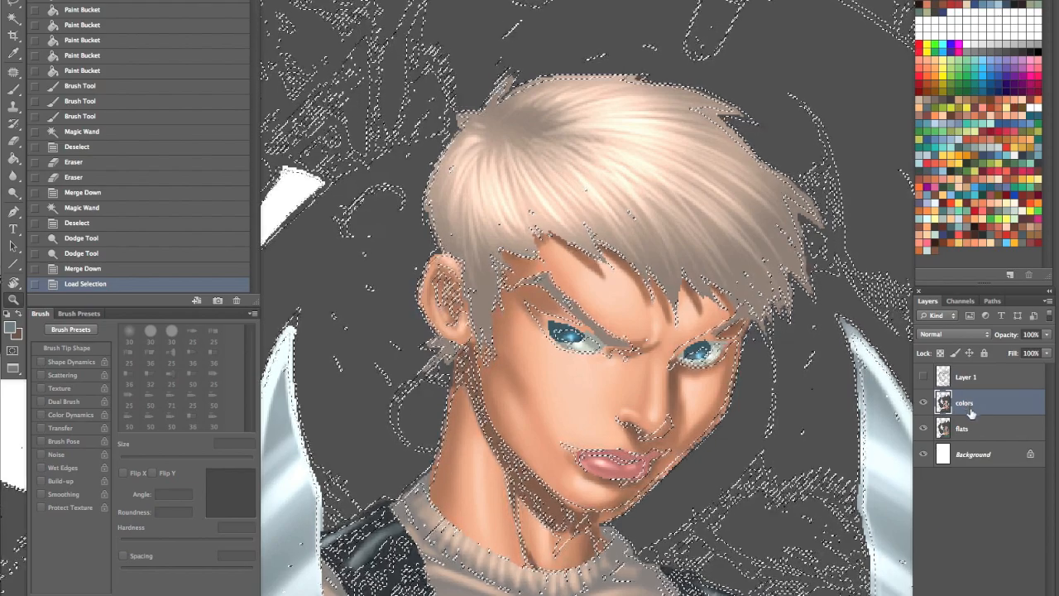
pyautogui.hotkey('ctrl', 'j')
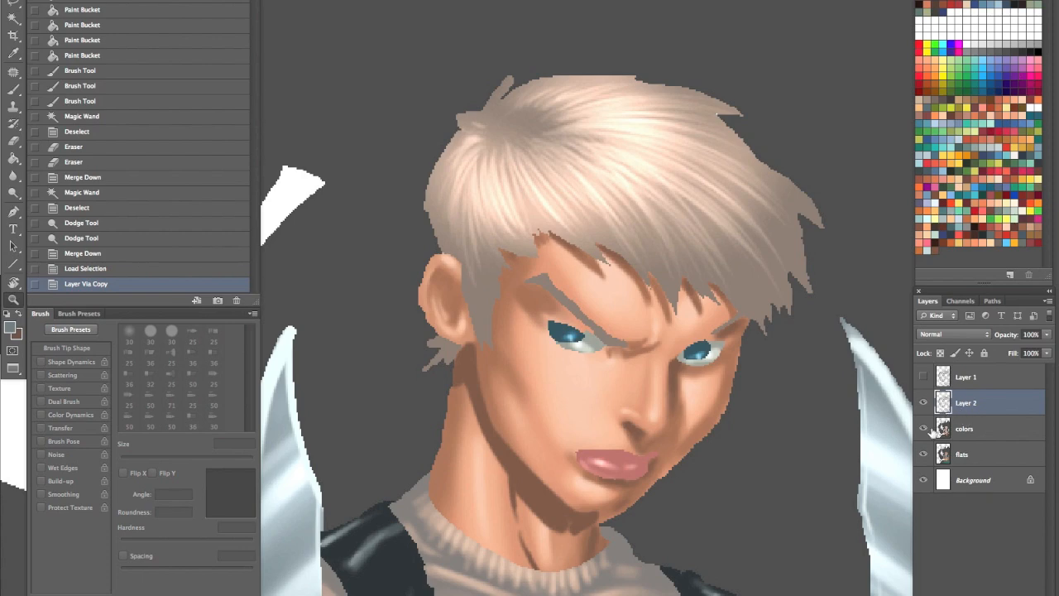
# Step: Hide the flats and colors layers to examine the copied line colors on Layer 2, and show the colors layer again
pyautogui.click(924, 454)
pyautogui.click(924, 429)
pyautogui.click(924, 402)
pyautogui.click(923, 402)
pyautogui.click(923, 402)
pyautogui.click(923, 402)
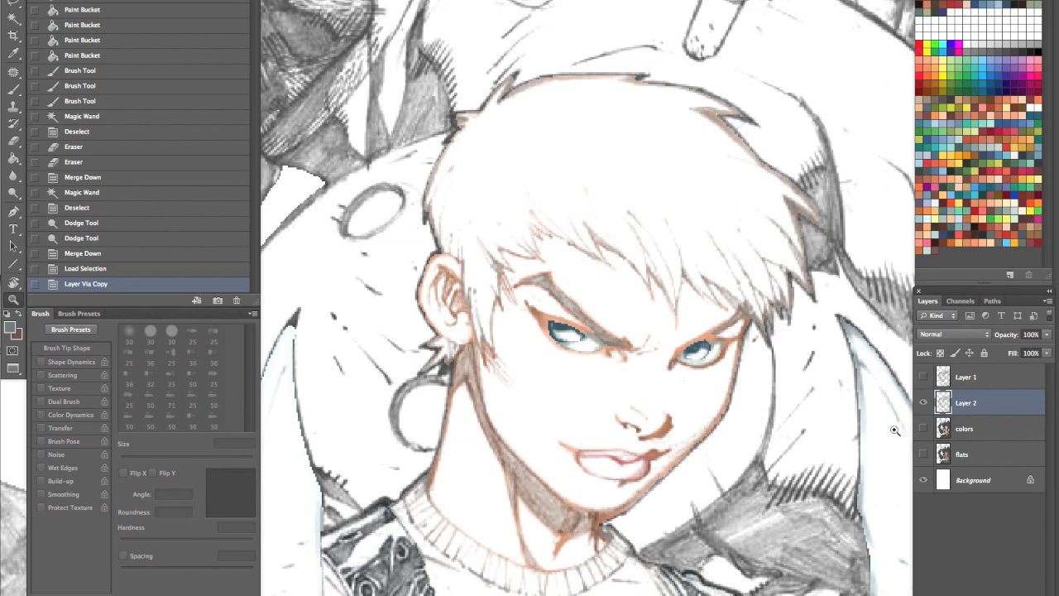
pyautogui.moveTo(721, 426); pyautogui.dragTo(661, 503)
pyautogui.moveTo(735, 589); pyautogui.dragTo(734, 396)
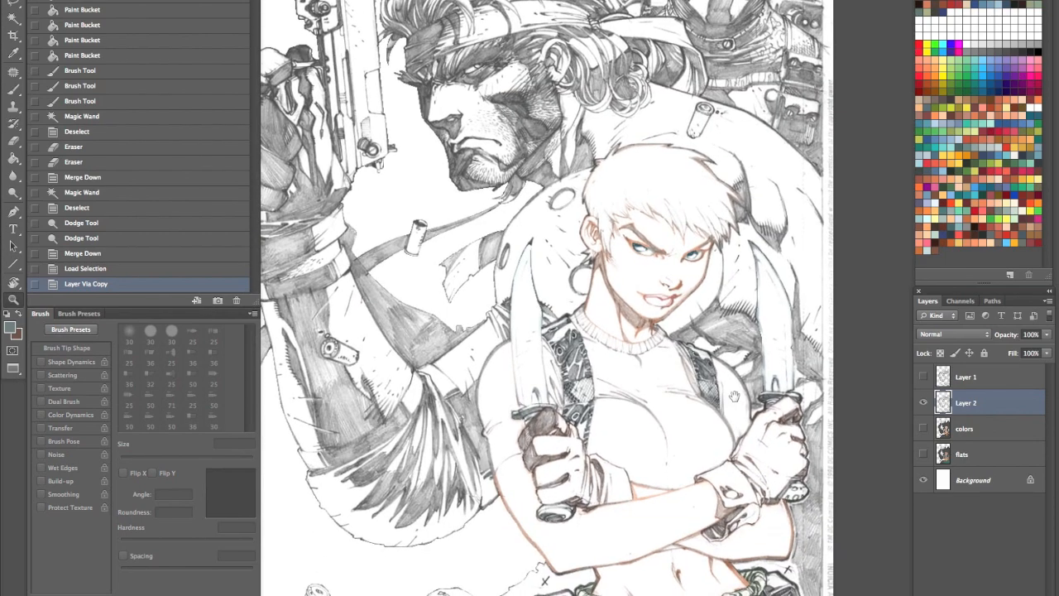
pyautogui.moveTo(630, 547); pyautogui.dragTo(705, 548)
pyautogui.press('Tab')
pyautogui.moveTo(532, 135); pyautogui.dragTo(610, 512)
pyautogui.moveTo(862, 432); pyautogui.dragTo(851, 441)
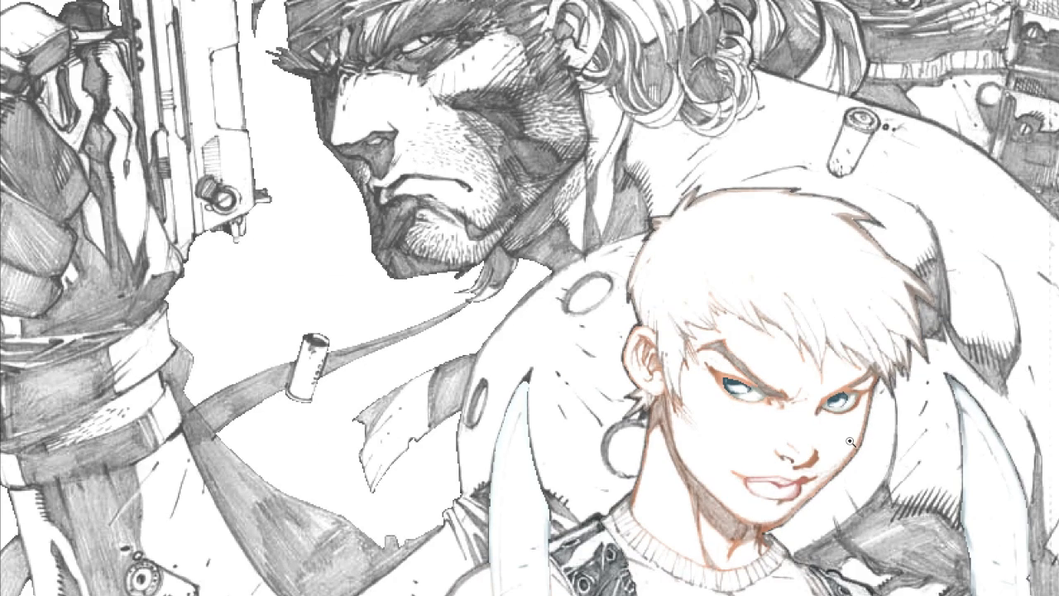
pyautogui.press('Tab')
pyautogui.click(923, 428)
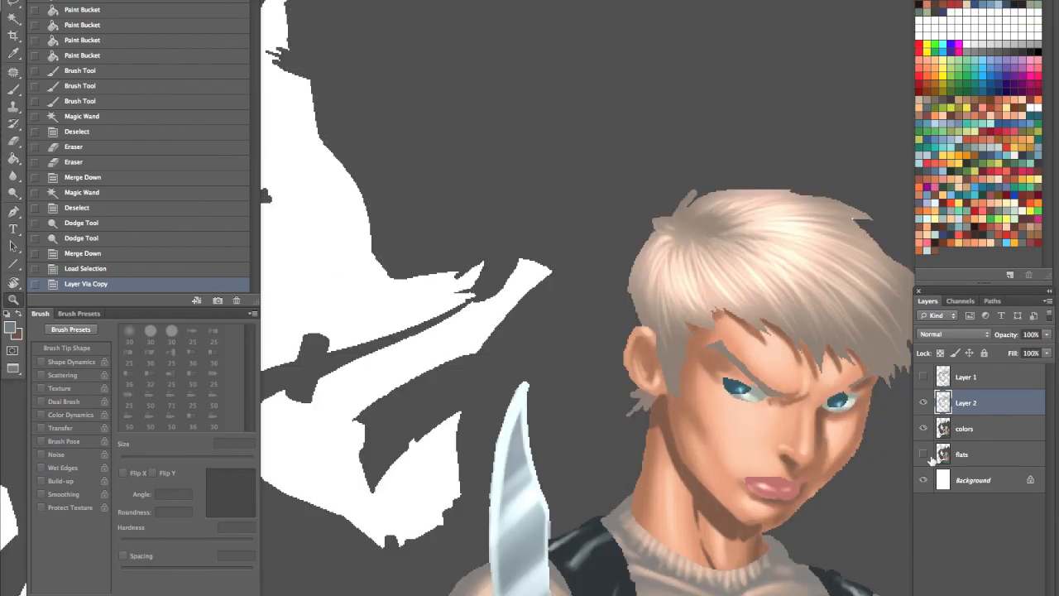
# Step: Darken the copied lines on Layer 2 with Hue/Saturation, using saturation +52 and lightness -74, and check them down to the belt
pyautogui.moveTo(777, 394); pyautogui.dragTo(708, 432)
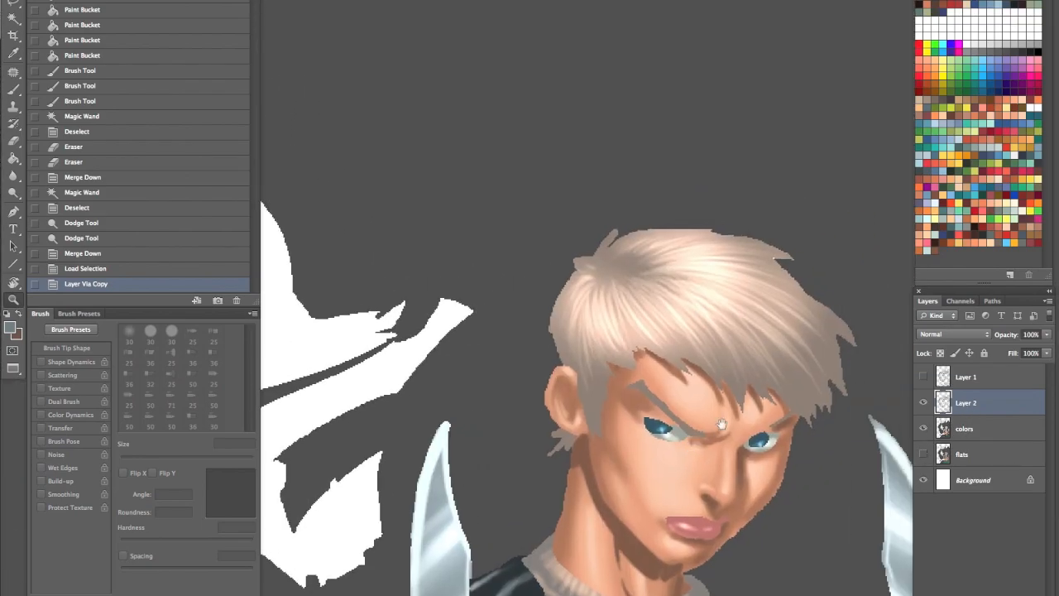
pyautogui.hotkey('ctrl', 'u')
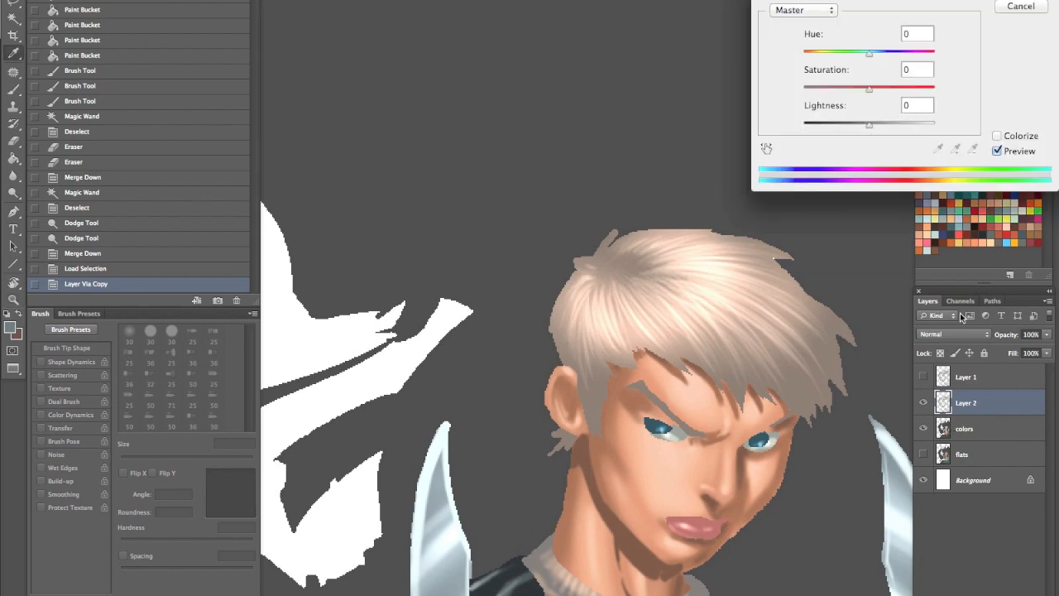
pyautogui.moveTo(875, 124); pyautogui.dragTo(831, 130)
pyautogui.moveTo(880, 93); pyautogui.dragTo(902, 97)
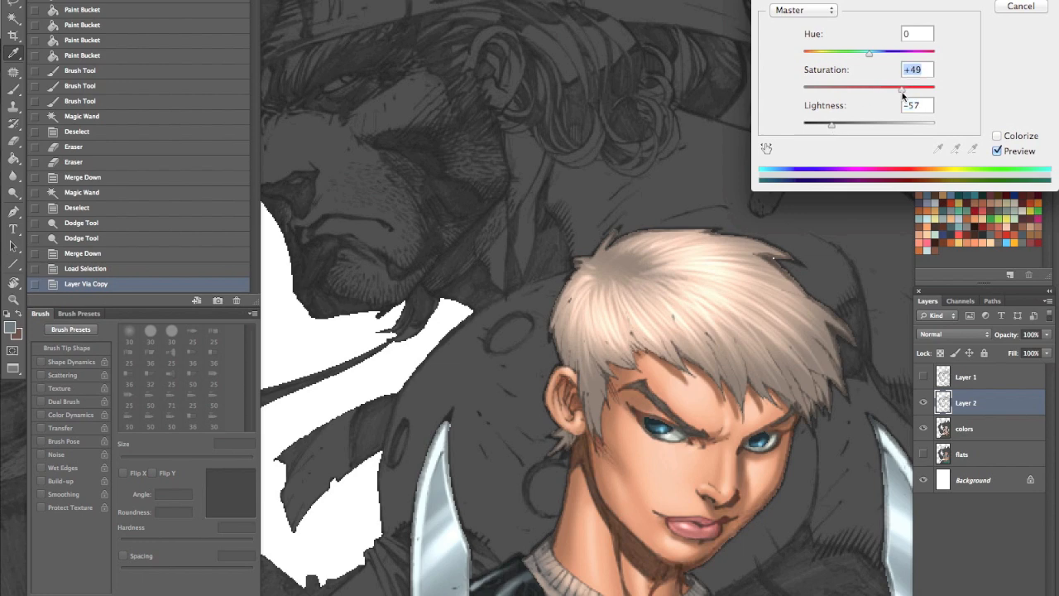
pyautogui.moveTo(827, 126); pyautogui.dragTo(825, 129)
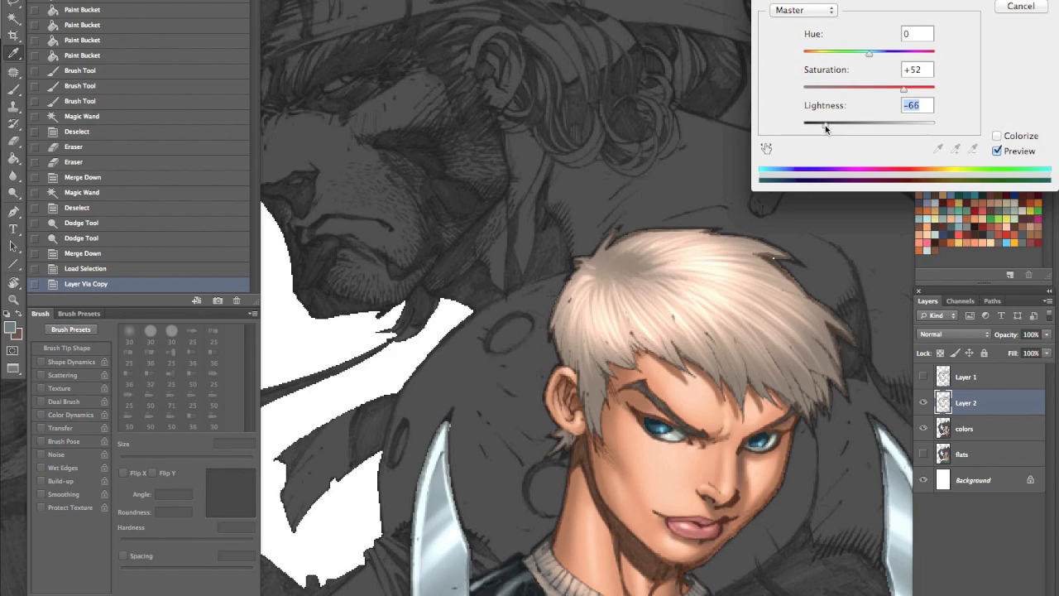
pyautogui.moveTo(825, 125); pyautogui.dragTo(820, 128)
pyautogui.moveTo(668, 466); pyautogui.dragTo(623, 386)
pyautogui.moveTo(871, 449); pyautogui.dragTo(629, 483)
pyautogui.moveTo(698, 553); pyautogui.dragTo(694, 407)
pyautogui.moveTo(692, 506); pyautogui.dragTo(784, 409)
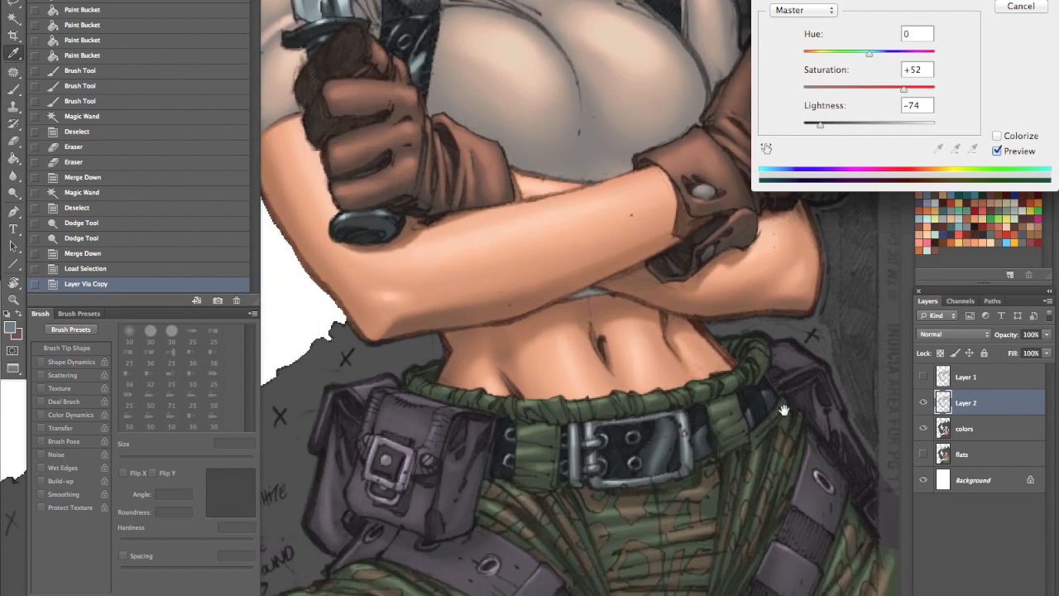
# Step: Refine the Layer 2 Hue/Saturation adjustment to a lightness of about -60 with slightly more saturation, and apply it
pyautogui.moveTo(827, 124)
pyautogui.mouseDown()
pyautogui.moveTo(873, 125)
pyautogui.moveTo(828, 121)
pyautogui.mouseUp()
pyautogui.scroll(10, 621, 166)
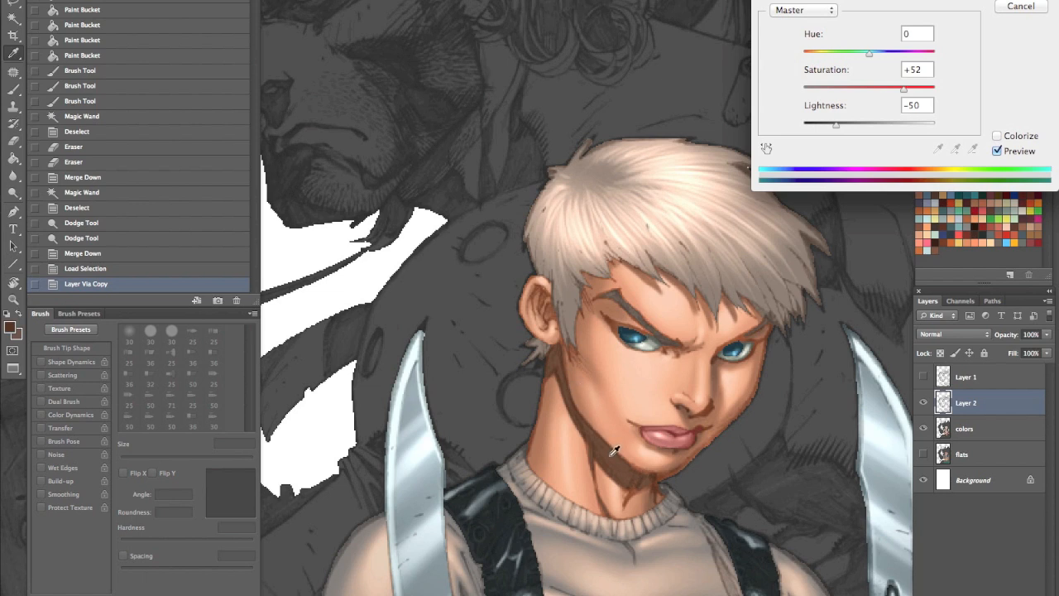
pyautogui.moveTo(835, 123); pyautogui.dragTo(830, 124)
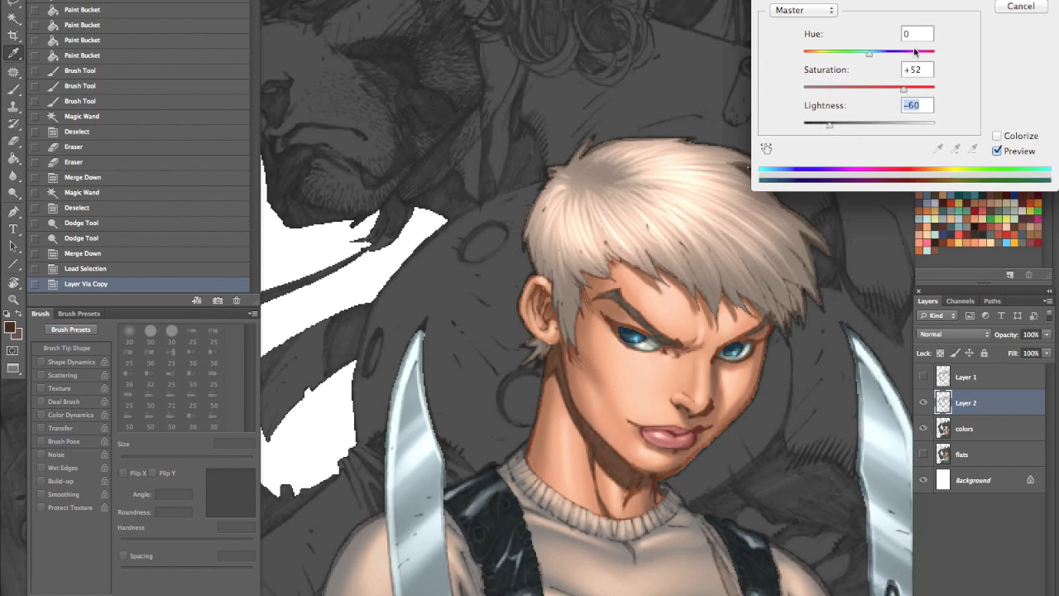
pyautogui.moveTo(899, 86)
pyautogui.mouseDown()
pyautogui.moveTo(905, 92)
pyautogui.moveTo(871, 86)
pyautogui.moveTo(908, 90)
pyautogui.mouseUp()
pyautogui.moveTo(829, 122)
pyautogui.mouseDown()
pyautogui.moveTo(839, 121)
pyautogui.moveTo(827, 123)
pyautogui.mouseUp()
pyautogui.click(1021, 0)
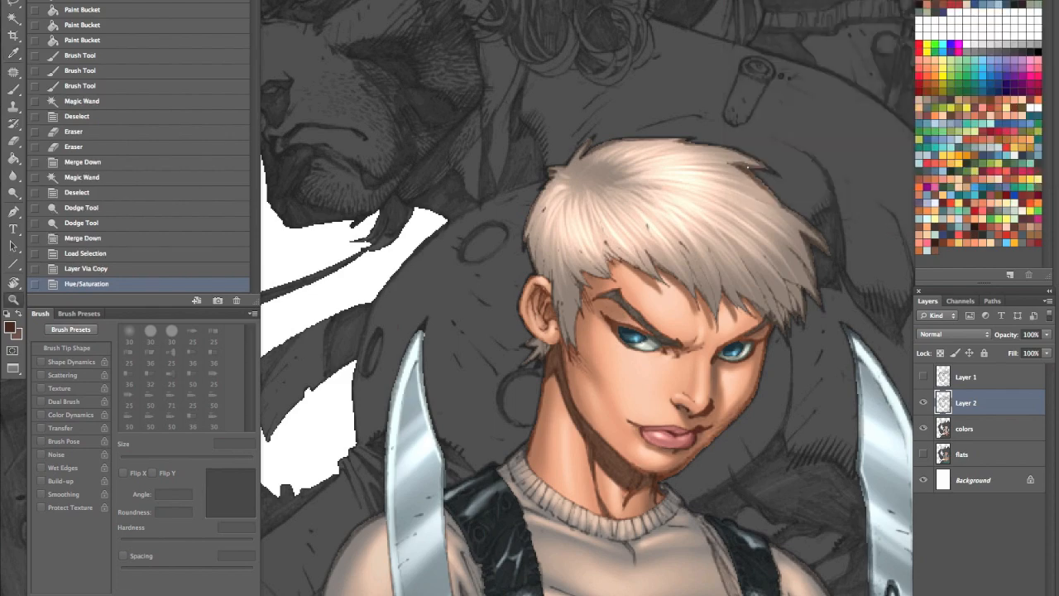
# Step: Examine the colored line art on the face, knives and torso, comparing it with Layer 2 hidden and shown
pyautogui.moveTo(704, 508); pyautogui.dragTo(668, 213)
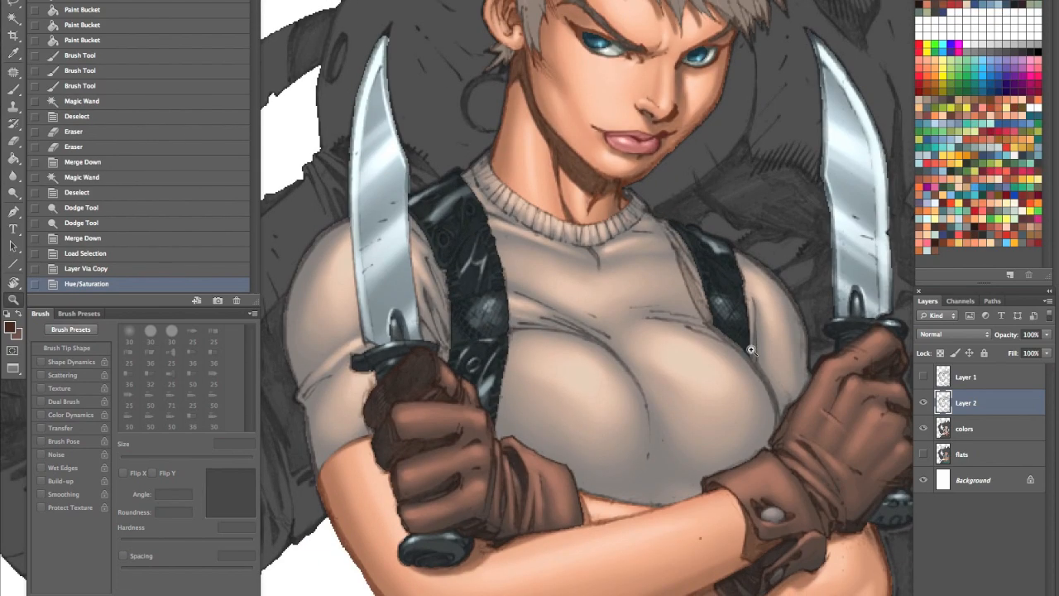
pyautogui.moveTo(759, 330); pyautogui.dragTo(732, 551)
pyautogui.moveTo(770, 393); pyautogui.dragTo(754, 442)
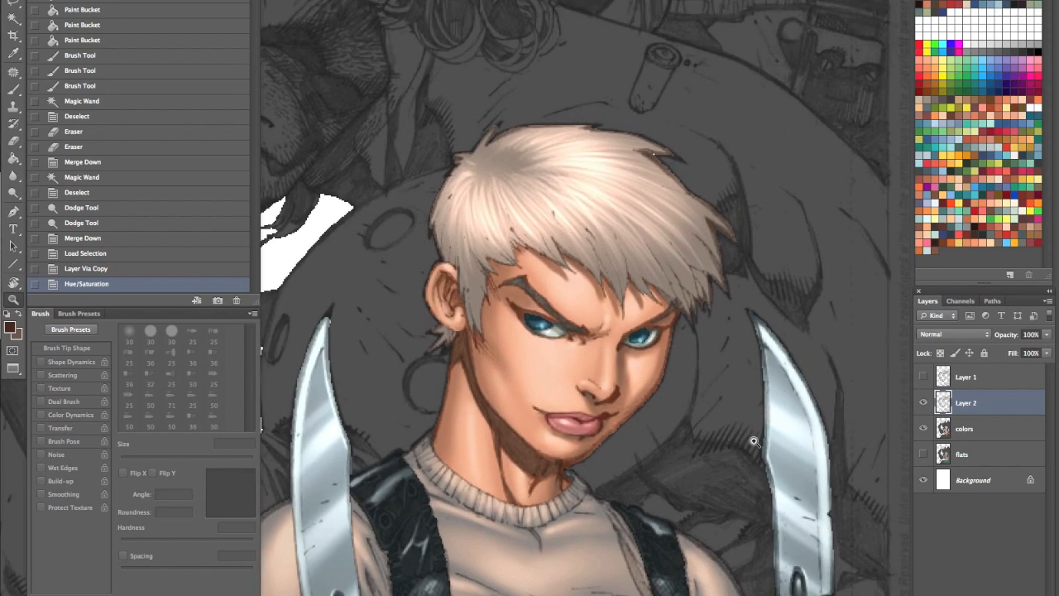
pyautogui.click(677, 361)
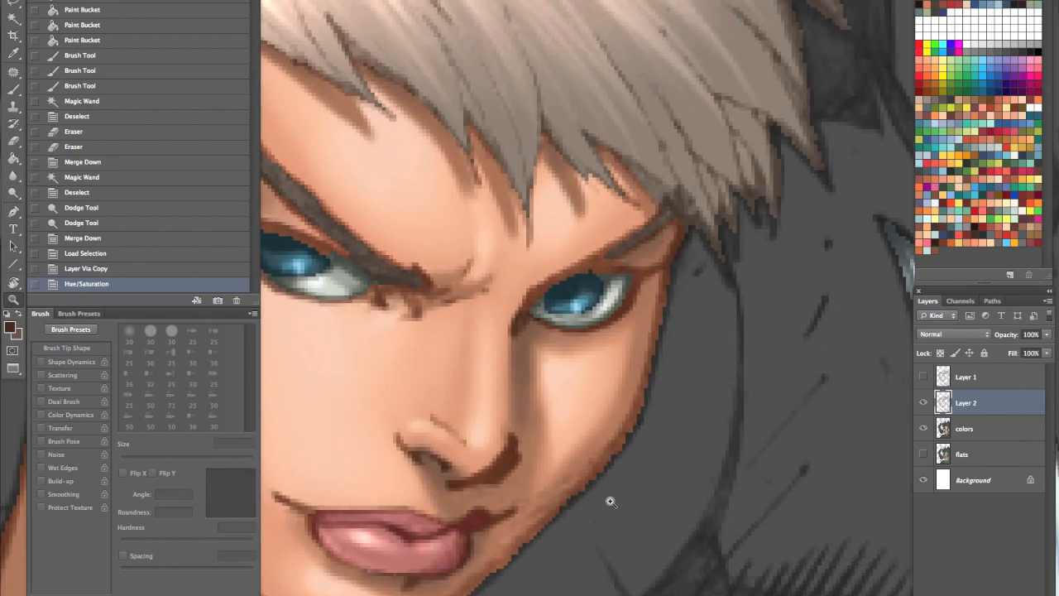
pyautogui.keyDown('alt'); pyautogui.click(704, 460); pyautogui.keyUp('alt')
pyautogui.click(924, 403)
pyautogui.click(924, 403)
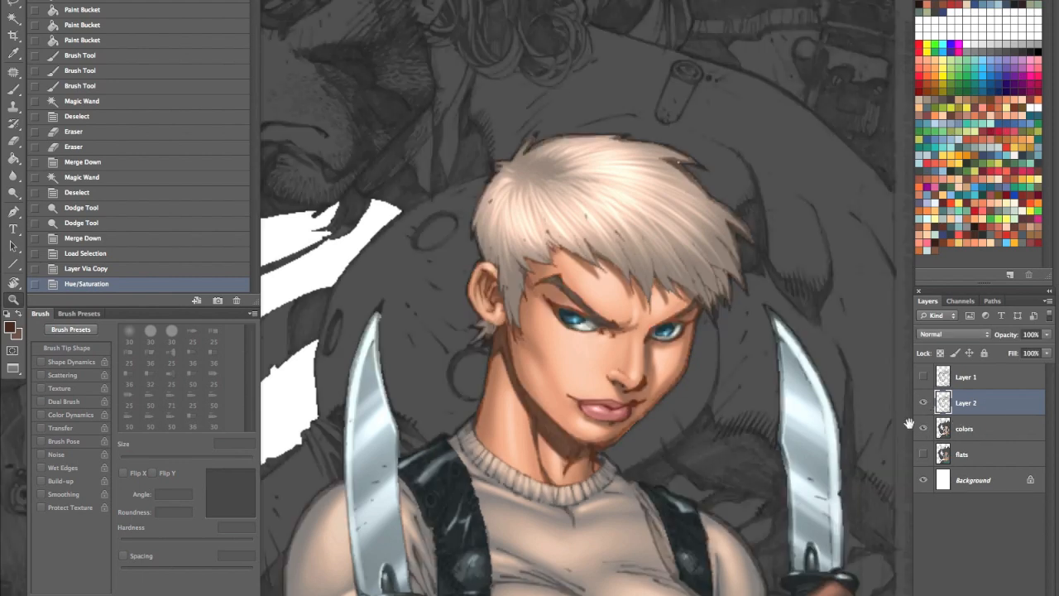
pyautogui.moveTo(701, 161); pyautogui.dragTo(719, 190)
pyautogui.moveTo(682, 282); pyautogui.dragTo(662, 333)
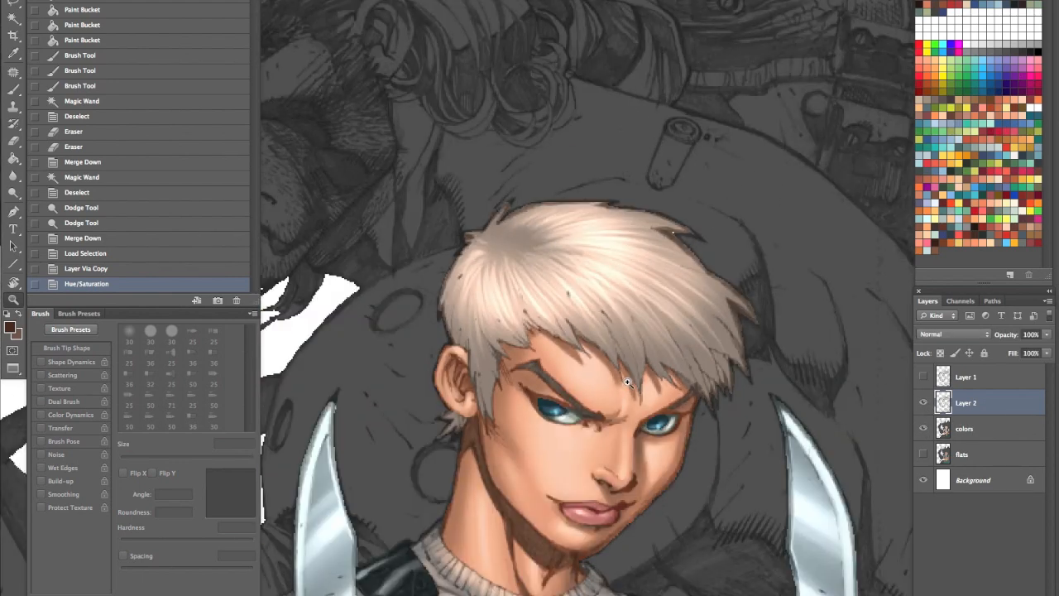
# Step: Add a new layer above Layer 1 and name it "paintover"
pyautogui.click(973, 379)
pyautogui.hotkey('ctrl', 'shift', 'n')
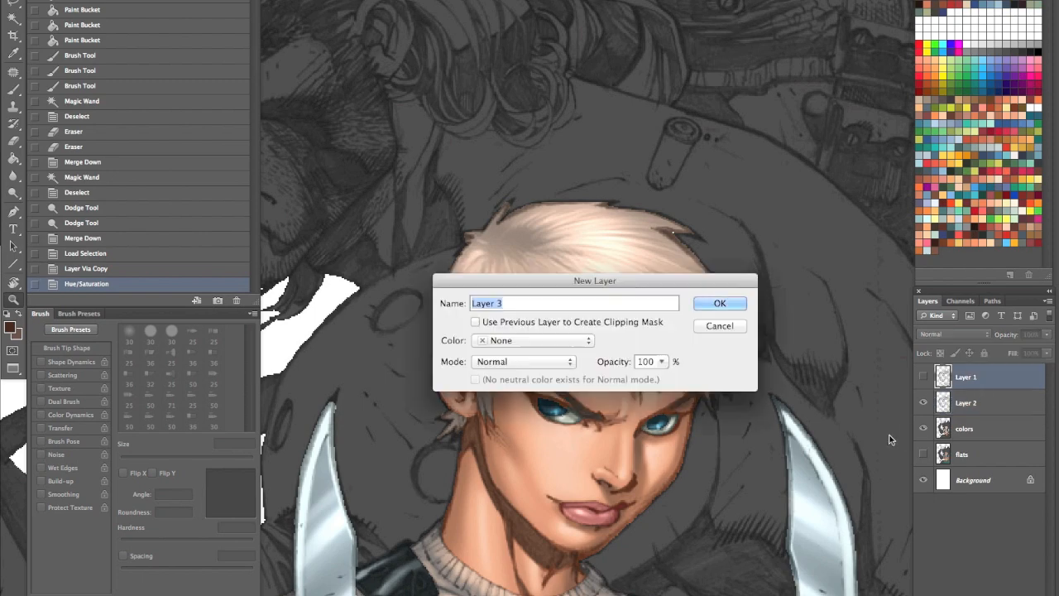
pyautogui.click(718, 303)
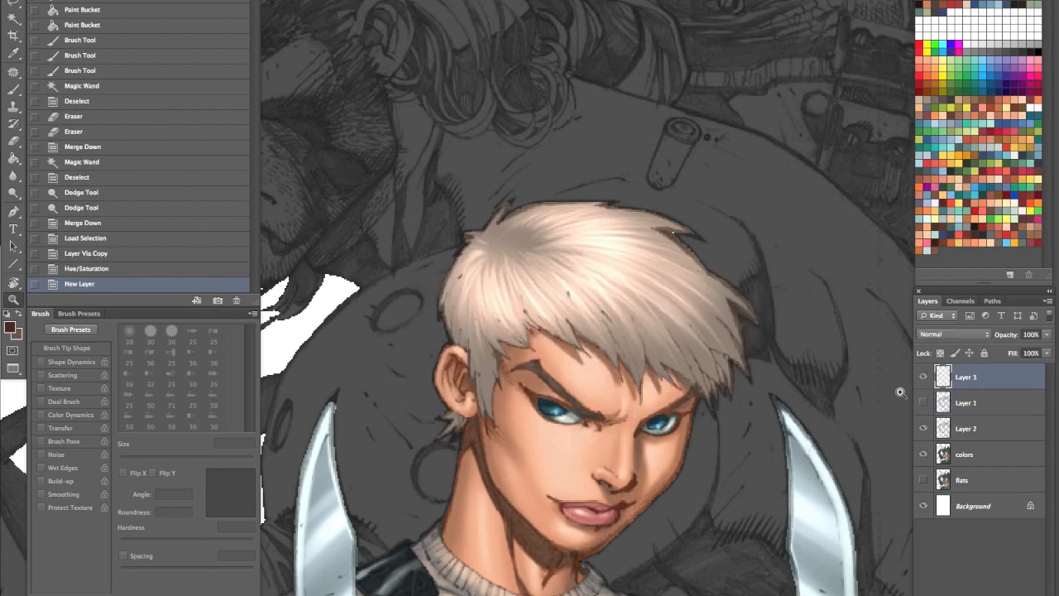
pyautogui.doubleClick(968, 377)
pyautogui.press('Return')
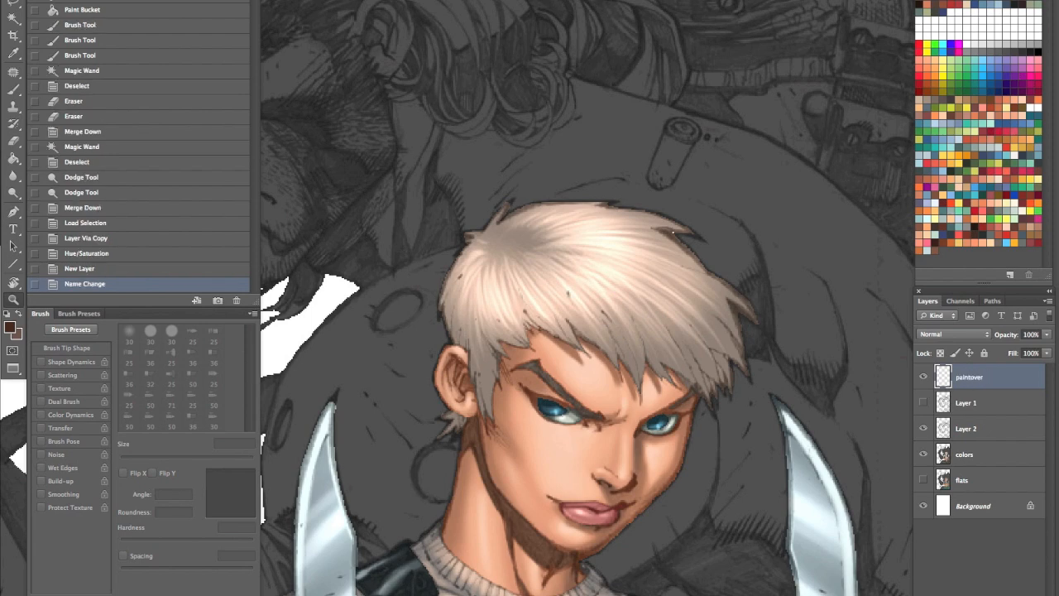
# Step: Lock Layer 2's transparent pixels and darken the line art around the woman's left-hand eye using a 5 px black brush
pyautogui.click(664, 418)
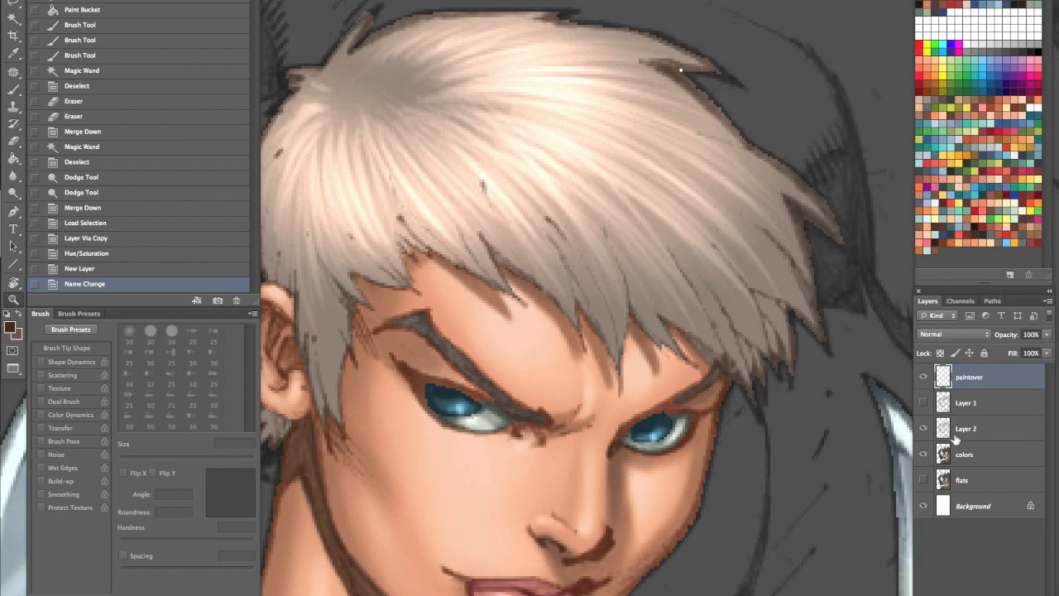
pyautogui.click(957, 430)
pyautogui.click(941, 352)
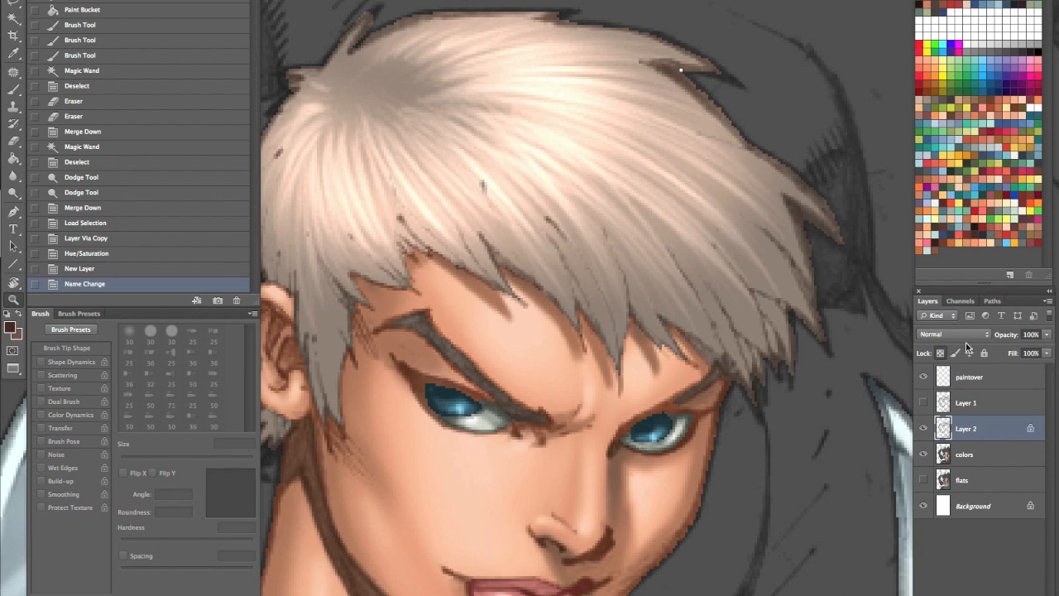
pyautogui.press('b')
pyautogui.press('d')
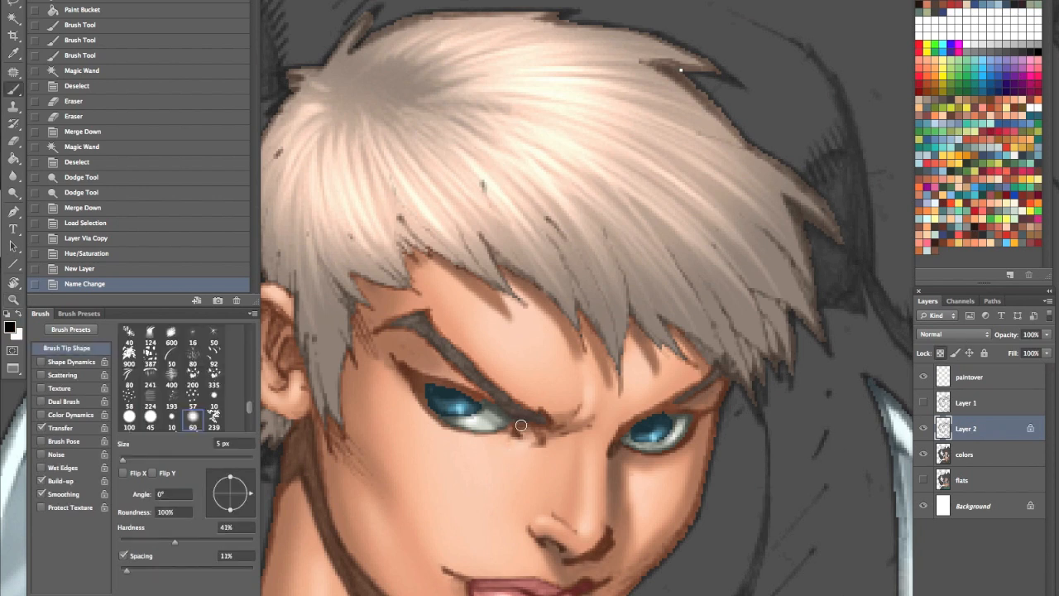
pyautogui.moveTo(397, 360)
pyautogui.mouseDown()
pyautogui.moveTo(473, 430)
pyautogui.moveTo(494, 429)
pyautogui.mouseUp()
pyautogui.moveTo(445, 392)
pyautogui.mouseDown()
pyautogui.moveTo(407, 373)
pyautogui.moveTo(478, 399)
pyautogui.mouseUp()
pyautogui.moveTo(440, 382); pyautogui.dragTo(494, 410)
pyautogui.moveTo(483, 402); pyautogui.dragTo(511, 426)
pyautogui.moveTo(500, 410); pyautogui.dragTo(512, 421)
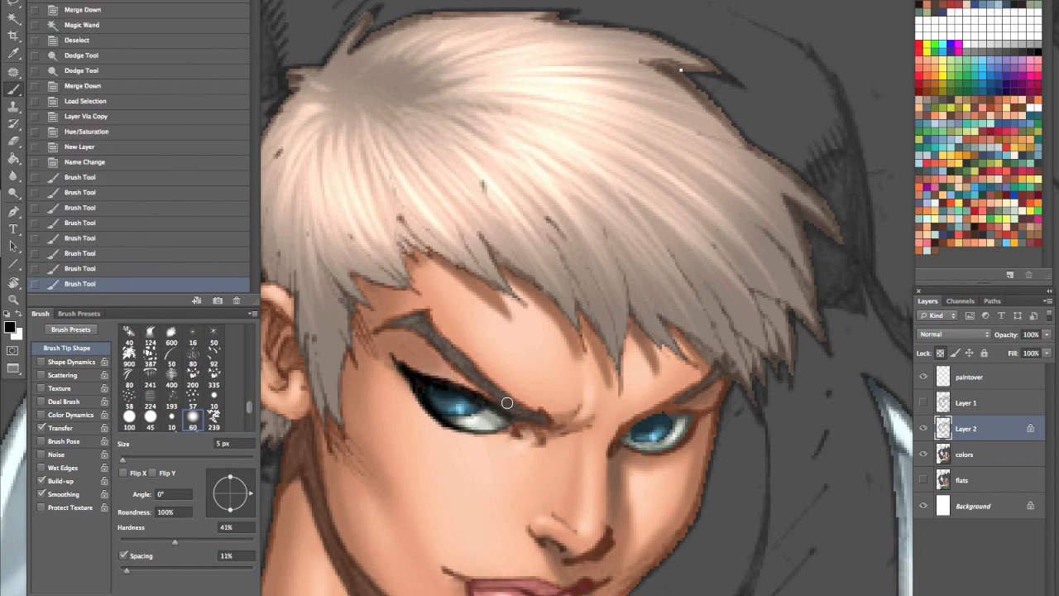
# Step: Darken the outline of the right-hand eye in black, and the eyebrow lines with an 8 px brush
pyautogui.moveTo(694, 412)
pyautogui.mouseDown()
pyautogui.moveTo(650, 417)
pyautogui.moveTo(632, 449)
pyautogui.moveTo(618, 451)
pyautogui.mouseUp()
pyautogui.moveTo(624, 443)
pyautogui.mouseDown()
pyautogui.moveTo(641, 427)
pyautogui.moveTo(717, 411)
pyautogui.moveTo(637, 449)
pyautogui.moveTo(689, 436)
pyautogui.moveTo(699, 421)
pyautogui.mouseUp()
pyautogui.moveTo(706, 410); pyautogui.dragTo(659, 413)
pyautogui.moveTo(679, 410); pyautogui.dragTo(658, 414)
pyautogui.moveTo(611, 454); pyautogui.dragTo(658, 414)
pyautogui.press(']')
pyautogui.press(']')
pyautogui.moveTo(449, 358)
pyautogui.mouseDown()
pyautogui.moveTo(533, 426)
pyautogui.moveTo(459, 352)
pyautogui.mouseUp()
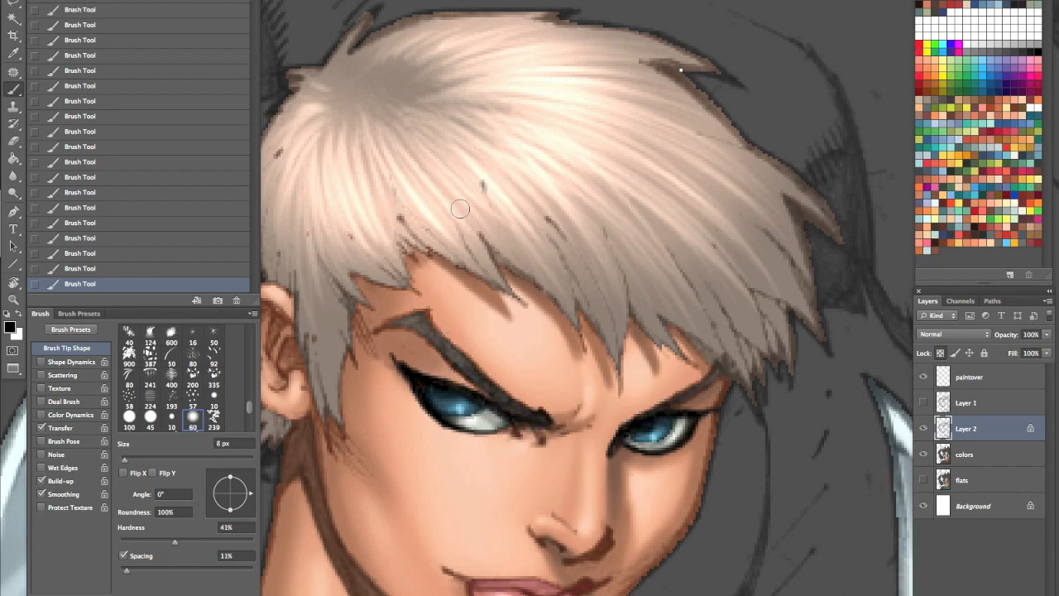
# Step: Examine the blackened eye and eyebrow lines on the whole illustration and again close up on the face
pyautogui.press('z')
pyautogui.keyDown('alt'); pyautogui.click(744, 422); pyautogui.keyUp('alt')
pyautogui.keyDown('alt'); pyautogui.click(748, 439); pyautogui.keyUp('alt')
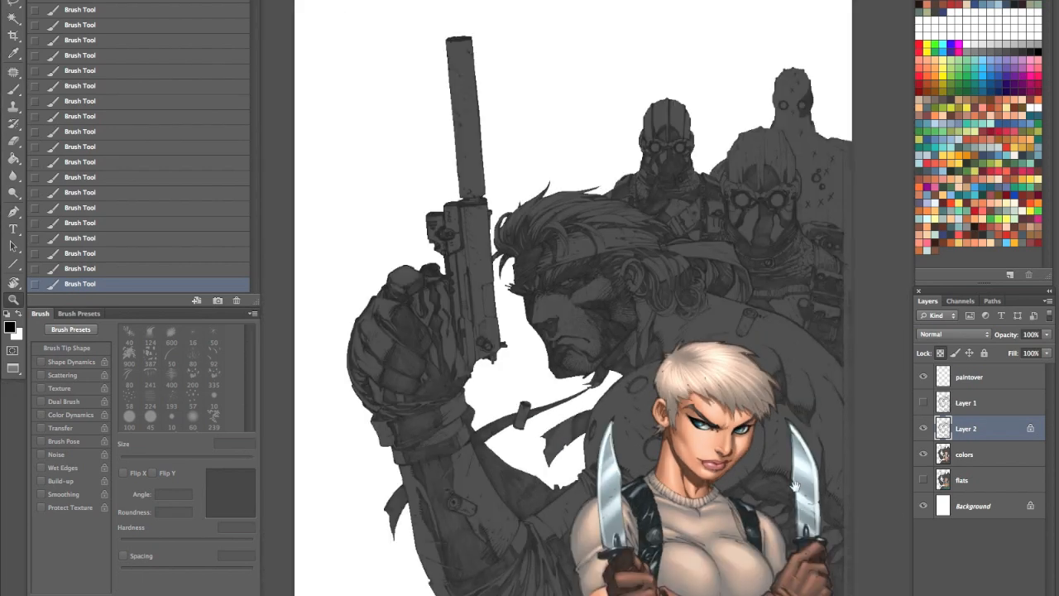
pyautogui.moveTo(866, 460); pyautogui.dragTo(835, 425)
pyautogui.keyDown('alt'); pyautogui.click(750, 397); pyautogui.keyUp('alt')
pyautogui.moveTo(731, 417); pyautogui.dragTo(770, 380)
pyautogui.moveTo(794, 447); pyautogui.dragTo(761, 457)
pyautogui.click(720, 452)
pyautogui.press('b')
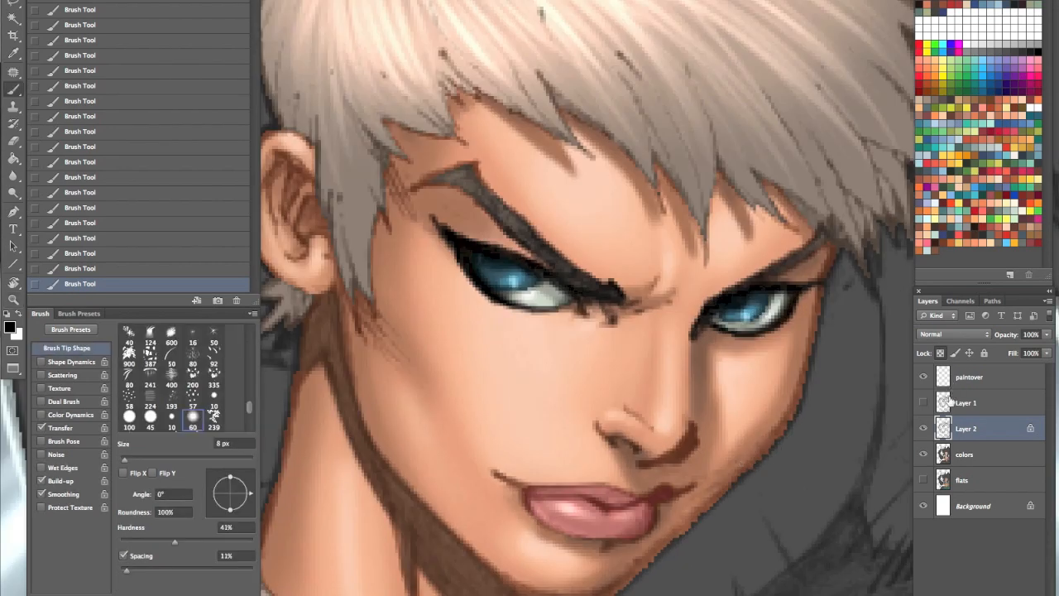
# Step: Make the paintover layer active and switch to the Smudge tool for working on the hair
pyautogui.click(972, 410)
pyautogui.click(967, 383)
pyautogui.press('z')
pyautogui.moveTo(722, 350)
pyautogui.mouseDown()
pyautogui.moveTo(683, 416)
pyautogui.moveTo(785, 347)
pyautogui.mouseUp()
pyautogui.moveTo(544, 305); pyautogui.dragTo(510, 433)
pyautogui.press('r')
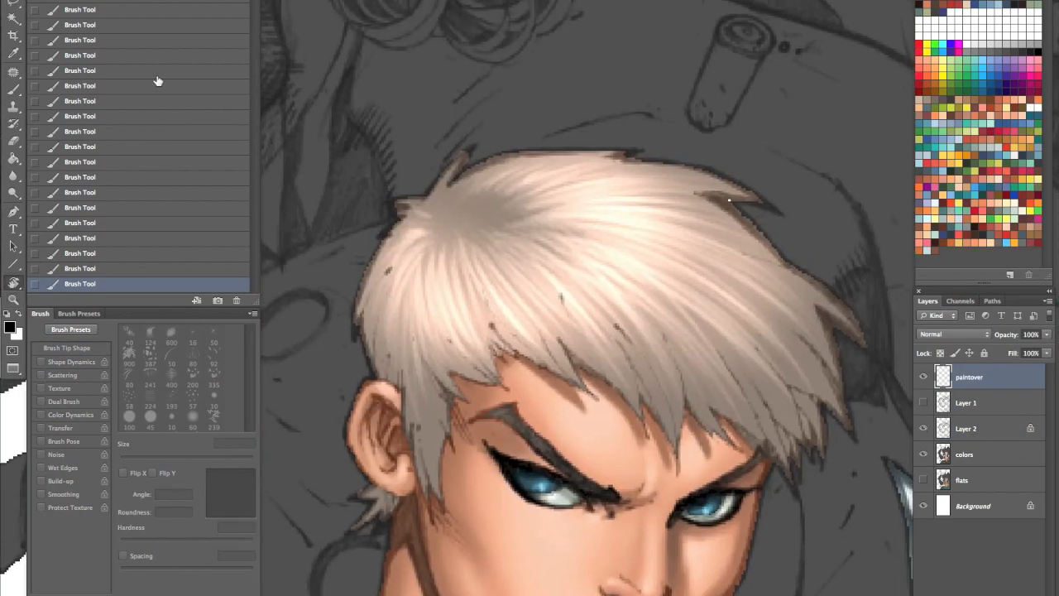
pyautogui.click(42, 2)
pyautogui.click(14, 176)
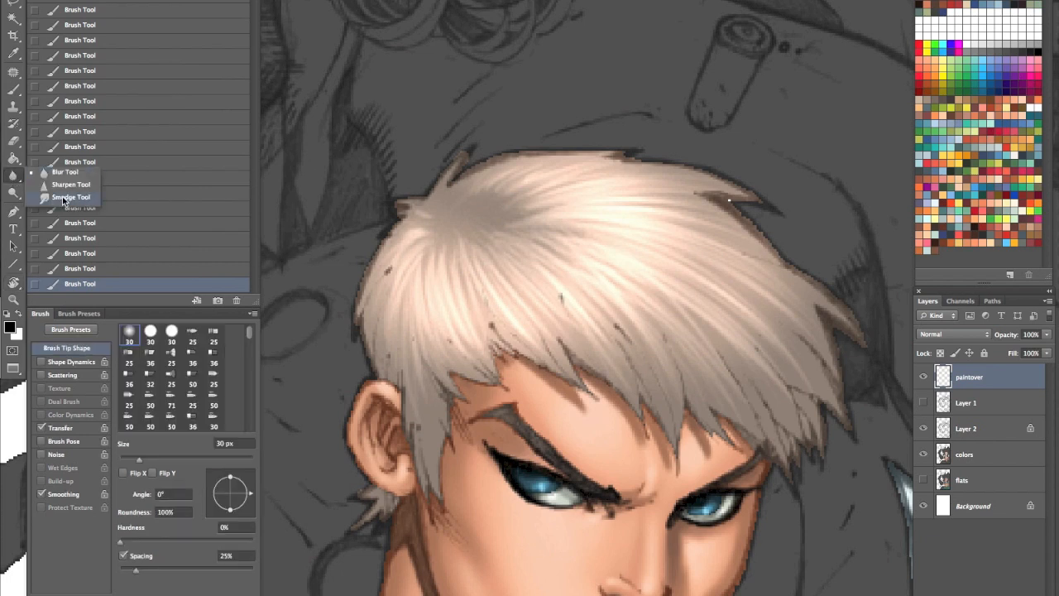
pyautogui.click(66, 197)
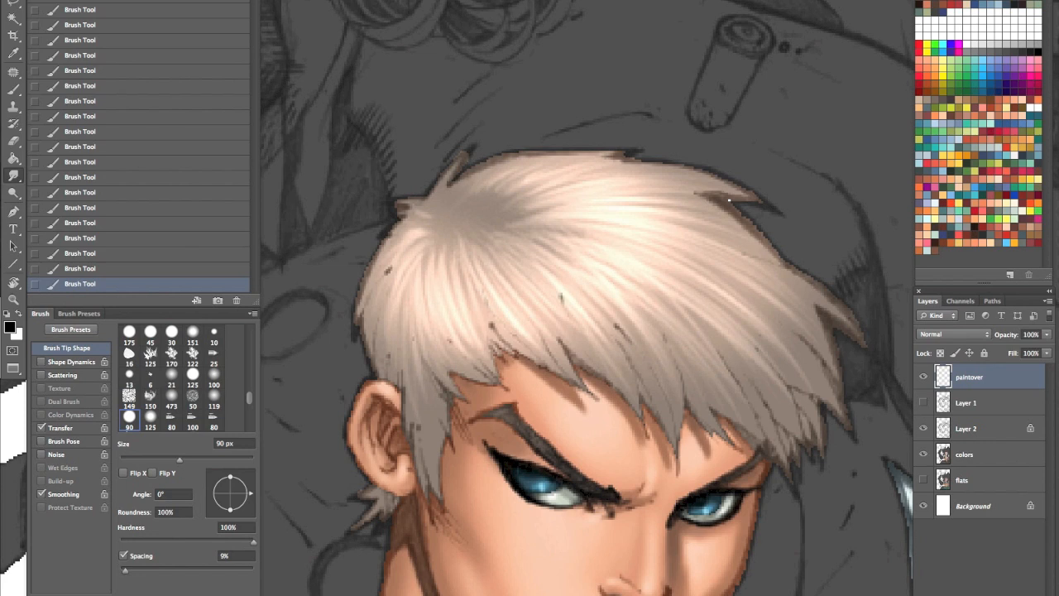
# Step: Reduce the Smudge brush to a hard 6 px tip for detail work at the crown of the hair
pyautogui.press('h')
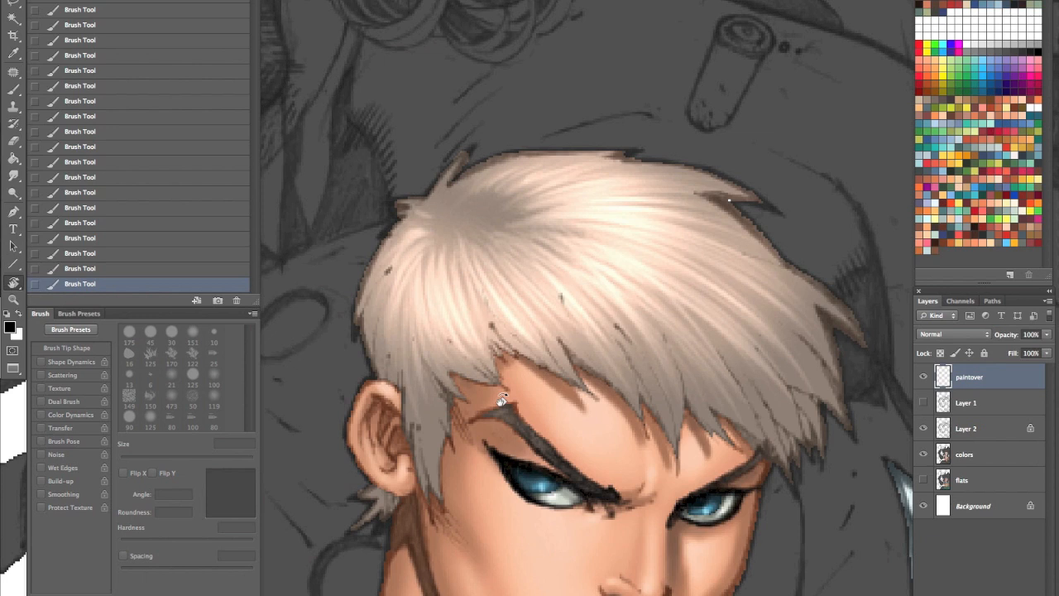
pyautogui.click(16, 176)
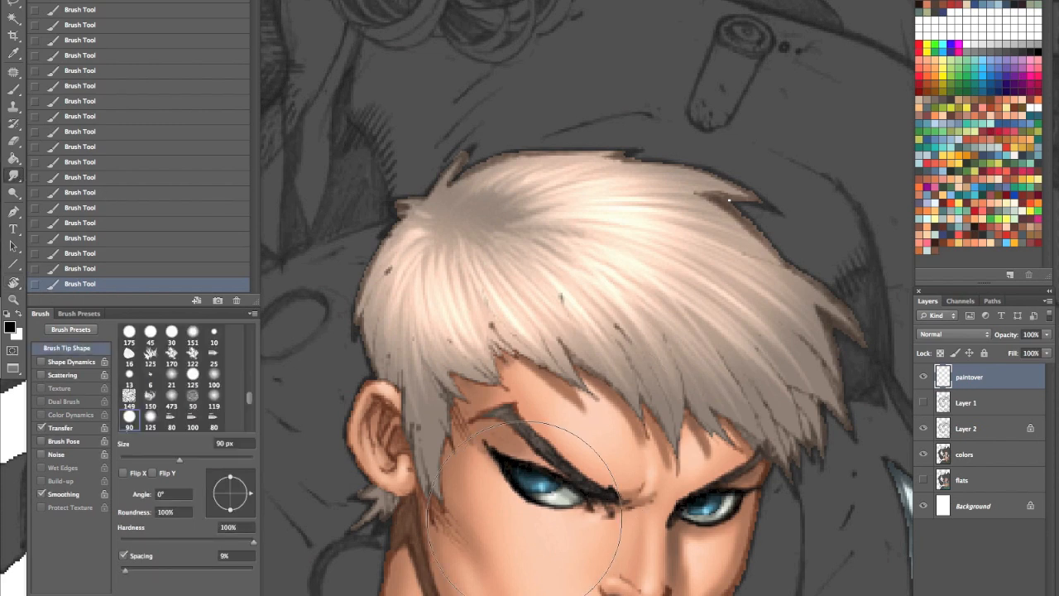
pyautogui.press('Tab')
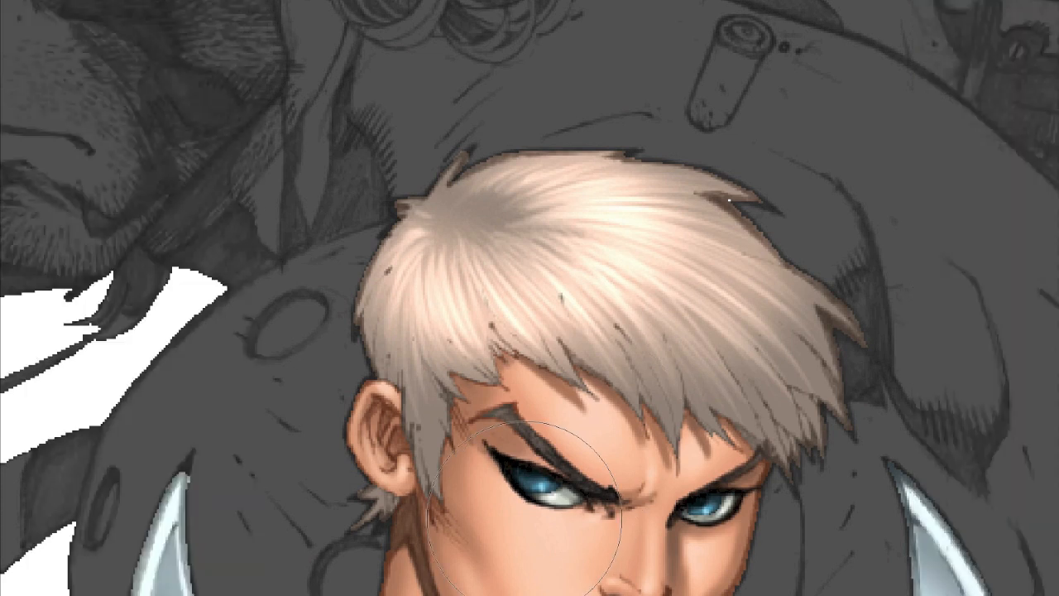
pyautogui.keyDown('super'); pyautogui.click(456, 251); pyautogui.keyUp('super')
pyautogui.moveTo(459, 252); pyautogui.dragTo(531, 490)
pyautogui.press('Tab')
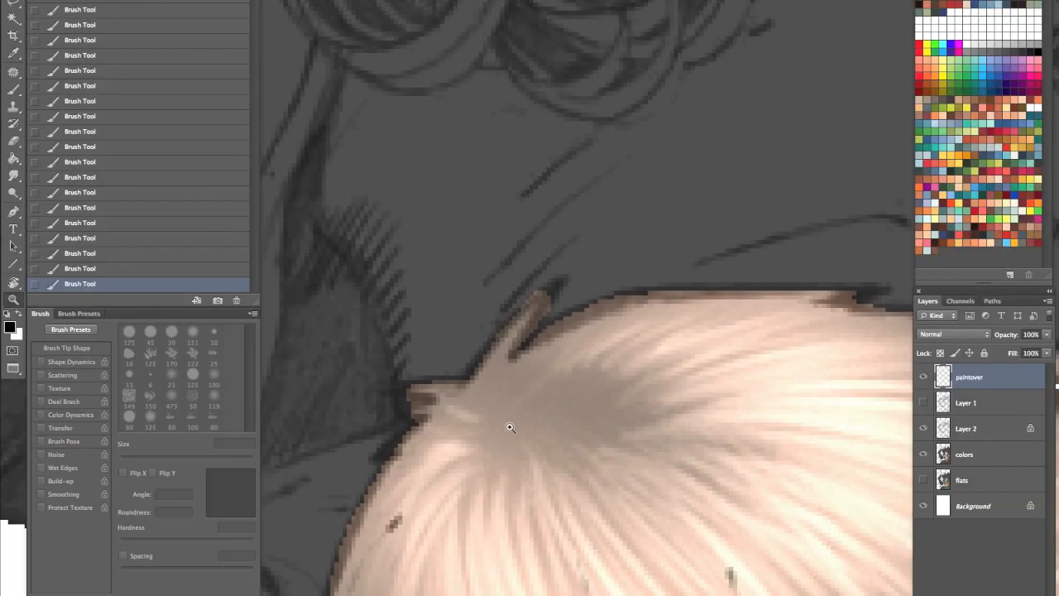
pyautogui.click(14, 175)
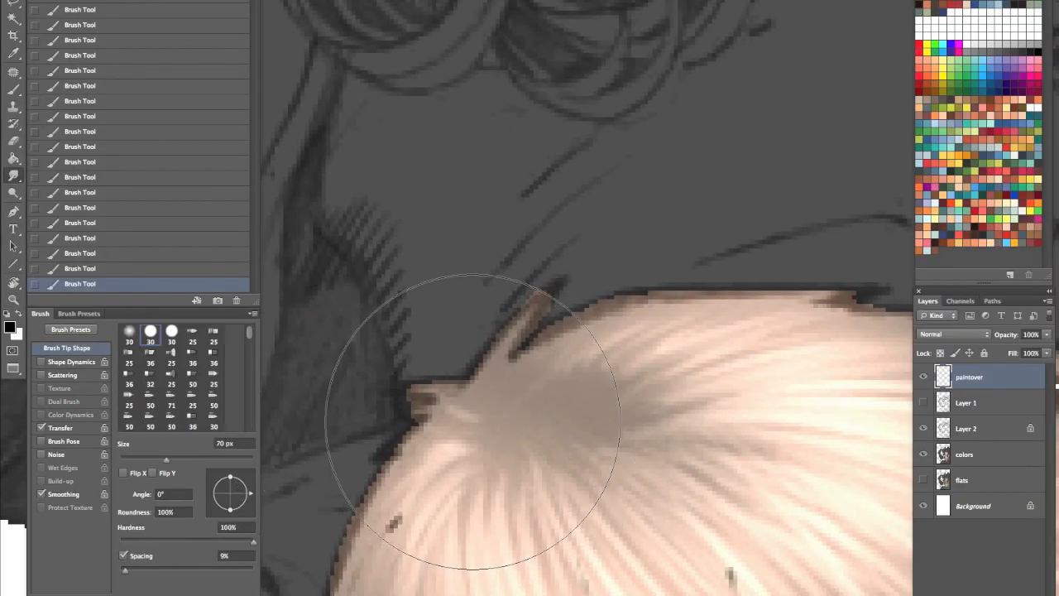
pyautogui.press('[')
pyautogui.press('[')
pyautogui.press('[')
pyautogui.press('[')
pyautogui.press('[')
pyautogui.press('[')
pyautogui.press('[')
pyautogui.press('[')
pyautogui.press('[')
pyautogui.press('[')
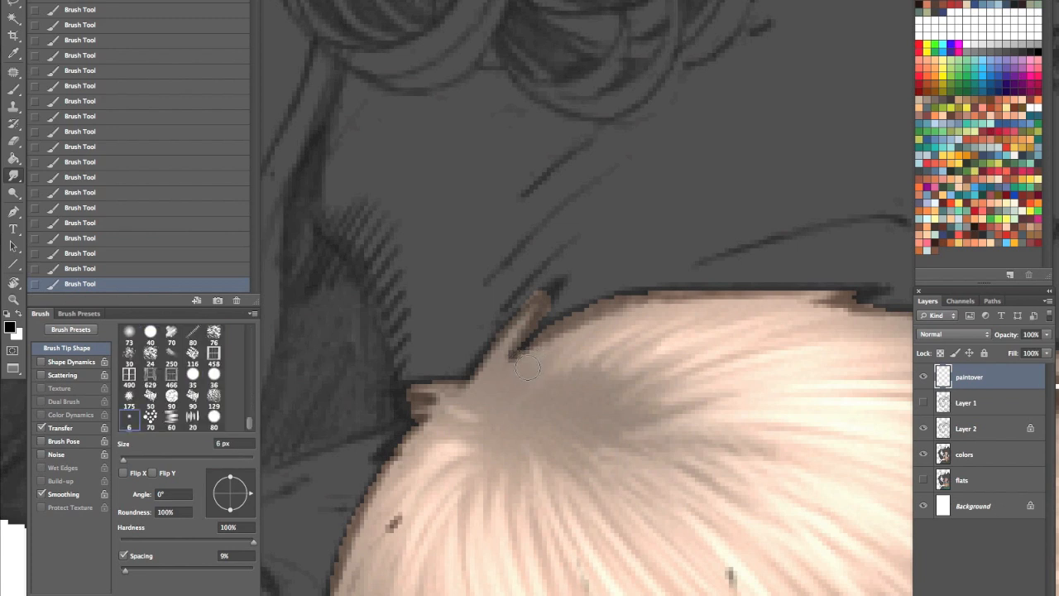
# Step: Smudge the spiky tuft and the outer edge of the hair's top outline, using a 3 px tip
pyautogui.moveTo(539, 327); pyautogui.dragTo(480, 354)
pyautogui.press('[')
pyautogui.press('[')
pyautogui.press('[')
pyautogui.moveTo(518, 312); pyautogui.dragTo(476, 368)
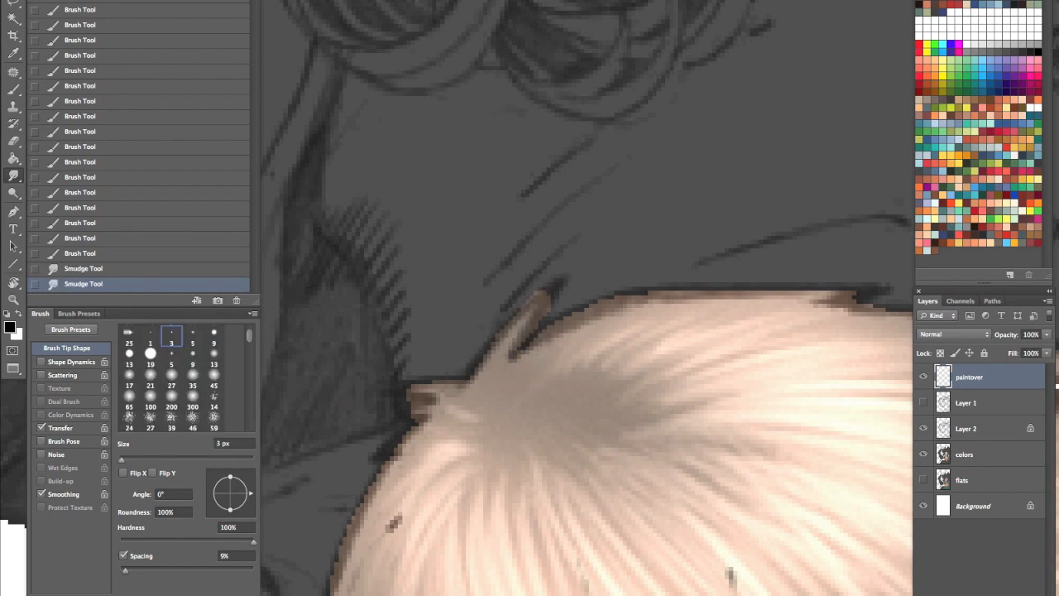
pyautogui.moveTo(560, 278); pyautogui.dragTo(512, 323)
pyautogui.moveTo(561, 278)
pyautogui.mouseDown()
pyautogui.moveTo(506, 329)
pyautogui.moveTo(514, 355)
pyautogui.moveTo(594, 289)
pyautogui.mouseUp()
pyautogui.moveTo(600, 288)
pyautogui.mouseDown()
pyautogui.moveTo(615, 296)
pyautogui.moveTo(600, 301)
pyautogui.moveTo(653, 290)
pyautogui.mouseUp()
pyautogui.moveTo(687, 286); pyautogui.dragTo(735, 284)
pyautogui.moveTo(831, 291); pyautogui.dragTo(841, 291)
# Step: Blend the inner edge of the hair's top outline into the hair and smooth the outline down the back of the head
pyautogui.moveTo(529, 343); pyautogui.dragTo(556, 326)
pyautogui.moveTo(548, 333); pyautogui.dragTo(608, 307)
pyautogui.moveTo(608, 308); pyautogui.dragTo(687, 295)
pyautogui.moveTo(703, 294); pyautogui.dragTo(856, 297)
pyautogui.moveTo(718, 296); pyautogui.dragTo(750, 294)
pyautogui.moveTo(825, 291)
pyautogui.mouseDown()
pyautogui.moveTo(869, 288)
pyautogui.moveTo(892, 308)
pyautogui.mouseUp()
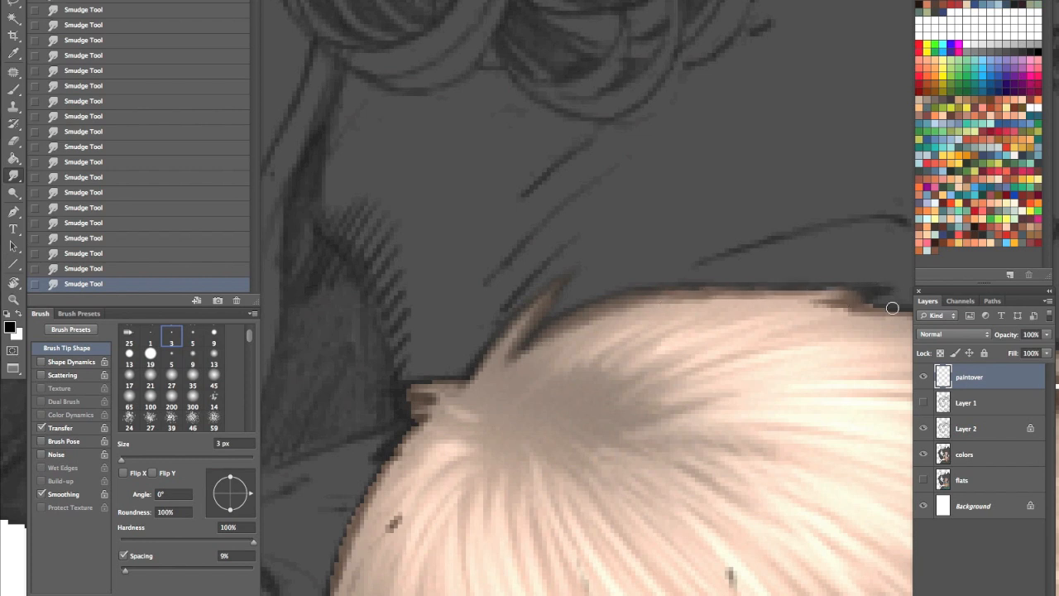
pyautogui.moveTo(465, 380)
pyautogui.mouseDown()
pyautogui.moveTo(437, 386)
pyautogui.moveTo(389, 436)
pyautogui.moveTo(349, 526)
pyautogui.mouseUp()
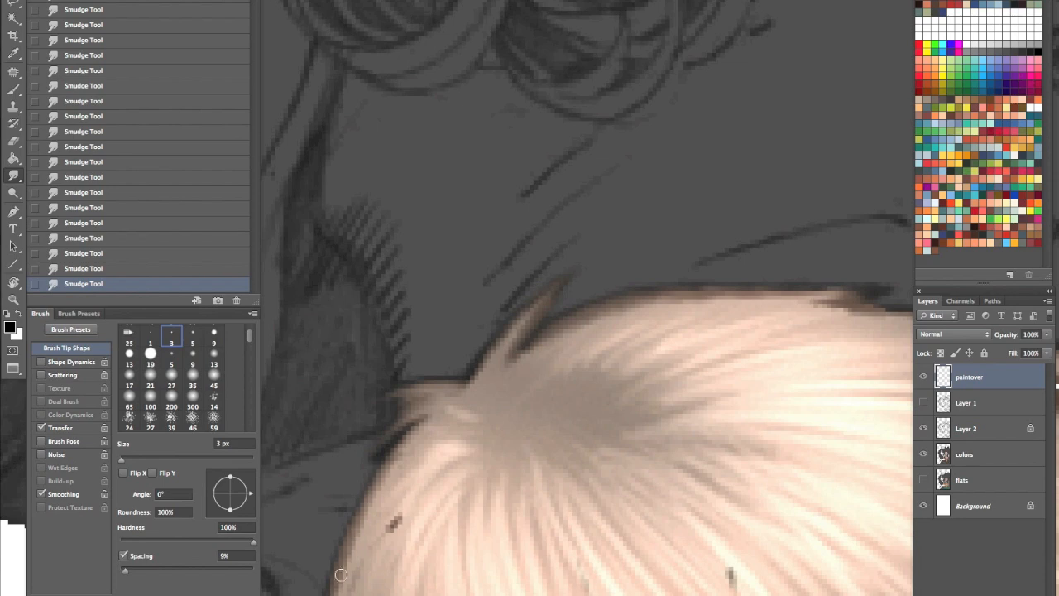
# Step: Smudge the tips and edges of the hair strands in front of the woman's ear into the skin
pyautogui.press('z')
pyautogui.keyDown('alt'); pyautogui.click(506, 478); pyautogui.keyUp('alt')
pyautogui.moveTo(523, 591); pyautogui.dragTo(508, 464)
pyautogui.click(495, 354)
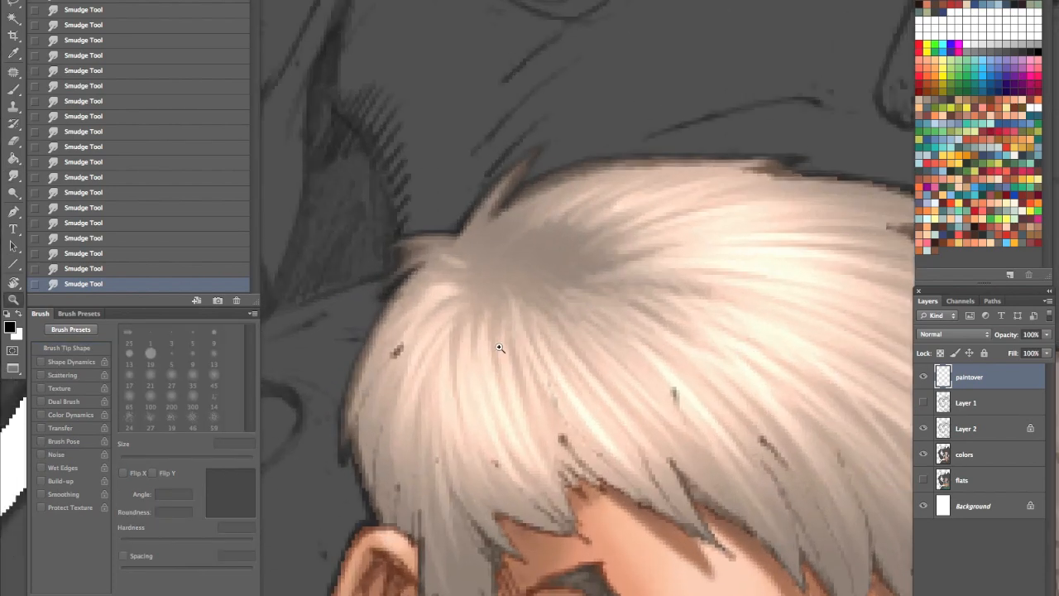
pyautogui.press('b')
pyautogui.click(15, 173)
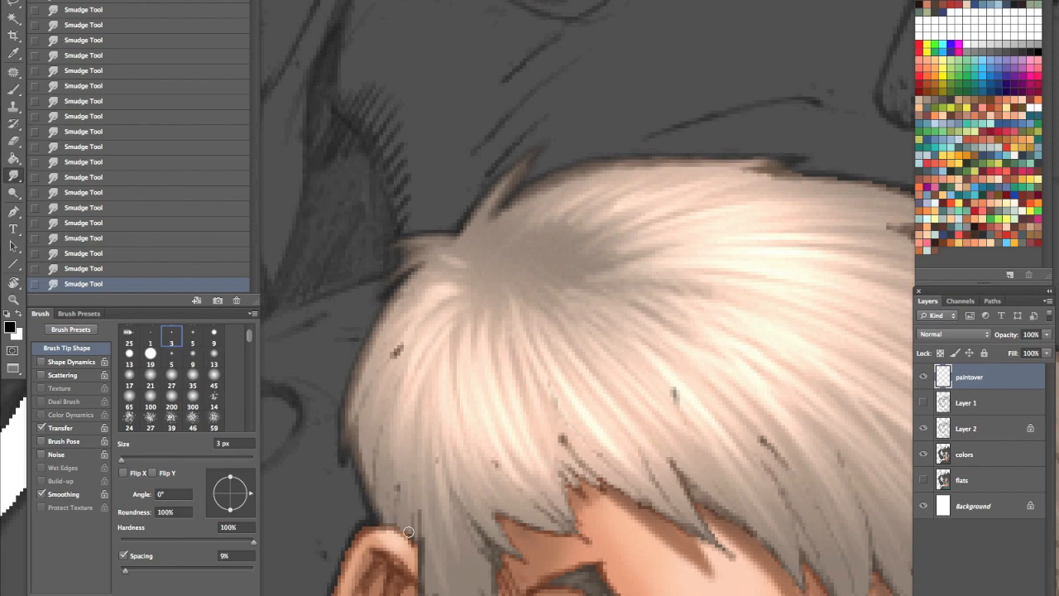
pyautogui.scroll(-5, 490, 425)
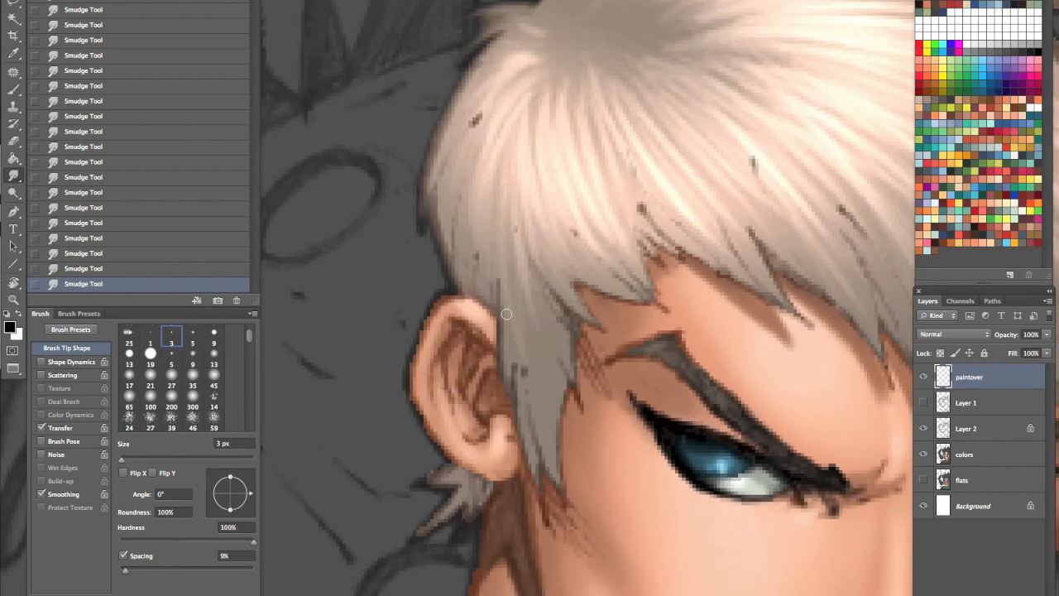
pyautogui.moveTo(529, 448); pyautogui.dragTo(549, 535)
pyautogui.moveTo(546, 432); pyautogui.dragTo(570, 514)
pyautogui.moveTo(562, 377)
pyautogui.mouseDown()
pyautogui.moveTo(569, 341)
pyautogui.moveTo(586, 436)
pyautogui.mouseUp()
# Step: Smooth the outer outline of the ear and pull out the hair wisps behind it with the Smudge tool
pyautogui.press(']')
pyautogui.moveTo(455, 300); pyautogui.dragTo(422, 324)
pyautogui.press('[')
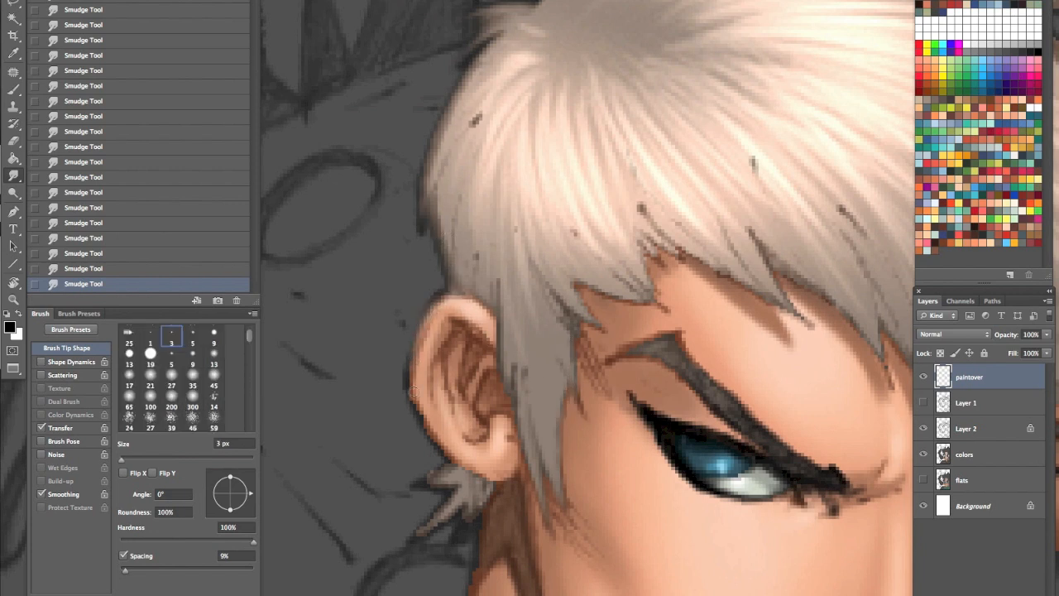
pyautogui.moveTo(410, 381); pyautogui.dragTo(418, 412)
pyautogui.moveTo(443, 491)
pyautogui.mouseDown()
pyautogui.moveTo(406, 485)
pyautogui.moveTo(419, 484)
pyautogui.moveTo(404, 544)
pyautogui.mouseUp()
pyautogui.moveTo(463, 506); pyautogui.dragTo(467, 530)
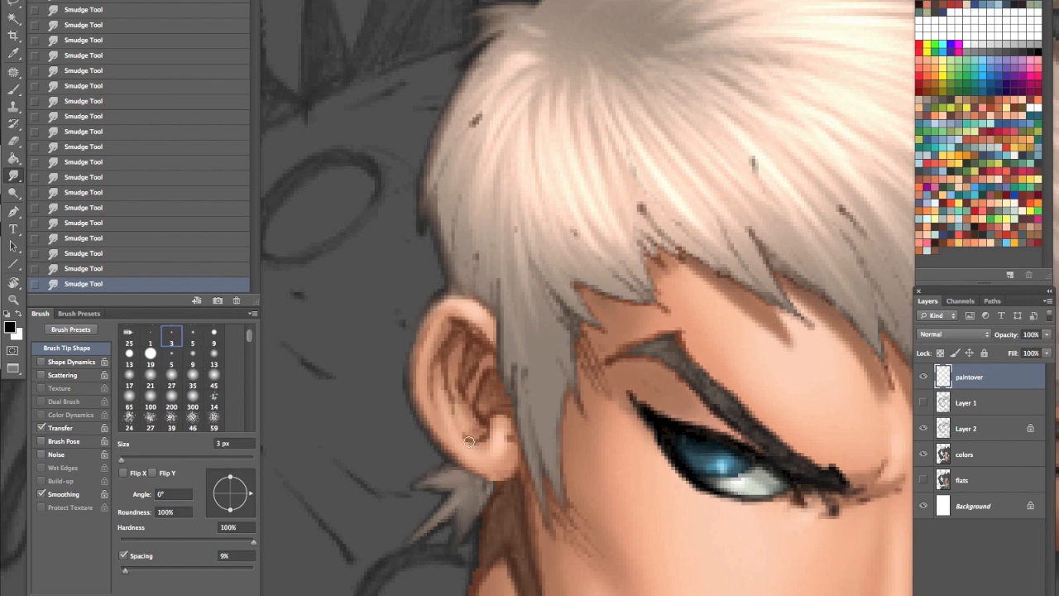
# Step: Smudge the jagged inner edge of the left-hand knife blade and draw its tip out to a fine point
pyautogui.moveTo(604, 524); pyautogui.dragTo(613, 293)
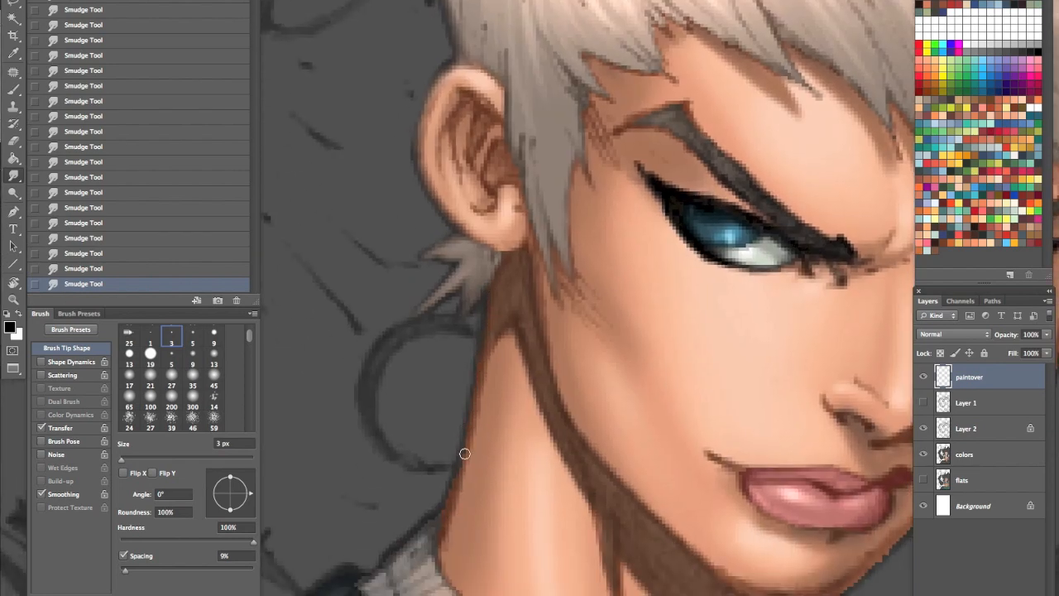
pyautogui.moveTo(428, 535); pyautogui.dragTo(685, 394)
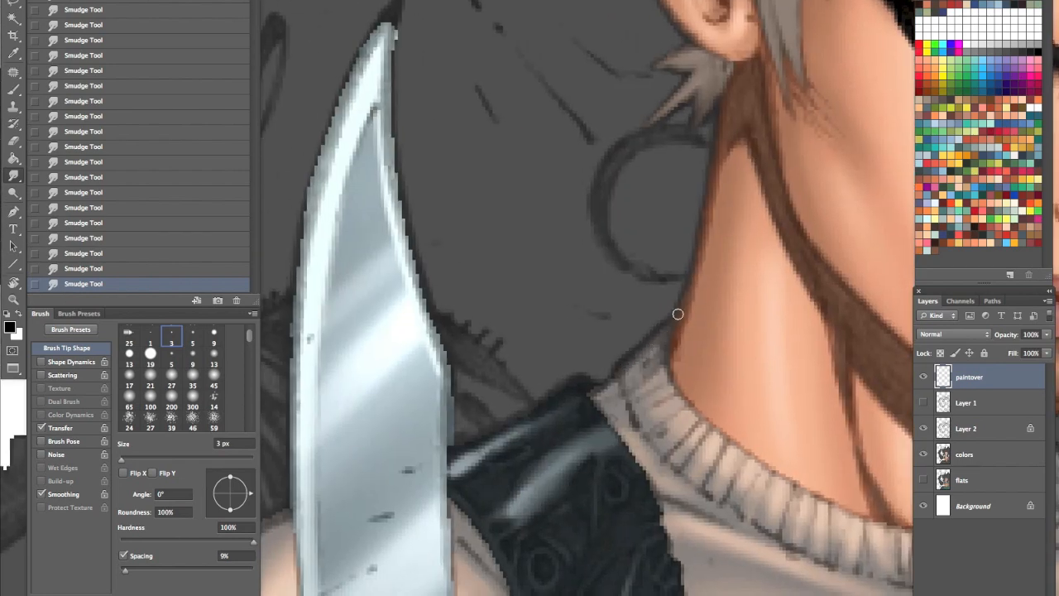
pyautogui.moveTo(451, 449)
pyautogui.mouseDown()
pyautogui.moveTo(447, 366)
pyautogui.moveTo(423, 291)
pyautogui.mouseUp()
pyautogui.moveTo(433, 334); pyautogui.dragTo(405, 225)
pyautogui.moveTo(416, 261); pyautogui.dragTo(393, 136)
pyautogui.moveTo(400, 189); pyautogui.dragTo(389, 113)
pyautogui.moveTo(390, 39); pyautogui.dragTo(394, 16)
pyautogui.moveTo(391, 129); pyautogui.dragTo(395, 10)
pyautogui.moveTo(392, 53); pyautogui.dragTo(397, 5)
# Step: Smooth the outer curved edge of the left-hand knife blade from near the tip downward
pyautogui.moveTo(356, 79); pyautogui.dragTo(376, 36)
pyautogui.moveTo(323, 157); pyautogui.dragTo(340, 93)
pyautogui.moveTo(309, 203); pyautogui.dragTo(319, 163)
pyautogui.moveTo(303, 273); pyautogui.dragTo(303, 240)
pyautogui.moveTo(296, 427); pyautogui.dragTo(303, 267)
pyautogui.moveTo(297, 462); pyautogui.dragTo(290, 421)
pyautogui.moveTo(297, 529); pyautogui.dragTo(290, 473)
# Step: Smudge the lower edges of the knife blade and the dark oval notch just above the guard
pyautogui.moveTo(607, 404)
pyautogui.mouseDown()
pyautogui.moveTo(607, 243)
pyautogui.moveTo(675, 35)
pyautogui.mouseUp()
pyautogui.moveTo(521, 248)
pyautogui.mouseDown()
pyautogui.moveTo(515, 150)
pyautogui.moveTo(547, 420)
pyautogui.mouseUp()
pyautogui.moveTo(388, 373)
pyautogui.mouseDown()
pyautogui.moveTo(402, 478)
pyautogui.moveTo(376, 509)
pyautogui.moveTo(381, 543)
pyautogui.moveTo(427, 546)
pyautogui.moveTo(442, 591)
pyautogui.mouseUp()
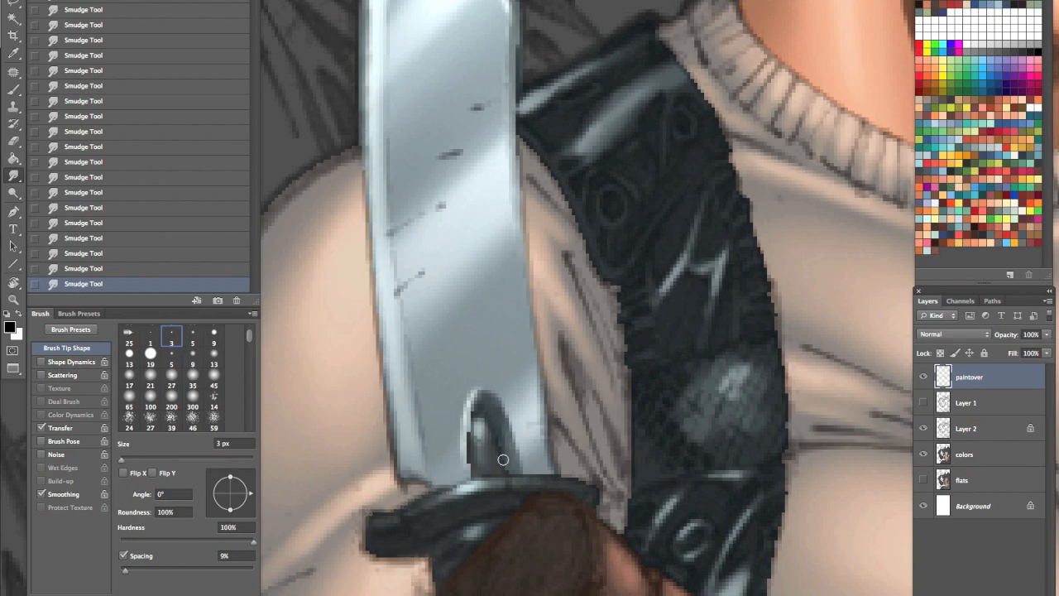
pyautogui.moveTo(494, 395)
pyautogui.mouseDown()
pyautogui.moveTo(470, 477)
pyautogui.moveTo(468, 434)
pyautogui.mouseUp()
pyautogui.moveTo(531, 475); pyautogui.dragTo(467, 481)
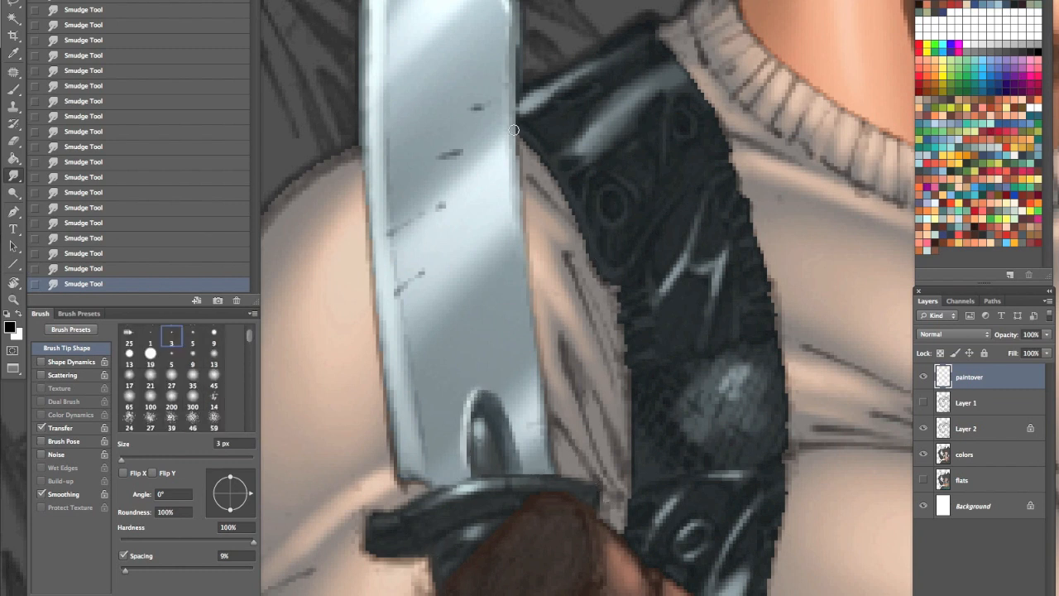
# Step: Smooth the jagged edges of the black shoulder strap beside the left-hand knife with the Smudge tool
pyautogui.moveTo(627, 316); pyautogui.dragTo(631, 447)
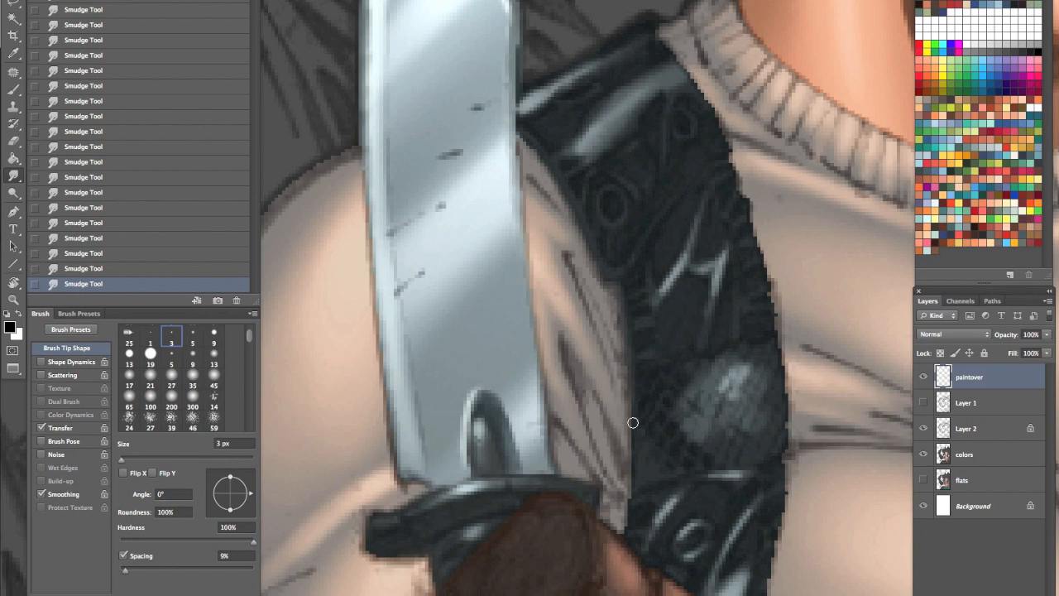
pyautogui.moveTo(766, 441); pyautogui.dragTo(601, 394)
pyautogui.moveTo(503, 2)
pyautogui.mouseDown()
pyautogui.moveTo(566, 115)
pyautogui.moveTo(607, 242)
pyautogui.moveTo(616, 419)
pyautogui.moveTo(597, 592)
pyautogui.moveTo(642, 310)
pyautogui.mouseUp()
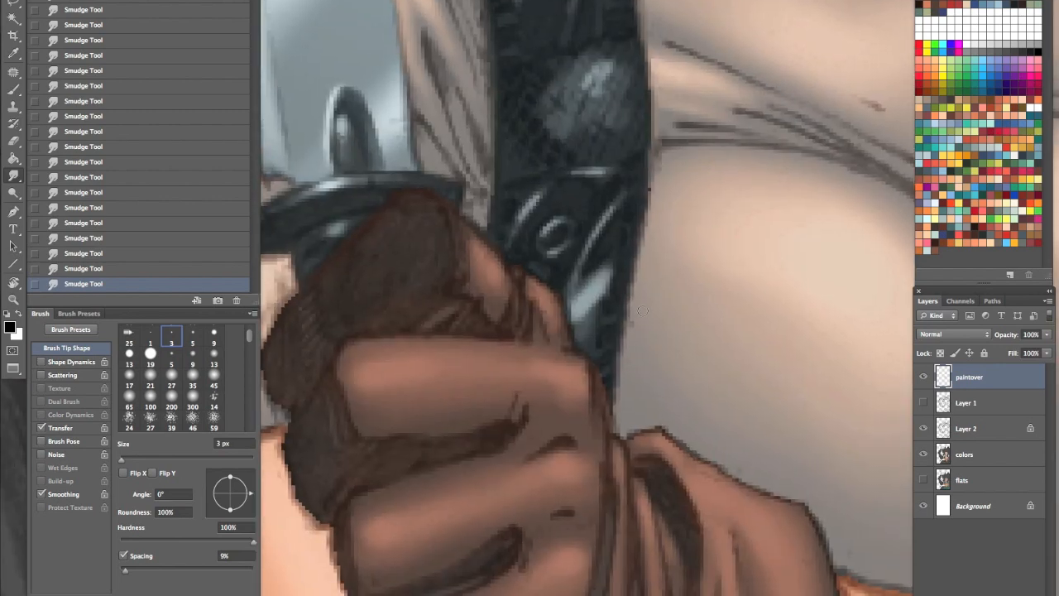
pyautogui.moveTo(653, 421)
pyautogui.mouseDown()
pyautogui.moveTo(509, 308)
pyautogui.moveTo(479, 298)
pyautogui.moveTo(609, 370)
pyautogui.moveTo(649, 431)
pyautogui.mouseUp()
pyautogui.press('Tab')
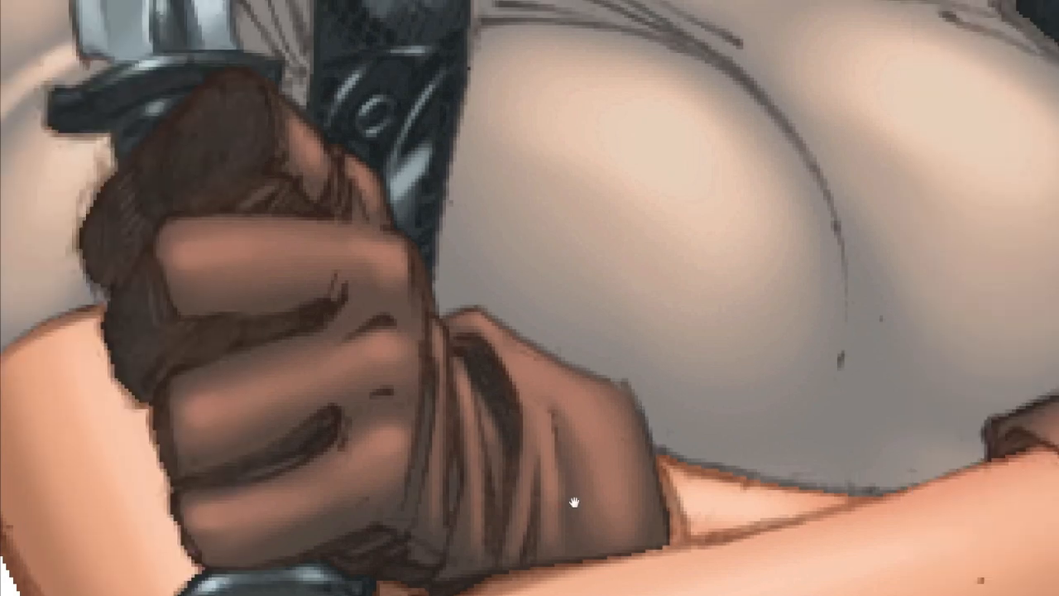
# Step: Smudge the outer outline of the left-hand glove and the edge of the shirt sleeve behind it
pyautogui.moveTo(447, 563); pyautogui.dragTo(728, 496)
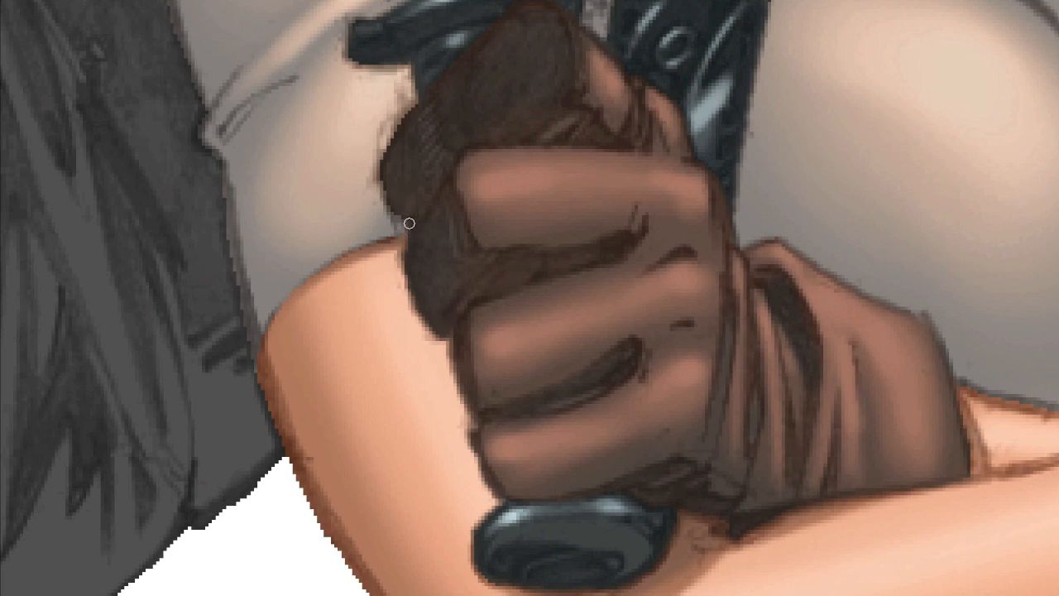
pyautogui.moveTo(409, 223)
pyautogui.mouseDown()
pyautogui.moveTo(394, 140)
pyautogui.moveTo(416, 104)
pyautogui.moveTo(409, 66)
pyautogui.mouseUp()
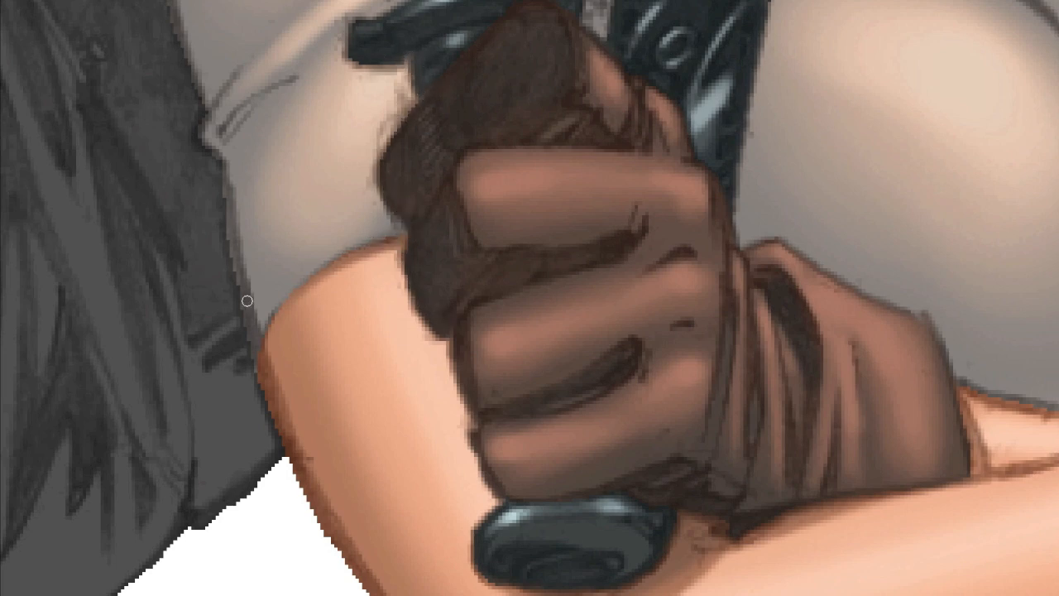
pyautogui.moveTo(330, 204); pyautogui.dragTo(466, 480)
pyautogui.moveTo(358, 434)
pyautogui.mouseDown()
pyautogui.moveTo(340, 404)
pyautogui.moveTo(386, 338)
pyautogui.moveTo(344, 385)
pyautogui.mouseUp()
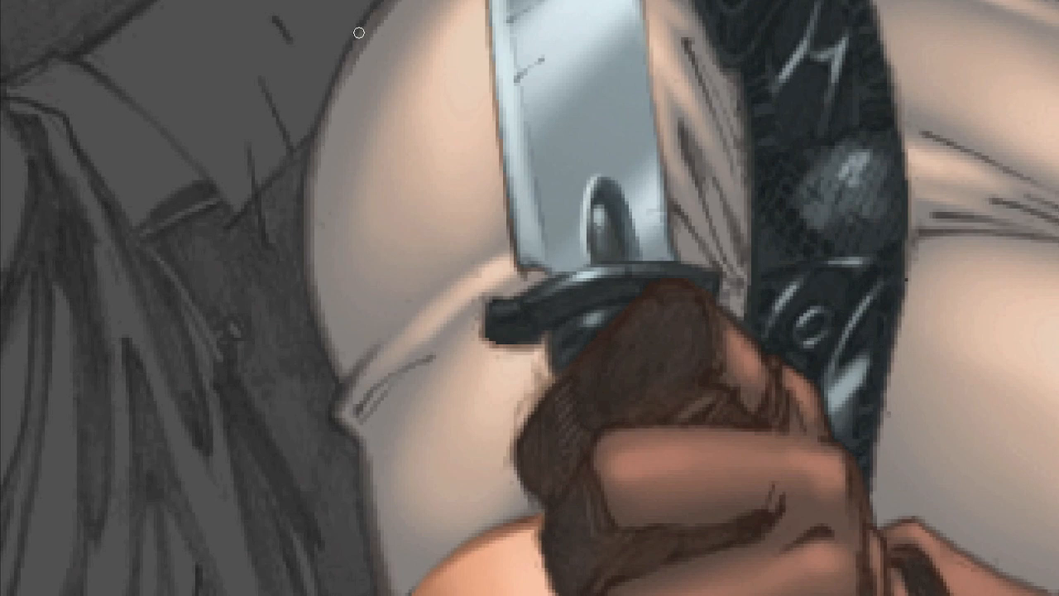
# Step: Smooth the outer edge of the left-hand knife blade where it crosses the top of the shoulder
pyautogui.moveTo(500, 105); pyautogui.dragTo(694, 353)
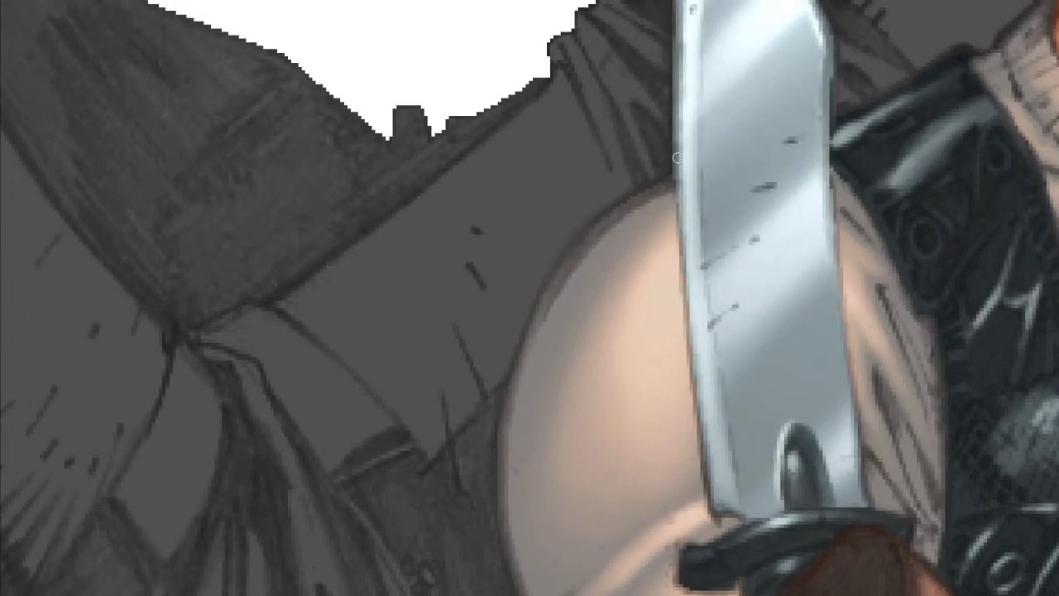
pyautogui.moveTo(672, 172); pyautogui.dragTo(674, 27)
pyautogui.moveTo(622, 517); pyautogui.dragTo(634, 334)
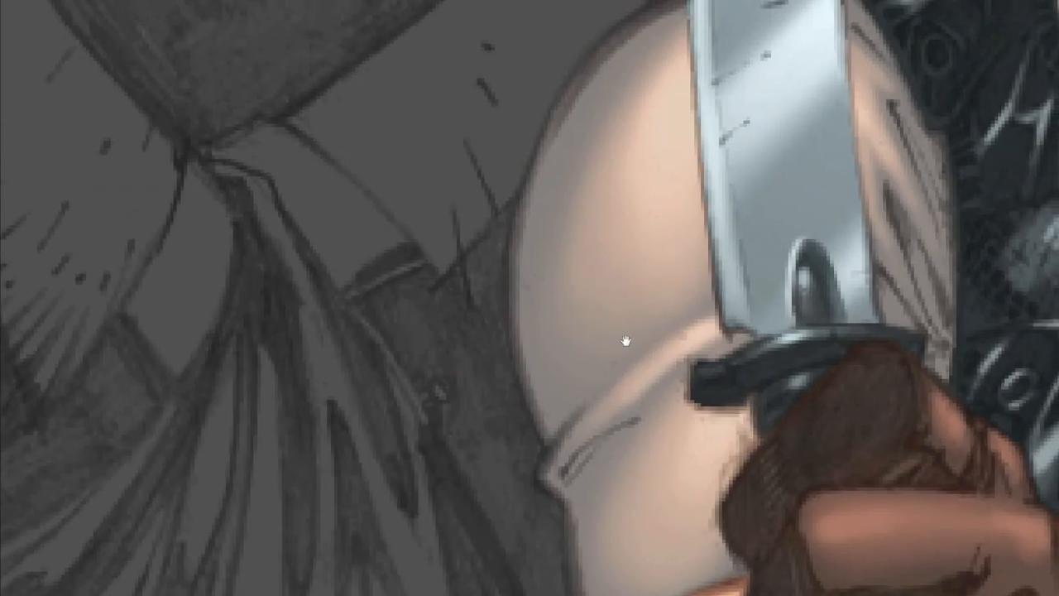
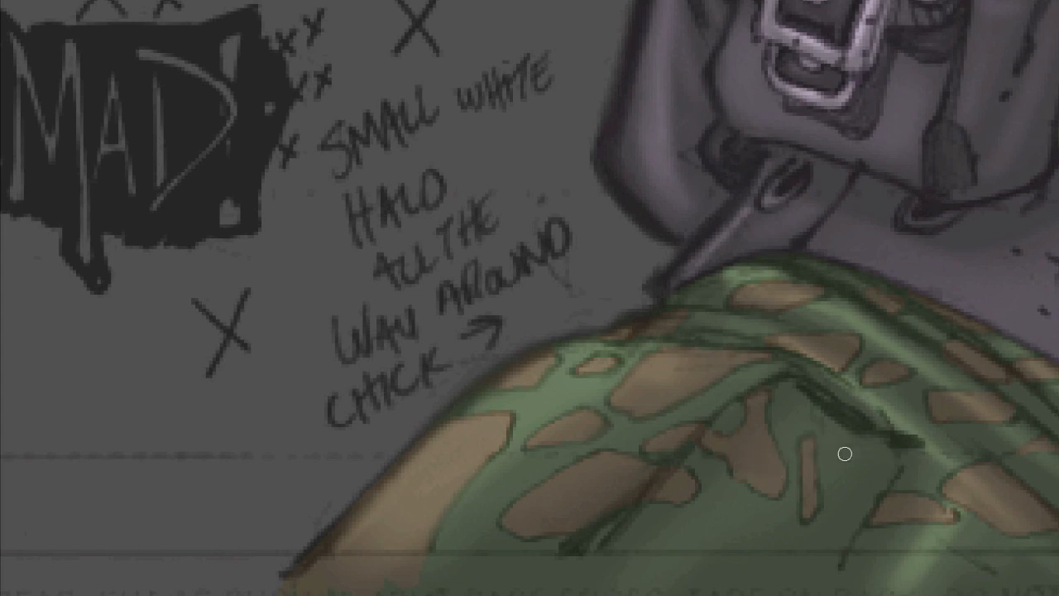
# Step: Examine the outlines of the camouflage trousers, leg strap, belt pouch, elbow and midriff for remaining jagged edges
pyautogui.moveTo(969, 461); pyautogui.dragTo(714, 411)
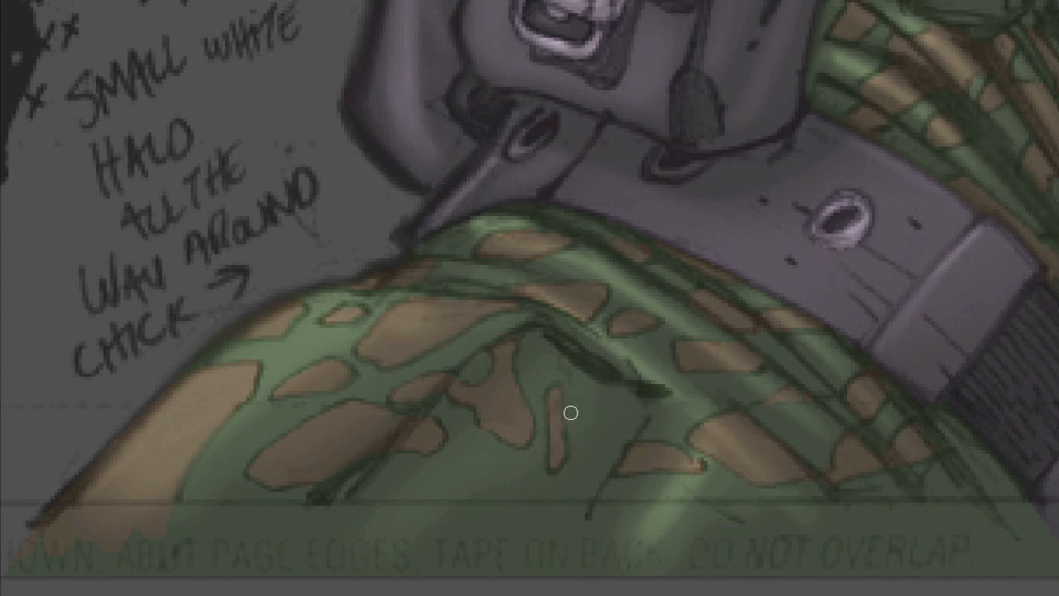
pyautogui.moveTo(666, 412); pyautogui.dragTo(462, 292)
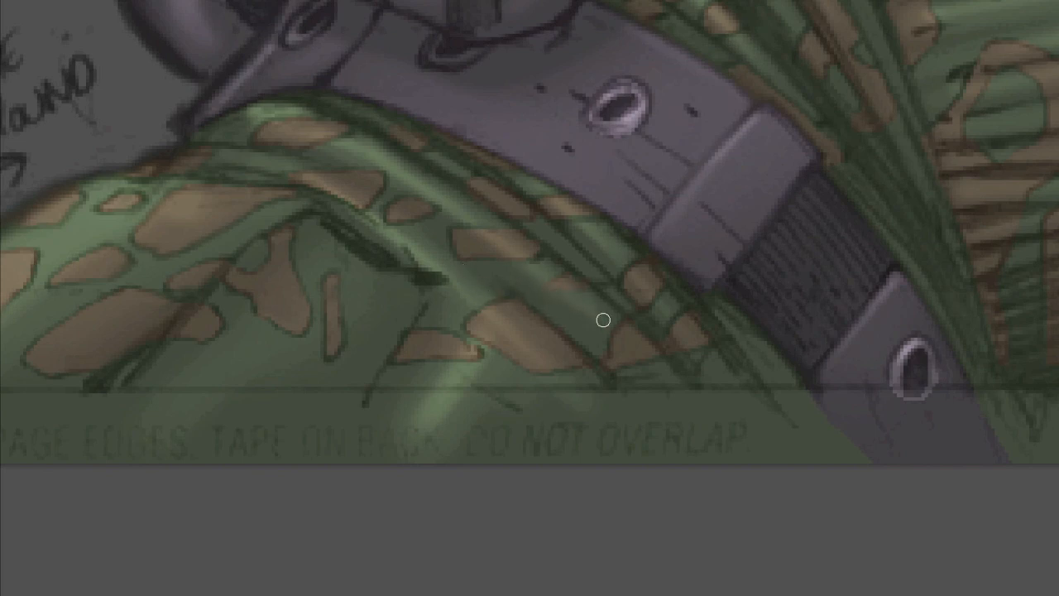
pyautogui.moveTo(884, 293)
pyautogui.mouseDown()
pyautogui.moveTo(806, 399)
pyautogui.moveTo(684, 298)
pyautogui.mouseUp()
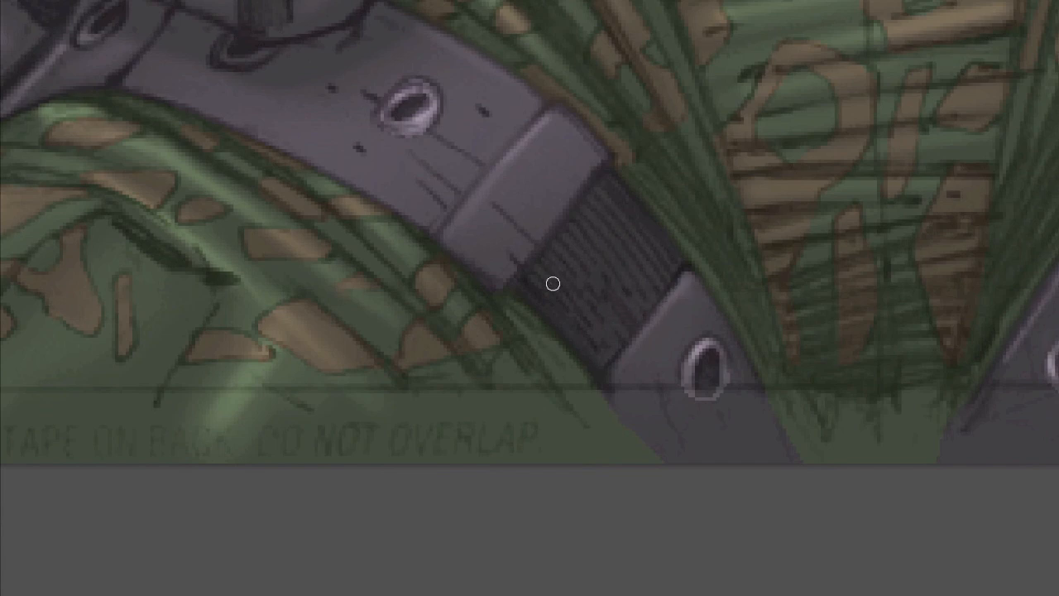
pyautogui.moveTo(460, 249); pyautogui.dragTo(762, 361)
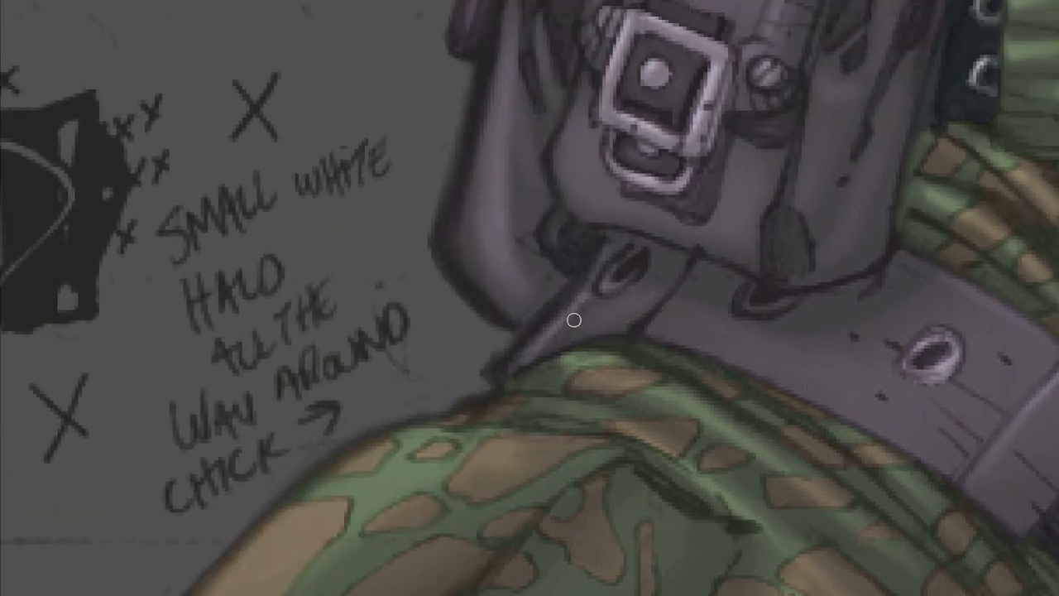
pyautogui.moveTo(717, 160); pyautogui.dragTo(680, 280)
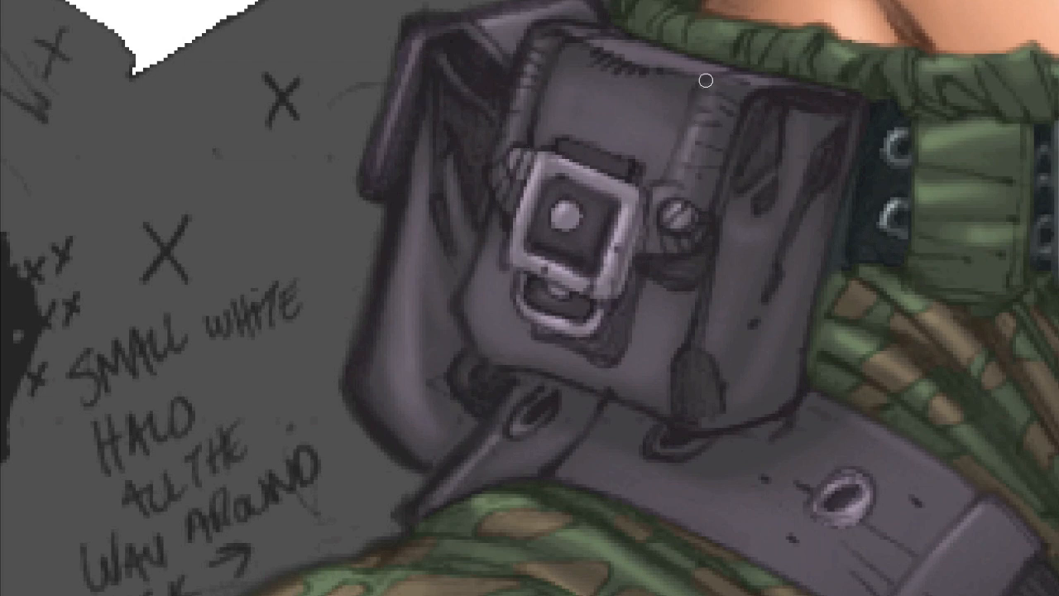
pyautogui.moveTo(793, 102); pyautogui.dragTo(602, 297)
pyautogui.moveTo(604, 212)
pyautogui.mouseDown()
pyautogui.moveTo(742, 111)
pyautogui.moveTo(784, 95)
pyautogui.mouseUp()
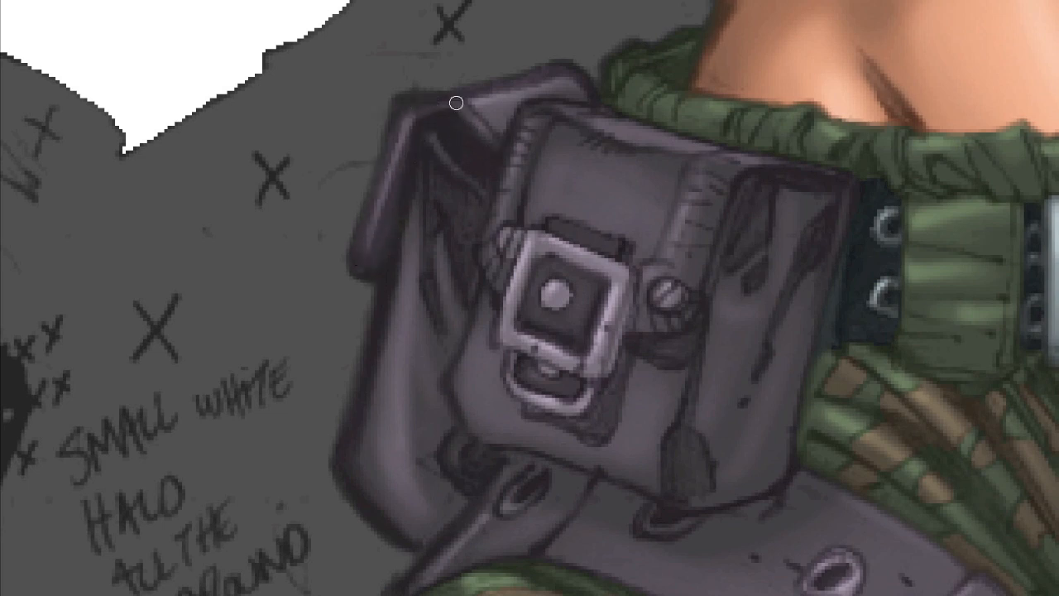
pyautogui.moveTo(640, 40); pyautogui.dragTo(850, 259)
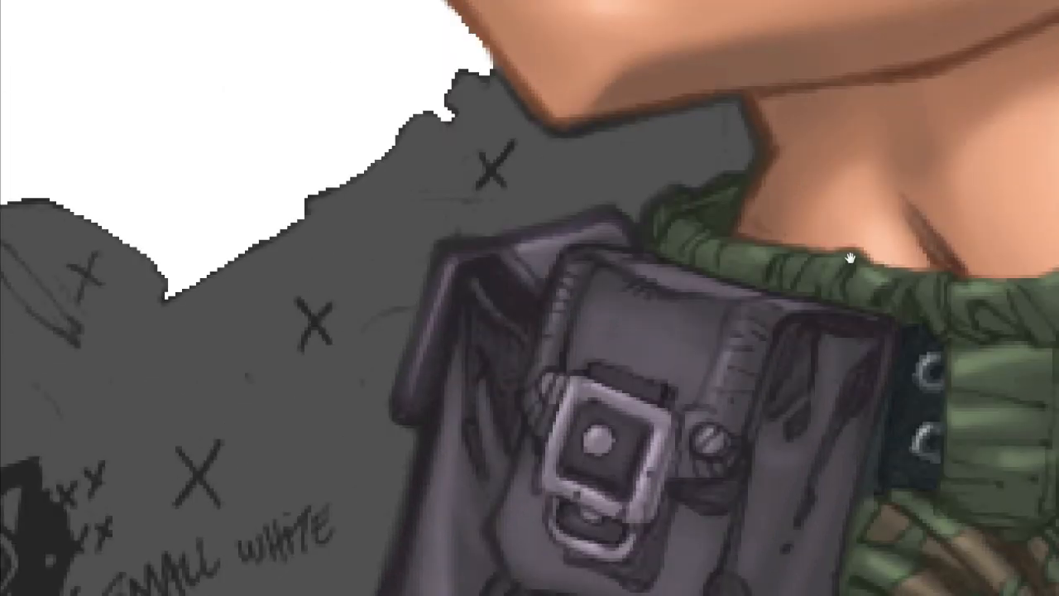
pyautogui.moveTo(979, 392); pyautogui.dragTo(673, 372)
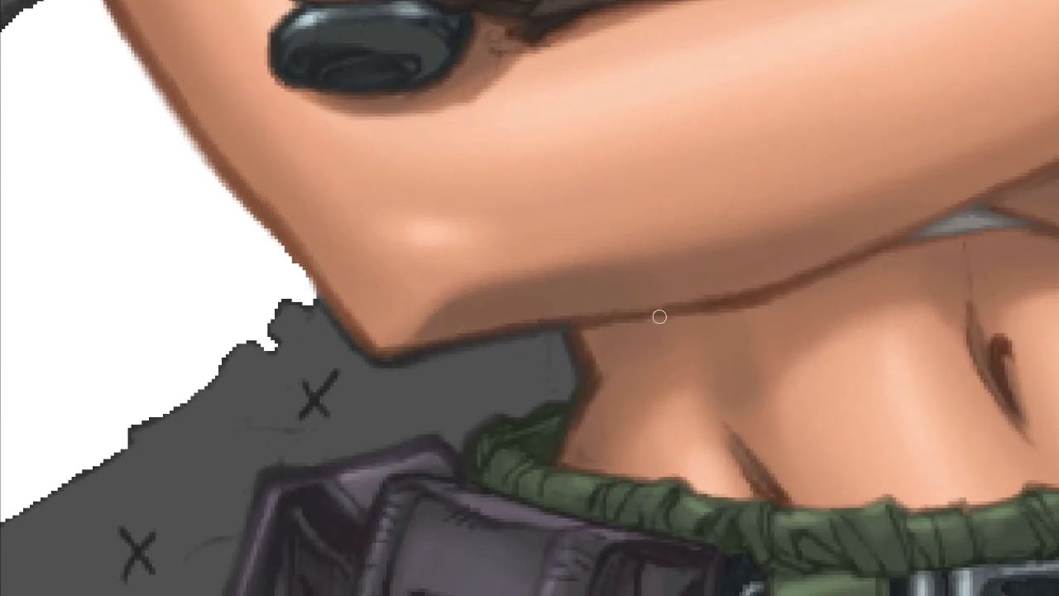
pyautogui.moveTo(806, 329); pyautogui.dragTo(560, 367)
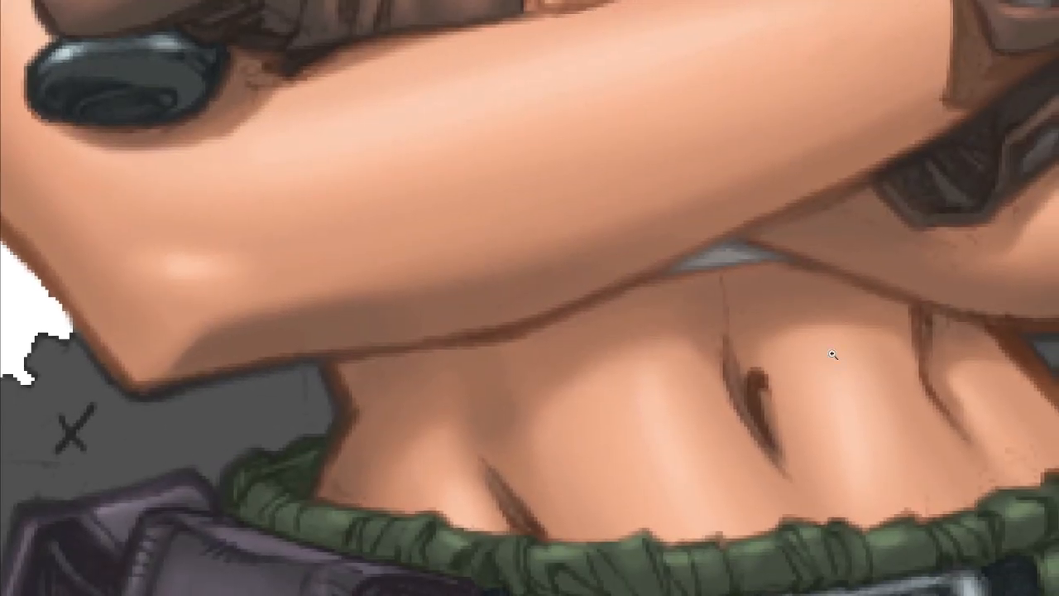
pyautogui.moveTo(834, 355); pyautogui.dragTo(750, 412)
pyautogui.moveTo(839, 373); pyautogui.dragTo(722, 424)
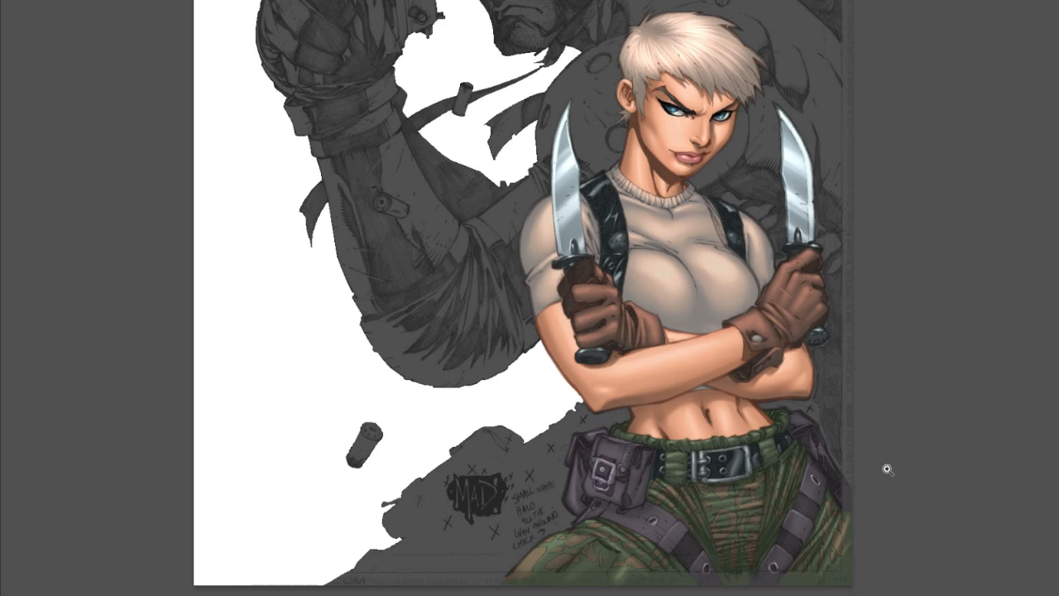
# Step: Undo the stray Brush tool strokes at the base of the right-hand knife blade
pyautogui.moveTo(813, 213); pyautogui.dragTo(876, 186)
pyautogui.moveTo(828, 281); pyautogui.dragTo(877, 255)
pyautogui.moveTo(781, 312); pyautogui.dragTo(815, 307)
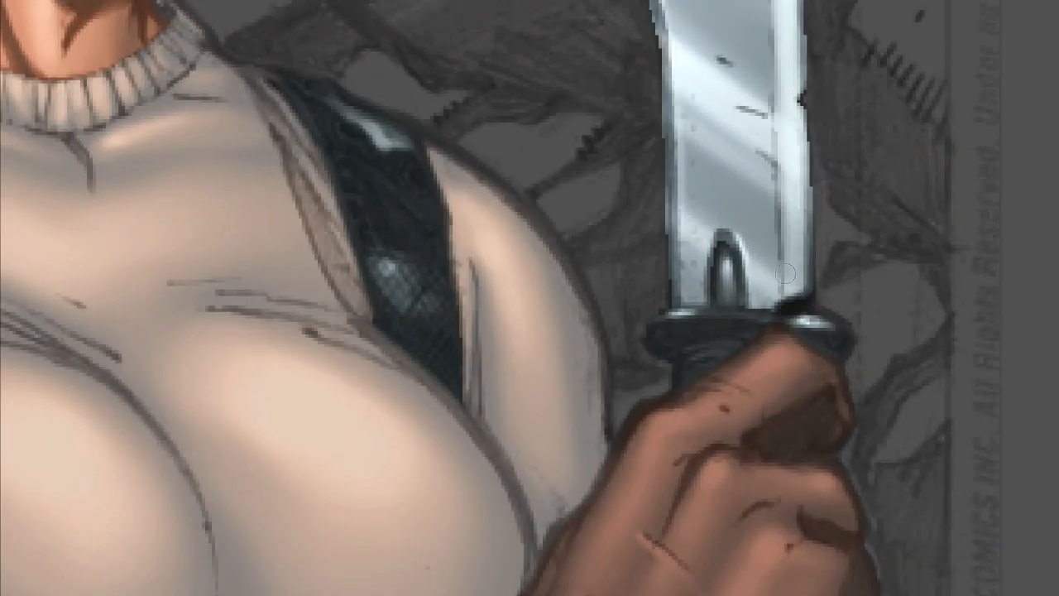
pyautogui.press('Tab')
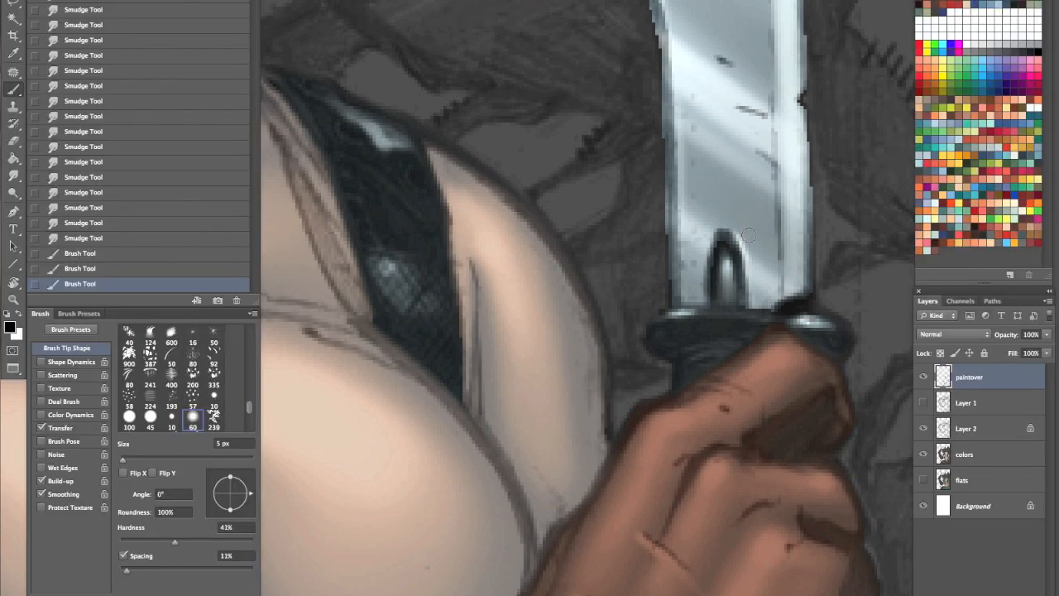
pyautogui.hotkey('ctrl', 'alt', 'z')
pyautogui.hotkey('ctrl', 'alt', 'z')
pyautogui.hotkey('ctrl', 'alt', 'z')
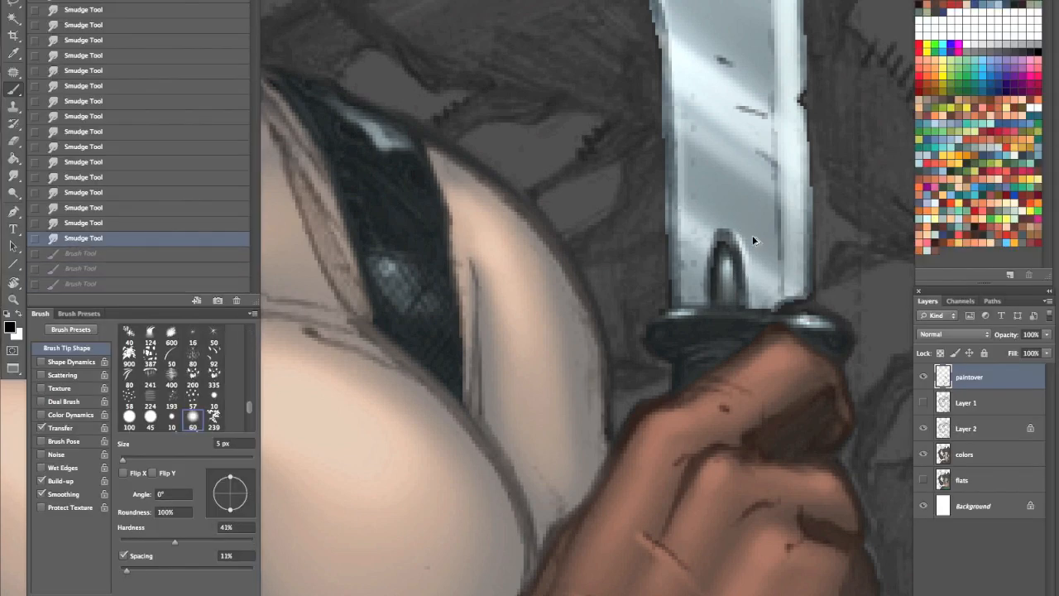
# Step: Smooth the lower inner edge of the right-hand knife blade using the Smudge tool with a smaller tip
pyautogui.click(15, 176)
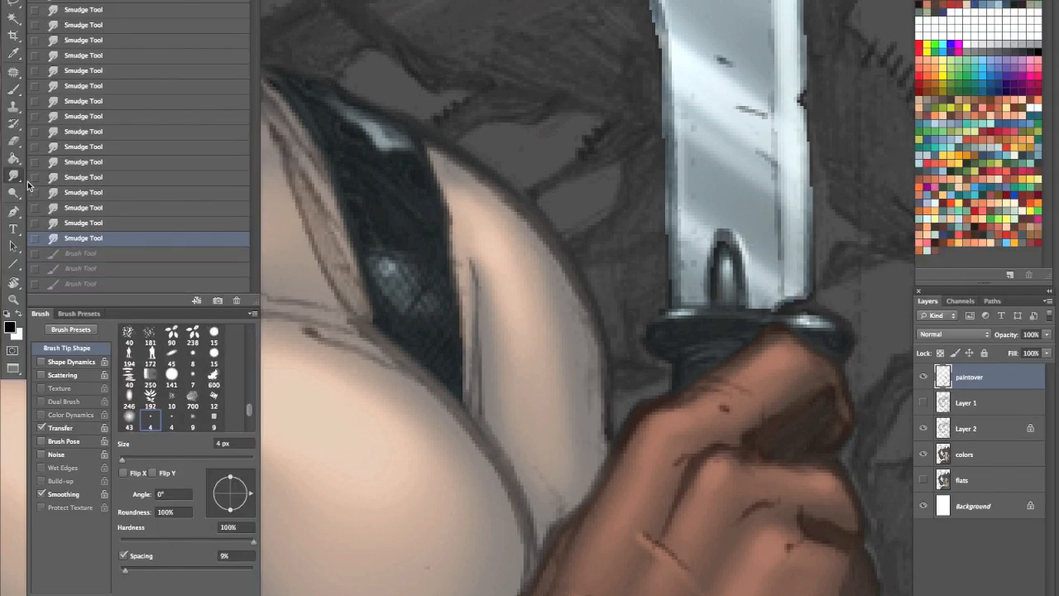
pyautogui.press('[')
pyautogui.press('[')
pyautogui.moveTo(652, 3); pyautogui.dragTo(668, 316)
pyautogui.press(']')
pyautogui.press('Tab')
# Step: Smudge the upper inner edge of the right-hand knife blade in short strokes up toward its tip
pyautogui.moveTo(708, 134); pyautogui.dragTo(690, 463)
pyautogui.moveTo(617, 251); pyautogui.dragTo(619, 292)
pyautogui.moveTo(618, 180); pyautogui.dragTo(619, 235)
pyautogui.moveTo(621, 129); pyautogui.dragTo(622, 174)
pyautogui.moveTo(619, 81); pyautogui.dragTo(622, 136)
pyautogui.moveTo(616, 43); pyautogui.dragTo(619, 85)
pyautogui.moveTo(613, 16); pyautogui.dragTo(615, 55)
# Step: Smooth the outer edge of the right-hand knife blade down toward the guard
pyautogui.moveTo(686, 23); pyautogui.dragTo(651, 258)
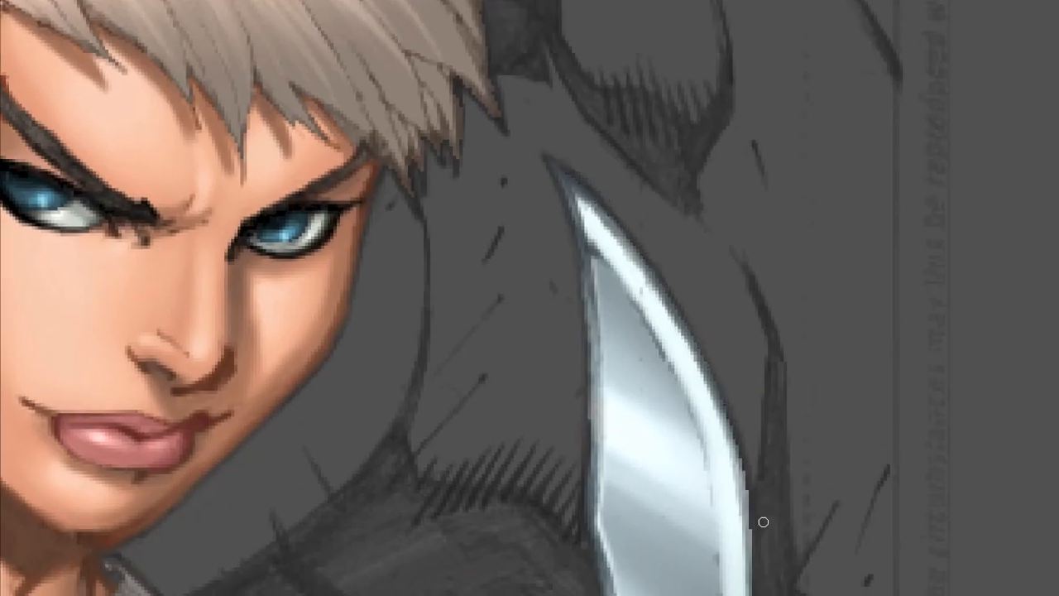
pyautogui.moveTo(757, 492); pyautogui.dragTo(752, 108)
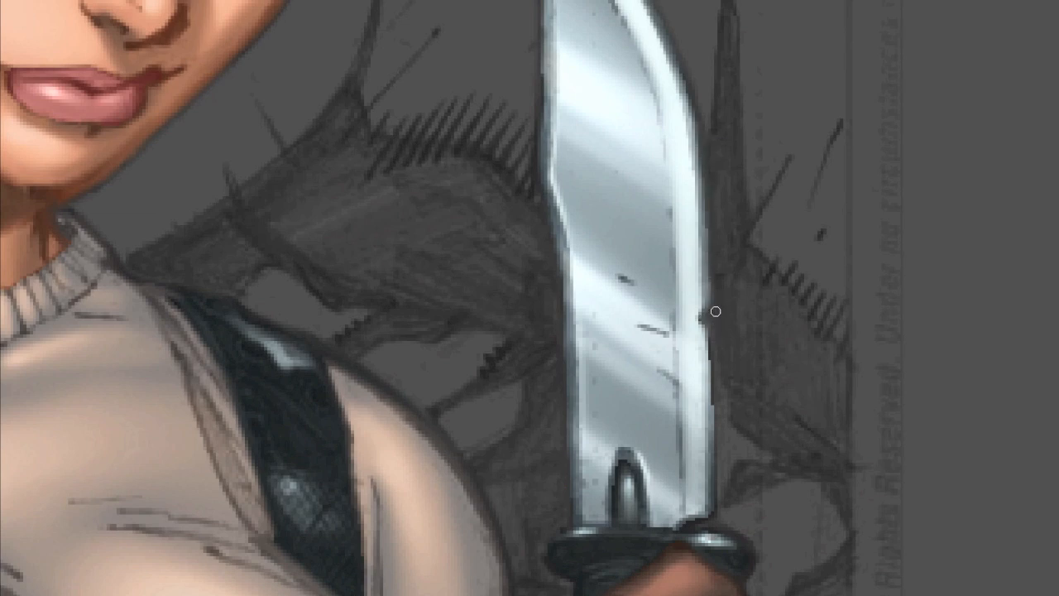
pyautogui.moveTo(713, 336)
pyautogui.mouseDown()
pyautogui.moveTo(716, 523)
pyautogui.moveTo(672, 528)
pyautogui.mouseUp()
# Step: Smooth the inner edge of the left-hand knife blade where it meets the black shoulder strap
pyautogui.moveTo(638, 490); pyautogui.dragTo(611, 544)
pyautogui.moveTo(769, 407)
pyautogui.mouseDown()
pyautogui.moveTo(735, 468)
pyautogui.moveTo(709, 486)
pyautogui.mouseUp()
pyautogui.moveTo(786, 482); pyautogui.dragTo(844, 389)
pyautogui.moveTo(668, 460); pyautogui.dragTo(1006, 438)
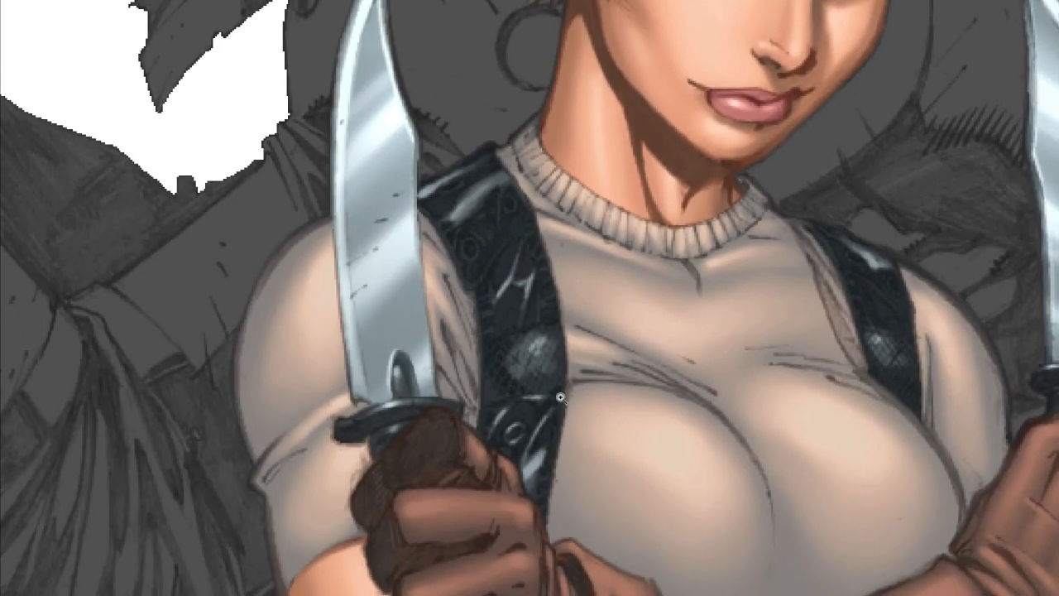
pyautogui.moveTo(440, 374); pyautogui.dragTo(494, 355)
pyautogui.moveTo(612, 322); pyautogui.dragTo(535, 503)
pyautogui.moveTo(655, 287); pyautogui.dragTo(836, 269)
pyautogui.press('Tab')
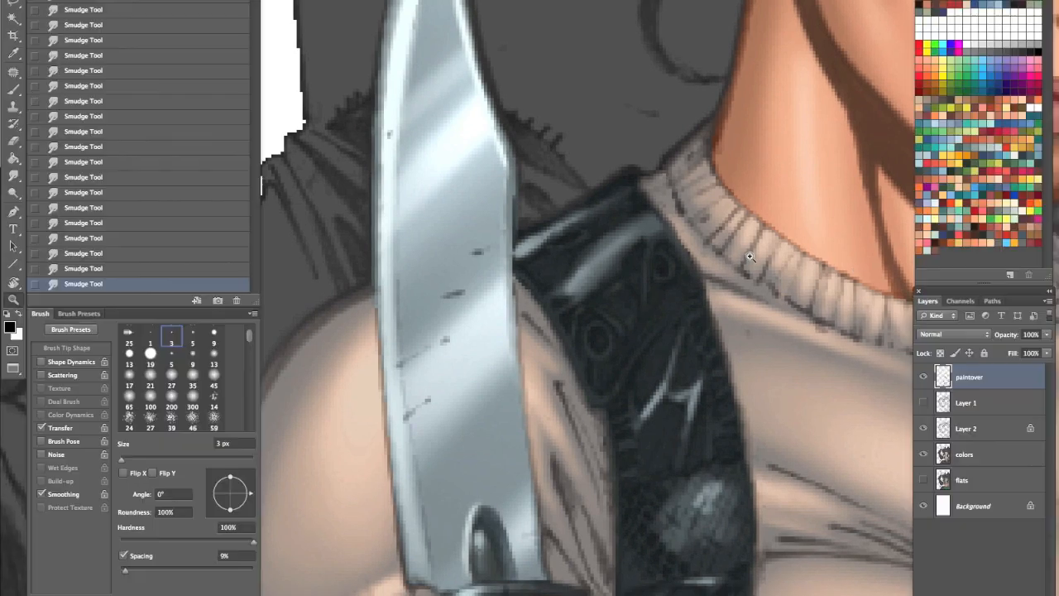
pyautogui.moveTo(514, 197); pyautogui.dragTo(518, 296)
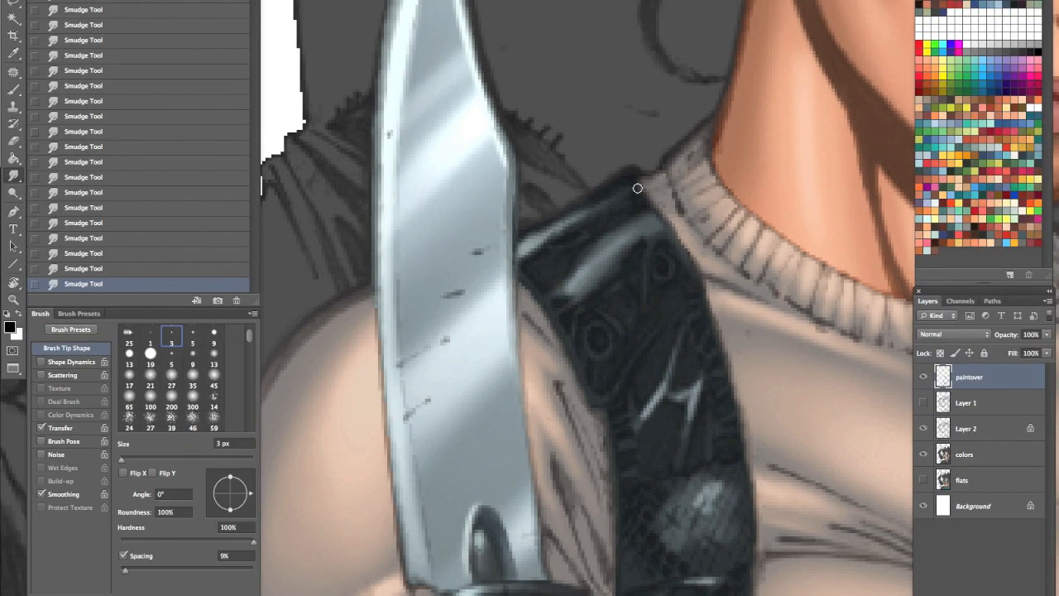
pyautogui.moveTo(384, 402)
pyautogui.mouseDown()
pyautogui.moveTo(407, 575)
pyautogui.moveTo(573, 478)
pyautogui.moveTo(617, 435)
pyautogui.mouseUp()
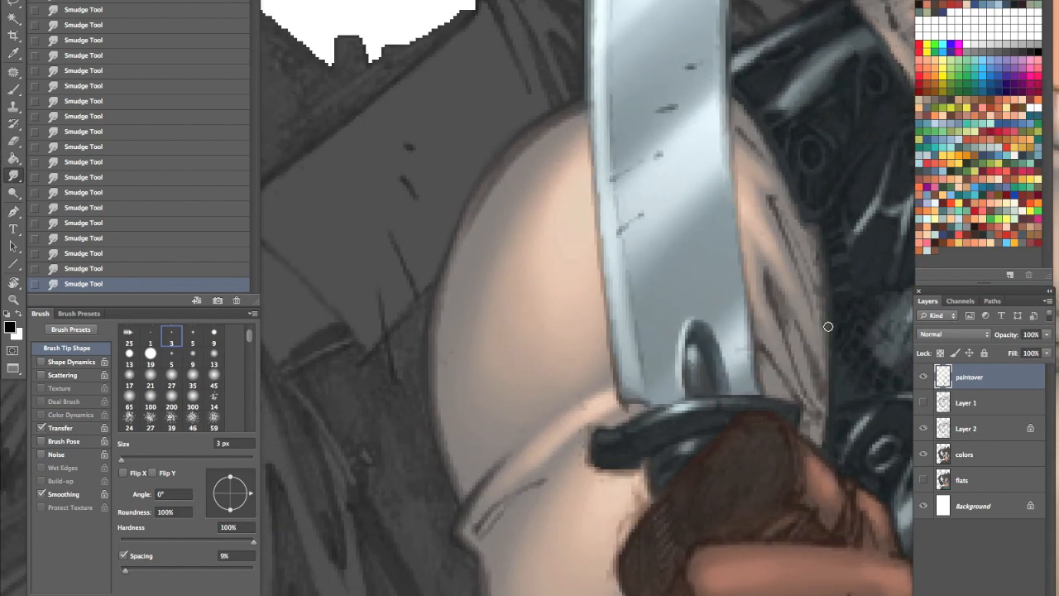
# Step: Smudge the tips of the blonde fringe beside the right-hand eye out into fine points
pyautogui.press('Tab')
pyautogui.moveTo(863, 185); pyautogui.dragTo(756, 385)
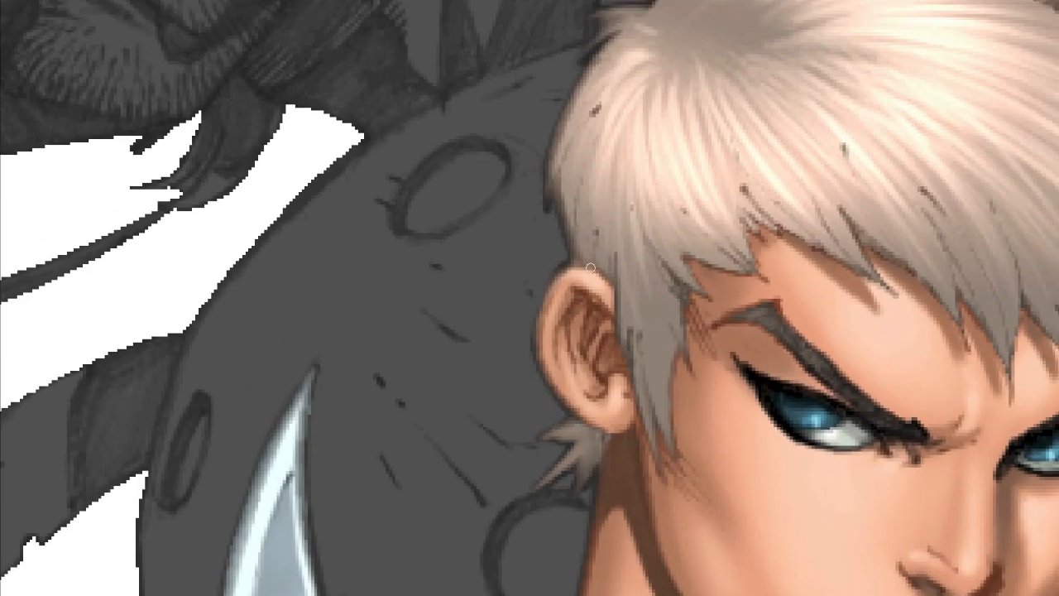
pyautogui.moveTo(700, 185); pyautogui.dragTo(522, 132)
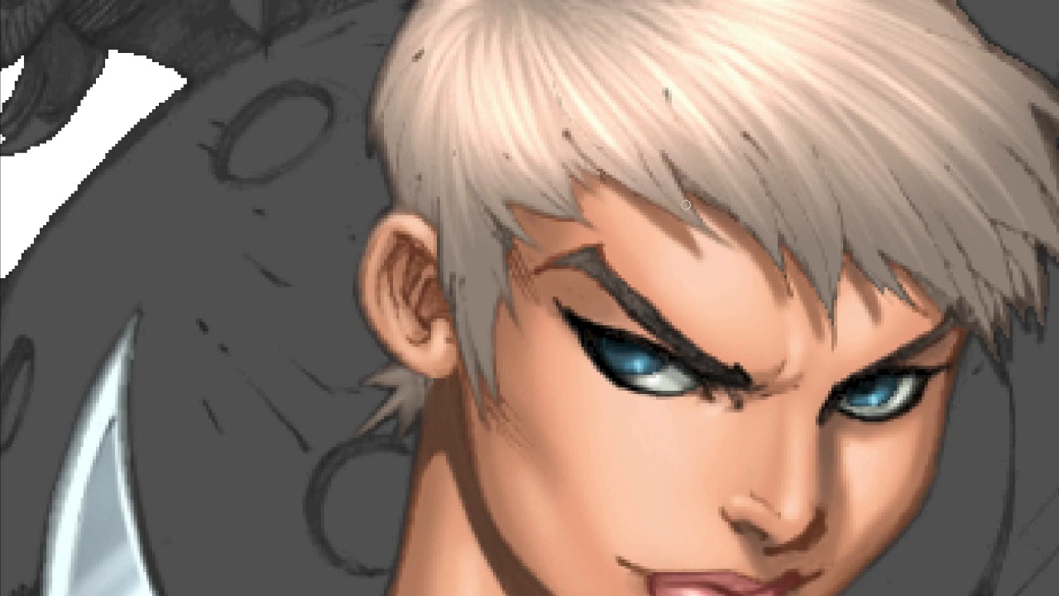
pyautogui.moveTo(671, 168); pyautogui.dragTo(482, 127)
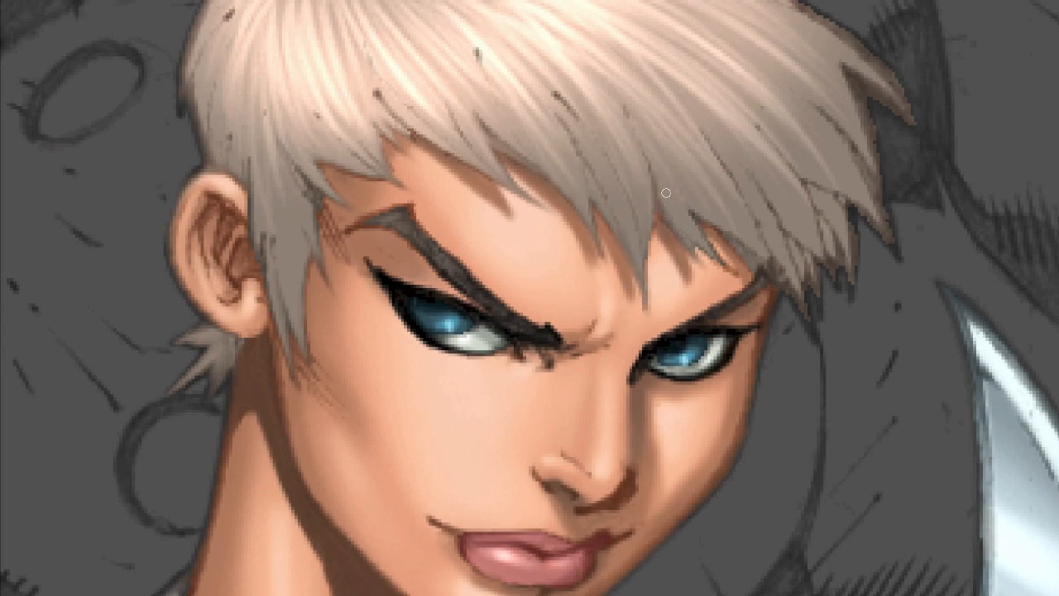
pyautogui.moveTo(733, 237)
pyautogui.mouseDown()
pyautogui.moveTo(757, 290)
pyautogui.moveTo(808, 347)
pyautogui.mouseUp()
pyautogui.moveTo(796, 290); pyautogui.dragTo(814, 350)
pyautogui.moveTo(785, 265); pyautogui.dragTo(820, 328)
pyautogui.moveTo(809, 278)
pyautogui.mouseDown()
pyautogui.moveTo(824, 334)
pyautogui.moveTo(811, 289)
pyautogui.mouseUp()
# Step: Pull the hair strands at the right-hand side of the face out into long tapered wisps
pyautogui.moveTo(811, 251)
pyautogui.mouseDown()
pyautogui.moveTo(840, 317)
pyautogui.moveTo(850, 293)
pyautogui.mouseUp()
pyautogui.moveTo(852, 256); pyautogui.dragTo(853, 303)
pyautogui.moveTo(846, 198); pyautogui.dragTo(903, 283)
pyautogui.moveTo(854, 156); pyautogui.dragTo(896, 236)
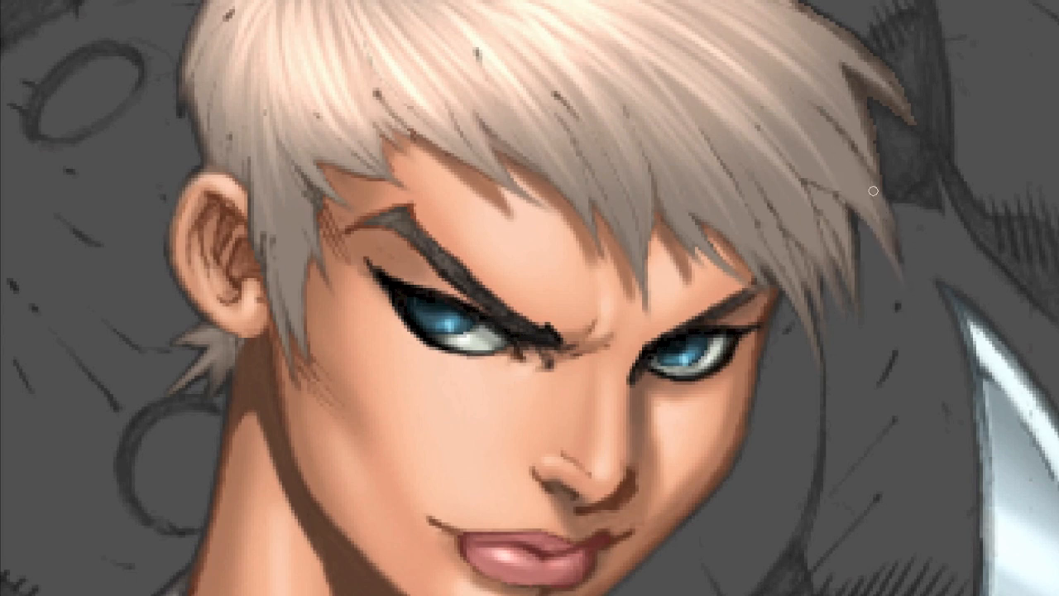
# Step: Smooth the hair edge above the side wisps and extend the protruding lock to a fine point
pyautogui.moveTo(864, 153); pyautogui.dragTo(885, 198)
pyautogui.moveTo(852, 94); pyautogui.dragTo(878, 149)
pyautogui.moveTo(836, 60); pyautogui.dragTo(866, 108)
pyautogui.moveTo(850, 69); pyautogui.dragTo(870, 85)
pyautogui.moveTo(899, 117); pyautogui.dragTo(941, 192)
# Step: Smooth the jagged outer hair outline between the upper tuft and the long side lock
pyautogui.moveTo(887, 59)
pyautogui.mouseDown()
pyautogui.moveTo(837, 140)
pyautogui.moveTo(711, 269)
pyautogui.mouseUp()
pyautogui.moveTo(617, 207); pyautogui.dragTo(737, 317)
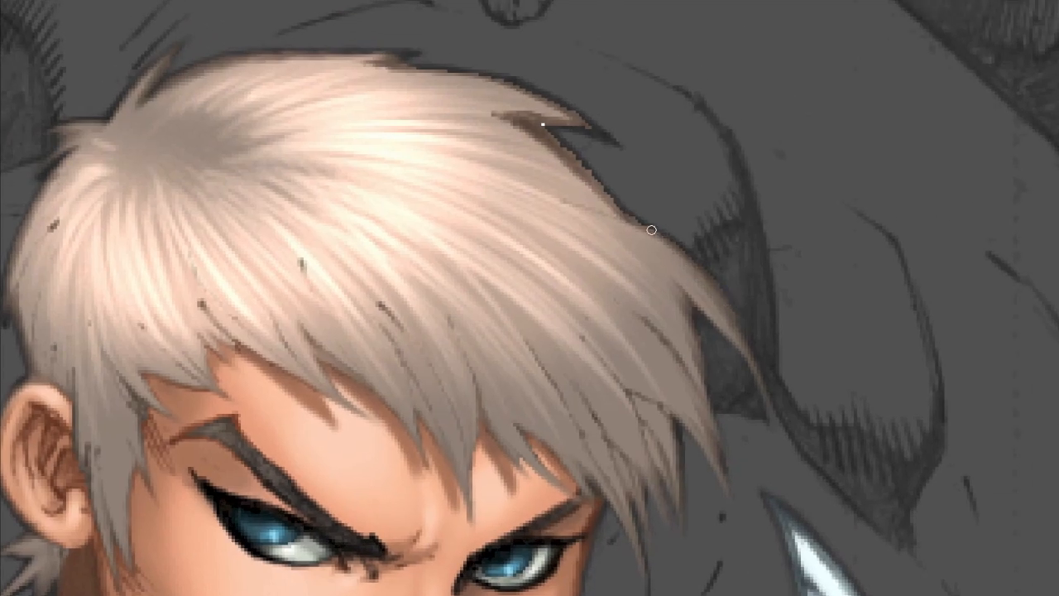
pyautogui.moveTo(532, 134)
pyautogui.mouseDown()
pyautogui.moveTo(619, 219)
pyautogui.moveTo(673, 245)
pyautogui.mouseUp()
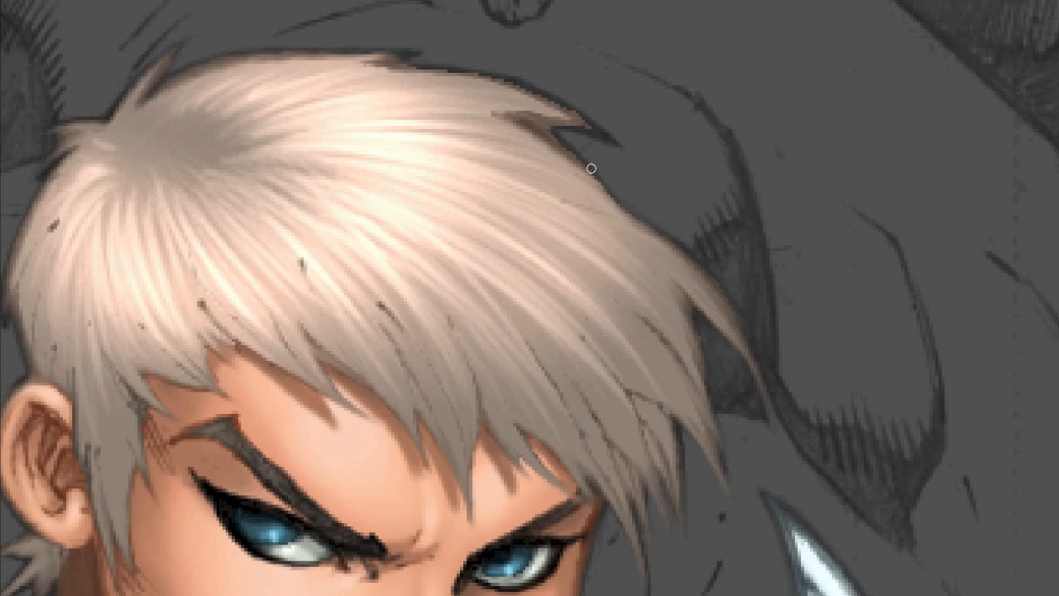
# Step: Smudge the small tuft at the back of the crown outward and smooth the hair outline below it
pyautogui.moveTo(507, 112)
pyautogui.mouseDown()
pyautogui.moveTo(579, 126)
pyautogui.moveTo(507, 120)
pyautogui.moveTo(516, 125)
pyautogui.moveTo(584, 124)
pyautogui.moveTo(657, 175)
pyautogui.moveTo(1003, 308)
pyautogui.mouseUp()
pyautogui.moveTo(558, 183)
pyautogui.mouseDown()
pyautogui.moveTo(774, 174)
pyautogui.moveTo(864, 209)
pyautogui.mouseUp()
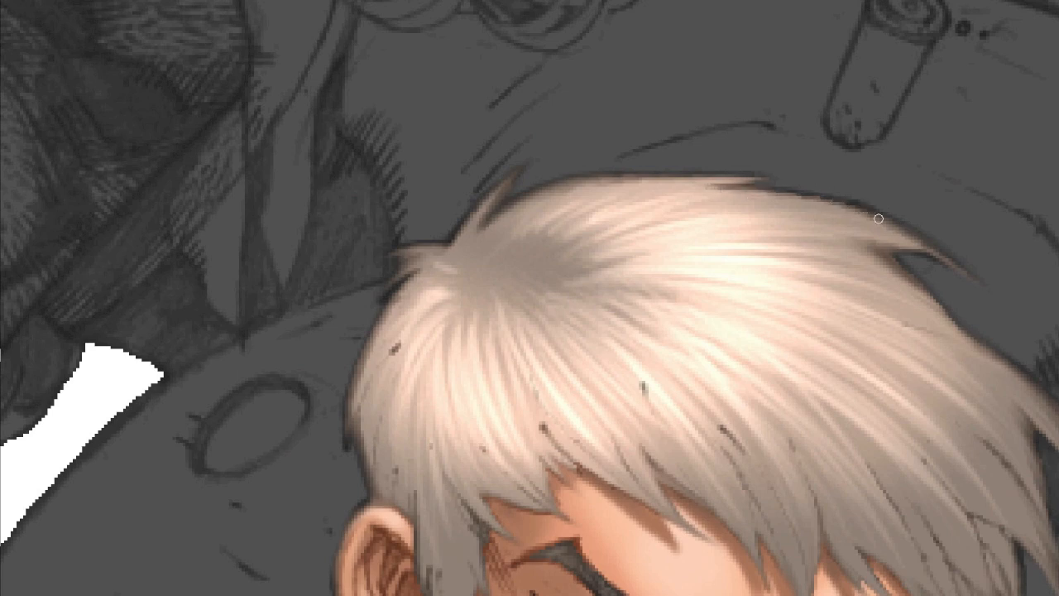
pyautogui.moveTo(449, 246)
pyautogui.mouseDown()
pyautogui.moveTo(466, 212)
pyautogui.moveTo(455, 231)
pyautogui.moveTo(420, 235)
pyautogui.mouseUp()
pyautogui.moveTo(345, 477); pyautogui.dragTo(398, 364)
pyautogui.moveTo(632, 255); pyautogui.dragTo(549, 478)
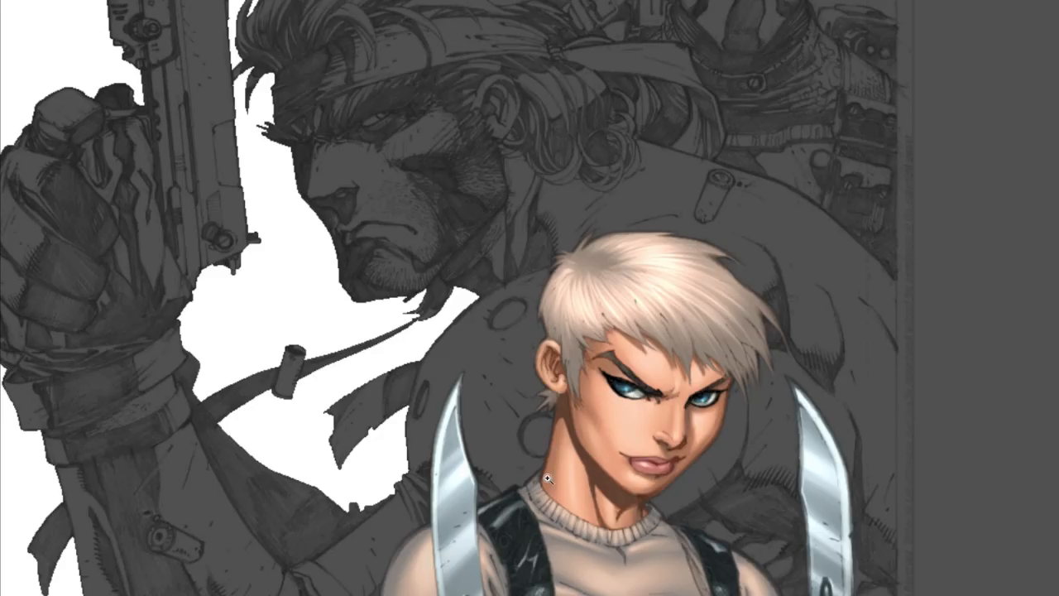
# Step: Undo the last two strokes and smudge the edge beneath the chin
pyautogui.moveTo(771, 463); pyautogui.dragTo(803, 389)
pyautogui.moveTo(776, 507); pyautogui.dragTo(782, 422)
pyautogui.moveTo(712, 332); pyautogui.dragTo(756, 277)
pyautogui.moveTo(654, 347); pyautogui.dragTo(621, 336)
pyautogui.hotkey('ctrl', 'alt', 'z')
pyautogui.hotkey('ctrl', 'alt', 'z')
pyautogui.press('Tab')
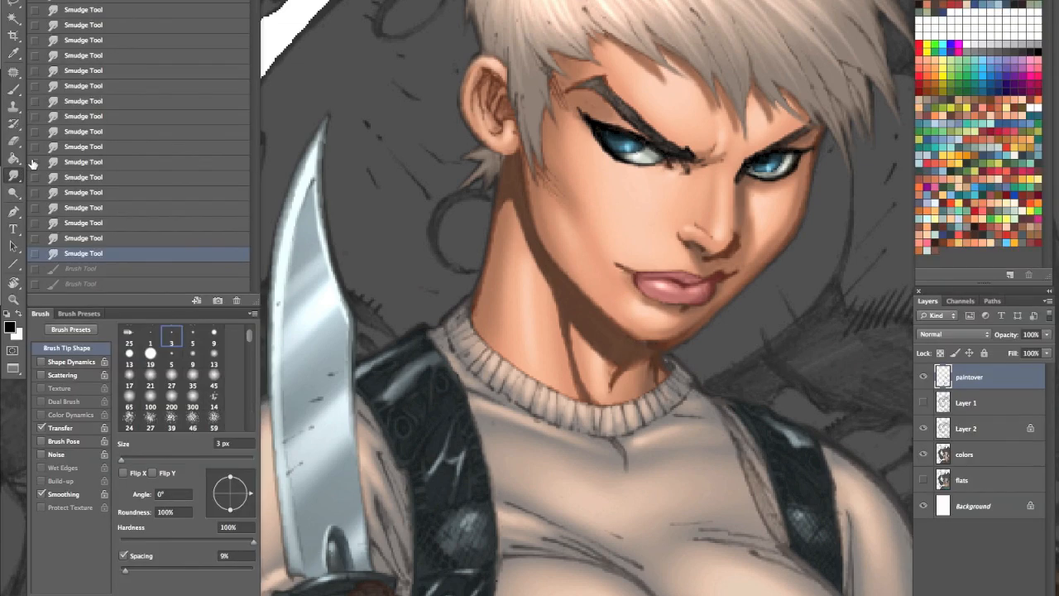
pyautogui.moveTo(651, 346)
pyautogui.mouseDown()
pyautogui.moveTo(639, 340)
pyautogui.moveTo(653, 357)
pyautogui.mouseUp()
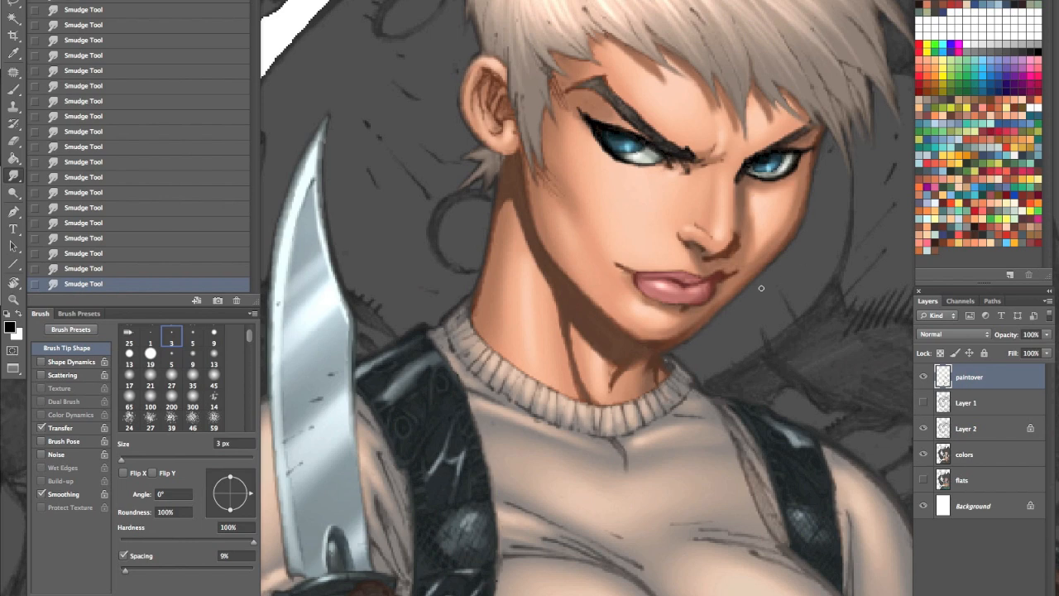
# Step: Sample the skin tone at the chin and paint over the rough outline along the chin, jaw and right-hand cheek
pyautogui.press('b')
pyautogui.keyDown('alt'); pyautogui.click(684, 325); pyautogui.keyUp('alt')
pyautogui.moveTo(678, 328)
pyautogui.mouseDown()
pyautogui.moveTo(692, 321)
pyautogui.moveTo(675, 337)
pyautogui.moveTo(685, 329)
pyautogui.mouseUp()
pyautogui.moveTo(682, 331)
pyautogui.mouseDown()
pyautogui.moveTo(693, 326)
pyautogui.moveTo(672, 335)
pyautogui.mouseUp()
pyautogui.moveTo(806, 183); pyautogui.dragTo(792, 230)
pyautogui.moveTo(793, 225); pyautogui.dragTo(775, 253)
pyautogui.moveTo(774, 252); pyautogui.dragTo(743, 282)
pyautogui.moveTo(727, 297)
pyautogui.mouseDown()
pyautogui.moveTo(708, 317)
pyautogui.moveTo(715, 308)
pyautogui.mouseUp()
pyautogui.moveTo(812, 155)
pyautogui.mouseDown()
pyautogui.moveTo(806, 177)
pyautogui.moveTo(812, 159)
pyautogui.mouseUp()
pyautogui.moveTo(823, 128); pyautogui.dragTo(815, 144)
# Step: Smudge the lower edge of the left-hand eyebrow smooth from its arch toward the nose
pyautogui.press('z')
pyautogui.moveTo(772, 338)
pyautogui.mouseDown()
pyautogui.moveTo(769, 272)
pyautogui.moveTo(693, 232)
pyautogui.moveTo(702, 494)
pyautogui.mouseUp()
pyautogui.click(15, 177)
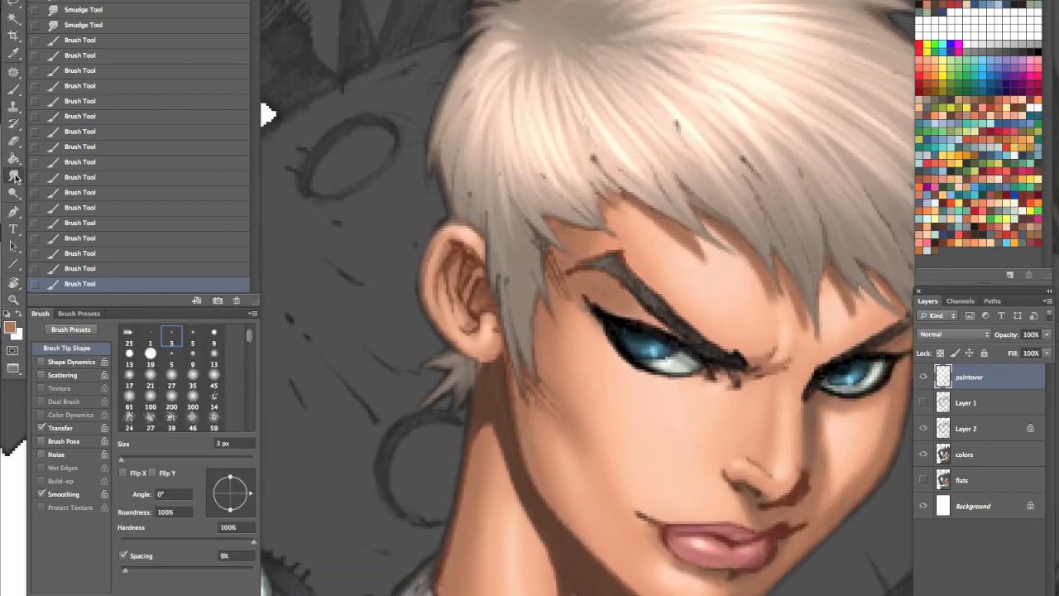
pyautogui.moveTo(606, 268); pyautogui.dragTo(619, 255)
pyautogui.moveTo(607, 263)
pyautogui.mouseDown()
pyautogui.moveTo(618, 257)
pyautogui.moveTo(599, 263)
pyautogui.moveTo(630, 286)
pyautogui.mouseUp()
pyautogui.moveTo(622, 279); pyautogui.dragTo(637, 295)
pyautogui.moveTo(629, 286); pyautogui.dragTo(666, 321)
pyautogui.moveTo(666, 320); pyautogui.dragTo(697, 341)
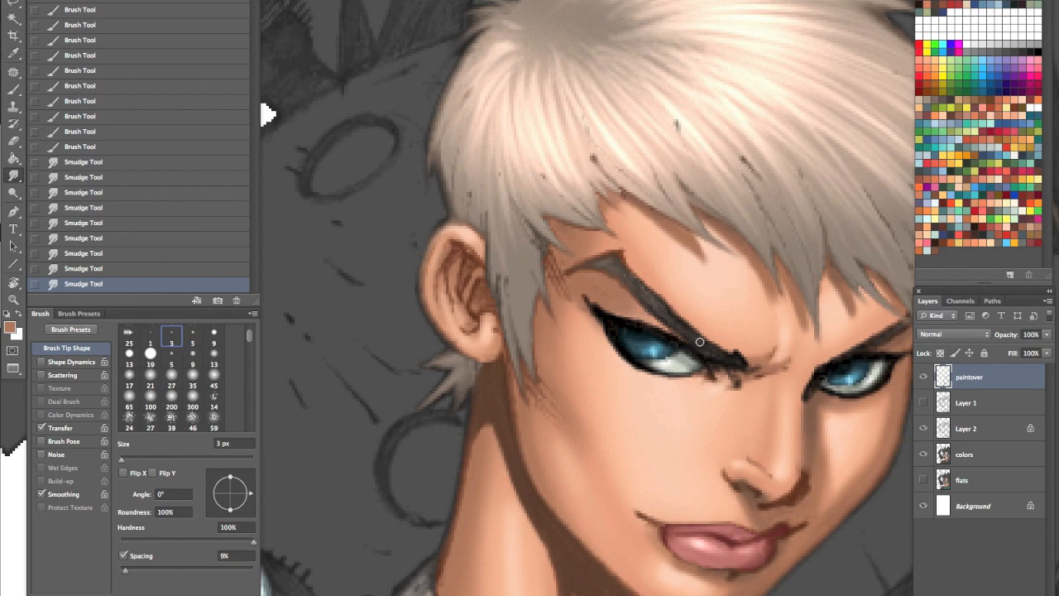
# Step: Smudge the upper edge of the left-hand eyebrow into a clean line down to its inner end
pyautogui.moveTo(642, 288); pyautogui.dragTo(692, 335)
pyautogui.moveTo(648, 293); pyautogui.dragTo(667, 309)
pyautogui.moveTo(627, 276); pyautogui.dragTo(639, 286)
pyautogui.moveTo(634, 281); pyautogui.dragTo(682, 323)
pyautogui.moveTo(680, 321); pyautogui.dragTo(717, 353)
pyautogui.moveTo(717, 350); pyautogui.dragTo(731, 360)
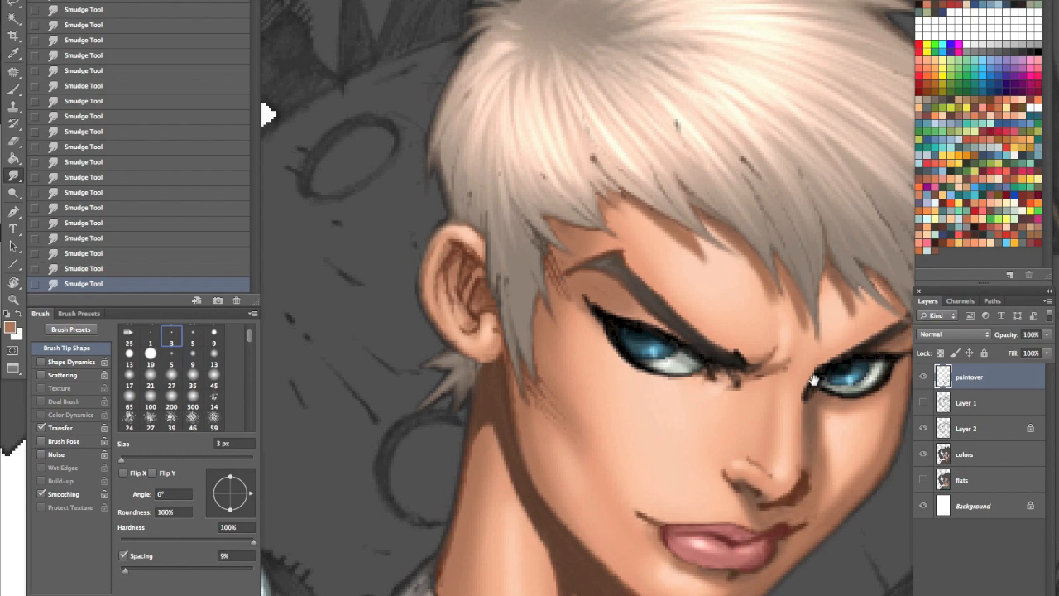
# Step: Paint fine strokes along the outer tail of the left-hand eyebrow with a soft 1–2 px brush
pyautogui.moveTo(860, 368); pyautogui.dragTo(712, 362)
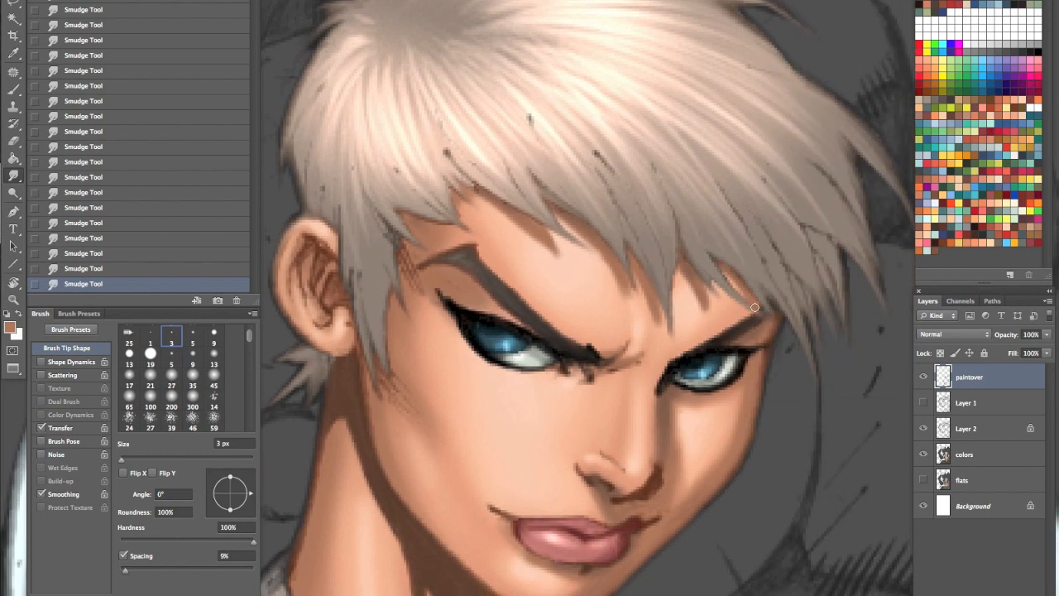
pyautogui.moveTo(678, 464); pyautogui.dragTo(809, 462)
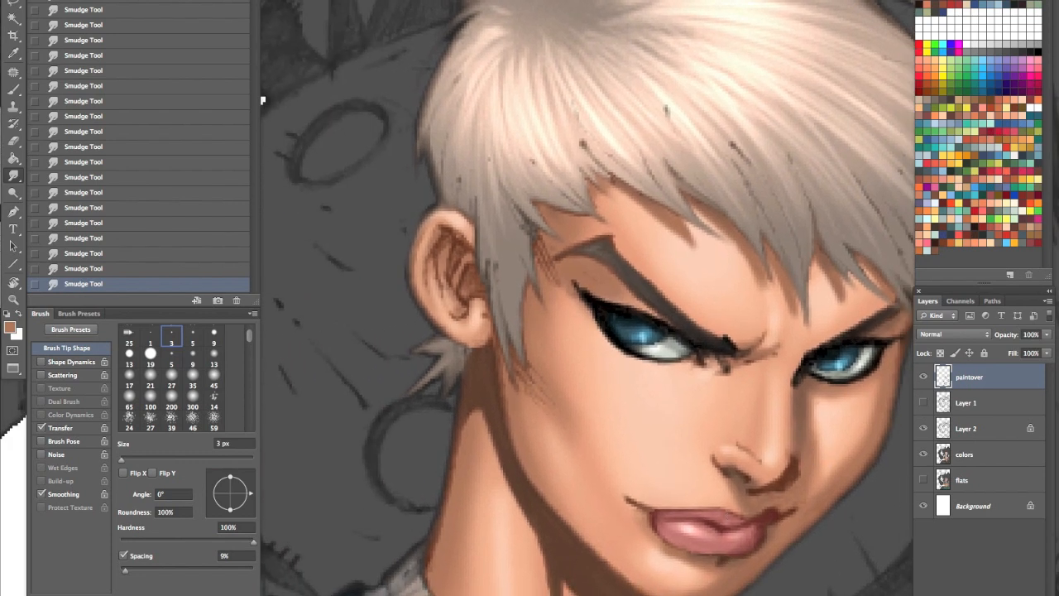
pyautogui.press('b')
pyautogui.press('r')
pyautogui.moveTo(661, 325); pyautogui.dragTo(662, 391)
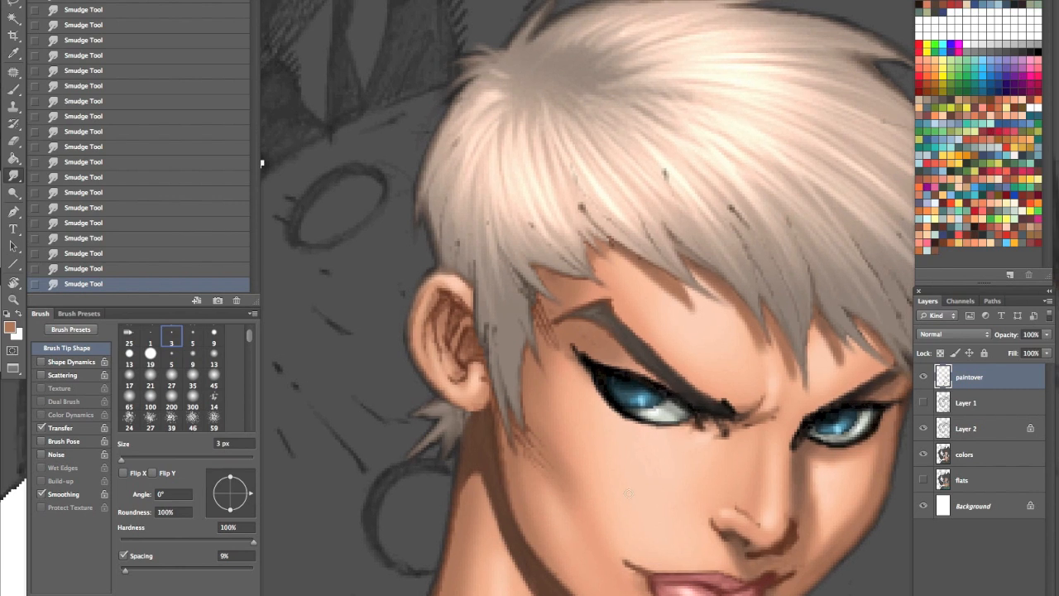
pyautogui.press('b')
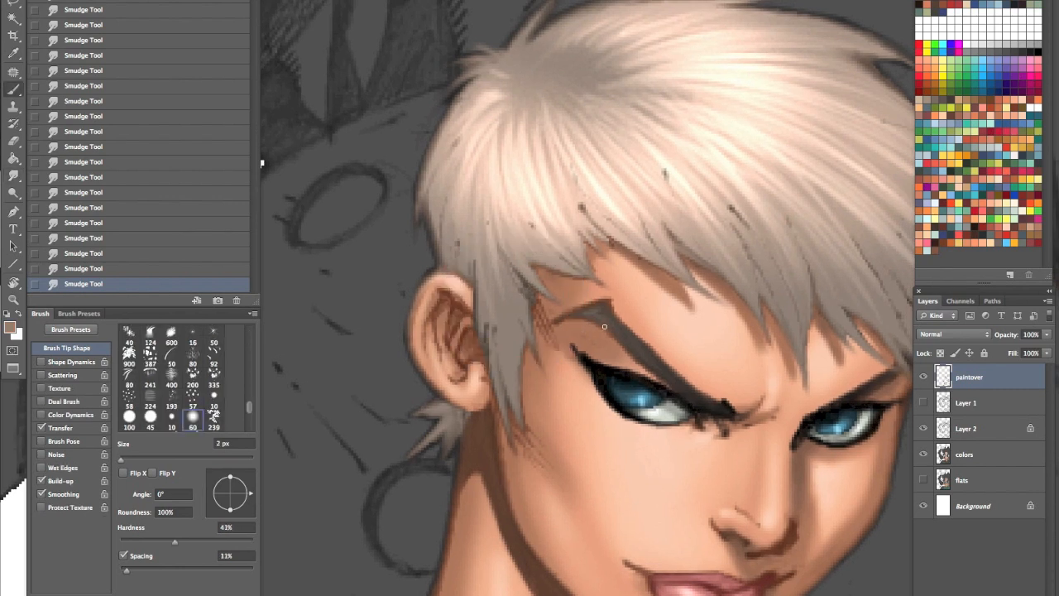
pyautogui.moveTo(605, 305); pyautogui.dragTo(575, 314)
pyautogui.moveTo(584, 309); pyautogui.dragTo(564, 318)
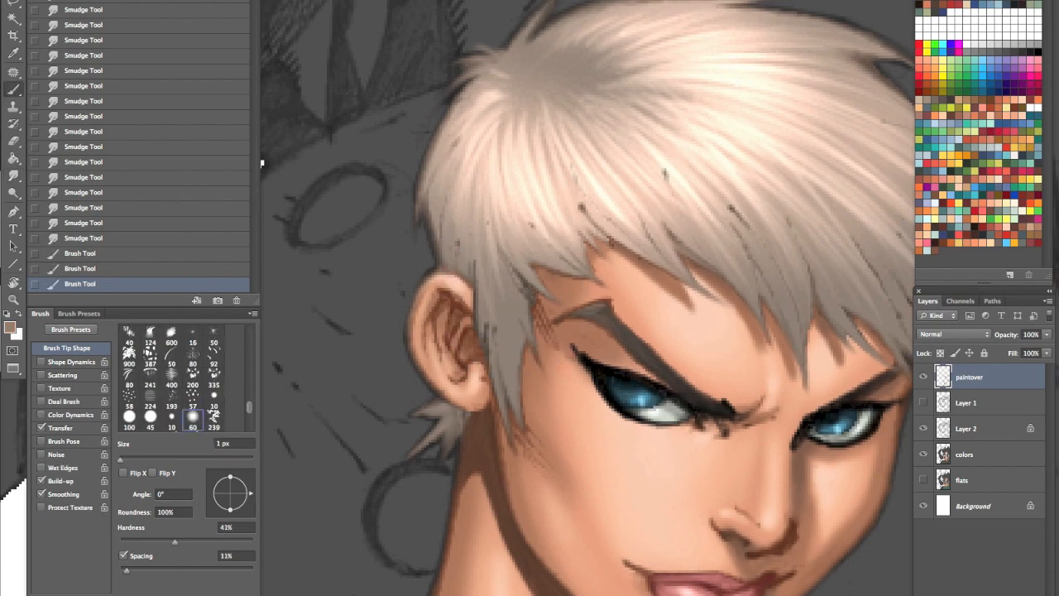
# Step: Load the Hard Edge brush preset and reduce its size to 3 px
pyautogui.click(60, 2)
pyautogui.click(59, 1)
pyautogui.click(59, 2)
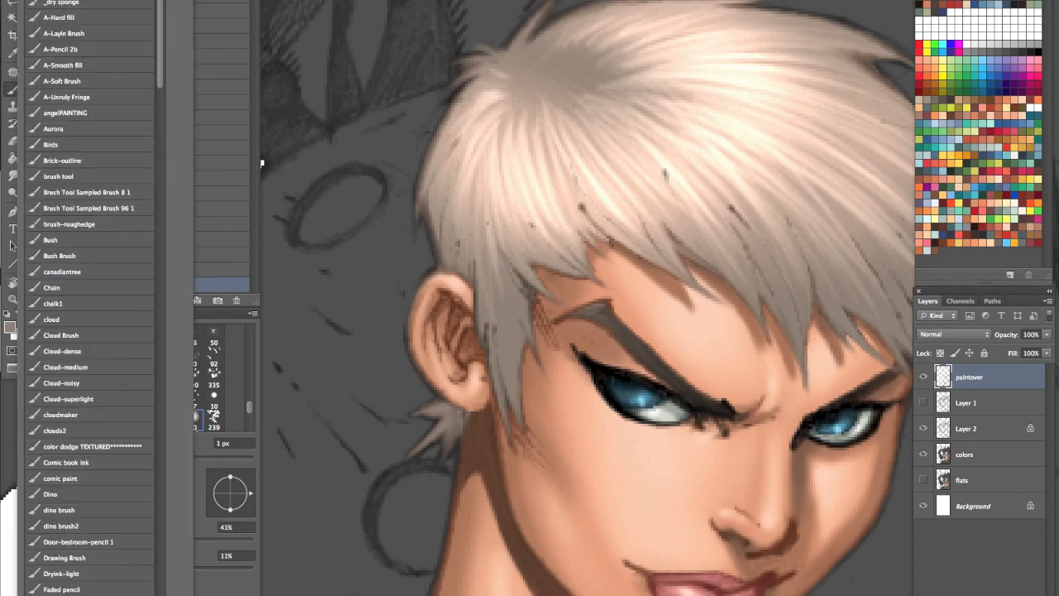
pyautogui.moveTo(162, 102); pyautogui.dragTo(166, 239)
pyautogui.moveTo(161, 244)
pyautogui.mouseDown()
pyautogui.moveTo(155, 341)
pyautogui.moveTo(147, 192)
pyautogui.mouseUp()
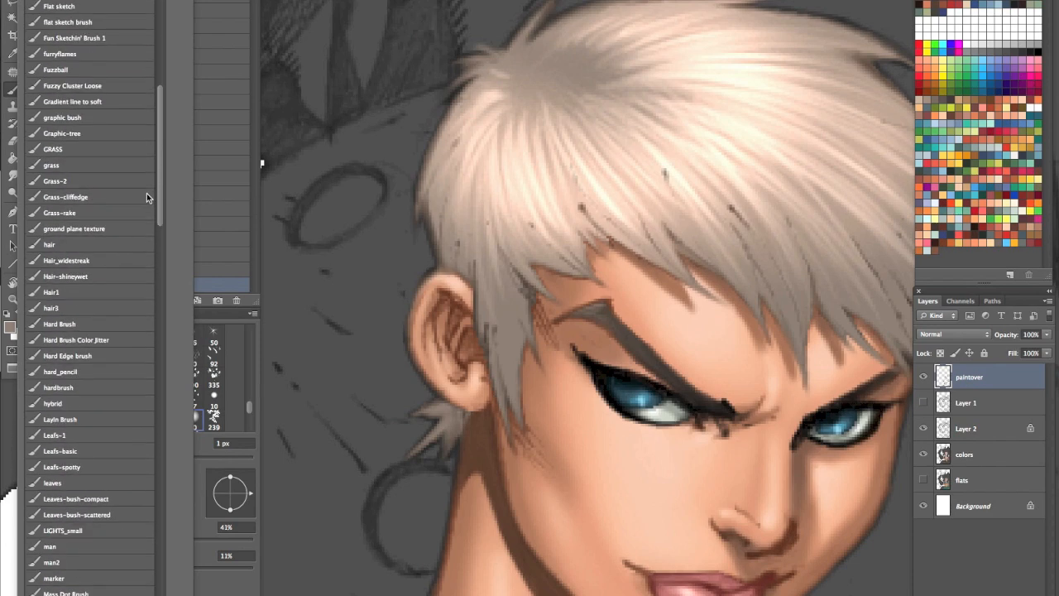
pyautogui.click(86, 357)
pyautogui.click(231, 117)
pyautogui.press('[')
pyautogui.press('[')
pyautogui.press('[')
pyautogui.press('[')
pyautogui.press('[')
pyautogui.press('[')
pyautogui.press('[')
pyautogui.press('[')
pyautogui.press('[')
pyautogui.press('[')
pyautogui.press('[')
pyautogui.press('[')
pyautogui.press('[')
# Step: Paint a lighter grey-brown tone along the left-hand eyebrow from its outer tail toward the nose
pyautogui.moveTo(610, 301)
pyautogui.mouseDown()
pyautogui.moveTo(566, 315)
pyautogui.moveTo(586, 308)
pyautogui.mouseUp()
pyautogui.moveTo(589, 306)
pyautogui.mouseDown()
pyautogui.moveTo(602, 305)
pyautogui.moveTo(580, 321)
pyautogui.moveTo(619, 323)
pyautogui.moveTo(691, 387)
pyautogui.mouseUp()
pyautogui.moveTo(675, 375); pyautogui.dragTo(703, 404)
pyautogui.click(603, 309)
# Step: Smudge the new strokes on the left-hand eyebrow to blend its tail, arch and lower edge
pyautogui.press('r')
pyautogui.moveTo(577, 314); pyautogui.dragTo(590, 308)
pyautogui.moveTo(582, 312); pyautogui.dragTo(599, 307)
pyautogui.moveTo(590, 309)
pyautogui.mouseDown()
pyautogui.moveTo(607, 309)
pyautogui.moveTo(627, 333)
pyautogui.mouseUp()
pyautogui.moveTo(624, 329); pyautogui.dragTo(642, 349)
pyautogui.moveTo(639, 346); pyautogui.dragTo(672, 378)
pyautogui.moveTo(668, 373); pyautogui.dragTo(683, 388)
pyautogui.moveTo(617, 313); pyautogui.dragTo(635, 332)
pyautogui.moveTo(632, 329); pyautogui.dragTo(647, 344)
pyautogui.moveTo(644, 340)
pyautogui.mouseDown()
pyautogui.moveTo(660, 357)
pyautogui.moveTo(701, 227)
pyautogui.mouseUp()
# Step: Sample the blonde hair color and paint fine strands over the sideburn in front of the ear
pyautogui.press('b')
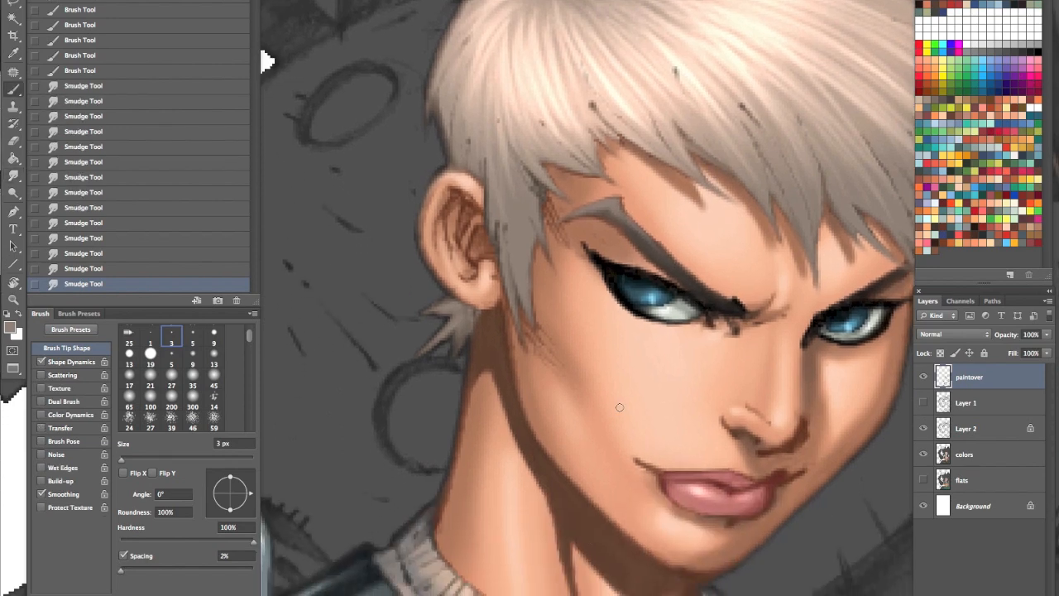
pyautogui.press('z')
pyautogui.keyDown('alt'); pyautogui.click(609, 550); pyautogui.keyUp('alt')
pyautogui.click(706, 353)
pyautogui.press('b')
pyautogui.keyDown('alt'); pyautogui.click(532, 220); pyautogui.keyUp('alt')
pyautogui.moveTo(523, 235); pyautogui.dragTo(547, 303)
pyautogui.moveTo(527, 260); pyautogui.dragTo(541, 308)
pyautogui.moveTo(529, 273); pyautogui.dragTo(536, 347)
pyautogui.moveTo(526, 273)
pyautogui.mouseDown()
pyautogui.moveTo(532, 331)
pyautogui.moveTo(525, 307)
pyautogui.mouseUp()
pyautogui.moveTo(515, 258); pyautogui.dragTo(523, 308)
pyautogui.moveTo(513, 277); pyautogui.dragTo(520, 335)
# Step: Paint light strands into the small hair tuft below and behind the ear
pyautogui.moveTo(513, 306)
pyautogui.mouseDown()
pyautogui.moveTo(522, 356)
pyautogui.moveTo(455, 377)
pyautogui.mouseUp()
pyautogui.moveTo(479, 372)
pyautogui.mouseDown()
pyautogui.moveTo(455, 397)
pyautogui.moveTo(465, 390)
pyautogui.mouseUp()
pyautogui.moveTo(487, 374); pyautogui.dragTo(470, 404)
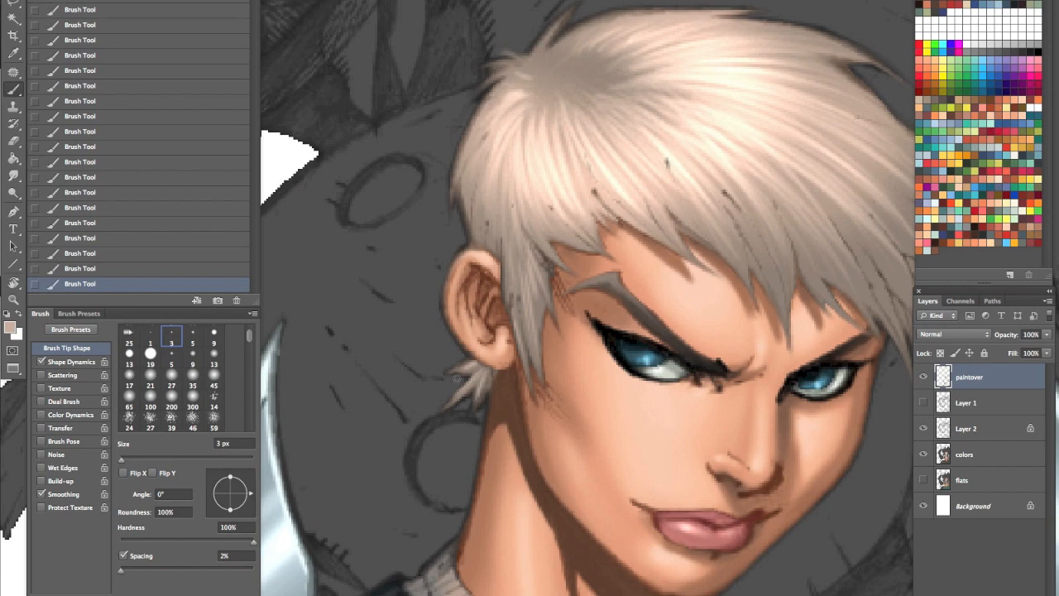
# Step: Touch up the arch of the left-hand eyebrow and smudge the edges of both eyebrows smooth
pyautogui.moveTo(784, 260); pyautogui.dragTo(617, 245)
pyautogui.moveTo(449, 260)
pyautogui.mouseDown()
pyautogui.moveTo(412, 273)
pyautogui.moveTo(463, 283)
pyautogui.mouseUp()
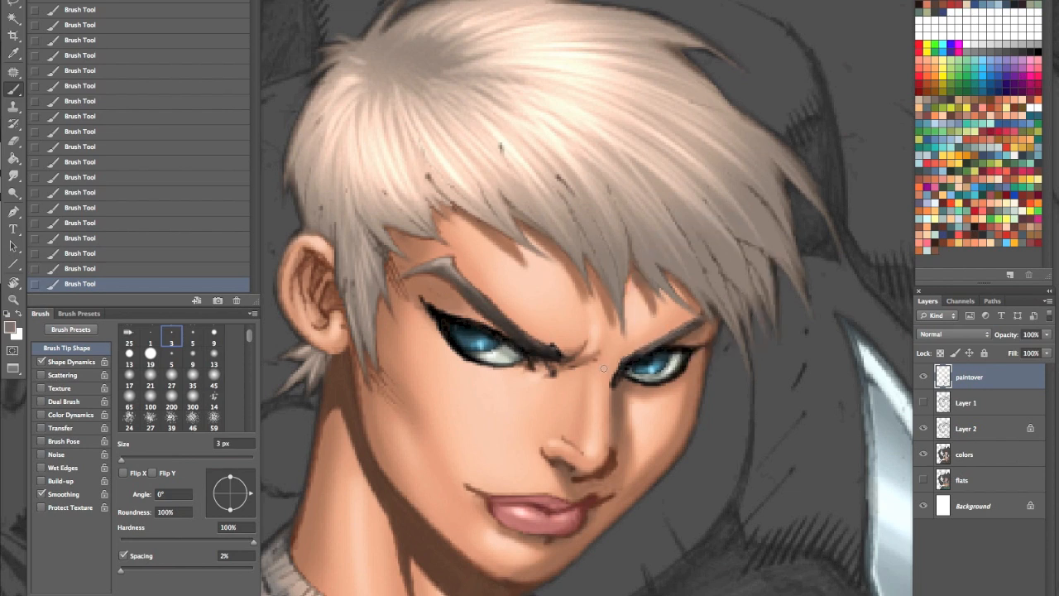
pyautogui.press('r')
pyautogui.moveTo(661, 339); pyautogui.dragTo(638, 357)
pyautogui.moveTo(546, 345)
pyautogui.mouseDown()
pyautogui.moveTo(517, 329)
pyautogui.moveTo(534, 342)
pyautogui.mouseUp()
pyautogui.moveTo(517, 329); pyautogui.dragTo(546, 348)
pyautogui.moveTo(645, 355); pyautogui.dragTo(693, 328)
pyautogui.moveTo(705, 320); pyautogui.dragTo(684, 334)
pyautogui.moveTo(626, 368); pyautogui.dragTo(637, 358)
pyautogui.moveTo(642, 354); pyautogui.dragTo(672, 335)
pyautogui.moveTo(543, 350)
pyautogui.mouseDown()
pyautogui.moveTo(531, 339)
pyautogui.moveTo(559, 355)
pyautogui.mouseUp()
pyautogui.moveTo(538, 340); pyautogui.dragTo(563, 356)
# Step: Sample the skin tone beside the nose and dab it down the nose's right-hand edge to cover the rough line
pyautogui.press('z')
pyautogui.moveTo(671, 343)
pyautogui.mouseDown()
pyautogui.moveTo(592, 434)
pyautogui.moveTo(683, 335)
pyautogui.mouseUp()
pyautogui.moveTo(673, 470); pyautogui.dragTo(710, 383)
pyautogui.moveTo(669, 500); pyautogui.dragTo(751, 407)
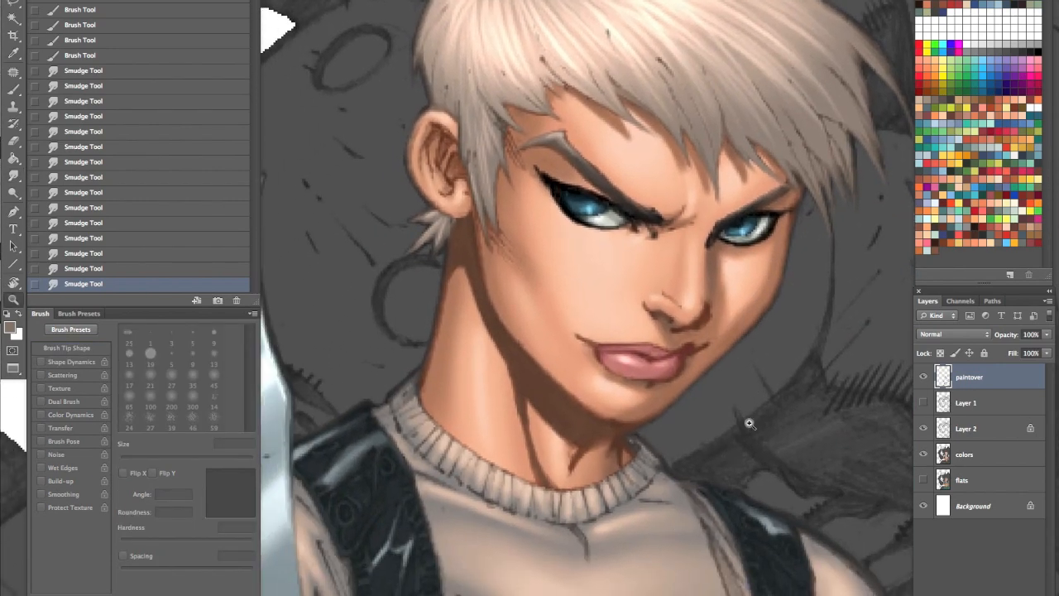
pyautogui.press('b')
pyautogui.keyDown('alt'); pyautogui.click(708, 301); pyautogui.keyUp('alt')
pyautogui.click(708, 301)
pyautogui.click(706, 303)
pyautogui.click(705, 303)
pyautogui.click(707, 298)
pyautogui.click(707, 302)
pyautogui.click(708, 307)
pyautogui.click(709, 310)
pyautogui.click(707, 314)
pyautogui.click(705, 321)
# Step: Dab skin tone on the chin edge, and resample the skin to retouch the side of the nose
pyautogui.click(671, 412)
pyautogui.click(666, 417)
pyautogui.keyDown('alt'); pyautogui.click(700, 281); pyautogui.keyUp('alt')
pyautogui.click(705, 290)
pyautogui.click(706, 298)
# Step: Paint thin white highlights on the left-hand shoulder strap using a 1 px brush
pyautogui.press('z')
pyautogui.keyDown('alt'); pyautogui.click(653, 515); pyautogui.keyUp('alt')
pyautogui.keyDown('alt'); pyautogui.click(715, 442); pyautogui.keyUp('alt')
pyautogui.keyDown('alt'); pyautogui.click(755, 416); pyautogui.keyUp('alt')
pyautogui.moveTo(744, 416)
pyautogui.mouseDown()
pyautogui.moveTo(709, 389)
pyautogui.moveTo(679, 342)
pyautogui.mouseUp()
pyautogui.click(721, 283)
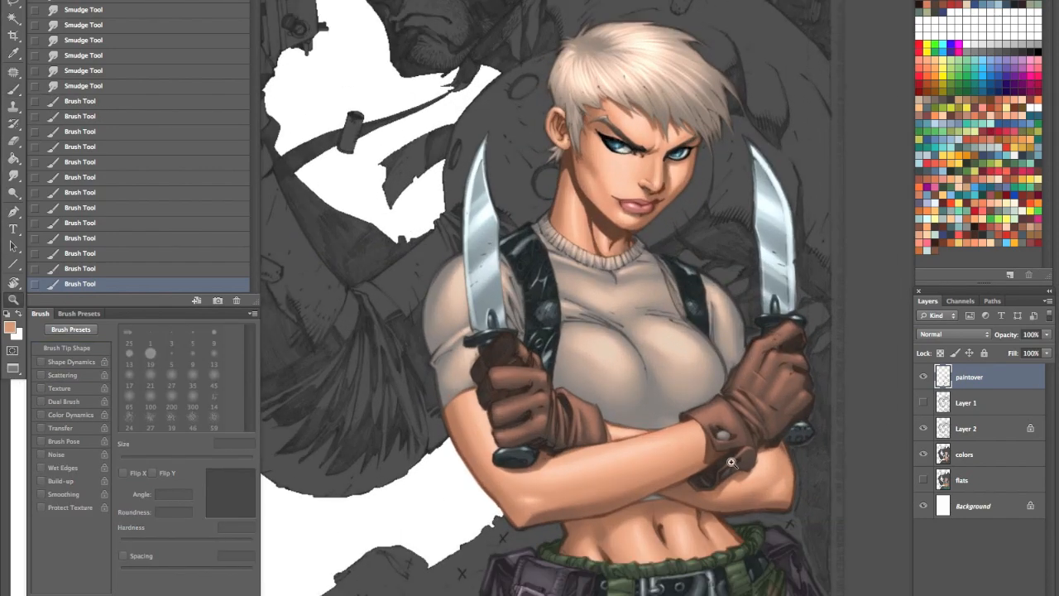
pyautogui.click(600, 307)
pyautogui.moveTo(599, 333); pyautogui.dragTo(689, 374)
pyautogui.press('d')
pyautogui.press('x')
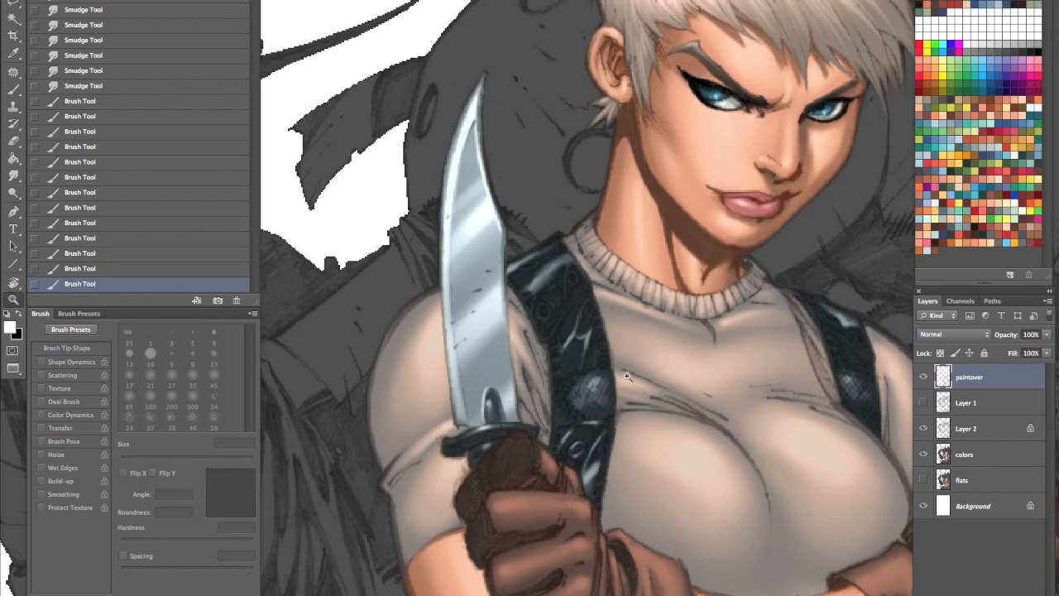
pyautogui.click(594, 344)
pyautogui.press('b')
pyautogui.press(',')
pyautogui.press(',')
pyautogui.press('.')
pyautogui.moveTo(496, 244); pyautogui.dragTo(532, 214)
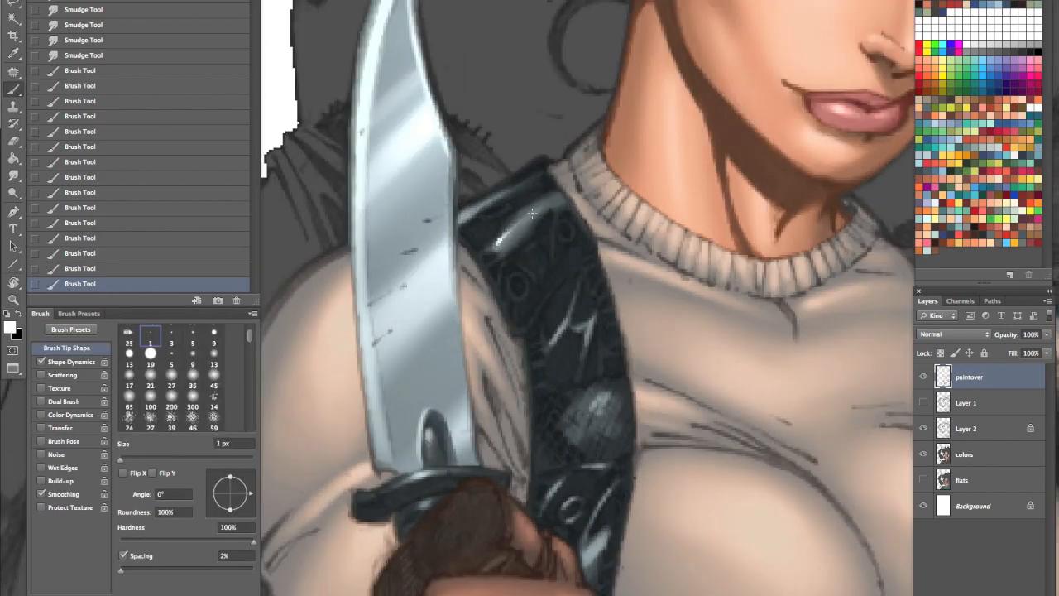
pyautogui.moveTo(460, 217); pyautogui.dragTo(495, 198)
pyautogui.moveTo(556, 334); pyautogui.dragTo(594, 317)
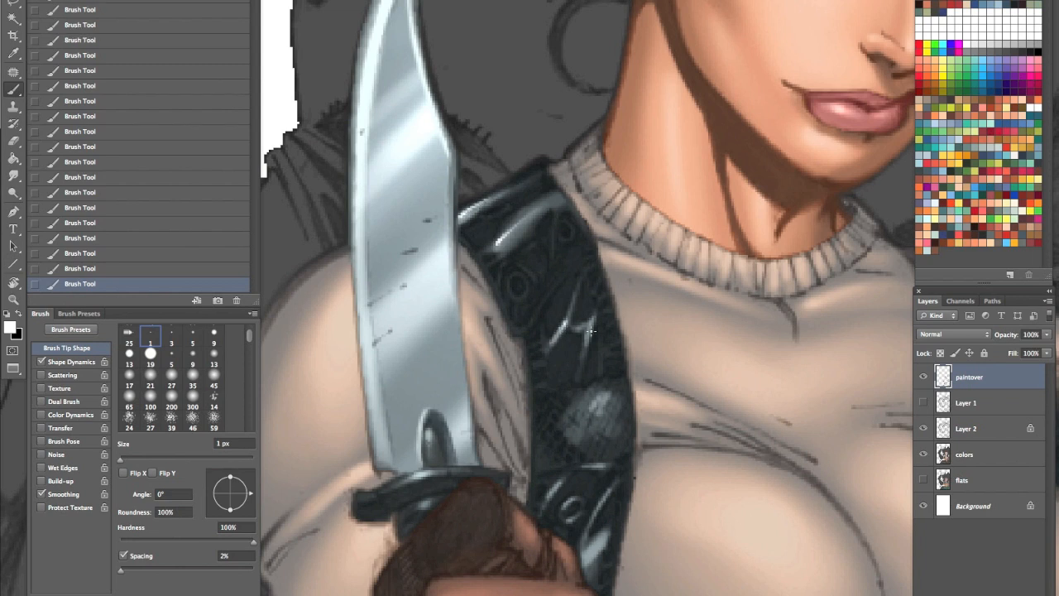
# Step: Add white highlights to the round stud and lower end of the left-hand strap, and to the right-hand strap
pyautogui.press(']')
pyautogui.moveTo(594, 405)
pyautogui.mouseDown()
pyautogui.moveTo(610, 397)
pyautogui.moveTo(598, 412)
pyautogui.mouseUp()
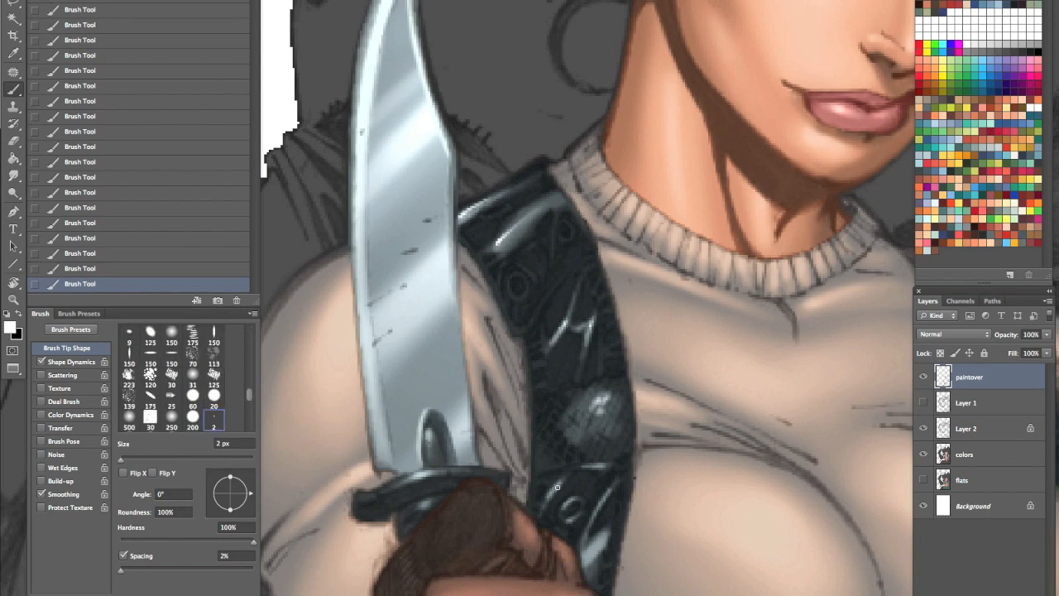
pyautogui.moveTo(605, 497); pyautogui.dragTo(586, 556)
pyautogui.moveTo(806, 496); pyautogui.dragTo(451, 434)
pyautogui.press('[')
pyautogui.moveTo(630, 229); pyautogui.dragTo(662, 243)
# Step: Examine the gloves, arms, belt, pouches and camouflage trousers for areas that still need cleanup or highlights
pyautogui.moveTo(726, 523); pyautogui.dragTo(720, 155)
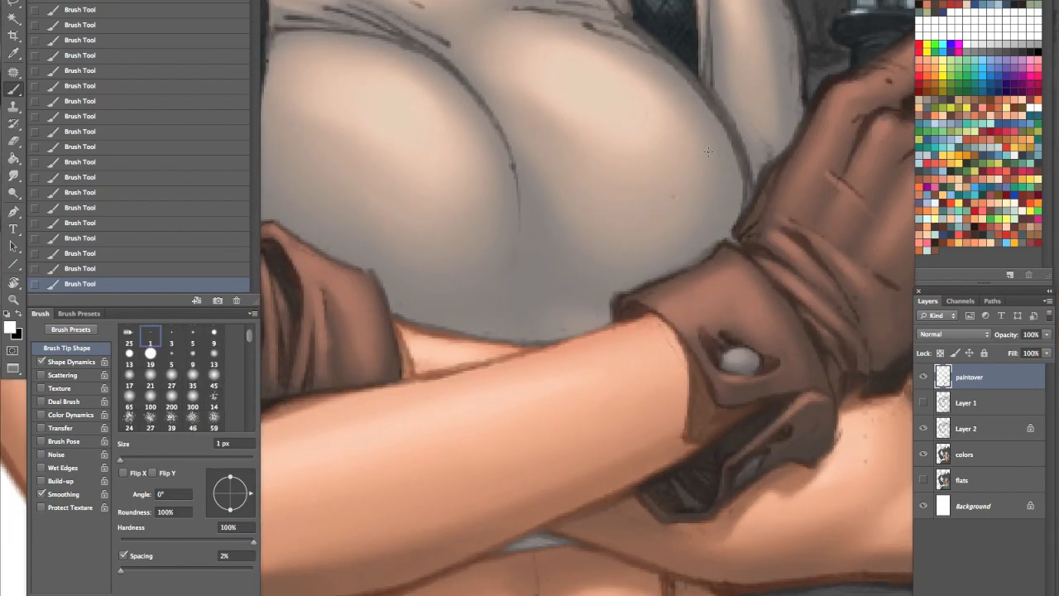
pyautogui.press('Tab')
pyautogui.moveTo(699, 351); pyautogui.dragTo(733, 269)
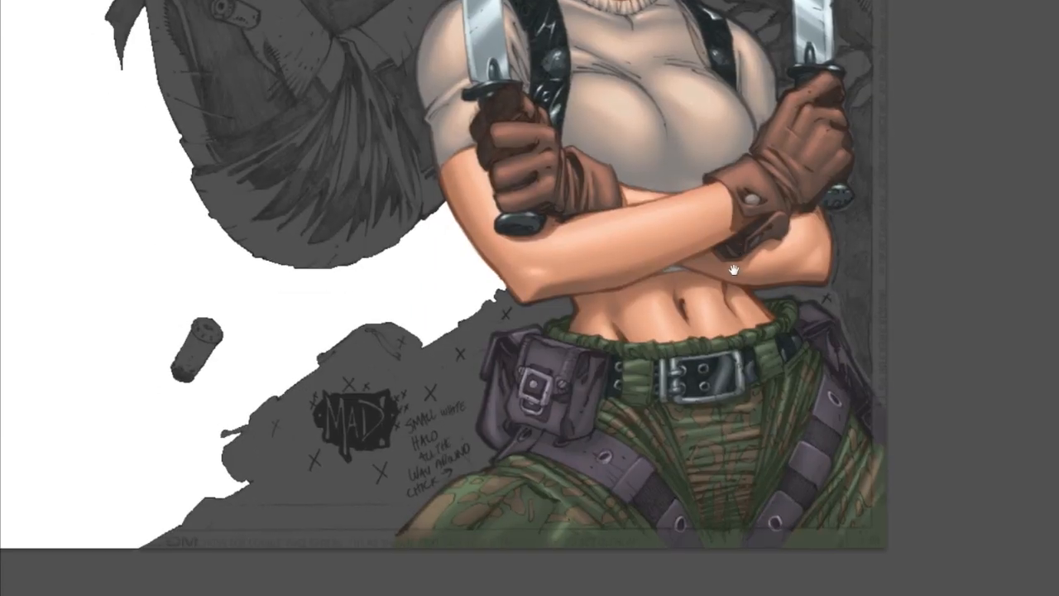
pyautogui.moveTo(636, 351); pyautogui.dragTo(696, 332)
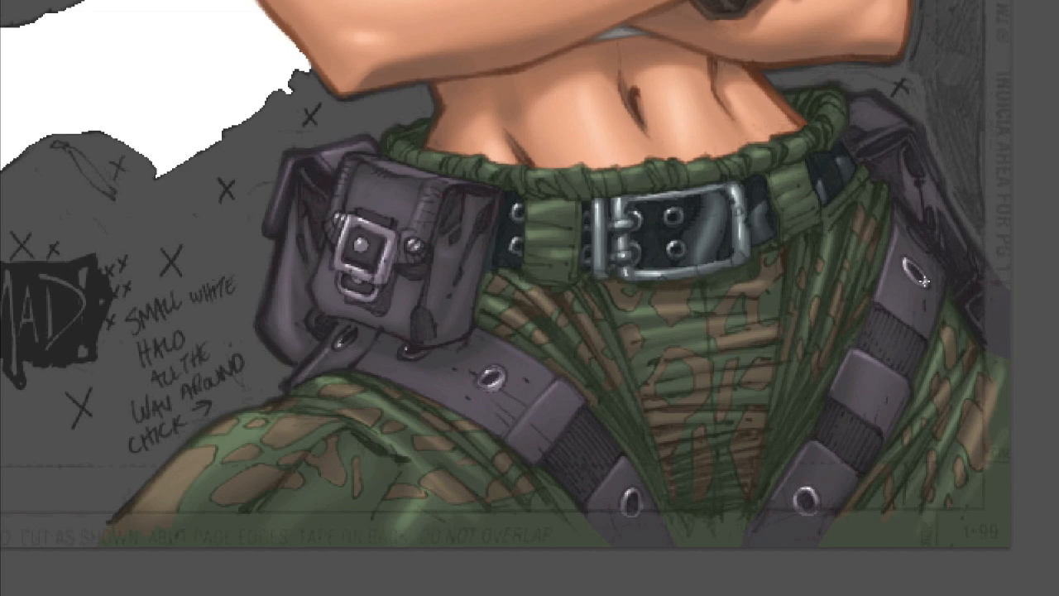
pyautogui.moveTo(877, 330); pyautogui.dragTo(793, 464)
pyautogui.moveTo(911, 356); pyautogui.dragTo(756, 456)
pyautogui.moveTo(711, 335); pyautogui.dragTo(748, 309)
pyautogui.moveTo(716, 263); pyautogui.dragTo(738, 303)
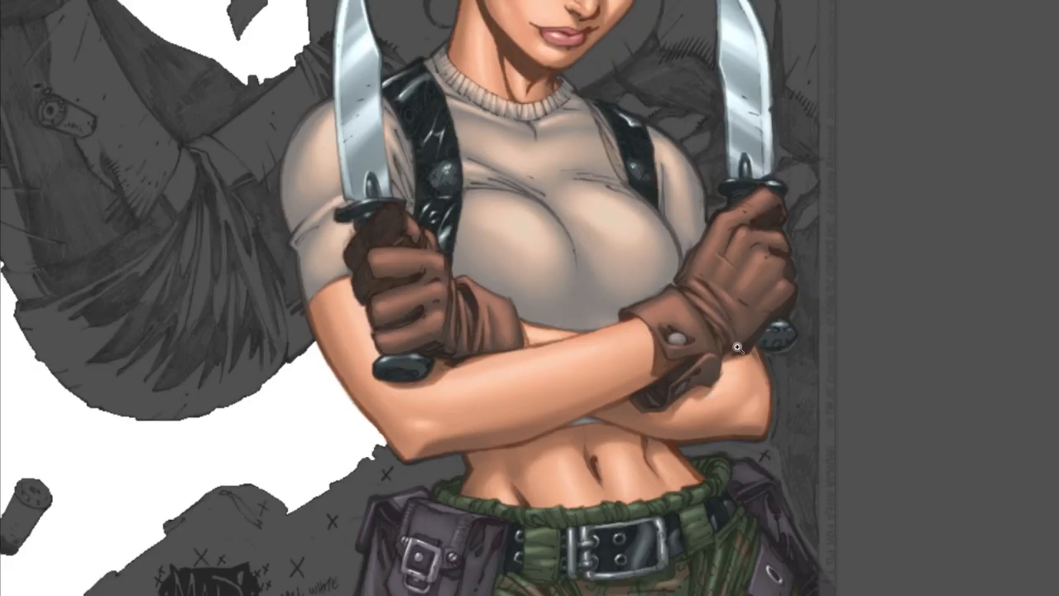
pyautogui.moveTo(736, 351); pyautogui.dragTo(747, 349)
pyautogui.press('Tab')
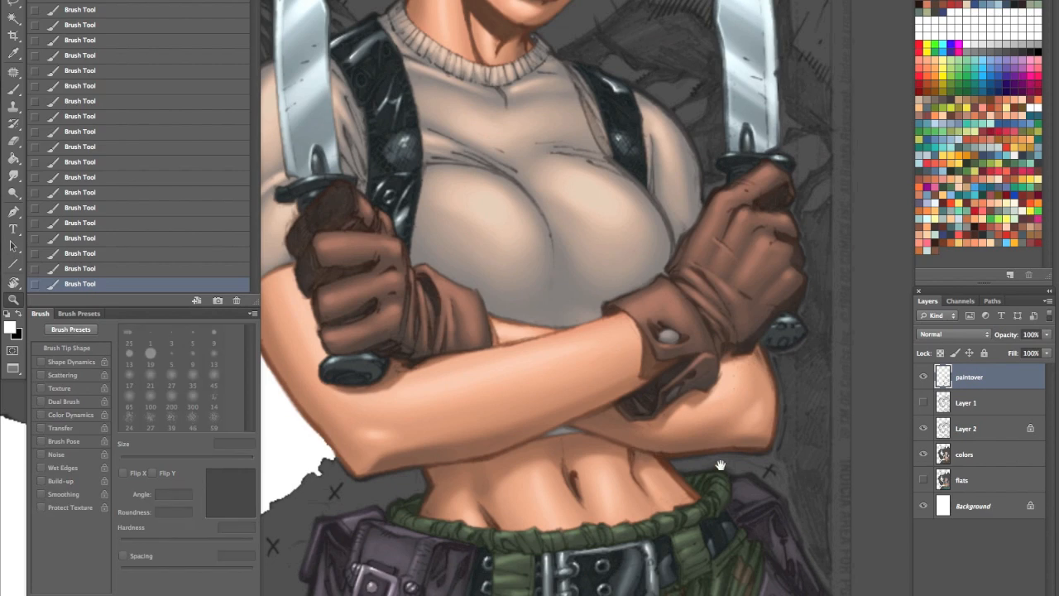
# Step: Compare the figure with the paintover layer hidden and shown
pyautogui.moveTo(715, 314); pyautogui.dragTo(672, 397)
pyautogui.click(924, 377)
pyautogui.click(924, 377)
pyautogui.moveTo(573, 202); pyautogui.dragTo(598, 196)
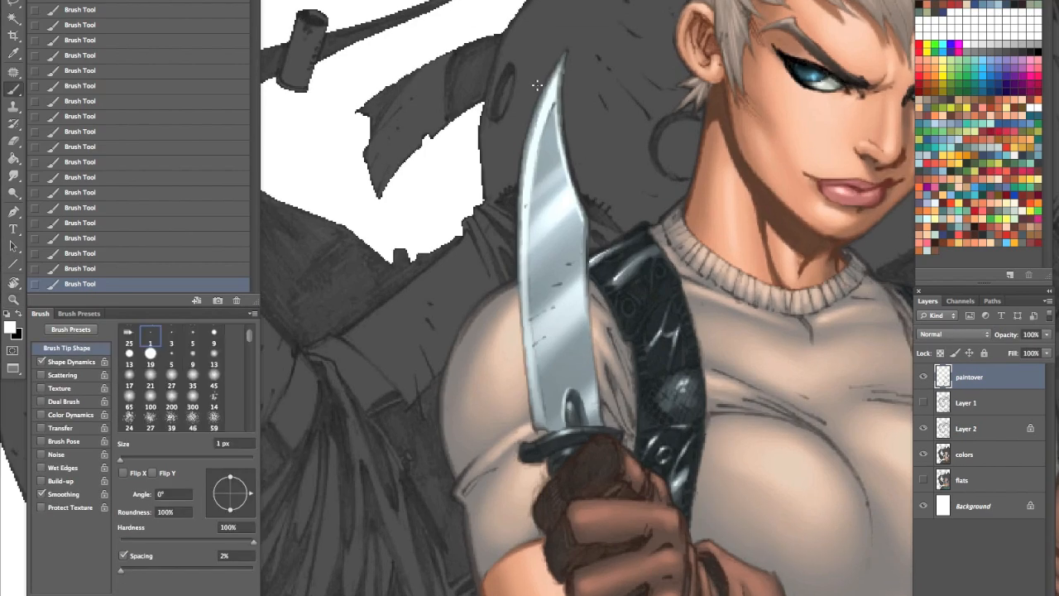
# Step: Add small white highlights to the left-hand knife's guard with the 1 px brush, and sample grey from its blade base
pyautogui.moveTo(665, 293); pyautogui.dragTo(668, 352)
pyautogui.moveTo(607, 438); pyautogui.dragTo(625, 435)
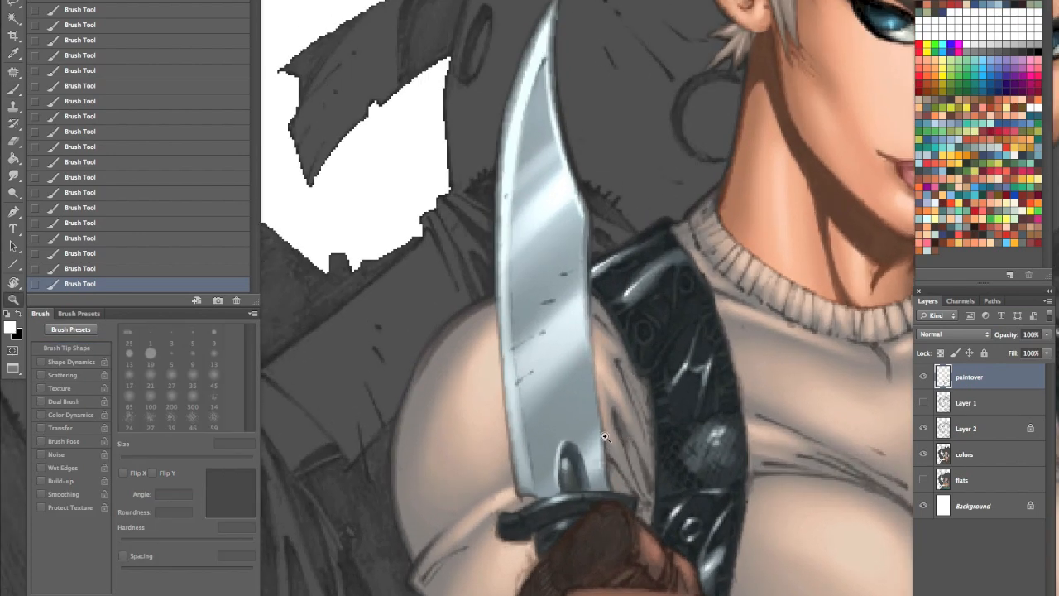
pyautogui.press('b')
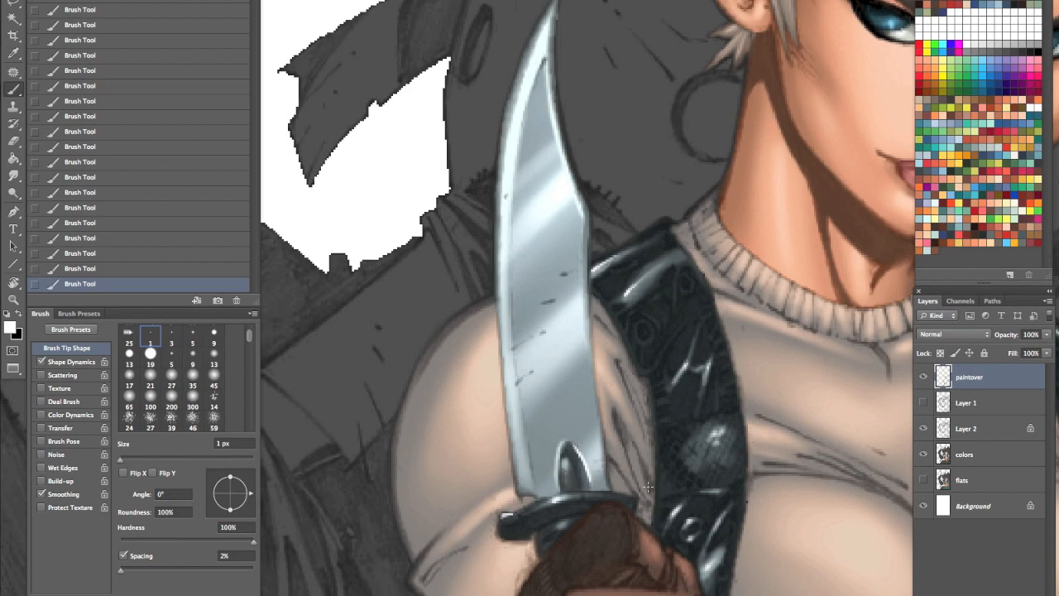
pyautogui.keyDown('alt'); pyautogui.click(565, 498); pyautogui.keyUp('alt')
pyautogui.moveTo(522, 515); pyautogui.dragTo(690, 400)
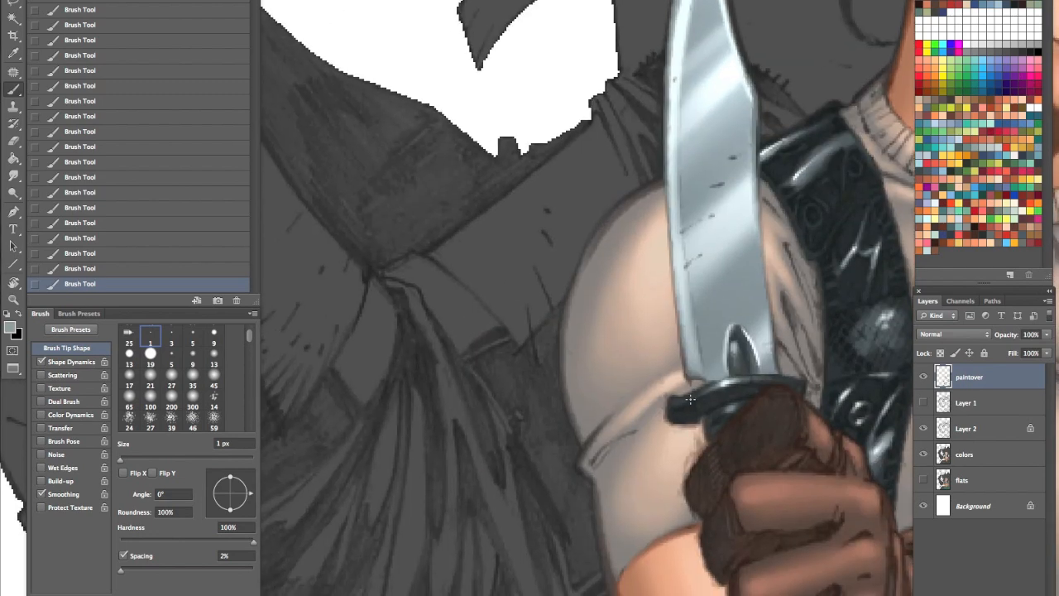
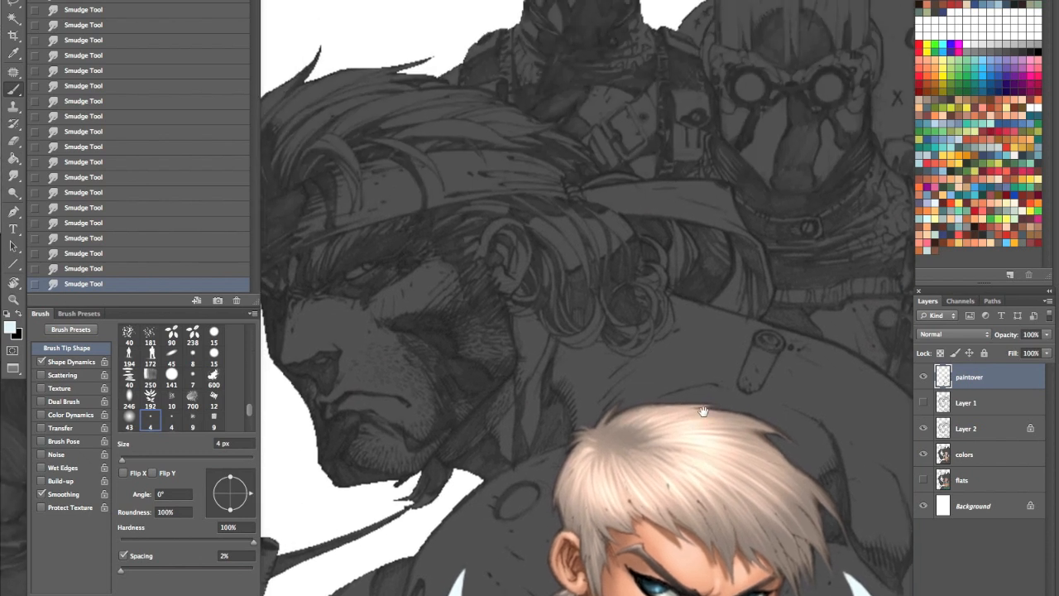
# Step: Try painting sampled hair color along the top of the hair with a 5 px brush, and undo the strokes
pyautogui.keyDown('alt'); pyautogui.click(631, 433); pyautogui.keyUp('alt')
pyautogui.press(']')
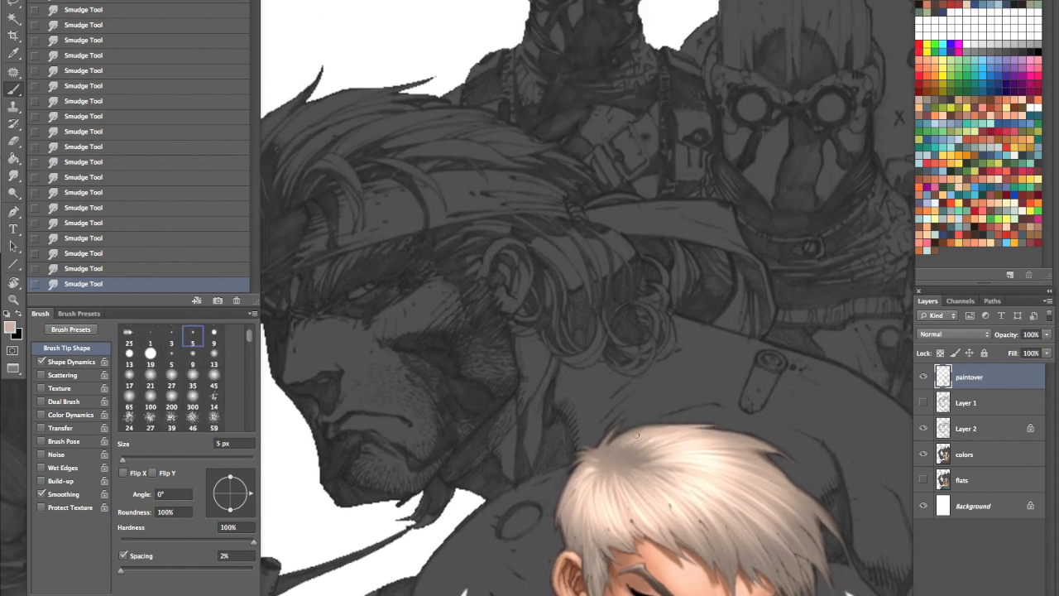
pyautogui.press('super+z')
pyautogui.moveTo(625, 436); pyautogui.dragTo(705, 422)
pyautogui.press('super+z')
pyautogui.press('super+z')
pyautogui.press('super+z')
pyautogui.press('super+z')
# Step: Try painting strands in a light tone sampled from the hair highlight, and undo the stroke
pyautogui.moveTo(816, 366)
pyautogui.mouseDown()
pyautogui.moveTo(688, 300)
pyautogui.moveTo(567, 217)
pyautogui.mouseUp()
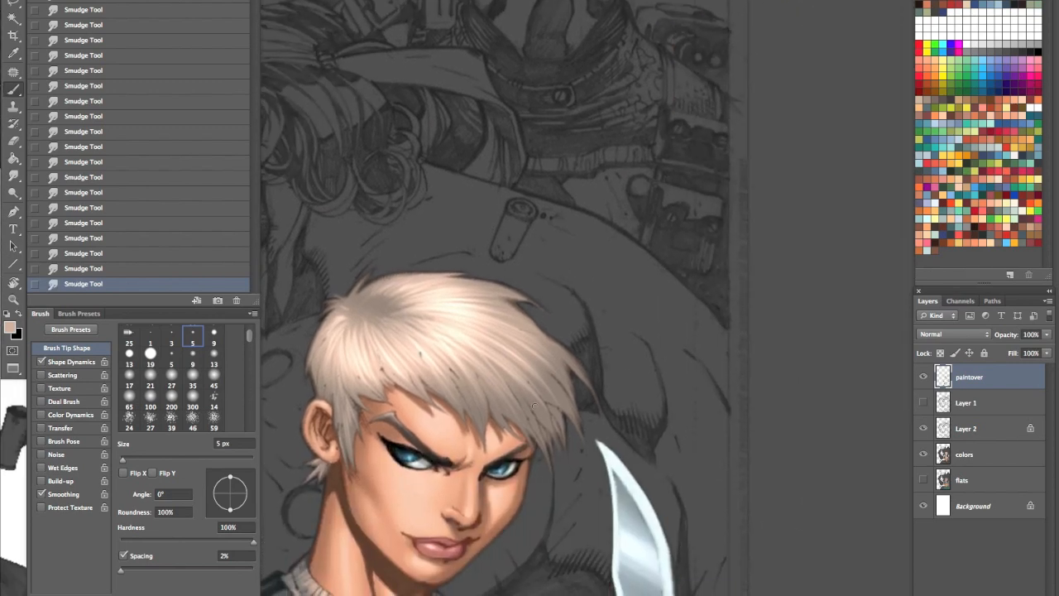
pyautogui.keyDown('alt'); pyautogui.click(441, 341); pyautogui.keyUp('alt')
pyautogui.moveTo(444, 343); pyautogui.dragTo(512, 455)
pyautogui.press('super+z')
# Step: Examine the whole figure, and inspect the face and hair up close for remaining work
pyautogui.moveTo(572, 506); pyautogui.dragTo(747, 299)
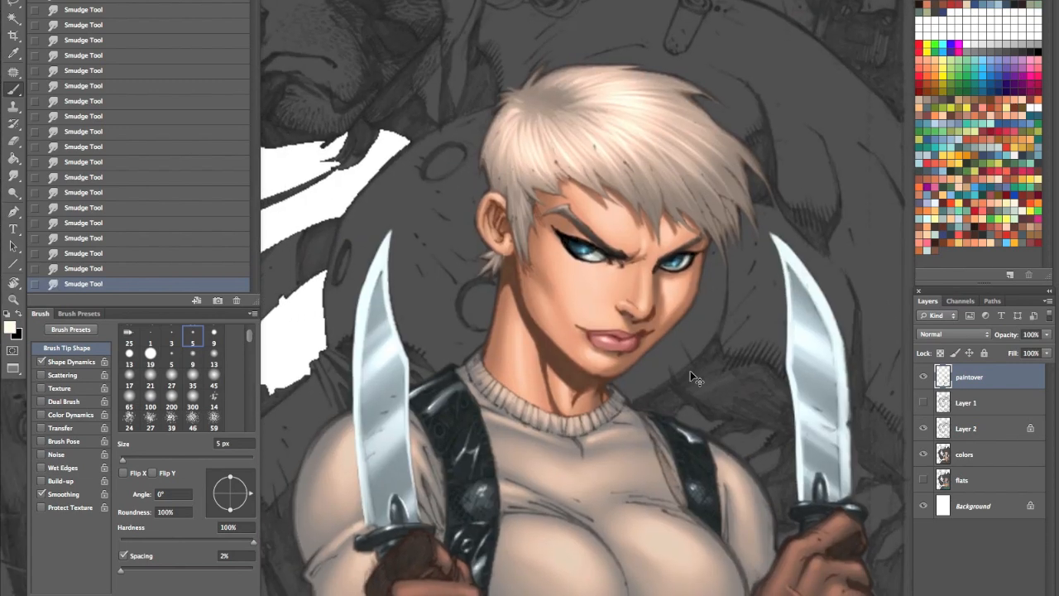
pyautogui.press('z')
pyautogui.keyDown('alt'); pyautogui.click(710, 339); pyautogui.keyUp('alt')
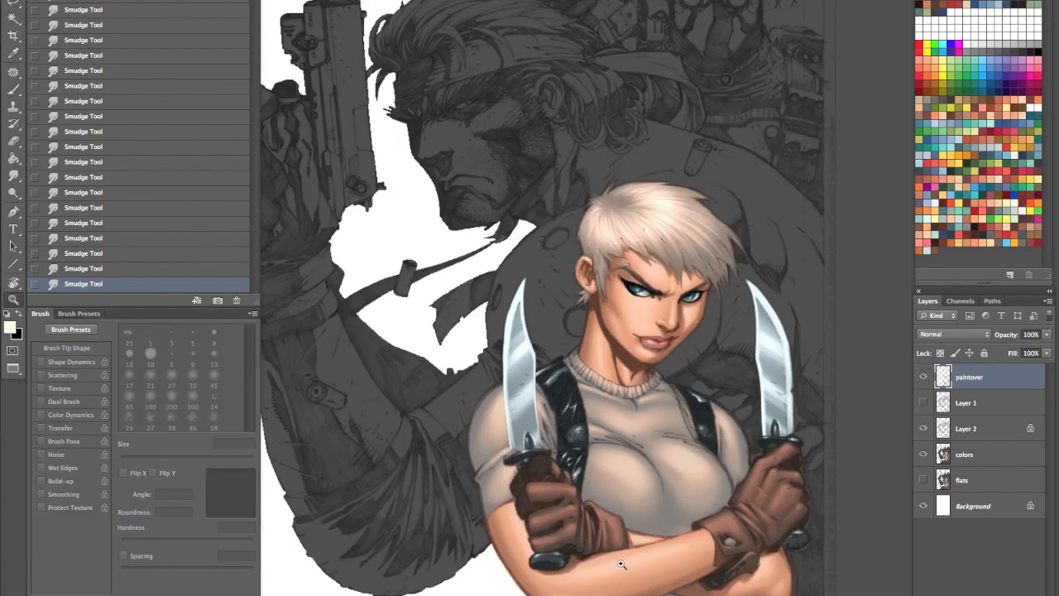
pyautogui.scroll(-5, 622, 563)
pyautogui.hscroll(4, 622, 563)
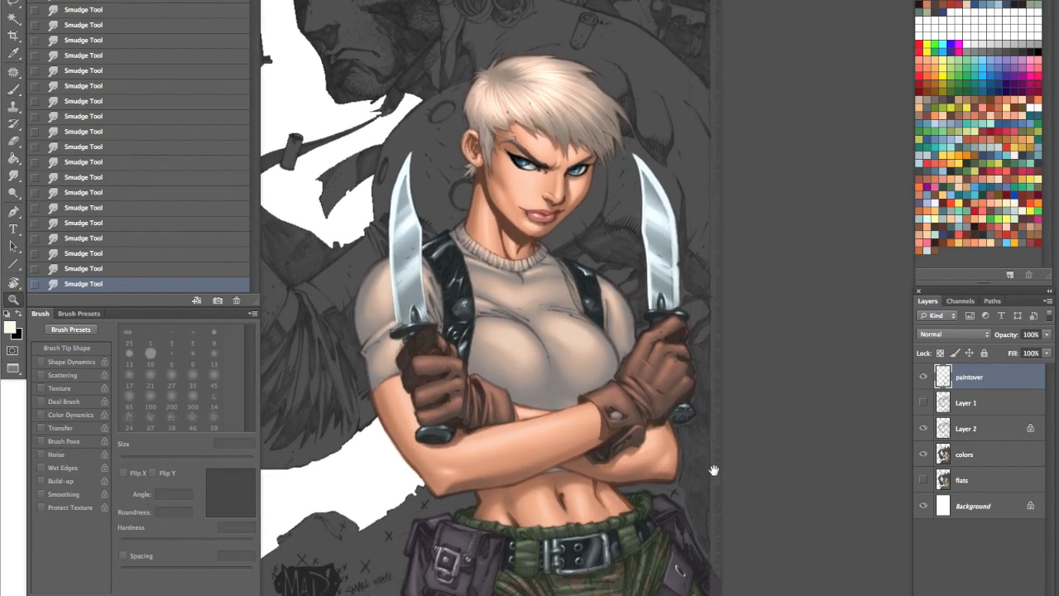
pyautogui.click(591, 175)
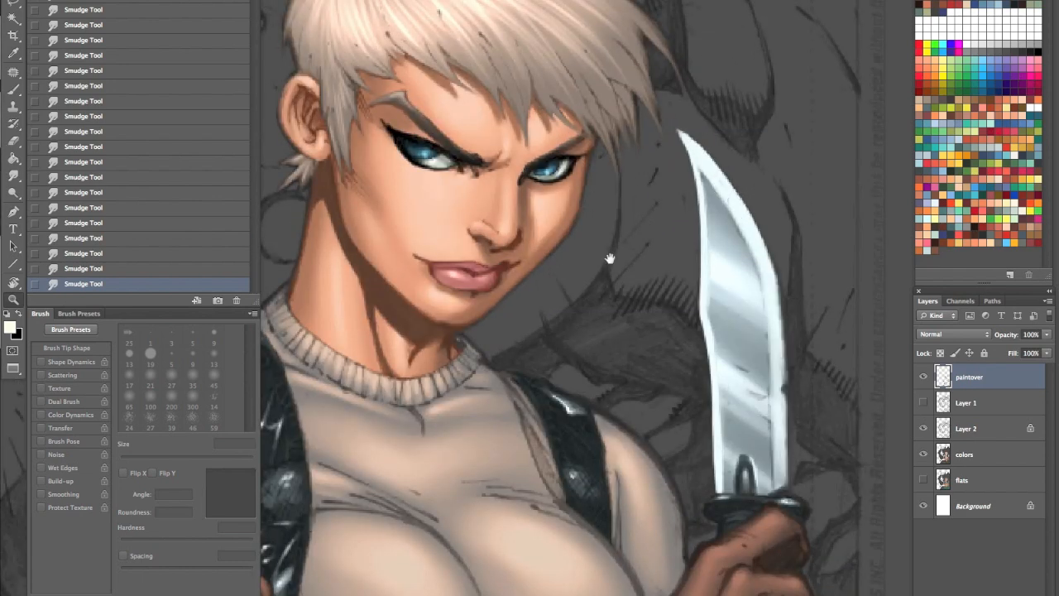
pyautogui.click(620, 410)
# Step: Set up a 3 px brush with a pale blue swatch color for rim lighting the hair
pyautogui.press('b')
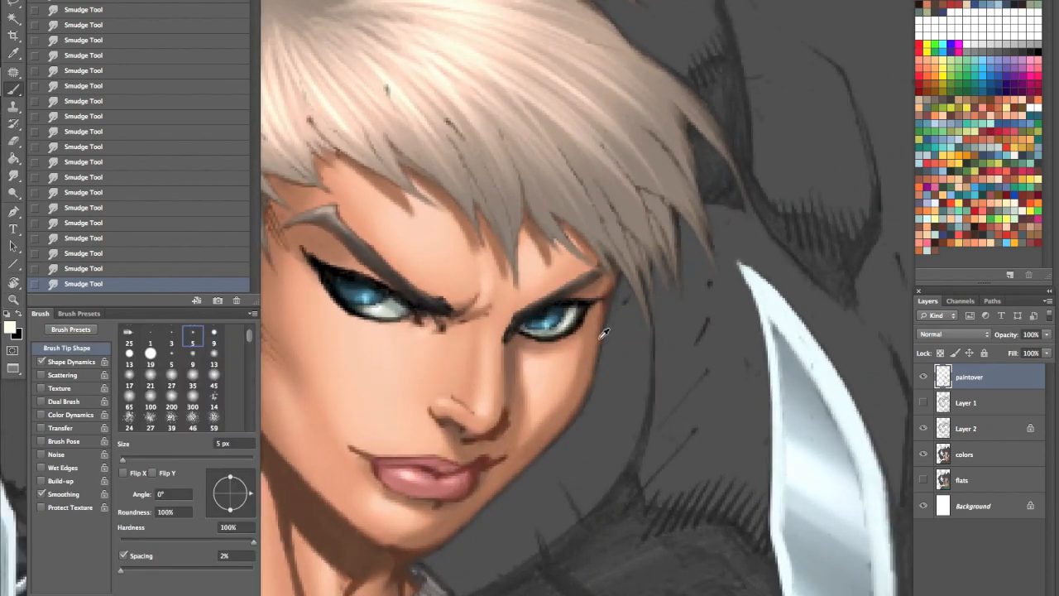
pyautogui.click(950, 141)
pyautogui.press('[')
pyautogui.press('[')
pyautogui.moveTo(720, 14); pyautogui.dragTo(708, 259)
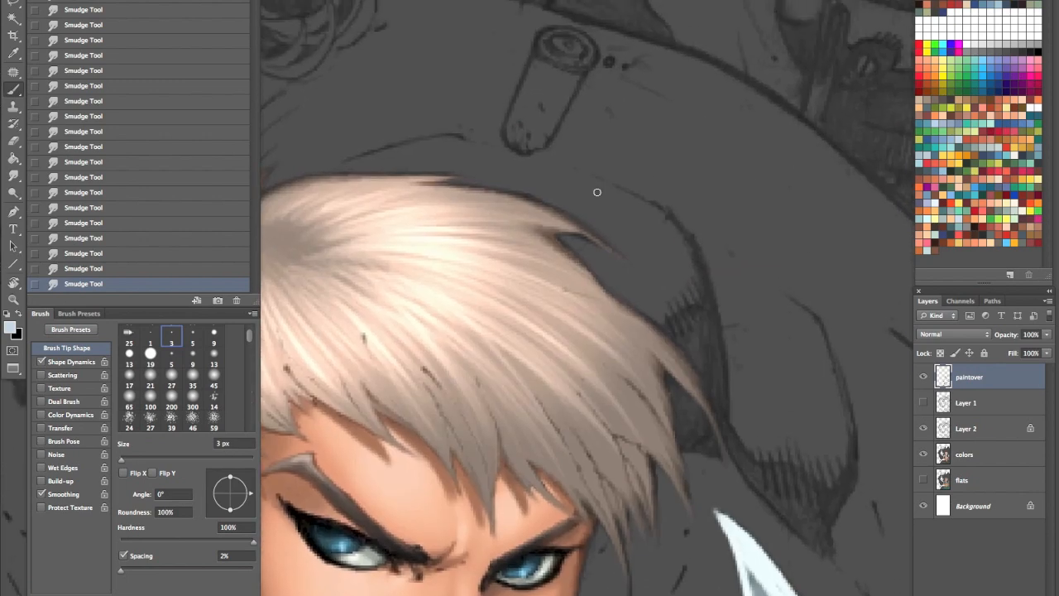
# Step: Try a pale blue rim light along the upper hair edge, and sketch an arrow marking the light's direction
pyautogui.moveTo(450, 187); pyautogui.dragTo(558, 213)
pyautogui.moveTo(523, 198); pyautogui.dragTo(588, 231)
pyautogui.moveTo(540, 205); pyautogui.dragTo(620, 252)
pyautogui.moveTo(812, 87)
pyautogui.mouseDown()
pyautogui.moveTo(698, 212)
pyautogui.moveTo(766, 184)
pyautogui.mouseUp()
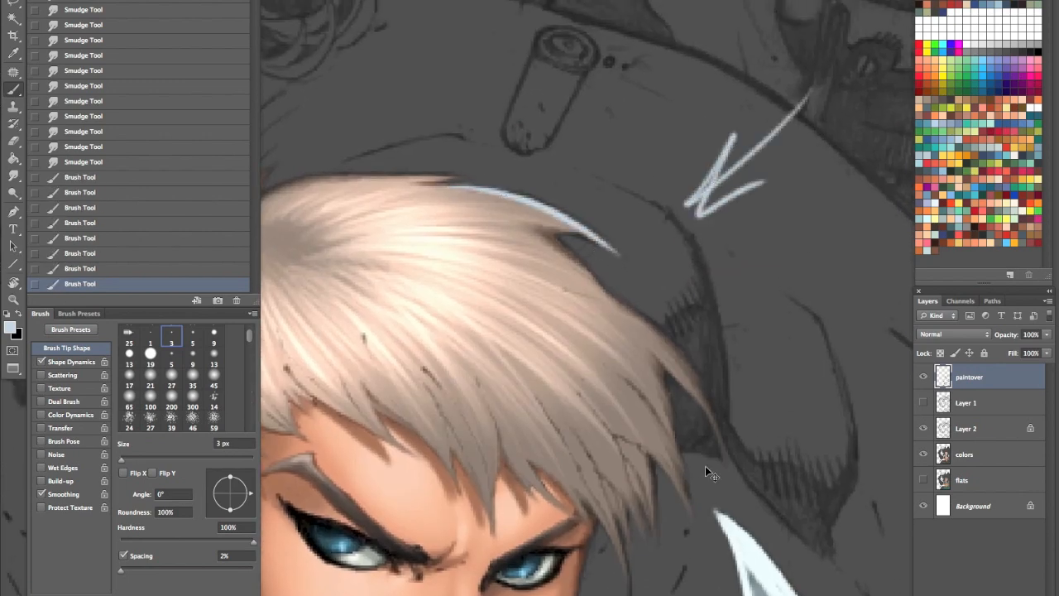
# Step: Undo the trial rim-light strokes and the direction arrow
pyautogui.hotkey('ctrl', 'z')
pyautogui.hotkey('ctrl', 'alt', 'z')
pyautogui.hotkey('ctrl', 'alt', 'z')
pyautogui.hotkey('ctrl', 'alt', 'z')
pyautogui.hotkey('ctrl', 'alt', 'z')
pyautogui.hotkey('ctrl', 'alt', 'z')
pyautogui.hotkey('ctrl', 'alt', 'z')
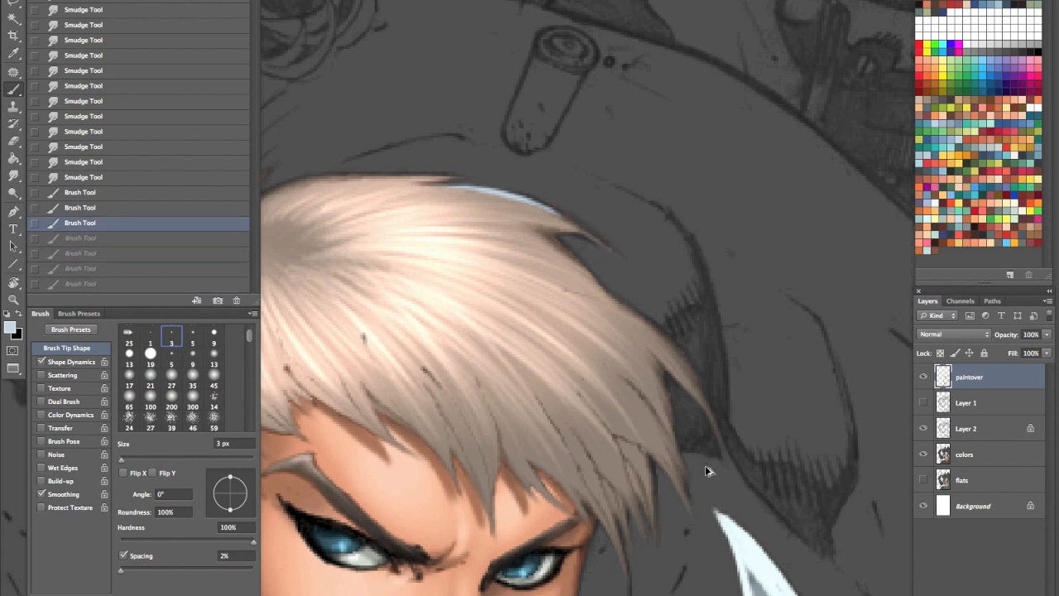
pyautogui.hotkey('ctrl', 'alt', 'z')
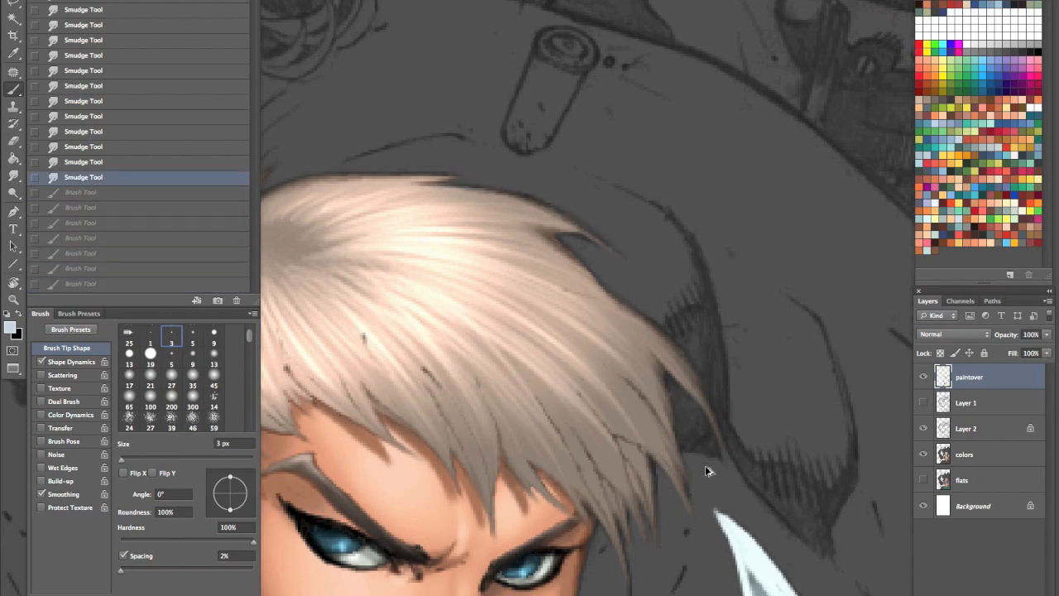
# Step: Create a new layer above paintover and paint a pale blue rim light along the top edge of the hair
pyautogui.hotkey('ctrl', 'shift', 'n')
pyautogui.press('Return')
pyautogui.moveTo(427, 183); pyautogui.dragTo(561, 213)
pyautogui.moveTo(512, 192); pyautogui.dragTo(605, 241)
pyautogui.moveTo(562, 218)
pyautogui.mouseDown()
pyautogui.moveTo(584, 235)
pyautogui.moveTo(594, 274)
pyautogui.mouseUp()
pyautogui.moveTo(555, 235)
pyautogui.mouseDown()
pyautogui.moveTo(616, 299)
pyautogui.moveTo(560, 260)
pyautogui.moveTo(629, 303)
pyautogui.mouseUp()
# Step: Continue the pale blue rim light down the right-hand side of the hair and its long outer strand
pyautogui.moveTo(572, 267); pyautogui.dragTo(656, 321)
pyautogui.moveTo(601, 284); pyautogui.dragTo(662, 327)
pyautogui.moveTo(612, 294); pyautogui.dragTo(678, 347)
pyautogui.moveTo(645, 321); pyautogui.dragTo(707, 394)
pyautogui.moveTo(680, 359); pyautogui.dragTo(722, 432)
pyautogui.moveTo(697, 379); pyautogui.dragTo(728, 453)
# Step: Paint pale blue rim light on the edges of the pointed hair locks at the right-hand side
pyautogui.moveTo(650, 357); pyautogui.dragTo(676, 439)
pyautogui.moveTo(663, 382)
pyautogui.mouseDown()
pyautogui.moveTo(667, 443)
pyautogui.moveTo(685, 473)
pyautogui.mouseUp()
pyautogui.moveTo(650, 403); pyautogui.dragTo(696, 521)
pyautogui.moveTo(680, 469); pyautogui.dragTo(697, 539)
pyautogui.moveTo(646, 455); pyautogui.dragTo(657, 539)
pyautogui.moveTo(654, 483); pyautogui.dragTo(656, 563)
# Step: Add fine pale blue edge strokes to the hanging hair tips beside the right-hand temple
pyautogui.moveTo(780, 468); pyautogui.dragTo(797, 182)
pyautogui.moveTo(650, 206); pyautogui.dragTo(660, 238)
pyautogui.moveTo(631, 164); pyautogui.dragTo(663, 256)
pyautogui.moveTo(637, 215)
pyautogui.mouseDown()
pyautogui.moveTo(645, 290)
pyautogui.moveTo(638, 249)
pyautogui.mouseUp()
pyautogui.moveTo(620, 198); pyautogui.dragTo(642, 278)
pyautogui.moveTo(632, 238); pyautogui.dragTo(642, 293)
pyautogui.moveTo(609, 168); pyautogui.dragTo(624, 212)
pyautogui.moveTo(634, 256); pyautogui.dragTo(641, 289)
pyautogui.moveTo(654, 203)
pyautogui.mouseDown()
pyautogui.moveTo(635, 155)
pyautogui.moveTo(646, 182)
pyautogui.mouseUp()
pyautogui.moveTo(628, 147); pyautogui.dragTo(661, 232)
# Step: Paint pale blue rim light along the right-hand cheek and jaw, and down the shadow side of the nose
pyautogui.moveTo(671, 359); pyautogui.dragTo(783, 323)
pyautogui.moveTo(720, 198); pyautogui.dragTo(698, 295)
pyautogui.moveTo(713, 220)
pyautogui.mouseDown()
pyautogui.moveTo(677, 342)
pyautogui.moveTo(575, 444)
pyautogui.moveTo(517, 478)
pyautogui.mouseUp()
pyautogui.moveTo(606, 278); pyautogui.dragTo(599, 357)
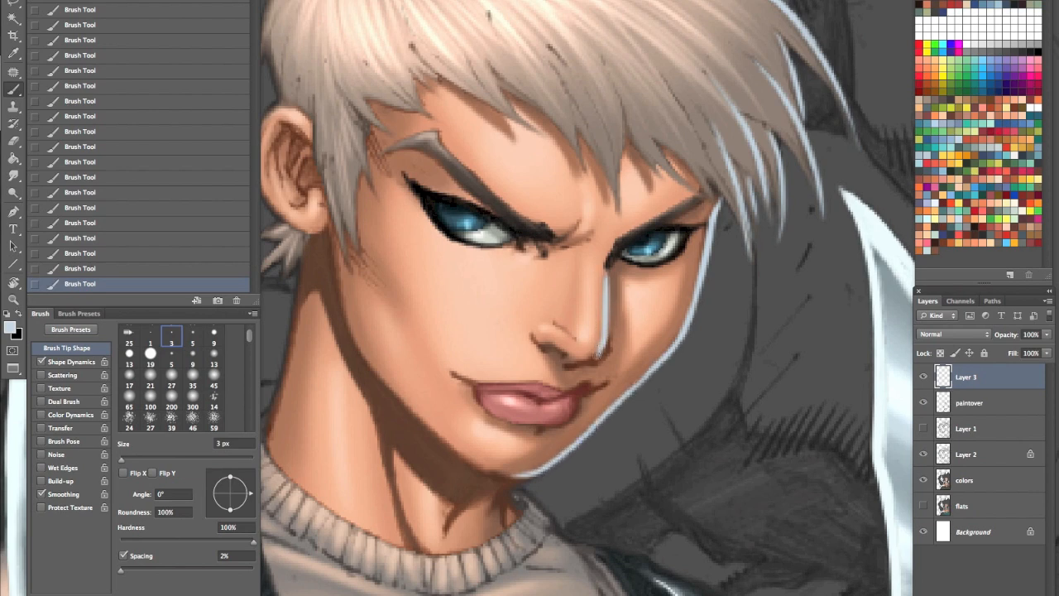
pyautogui.moveTo(607, 291); pyautogui.dragTo(608, 339)
pyautogui.moveTo(608, 264)
pyautogui.mouseDown()
pyautogui.moveTo(609, 301)
pyautogui.moveTo(609, 258)
pyautogui.mouseUp()
# Step: Add pale blue rim light to the right-hand corner of the lower lip and under the chin onto the neck
pyautogui.moveTo(663, 451); pyautogui.dragTo(828, 412)
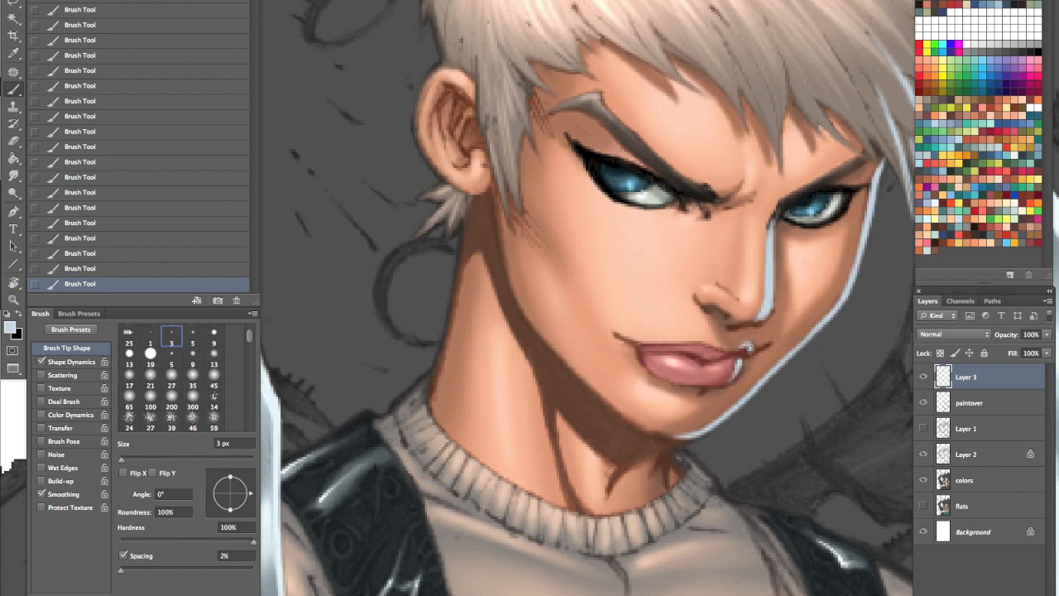
pyautogui.moveTo(742, 361); pyautogui.dragTo(723, 385)
pyautogui.moveTo(681, 439)
pyautogui.mouseDown()
pyautogui.moveTo(661, 473)
pyautogui.moveTo(667, 486)
pyautogui.mouseUp()
pyautogui.moveTo(701, 433); pyautogui.dragTo(653, 436)
# Step: Paint short pale blue rim-light strokes on the right-hand end of the ribbed collar
pyautogui.moveTo(737, 424)
pyautogui.mouseDown()
pyautogui.moveTo(633, 271)
pyautogui.moveTo(632, 279)
pyautogui.mouseUp()
pyautogui.moveTo(577, 309)
pyautogui.mouseDown()
pyautogui.moveTo(610, 338)
pyautogui.moveTo(588, 324)
pyautogui.moveTo(579, 367)
pyautogui.mouseUp()
pyautogui.moveTo(571, 308); pyautogui.dragTo(568, 329)
pyautogui.moveTo(570, 310); pyautogui.dragTo(581, 331)
# Step: Paint pale blue rim light along the shirt edge on the inner side of the right-hand strap
pyautogui.moveTo(678, 284); pyautogui.dragTo(577, 232)
pyautogui.moveTo(519, 299)
pyautogui.mouseDown()
pyautogui.moveTo(586, 386)
pyautogui.moveTo(564, 364)
pyautogui.mouseUp()
pyautogui.moveTo(542, 328); pyautogui.dragTo(567, 375)
pyautogui.moveTo(552, 344); pyautogui.dragTo(576, 404)
pyautogui.moveTo(566, 379); pyautogui.dragTo(581, 426)
# Step: Run a pale blue rim light from the collar along the top of the right-hand shoulder
pyautogui.moveTo(542, 313); pyautogui.dragTo(611, 337)
pyautogui.moveTo(542, 313); pyautogui.dragTo(652, 354)
pyautogui.moveTo(613, 337); pyautogui.dragTo(669, 364)
pyautogui.moveTo(522, 297); pyautogui.dragTo(542, 313)
# Step: Paint pale blue rim light on the right-hand strap's outer edge and down the sleeve's outer contour
pyautogui.press('Tab')
pyautogui.moveTo(720, 304); pyautogui.dragTo(581, 155)
pyautogui.moveTo(513, 203)
pyautogui.mouseDown()
pyautogui.moveTo(534, 225)
pyautogui.moveTo(553, 283)
pyautogui.mouseUp()
pyautogui.moveTo(550, 228)
pyautogui.mouseDown()
pyautogui.moveTo(619, 286)
pyautogui.moveTo(670, 382)
pyautogui.mouseUp()
pyautogui.moveTo(600, 270); pyautogui.dragTo(655, 344)
pyautogui.moveTo(537, 223)
pyautogui.mouseDown()
pyautogui.moveTo(616, 288)
pyautogui.moveTo(658, 346)
pyautogui.moveTo(675, 457)
pyautogui.moveTo(672, 381)
pyautogui.mouseUp()
# Step: Paint a pale blue rim light along the right-hand chest contour, tapering it into the shirt fold
pyautogui.moveTo(700, 285); pyautogui.dragTo(737, 112)
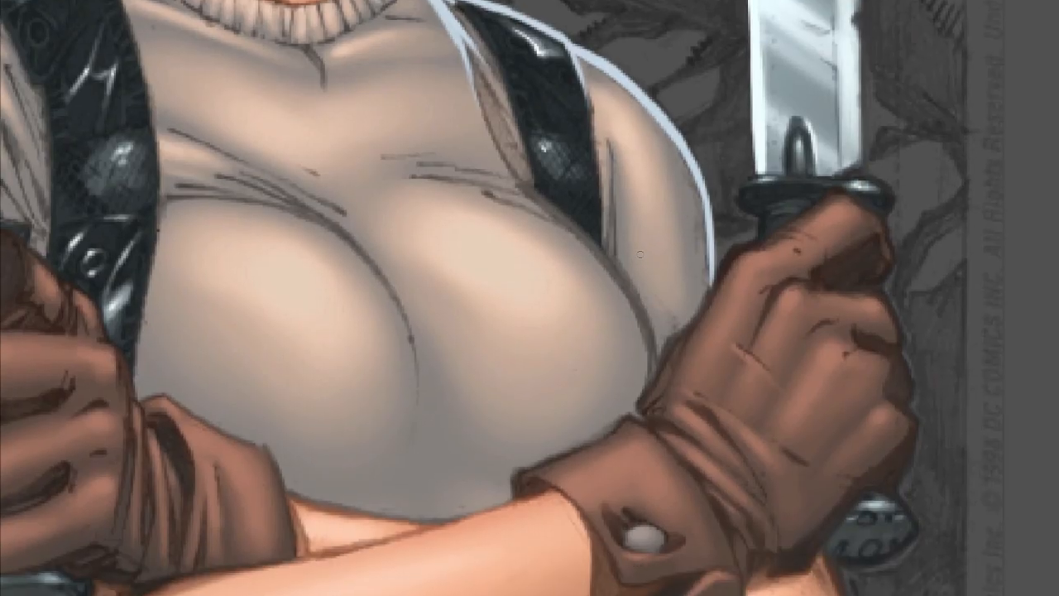
pyautogui.moveTo(520, 182)
pyautogui.mouseDown()
pyautogui.moveTo(612, 265)
pyautogui.moveTo(654, 374)
pyautogui.mouseUp()
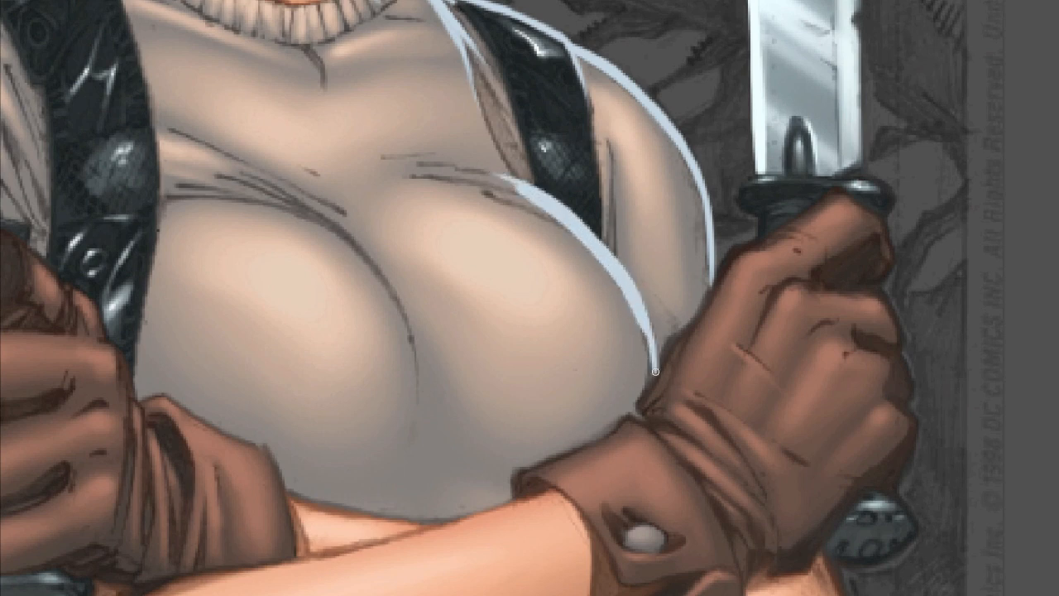
pyautogui.moveTo(528, 193); pyautogui.dragTo(460, 166)
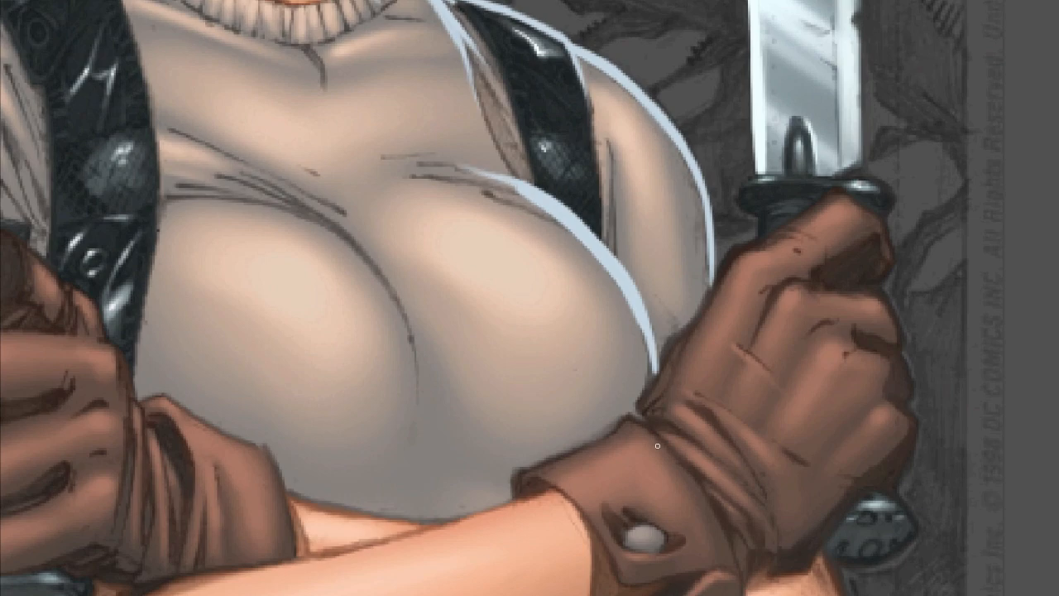
# Step: Paint pale blue rim light around the thumb and knuckles of the right-hand glove
pyautogui.moveTo(758, 277); pyautogui.dragTo(771, 410)
pyautogui.moveTo(768, 488); pyautogui.dragTo(719, 231)
pyautogui.click(764, 269)
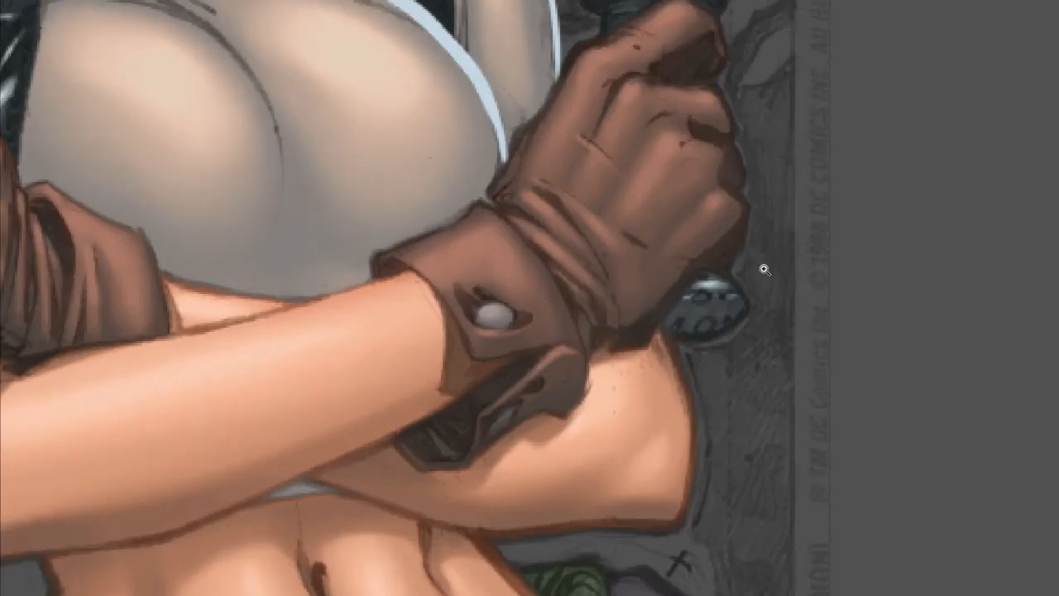
pyautogui.moveTo(798, 96); pyautogui.dragTo(761, 331)
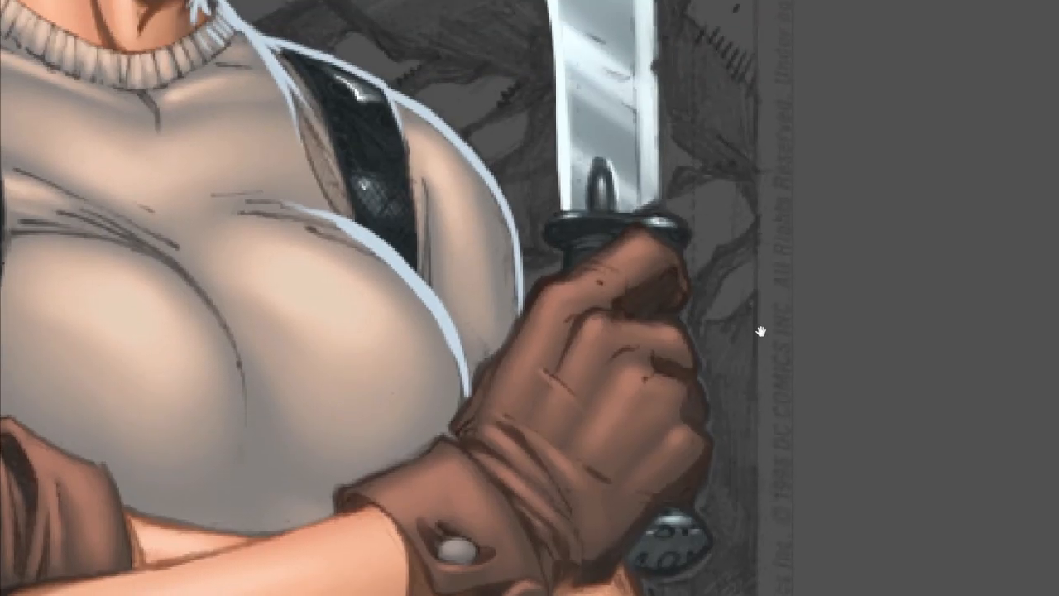
pyautogui.moveTo(691, 134); pyautogui.dragTo(685, 447)
pyautogui.moveTo(667, 532)
pyautogui.mouseDown()
pyautogui.moveTo(636, 238)
pyautogui.moveTo(621, 262)
pyautogui.moveTo(644, 304)
pyautogui.mouseUp()
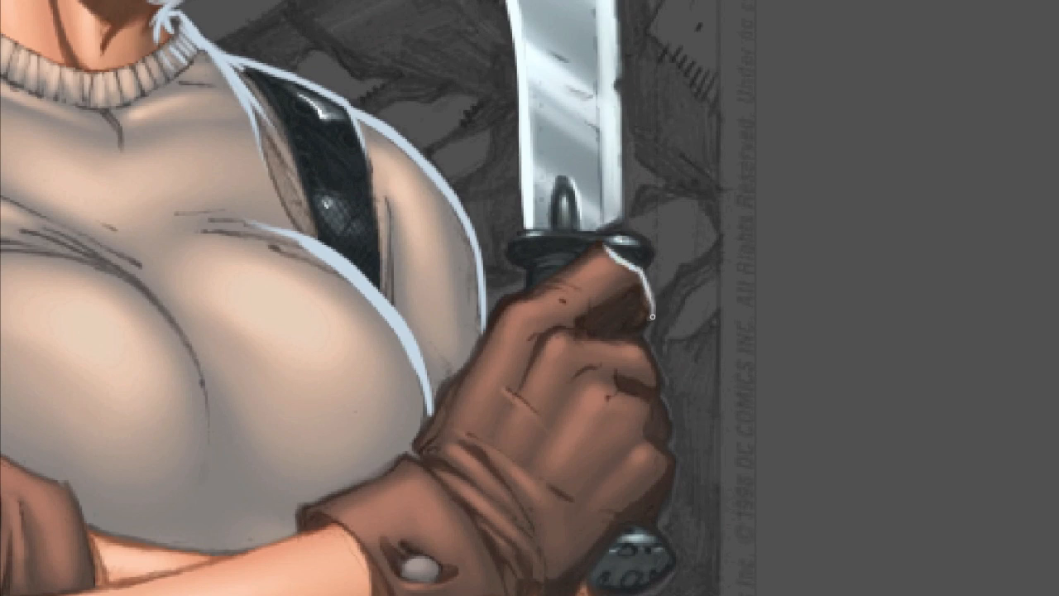
pyautogui.moveTo(581, 329)
pyautogui.mouseDown()
pyautogui.moveTo(637, 335)
pyautogui.moveTo(662, 388)
pyautogui.mouseUp()
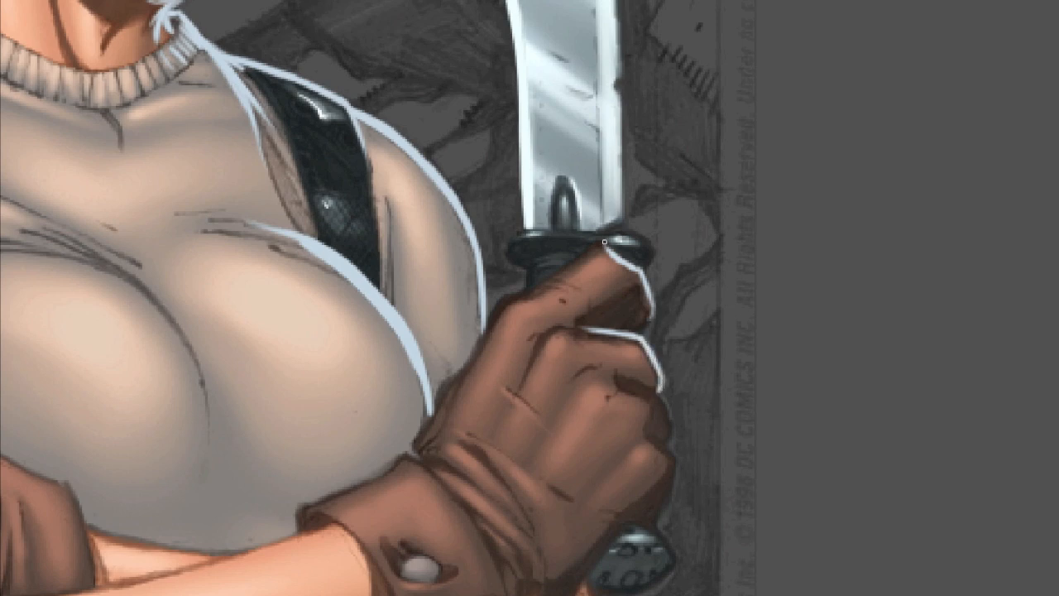
pyautogui.moveTo(622, 378)
pyautogui.mouseDown()
pyautogui.moveTo(654, 389)
pyautogui.moveTo(670, 423)
pyautogui.moveTo(666, 510)
pyautogui.moveTo(653, 526)
pyautogui.mouseUp()
# Step: Add pale blue rim light to the right-hand knife's pommel and the outer edge of the arm below it
pyautogui.moveTo(729, 487); pyautogui.dragTo(708, 308)
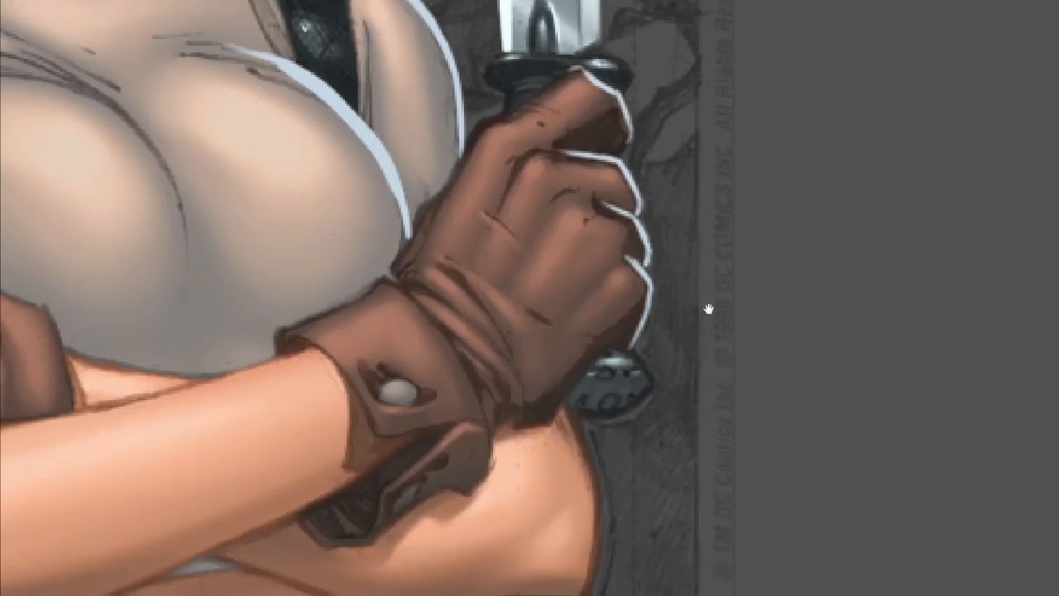
pyautogui.moveTo(624, 346); pyautogui.dragTo(649, 375)
pyautogui.moveTo(679, 431); pyautogui.dragTo(754, 236)
pyautogui.moveTo(640, 205)
pyautogui.mouseDown()
pyautogui.moveTo(665, 269)
pyautogui.moveTo(655, 264)
pyautogui.mouseUp()
pyautogui.moveTo(637, 207)
pyautogui.mouseDown()
pyautogui.moveTo(670, 294)
pyautogui.moveTo(674, 358)
pyautogui.moveTo(654, 404)
pyautogui.mouseUp()
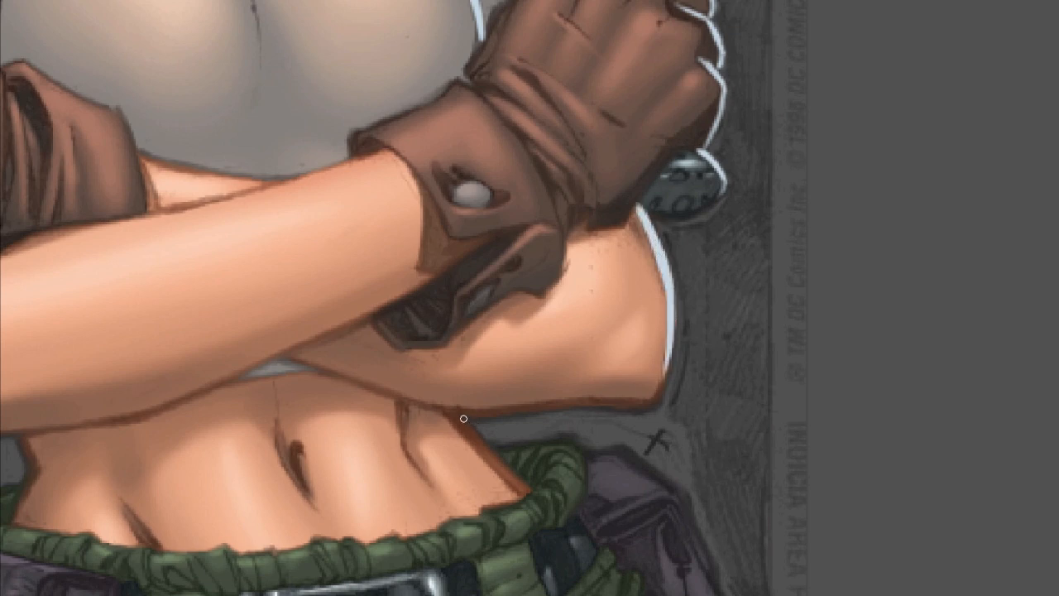
# Step: Paint pale blue rim light along the right-hand waist edge, green waistband and purple hip pouch
pyautogui.moveTo(465, 420); pyautogui.dragTo(536, 491)
pyautogui.moveTo(495, 444)
pyautogui.mouseDown()
pyautogui.moveTo(566, 441)
pyautogui.moveTo(554, 441)
pyautogui.moveTo(588, 472)
pyautogui.moveTo(581, 453)
pyautogui.moveTo(582, 500)
pyautogui.moveTo(557, 480)
pyautogui.mouseUp()
pyautogui.moveTo(668, 366)
pyautogui.mouseDown()
pyautogui.moveTo(614, 282)
pyautogui.moveTo(554, 256)
pyautogui.mouseUp()
pyautogui.moveTo(479, 343); pyautogui.dragTo(509, 337)
pyautogui.moveTo(478, 340)
pyautogui.mouseDown()
pyautogui.moveTo(510, 334)
pyautogui.moveTo(553, 374)
pyautogui.mouseUp()
pyautogui.moveTo(513, 343); pyautogui.dragTo(566, 384)
pyautogui.moveTo(501, 343)
pyautogui.mouseDown()
pyautogui.moveTo(568, 383)
pyautogui.moveTo(560, 372)
pyautogui.moveTo(683, 593)
pyautogui.mouseUp()
pyautogui.hotkey('ctrl', '0')
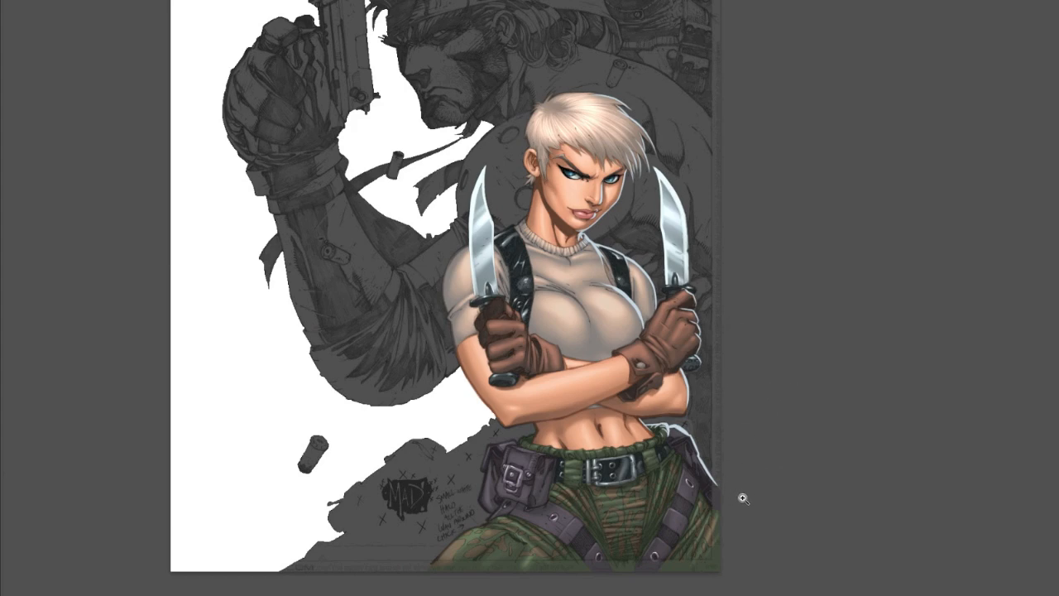
# Step: Reinforce the pale blue rim light along the right-hand waist contour with a 4 px brush
pyautogui.moveTo(665, 417); pyautogui.dragTo(732, 341)
pyautogui.moveTo(542, 415); pyautogui.dragTo(628, 496)
pyautogui.press('Tab')
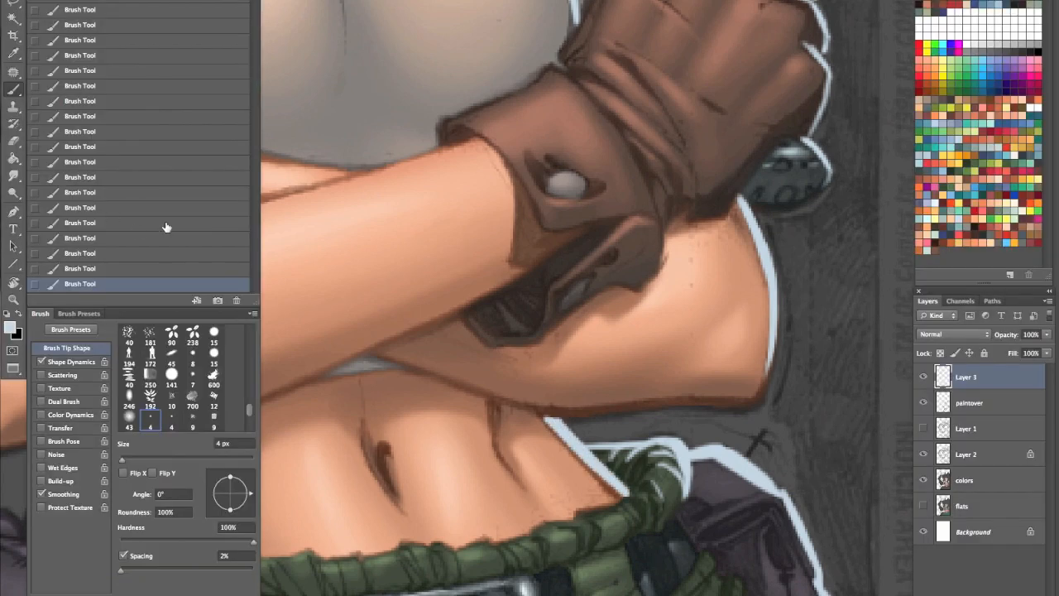
# Step: Hide Layer 3, and smudge the right-hand waist outline on the paintover layer with a 3 px Smudge tool
pyautogui.click(923, 376)
pyautogui.click(969, 405)
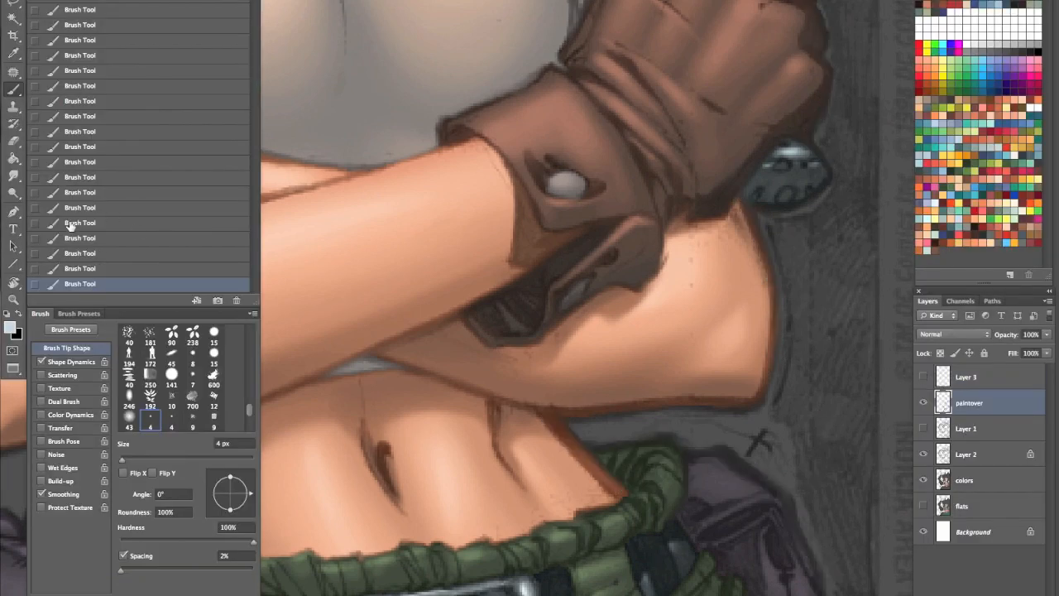
pyautogui.click(17, 174)
pyautogui.moveTo(545, 424); pyautogui.dragTo(611, 493)
pyautogui.moveTo(581, 459); pyautogui.dragTo(614, 496)
pyautogui.moveTo(549, 433); pyautogui.dragTo(554, 426)
pyautogui.moveTo(546, 424); pyautogui.dragTo(550, 425)
pyautogui.moveTo(538, 418); pyautogui.dragTo(545, 422)
# Step: Smudge the abdomen crease, the lower end of the navel and the thin center line above it
pyautogui.moveTo(530, 414)
pyautogui.mouseDown()
pyautogui.moveTo(546, 427)
pyautogui.moveTo(499, 451)
pyautogui.mouseUp()
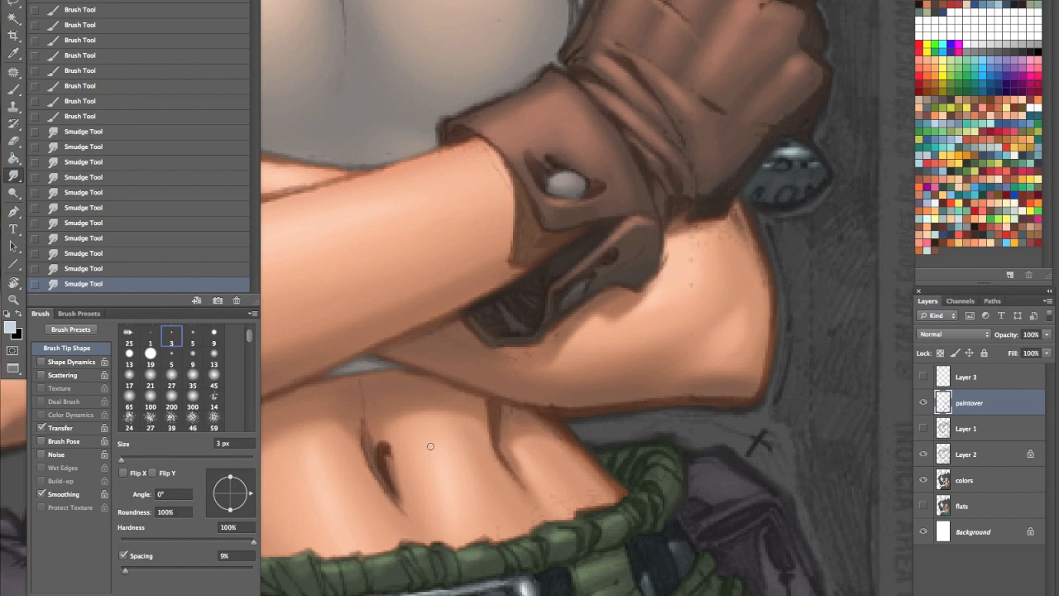
pyautogui.moveTo(394, 492); pyautogui.dragTo(400, 503)
pyautogui.moveTo(364, 437); pyautogui.dragTo(363, 407)
pyautogui.moveTo(362, 407); pyautogui.dragTo(361, 393)
pyautogui.moveTo(361, 393)
pyautogui.mouseDown()
pyautogui.moveTo(360, 379)
pyautogui.moveTo(361, 392)
pyautogui.mouseUp()
# Step: Inspect the midriff, and compare it with Layer 1 shown and hidden
pyautogui.press('Tab')
pyautogui.moveTo(369, 478); pyautogui.dragTo(638, 375)
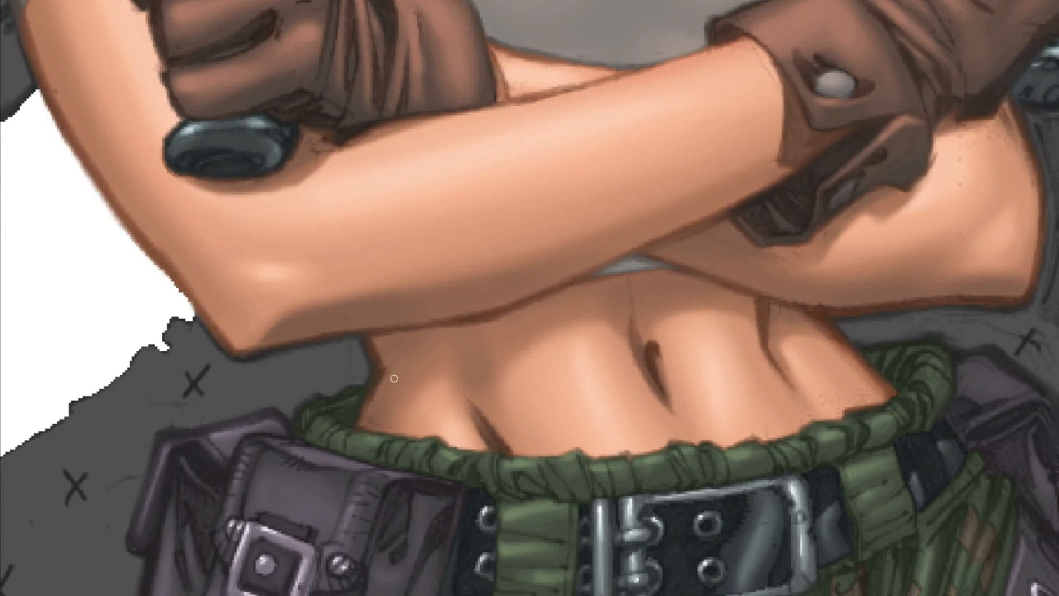
pyautogui.press('Tab')
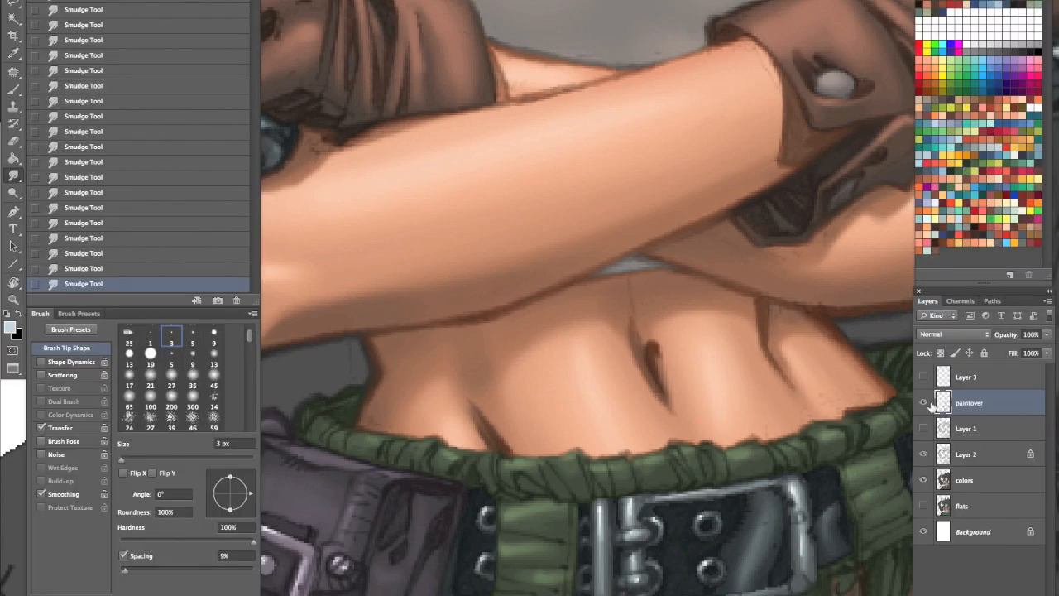
pyautogui.click(923, 428)
pyautogui.press('z')
pyautogui.click(924, 428)
# Step: Show Layer 3 again, and check the rim light across the whole figure and around the waist
pyautogui.click(923, 376)
pyautogui.keyDown('alt'); pyautogui.click(513, 447); pyautogui.keyUp('alt')
pyautogui.moveTo(709, 445); pyautogui.dragTo(697, 446)
pyautogui.hotkey('ctrl', '0')
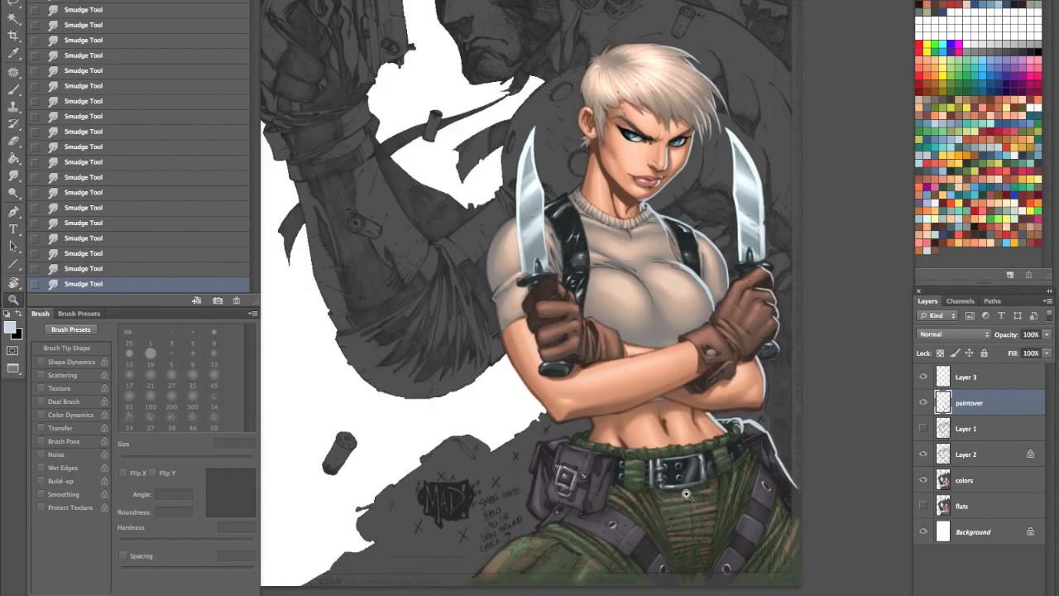
pyautogui.moveTo(716, 432); pyautogui.dragTo(757, 422)
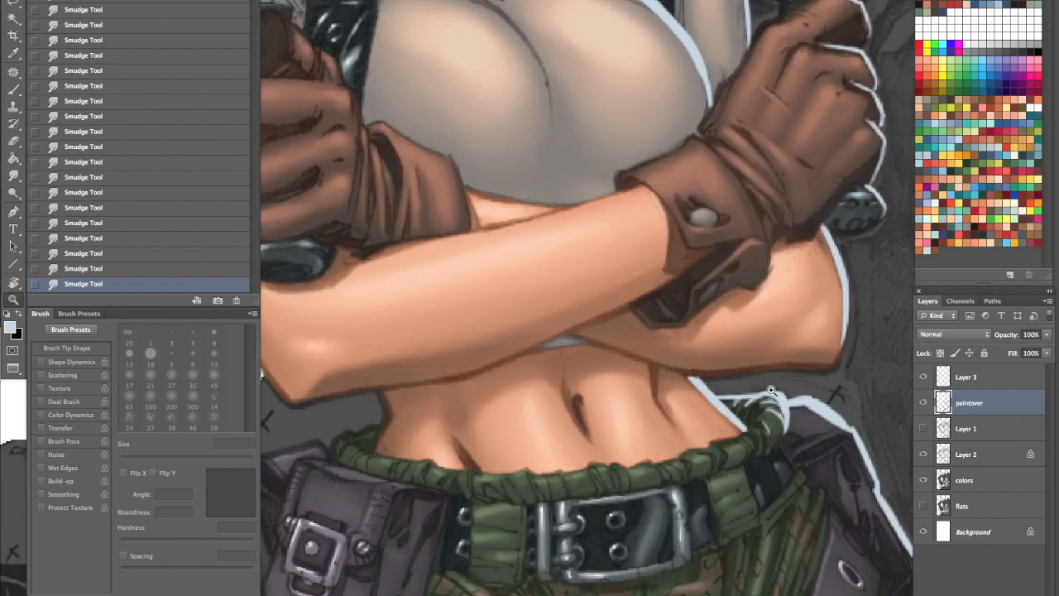
# Step: Erase the stray rim light on Layer 3 where the waist meets the underside of the forearm
pyautogui.press('e')
pyautogui.moveTo(706, 373)
pyautogui.mouseDown()
pyautogui.moveTo(697, 376)
pyautogui.moveTo(723, 376)
pyautogui.moveTo(701, 385)
pyautogui.mouseUp()
pyautogui.hotkey('ctrl', 'z')
pyautogui.click(973, 378)
pyautogui.moveTo(688, 384); pyautogui.dragTo(716, 389)
# Step: Lighten the rim light on Layer 3 with Hue/Saturation, setting Lightness to +58
pyautogui.moveTo(776, 459)
pyautogui.mouseDown()
pyautogui.moveTo(765, 486)
pyautogui.moveTo(620, 473)
pyautogui.mouseUp()
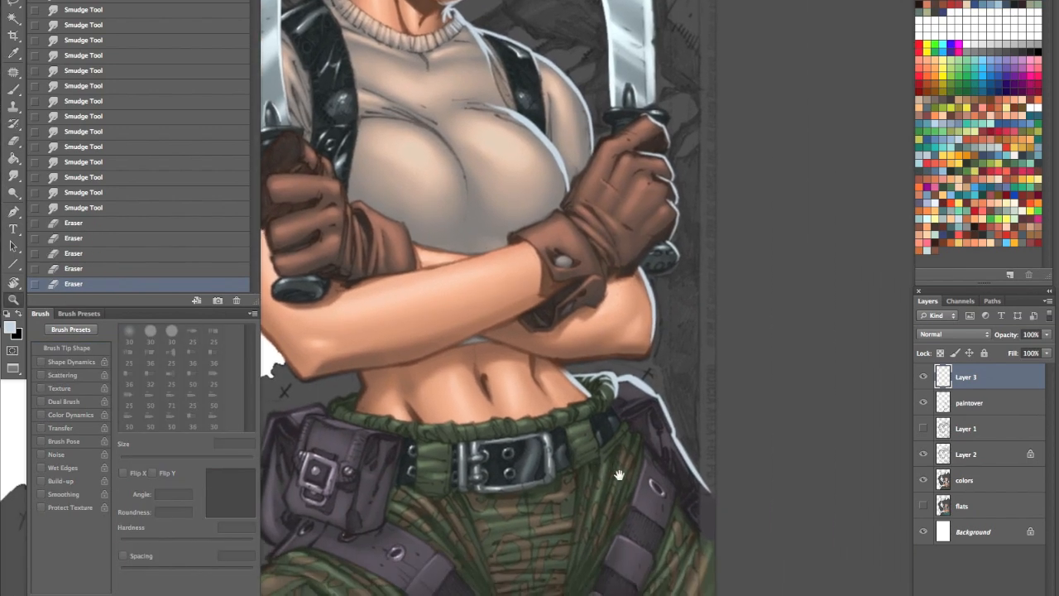
pyautogui.moveTo(699, 431); pyautogui.dragTo(580, 591)
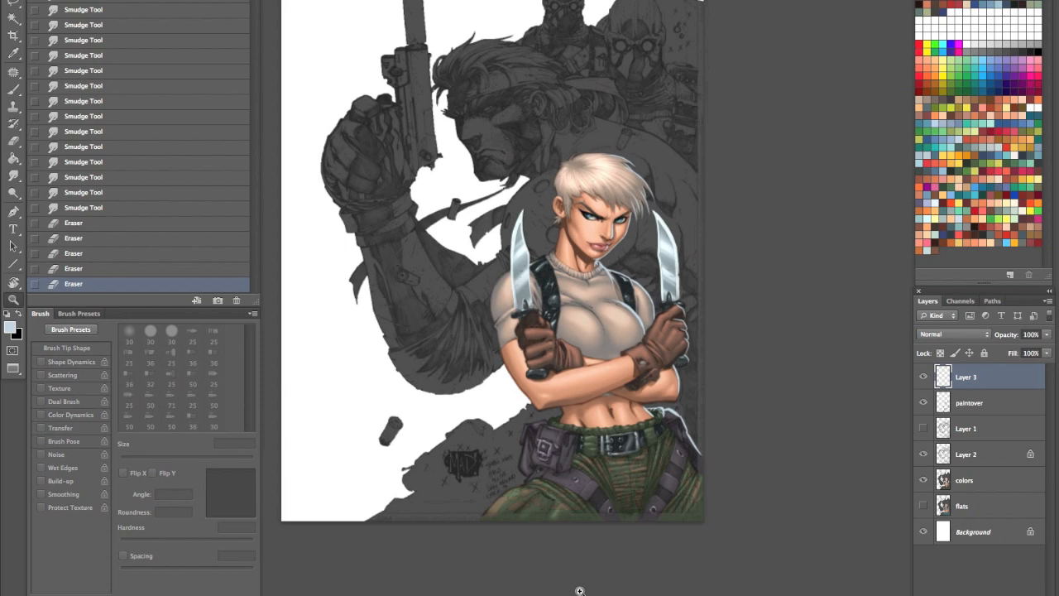
pyautogui.click(645, 291)
pyautogui.moveTo(724, 358); pyautogui.dragTo(616, 541)
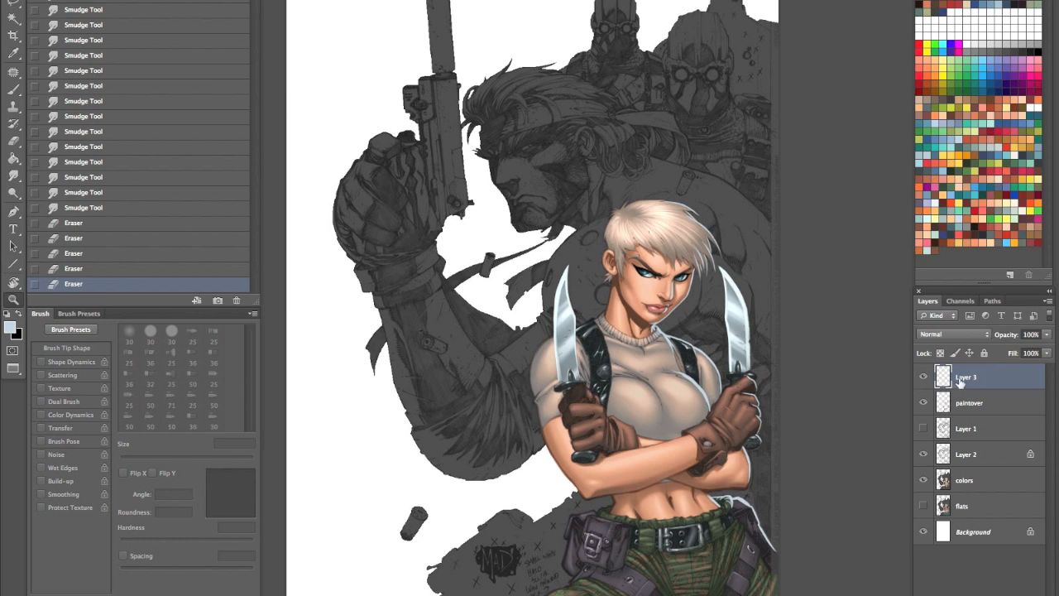
pyautogui.hotkey('ctrl', 'u')
pyautogui.moveTo(884, 129); pyautogui.dragTo(909, 129)
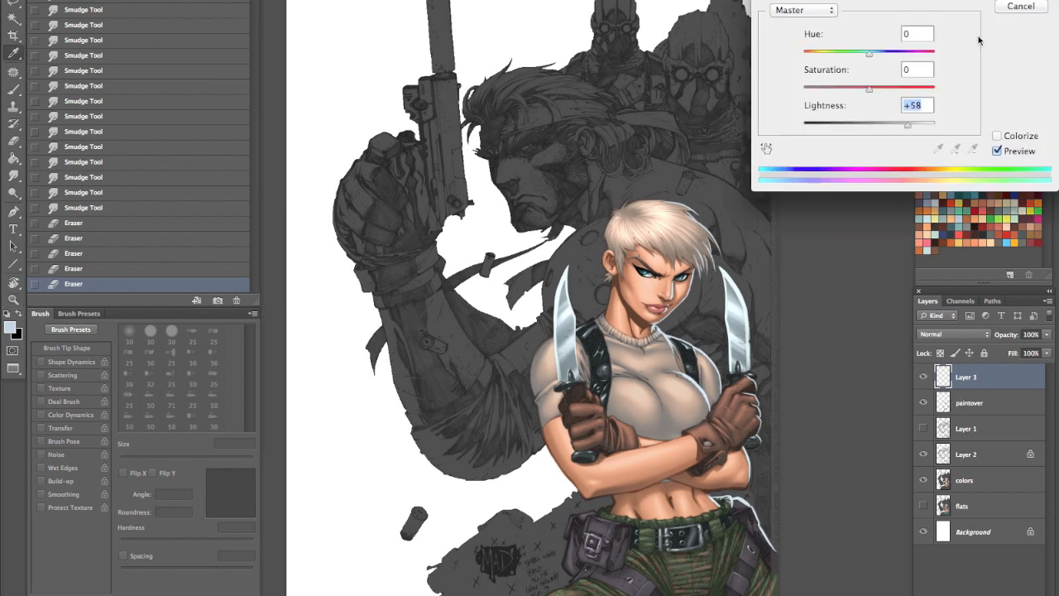
pyautogui.press('Return')
# Step: Select the gray background figures on the colors layer, and apply Color Balance midtone levels of -15, 0 and +20
pyautogui.click(971, 482)
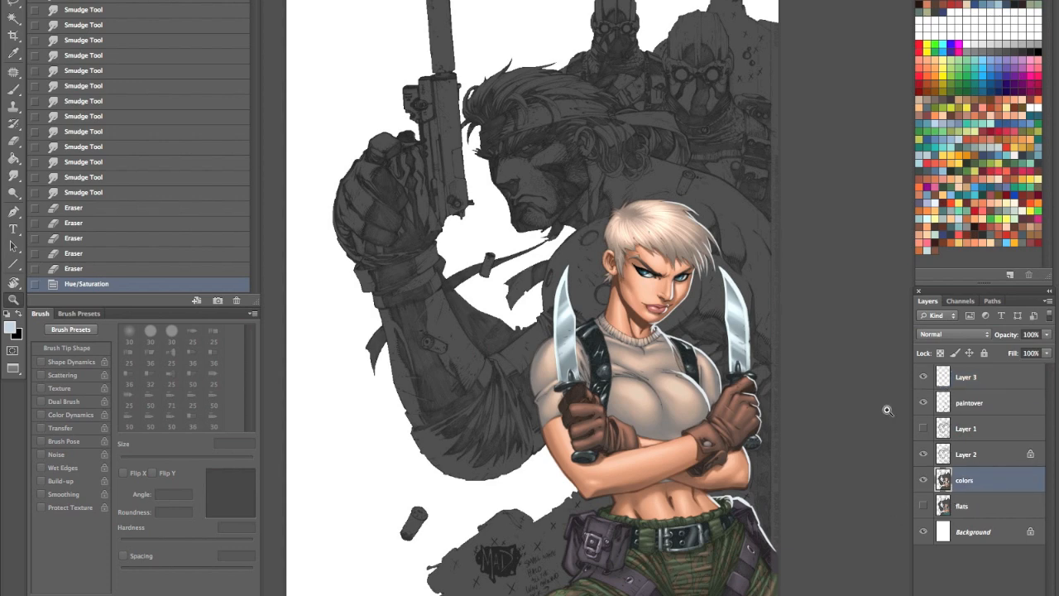
pyautogui.press('w')
pyautogui.click(733, 166)
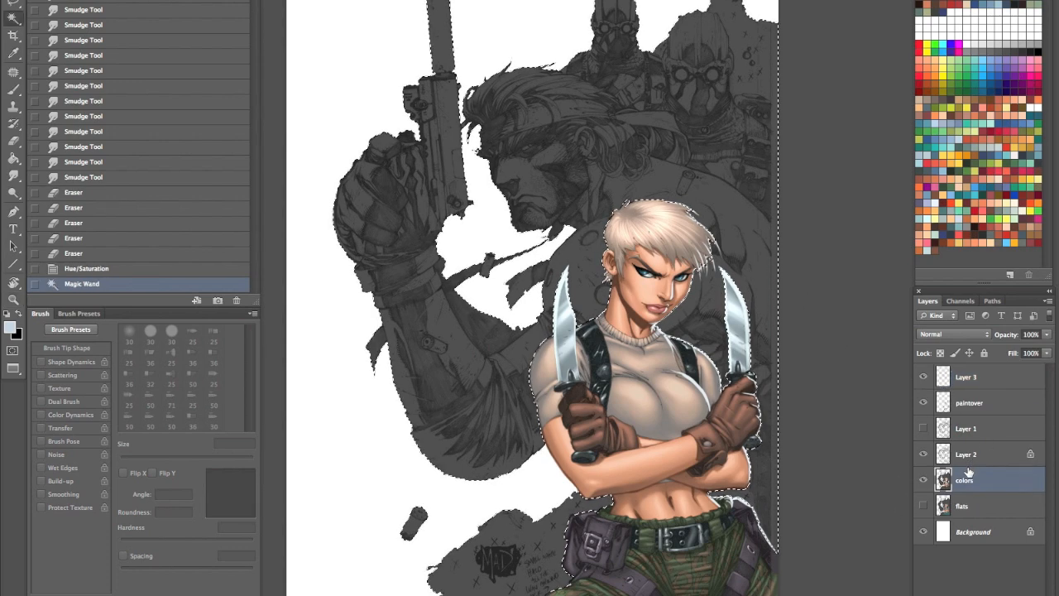
pyautogui.hotkey('ctrl', 'b')
pyautogui.moveTo(872, 104); pyautogui.dragTo(884, 105)
pyautogui.moveTo(871, 70); pyautogui.dragTo(862, 78)
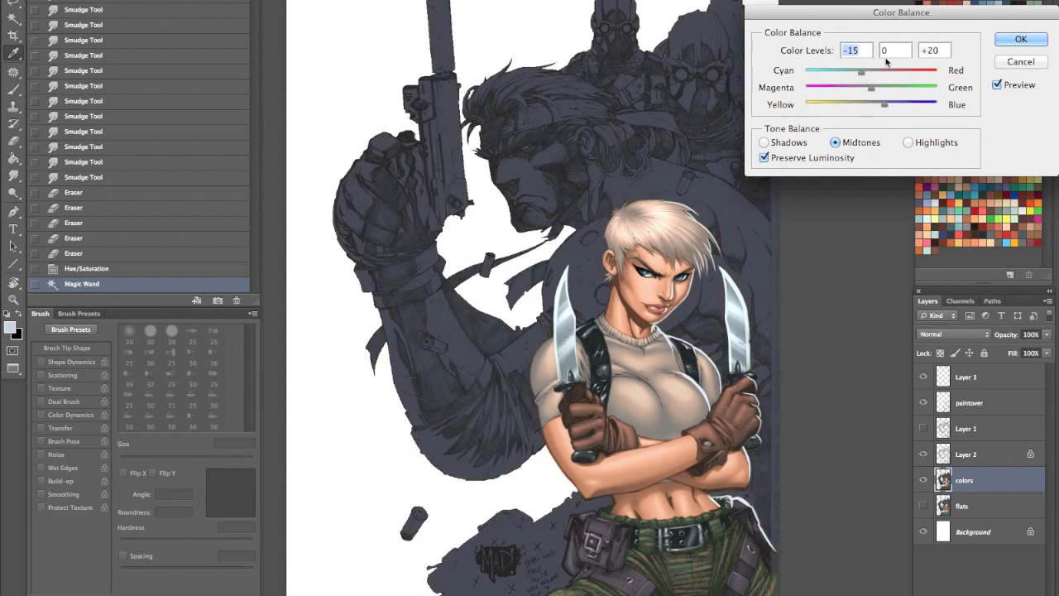
pyautogui.click(1020, 41)
# Step: Darken the selected background figures with Hue/Saturation at Lightness -25, and deselect them
pyautogui.hotkey('ctrl', 'u')
pyautogui.moveTo(869, 124); pyautogui.dragTo(854, 128)
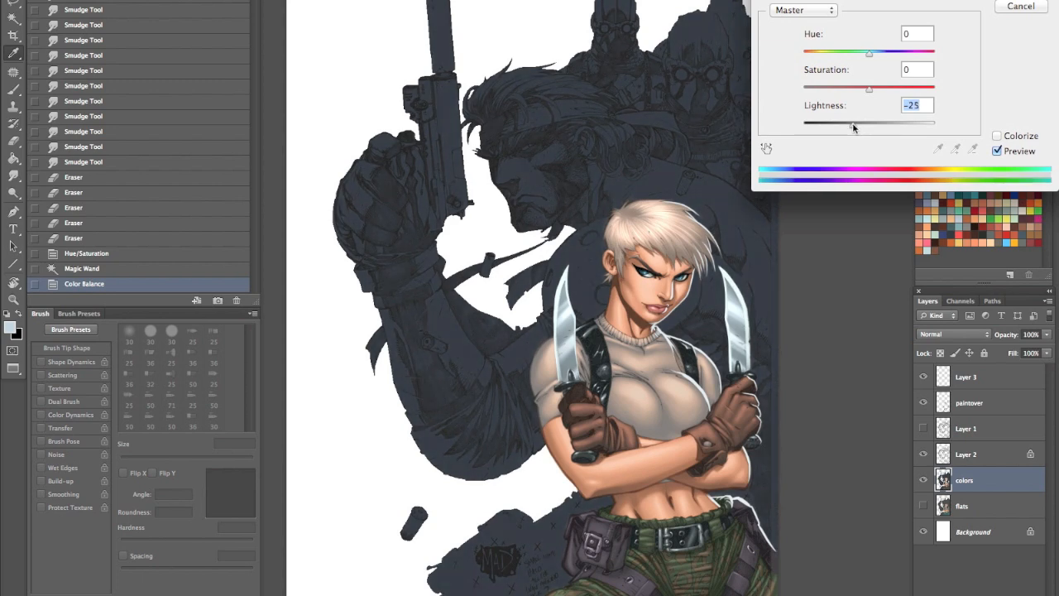
pyautogui.click(1016, 0)
pyautogui.press('z')
pyautogui.moveTo(659, 289); pyautogui.dragTo(712, 265)
pyautogui.moveTo(681, 393); pyautogui.dragTo(662, 426)
pyautogui.hotkey('ctrl', 'd')
pyautogui.hotkey('ctrl', '-')
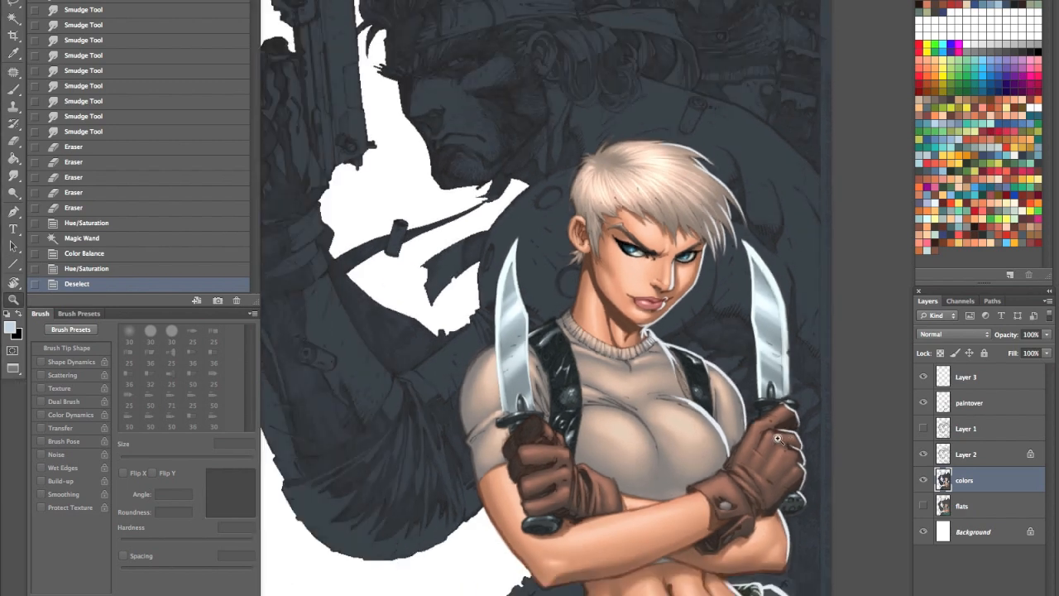
# Step: Paint rim light on Layer 3 up the nose bridge to the inner eye corner, using the sampled highlight color and a 4 px brush
pyautogui.moveTo(679, 273); pyautogui.dragTo(786, 232)
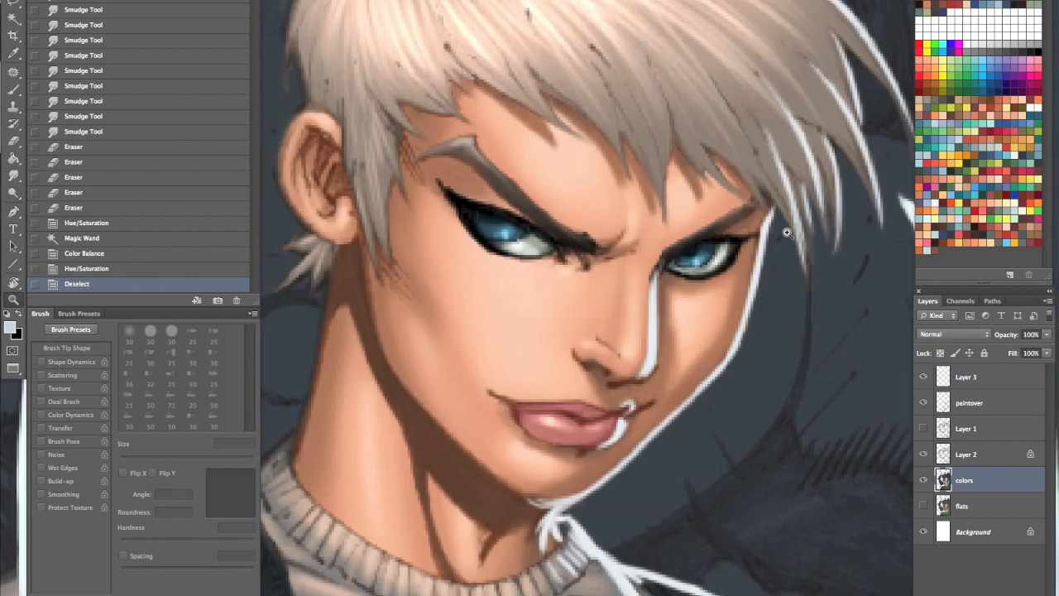
pyautogui.press('b')
pyautogui.click(990, 379)
pyautogui.moveTo(651, 301); pyautogui.dragTo(661, 263)
pyautogui.moveTo(654, 289)
pyautogui.mouseDown()
pyautogui.moveTo(662, 260)
pyautogui.moveTo(658, 302)
pyautogui.moveTo(656, 277)
pyautogui.mouseUp()
pyautogui.keyDown('alt'); pyautogui.click(654, 345); pyautogui.keyUp('alt')
pyautogui.moveTo(653, 302); pyautogui.dragTo(672, 251)
pyautogui.moveTo(654, 276); pyautogui.dragTo(683, 242)
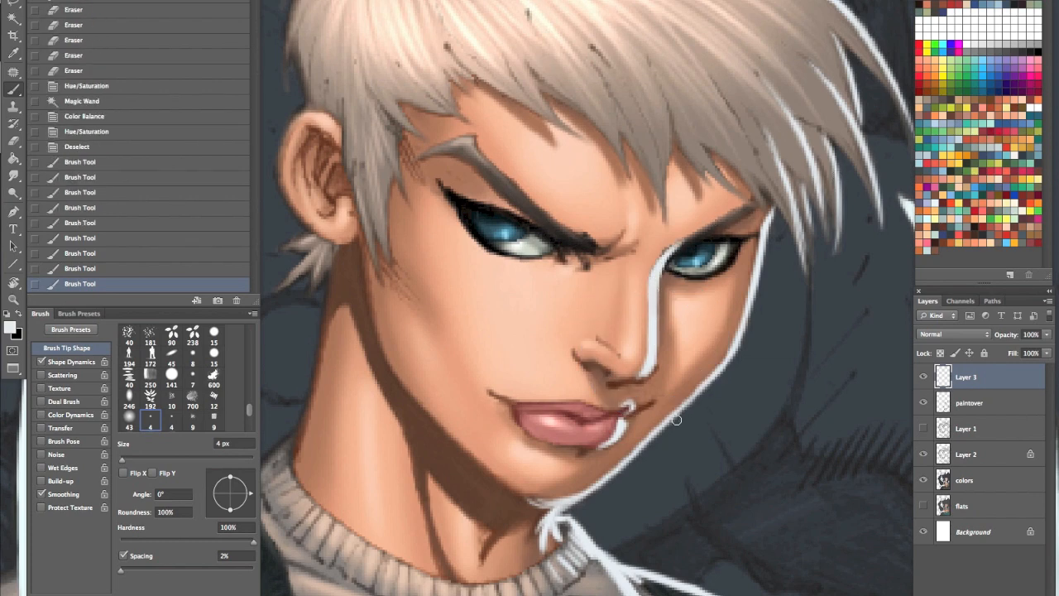
# Step: Thicken the rim light along the temple between the far eye and the hair
pyautogui.moveTo(759, 237); pyautogui.dragTo(772, 212)
pyautogui.moveTo(758, 239); pyautogui.dragTo(774, 212)
pyautogui.moveTo(755, 239); pyautogui.dragTo(774, 213)
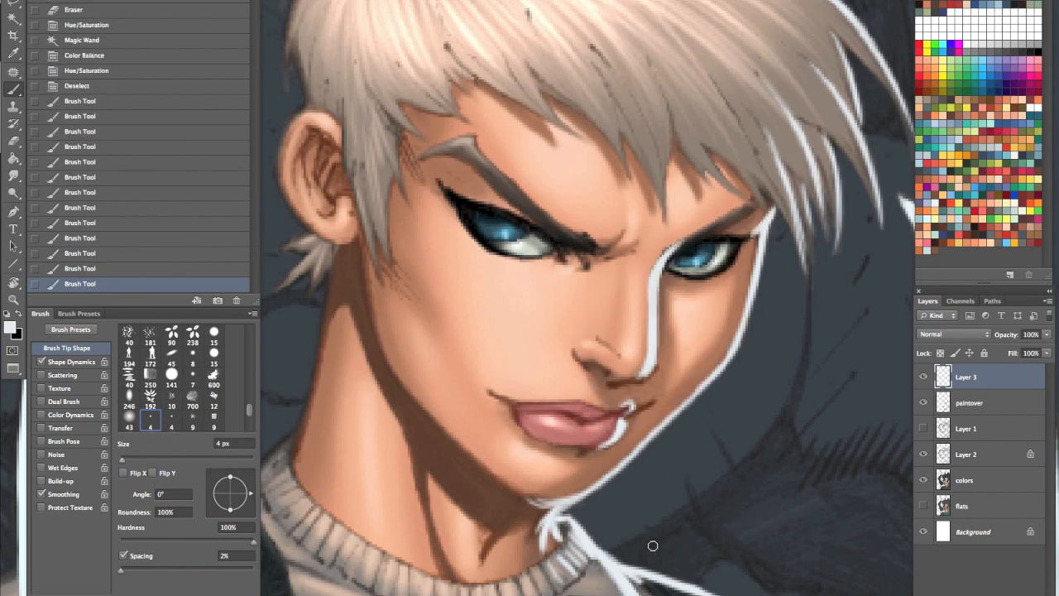
# Step: Erase the upper end of the nose rim light beside the inner eye corner with a soft eraser
pyautogui.press('e')
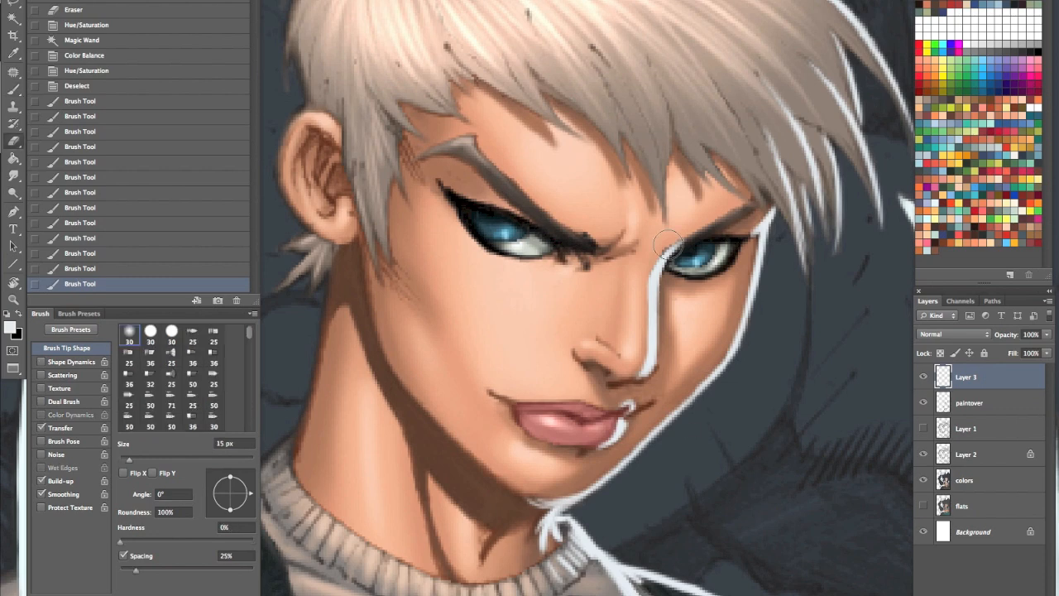
pyautogui.moveTo(687, 233)
pyautogui.mouseDown()
pyautogui.moveTo(645, 270)
pyautogui.moveTo(672, 241)
pyautogui.moveTo(644, 286)
pyautogui.moveTo(642, 323)
pyautogui.moveTo(650, 283)
pyautogui.mouseUp()
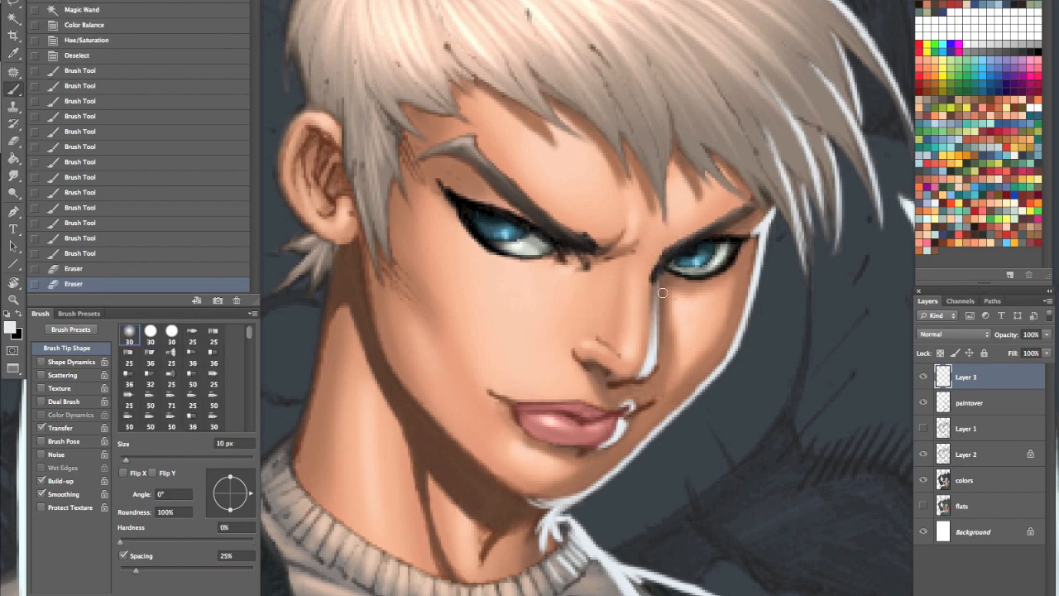
# Step: Try a 4 px brush stroke along the upper nose rim light, compare it by undoing and redoing, and remove it
pyautogui.press('b')
pyautogui.moveTo(656, 328); pyautogui.dragTo(658, 277)
pyautogui.hotkey('ctrl', 'alt', 'z')
pyautogui.hotkey('ctrl', 'alt', 'z')
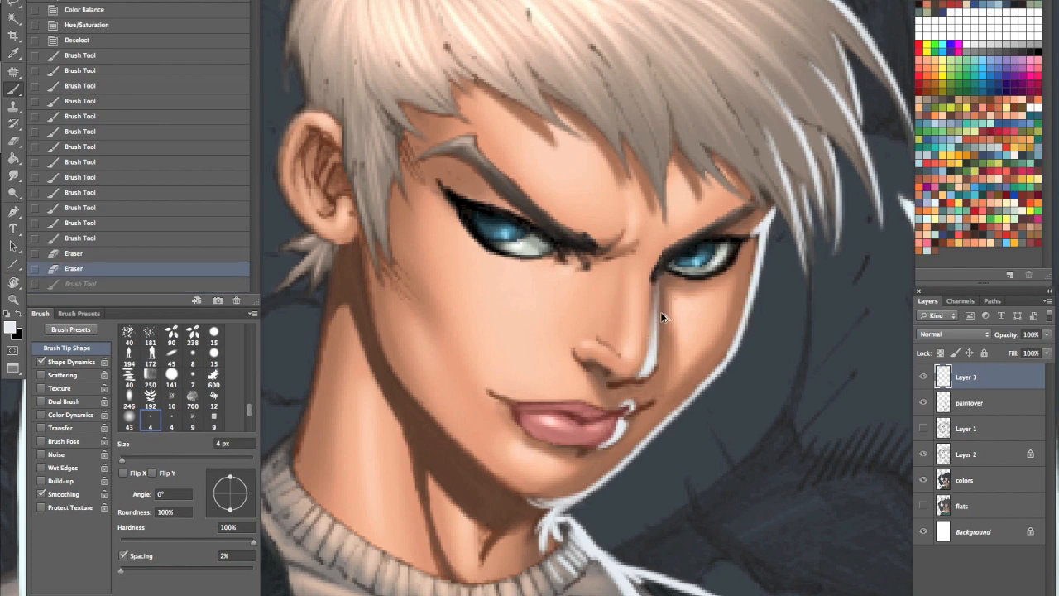
pyautogui.hotkey('ctrl', 'alt', 'z')
pyautogui.hotkey('ctrl', 'shift', 'z')
pyautogui.hotkey('ctrl', 'shift', 'z')
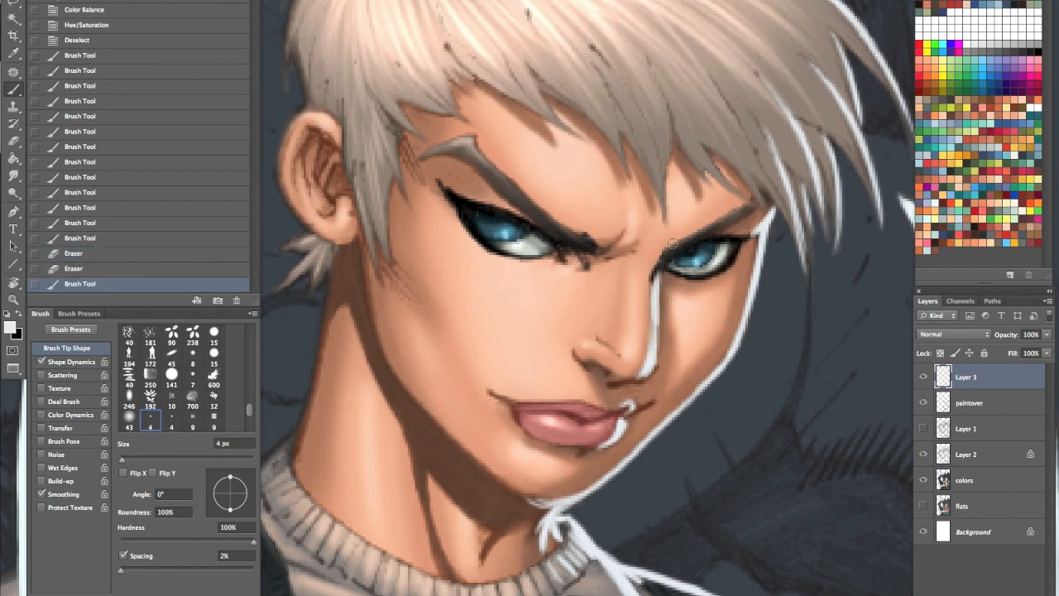
pyautogui.hotkey('ctrl', 'alt', 'z')
# Step: Repaint the upper nose rim light toward the eye corner as a thin line with a smaller brush
pyautogui.press('[')
pyautogui.press('[')
pyautogui.press('[')
pyautogui.moveTo(654, 324); pyautogui.dragTo(657, 287)
pyautogui.moveTo(653, 321); pyautogui.dragTo(660, 276)
pyautogui.moveTo(654, 321); pyautogui.dragTo(661, 267)
pyautogui.moveTo(656, 283); pyautogui.dragTo(664, 262)
pyautogui.moveTo(656, 280)
pyautogui.mouseDown()
pyautogui.moveTo(664, 262)
pyautogui.moveTo(657, 273)
pyautogui.mouseUp()
# Step: Trim the inner edge of the nose rim light with a smaller eraser
pyautogui.press('e')
pyautogui.press('[')
pyautogui.press('[')
pyautogui.press('[')
pyautogui.press('[')
pyautogui.press('[')
pyautogui.press('[')
pyautogui.moveTo(650, 293)
pyautogui.mouseDown()
pyautogui.moveTo(640, 374)
pyautogui.moveTo(650, 372)
pyautogui.mouseUp()
# Step: Rebuild the rim light down the nose bridge, and finish its curve under the nose tip with a 2 px brush
pyautogui.press('b')
pyautogui.press(']')
pyautogui.press(']')
pyautogui.moveTo(655, 282); pyautogui.dragTo(654, 351)
pyautogui.moveTo(657, 306); pyautogui.dragTo(649, 373)
pyautogui.press('[')
pyautogui.moveTo(655, 362); pyautogui.dragTo(646, 377)
pyautogui.moveTo(652, 372); pyautogui.dragTo(640, 379)
pyautogui.moveTo(649, 372); pyautogui.dragTo(642, 378)
pyautogui.moveTo(650, 373); pyautogui.dragTo(643, 378)
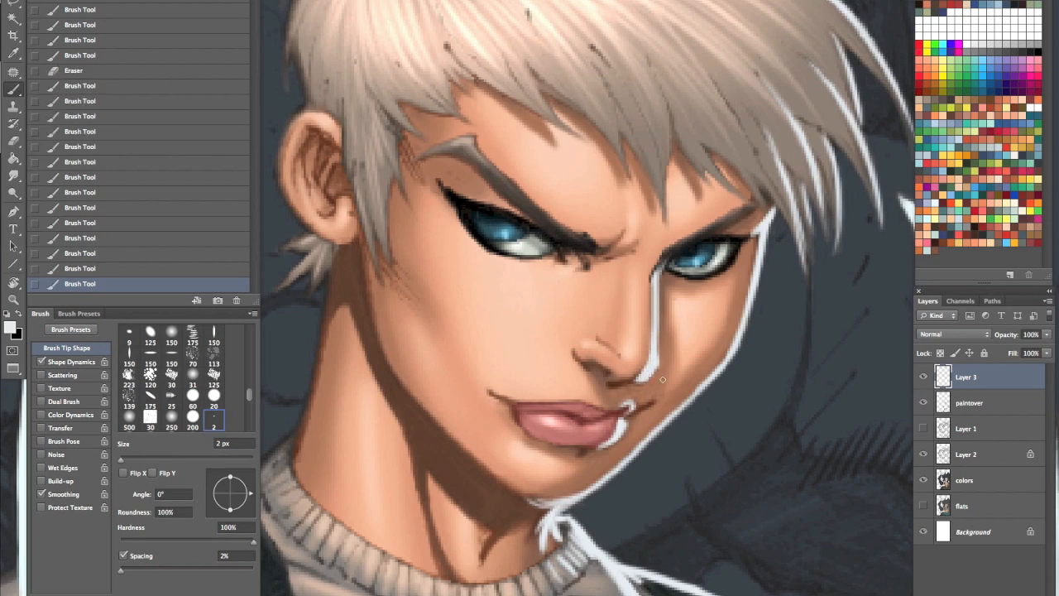
# Step: Erase excess rim light between the nose tip and the lips, and touch up the highlight there
pyautogui.press('e')
pyautogui.moveTo(659, 378)
pyautogui.mouseDown()
pyautogui.moveTo(647, 384)
pyautogui.moveTo(631, 440)
pyautogui.mouseUp()
pyautogui.press('z')
pyautogui.moveTo(691, 389); pyautogui.dragTo(709, 356)
pyautogui.press('e')
pyautogui.moveTo(629, 392)
pyautogui.mouseDown()
pyautogui.moveTo(638, 388)
pyautogui.moveTo(637, 403)
pyautogui.mouseUp()
pyautogui.press('b')
pyautogui.press('z')
# Step: Duplicate Layer 3, and apply a Gaussian Blur to the copy to give the rim light a soft glow
pyautogui.moveTo(732, 364)
pyautogui.mouseDown()
pyautogui.moveTo(678, 421)
pyautogui.moveTo(656, 508)
pyautogui.mouseUp()
pyautogui.moveTo(815, 309); pyautogui.dragTo(764, 362)
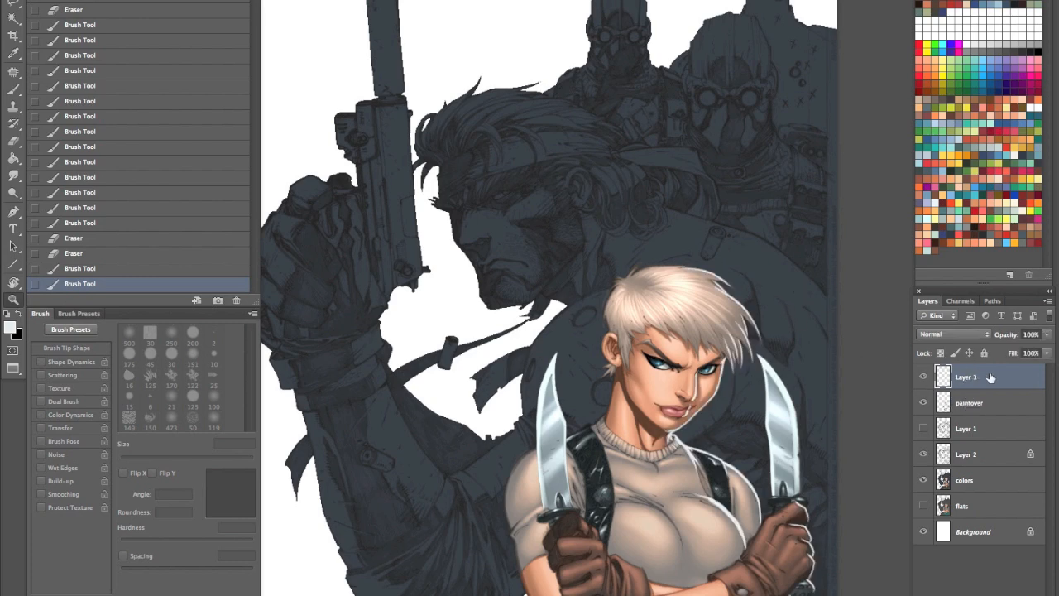
pyautogui.hotkey('ctrl', 'j')
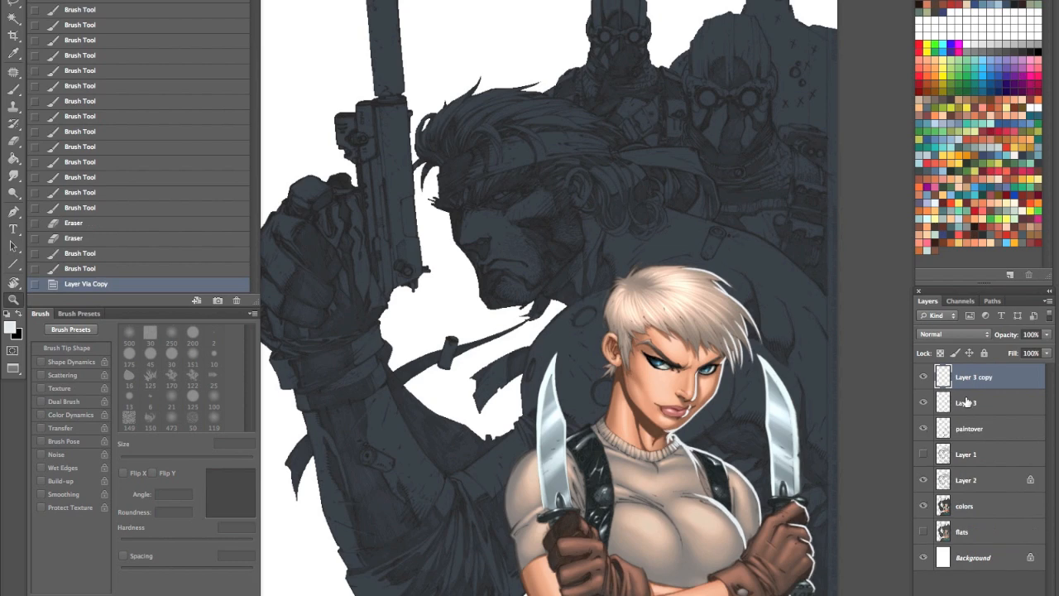
pyautogui.click(953, 334)
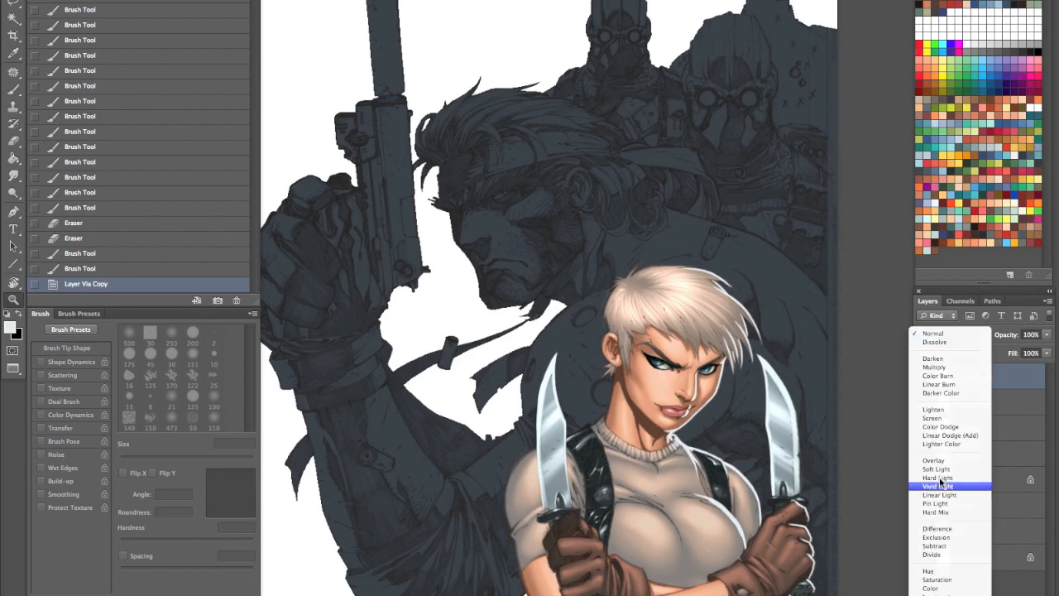
pyautogui.click(814, 431)
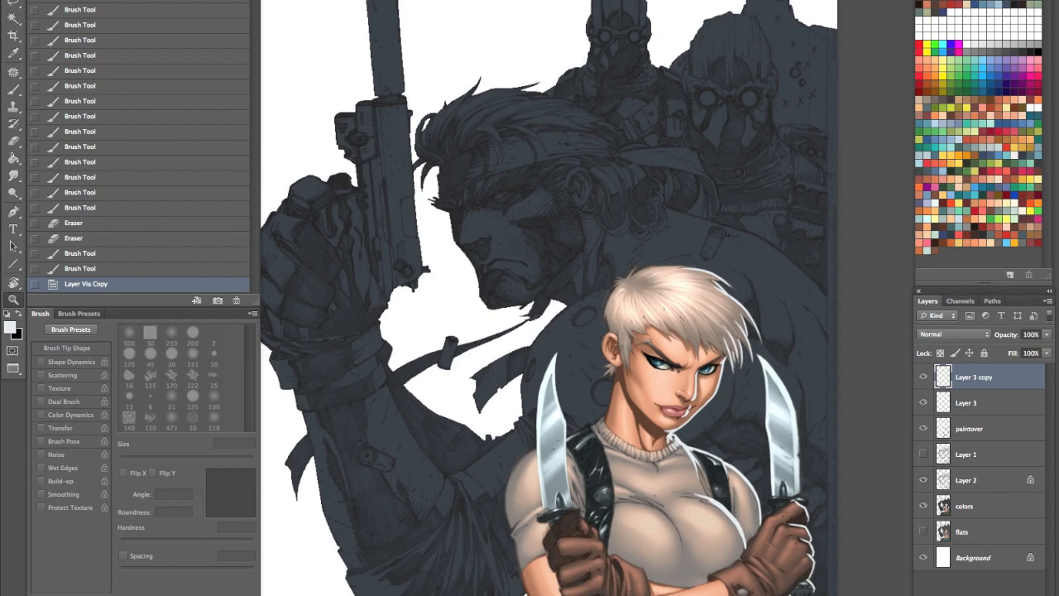
pyautogui.hotkey('ctrl', 'f')
pyautogui.hotkey('ctrl', 'z')
pyautogui.hotkey('ctrl', 'alt', 'f')
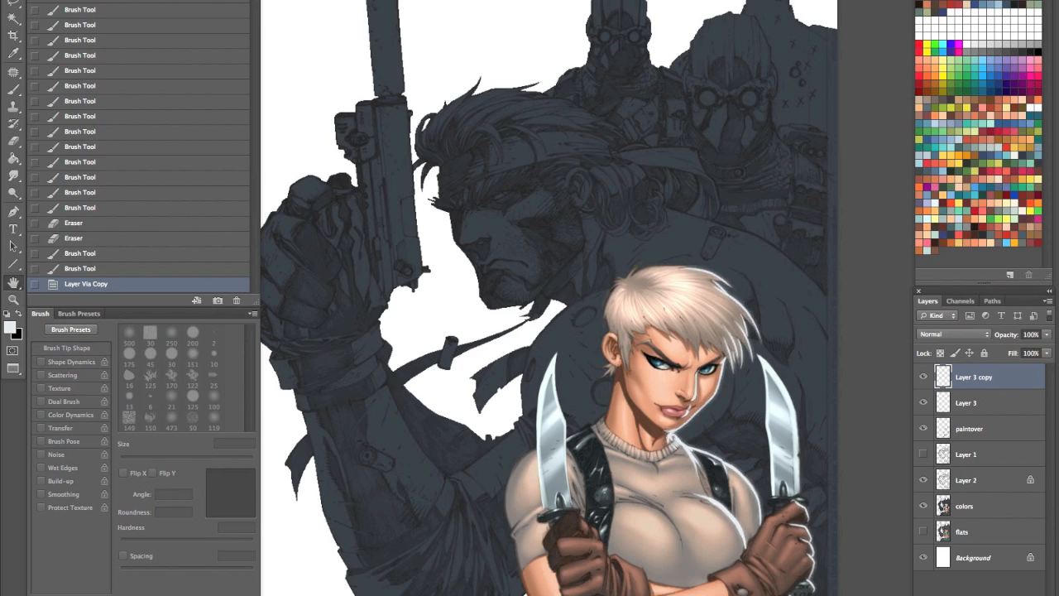
pyautogui.press('Return')
pyautogui.moveTo(622, 537); pyautogui.dragTo(570, 394)
pyautogui.keyDown('alt'); pyautogui.click(768, 455); pyautogui.keyUp('alt')
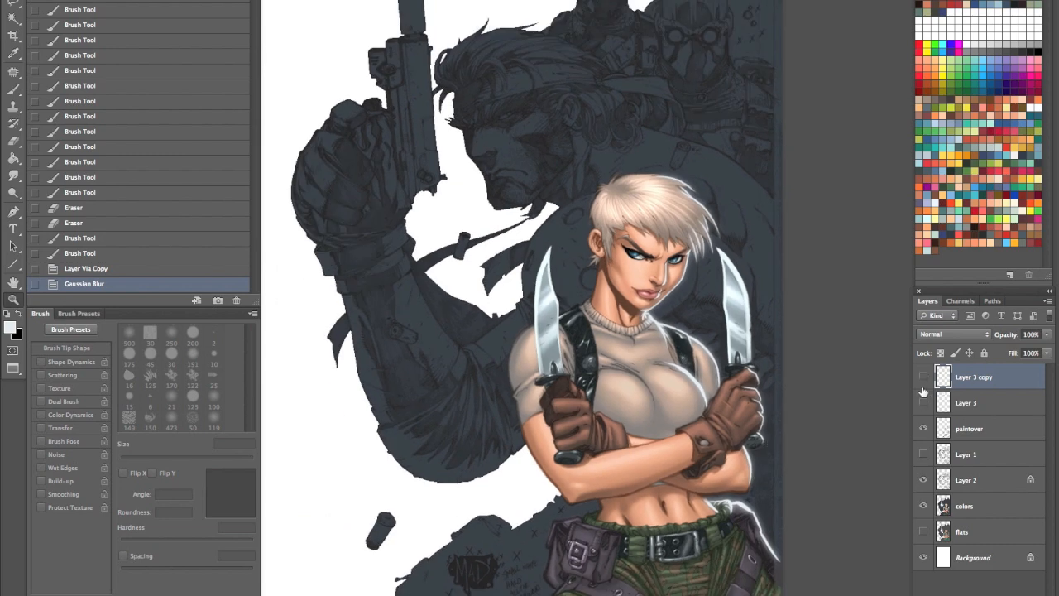
# Step: Hide Layer 3 copy and Layer 3, keeping the paintover layer visible
pyautogui.click(923, 377)
pyautogui.click(923, 402)
pyautogui.click(925, 430)
# Step: Create Layer 4 above the paintover layer, and stamp all visible layers into it
pyautogui.click(989, 425)
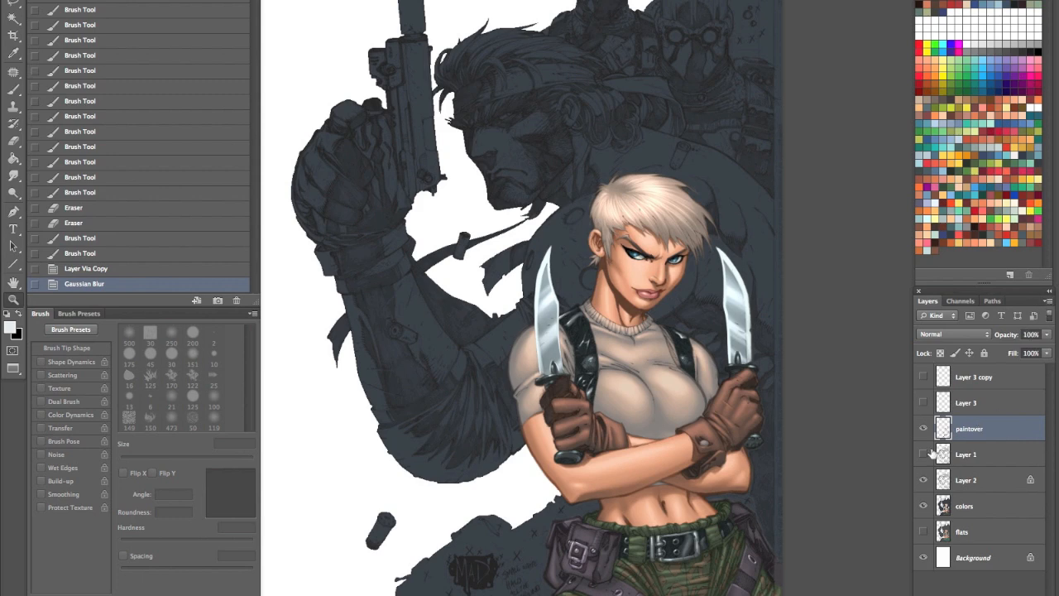
pyautogui.hotkey('ctrl', 'shift', 'n')
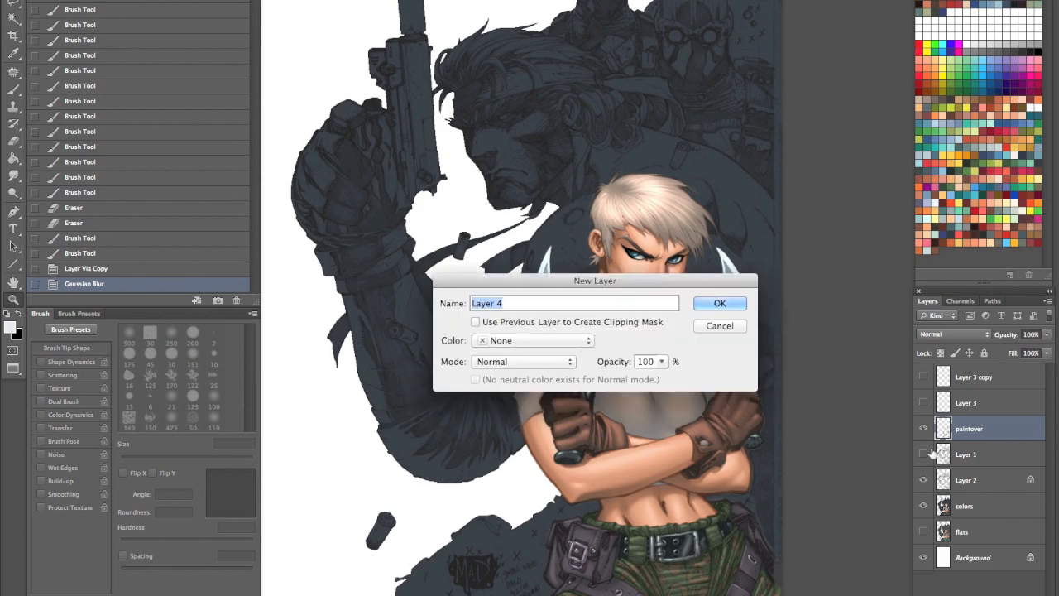
pyautogui.press('Return')
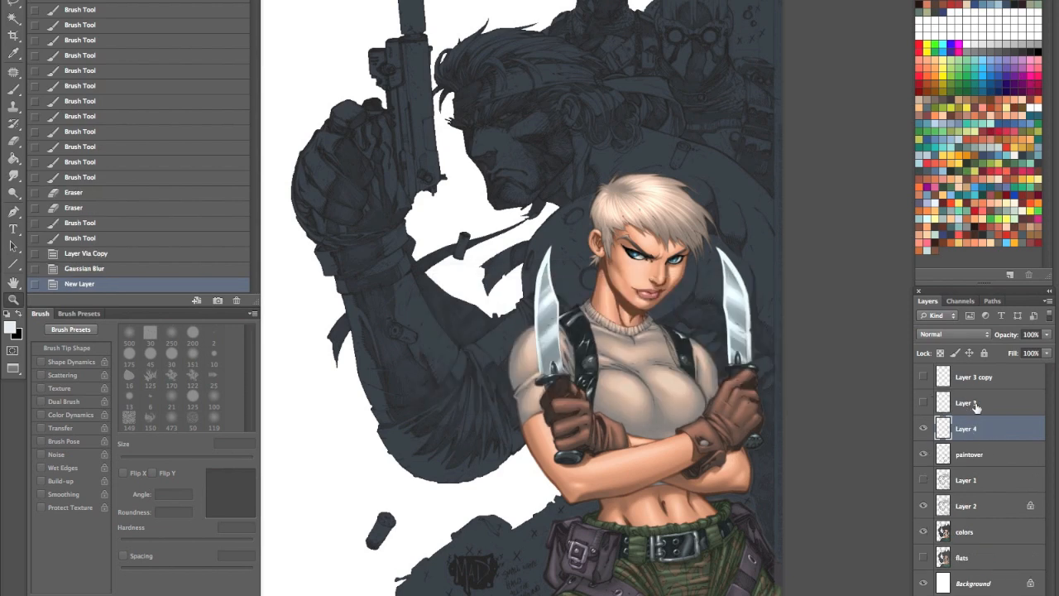
pyautogui.click(1048, 301)
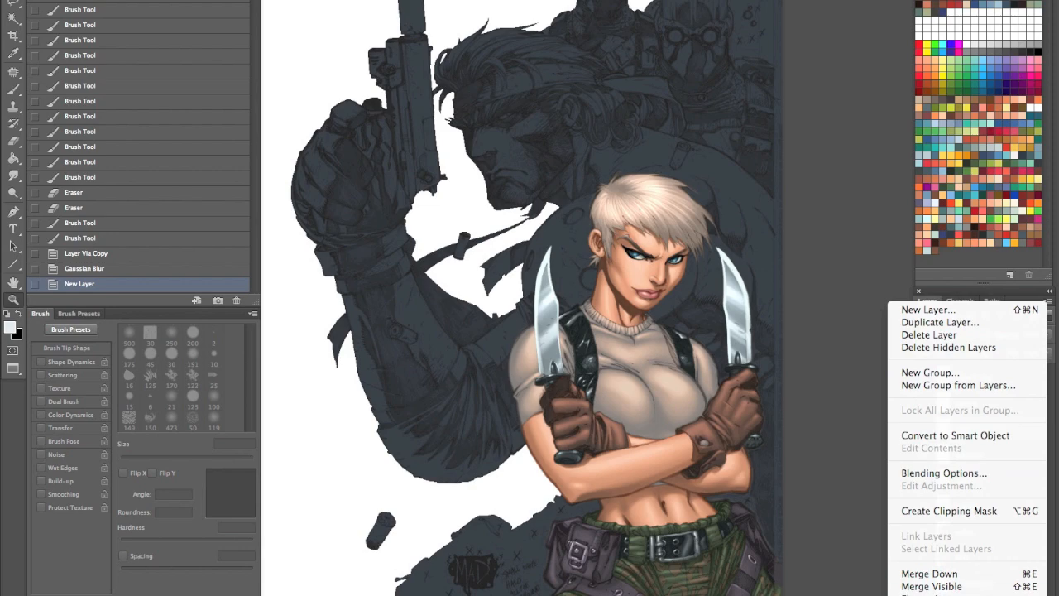
pyautogui.keyDown('alt'); pyautogui.click(980, 584); pyautogui.keyUp('alt')
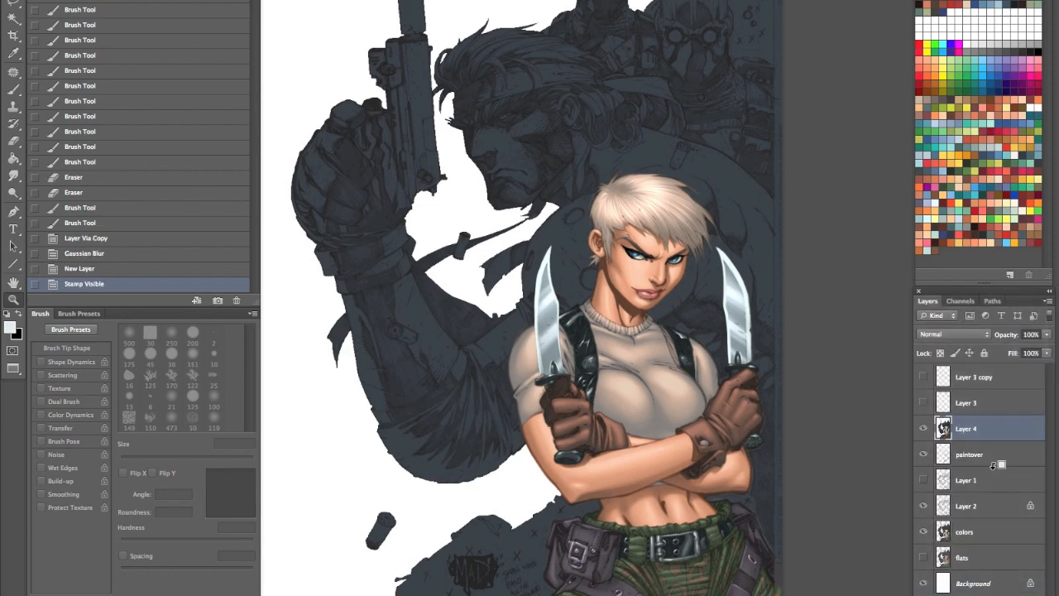
# Step: Toggle Layer 4's visibility to compare the artwork, and show every layer beneath it
pyautogui.keyDown('alt'); pyautogui.click(924, 428); pyautogui.keyUp('alt')
pyautogui.click(923, 429)
pyautogui.click(923, 428)
pyautogui.click(923, 429)
pyautogui.click(923, 429)
pyautogui.moveTo(923, 454); pyautogui.dragTo(923, 583)
pyautogui.moveTo(924, 402)
pyautogui.mouseDown()
pyautogui.moveTo(922, 380)
pyautogui.moveTo(923, 403)
pyautogui.mouseUp()
# Step: Apply a Gaussian Blur with a radius of 7 pixels to Layer 4
pyautogui.press('alt+super+f')
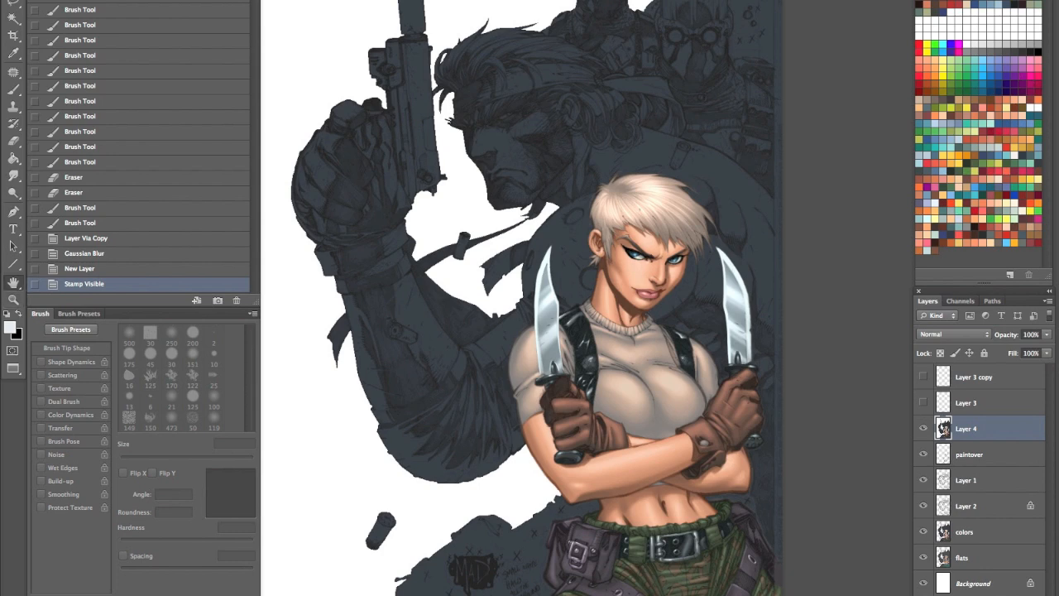
pyautogui.moveTo(438, 0); pyautogui.dragTo(359, 295)
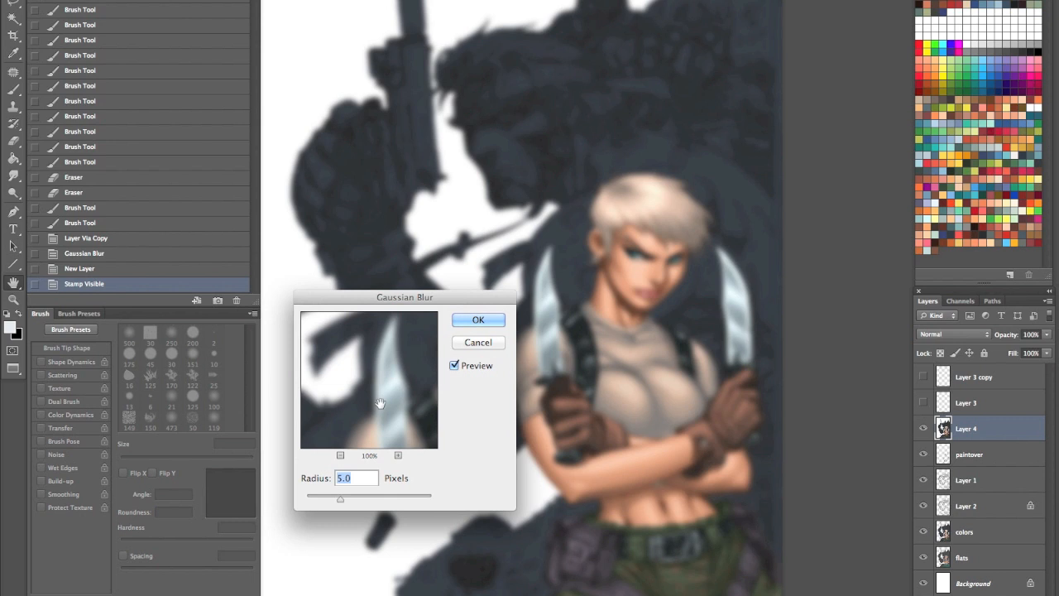
pyautogui.write('7')
pyautogui.press('Return')
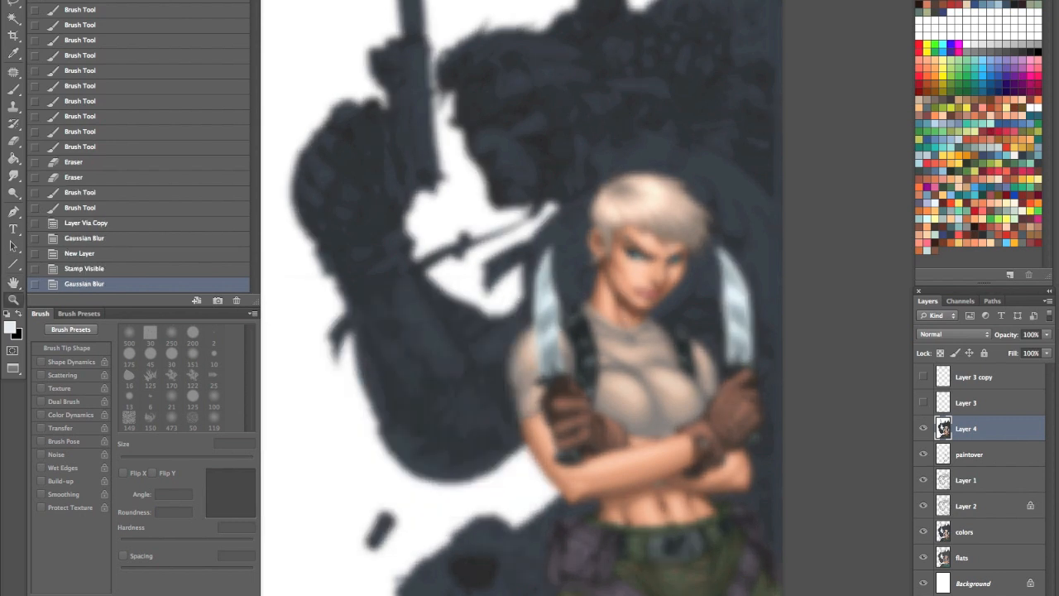
# Step: Set Layer 4 to Overlay blending, and try its opacity at 30% and 20%
pyautogui.click(988, 336)
pyautogui.click(945, 462)
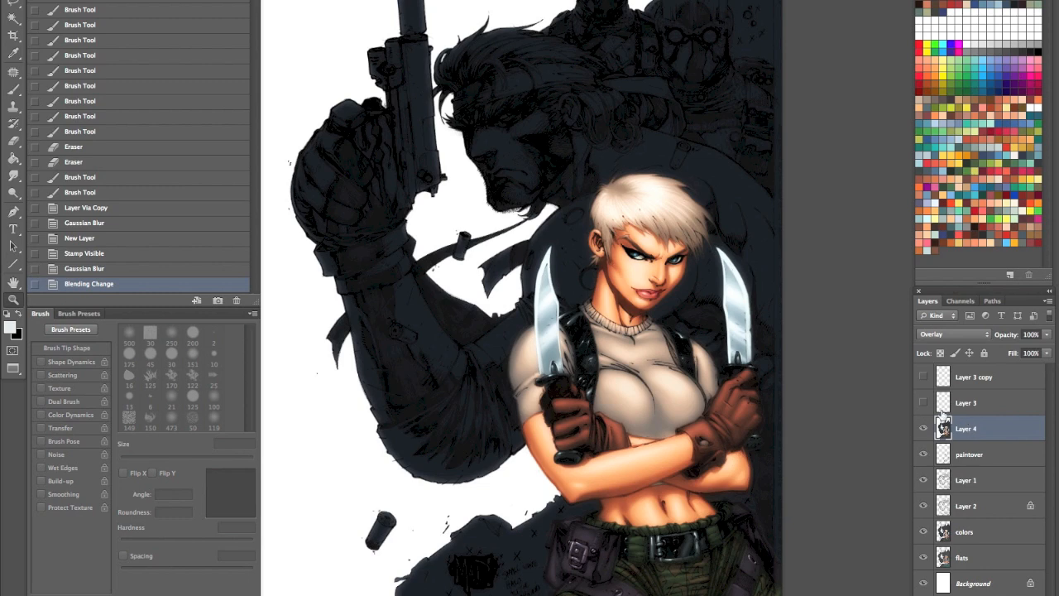
pyautogui.press('3')
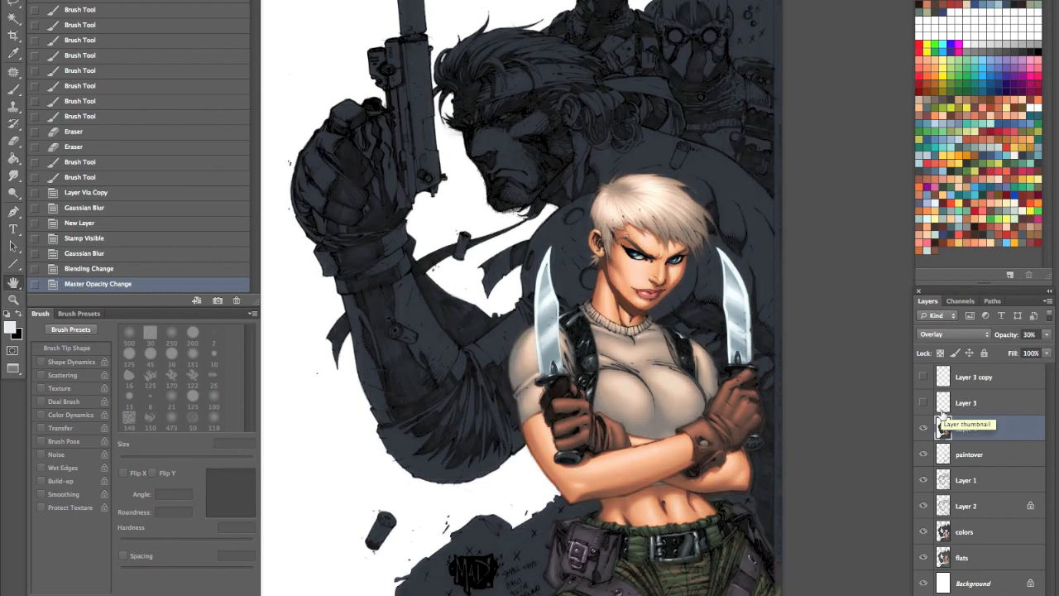
pyautogui.press('2')
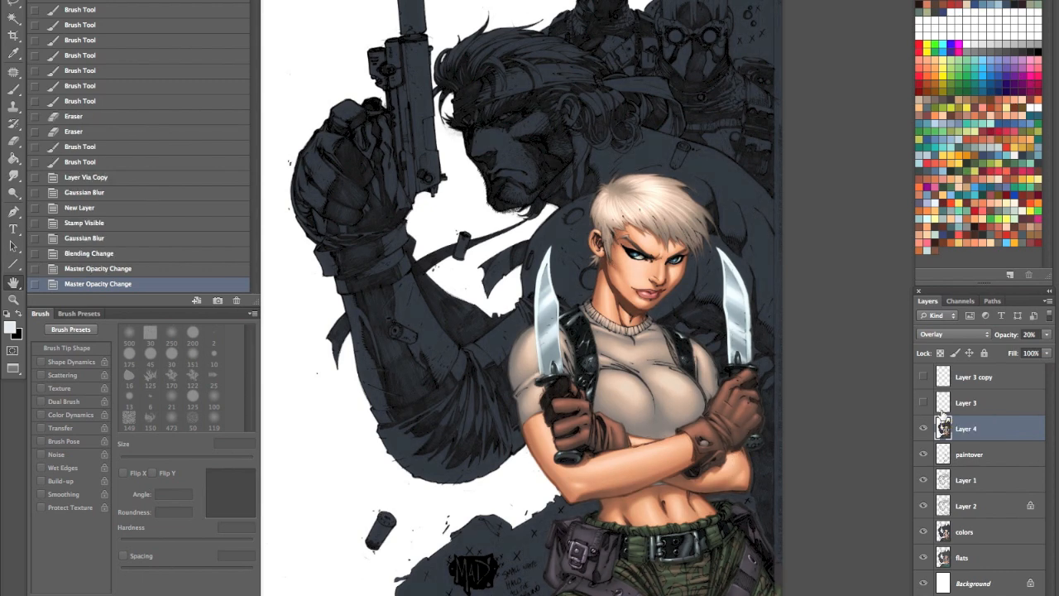
# Step: Undo the opacity changes, the Overlay blending and the Gaussian Blur on Layer 4
pyautogui.hotkey('ctrl', 'alt', 'z')
pyautogui.hotkey('ctrl', 'alt', 'z')
pyautogui.hotkey('ctrl', 'alt', 'z')
pyautogui.hotkey('ctrl', 'alt', 'z')
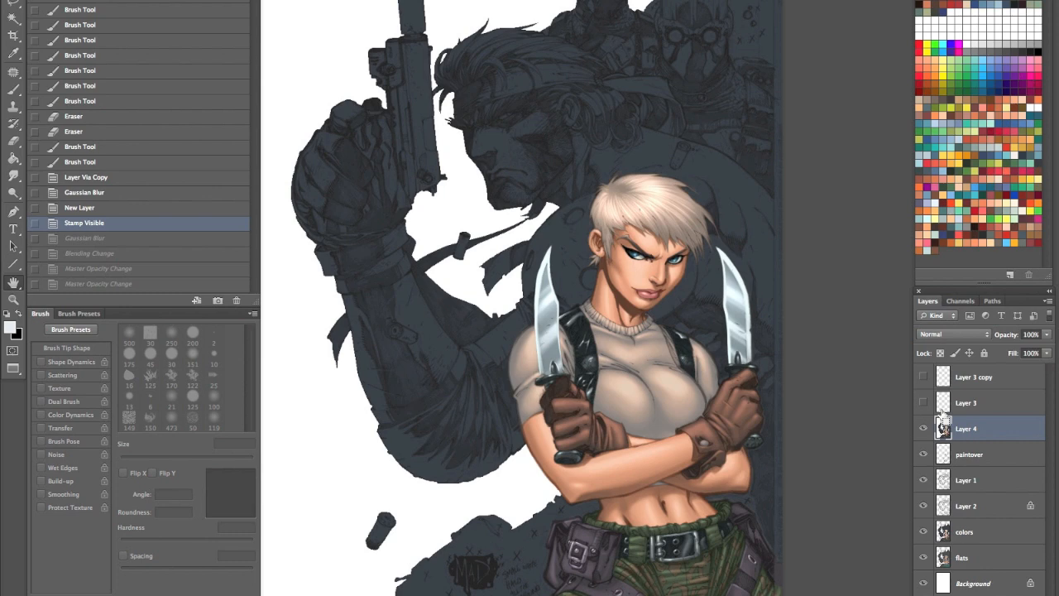
# Step: Undo the Stamp Visible on Layer 4, and hide Layer 1, paintover and Layer 4
pyautogui.hotkey('ctrl', 'alt', 'z')
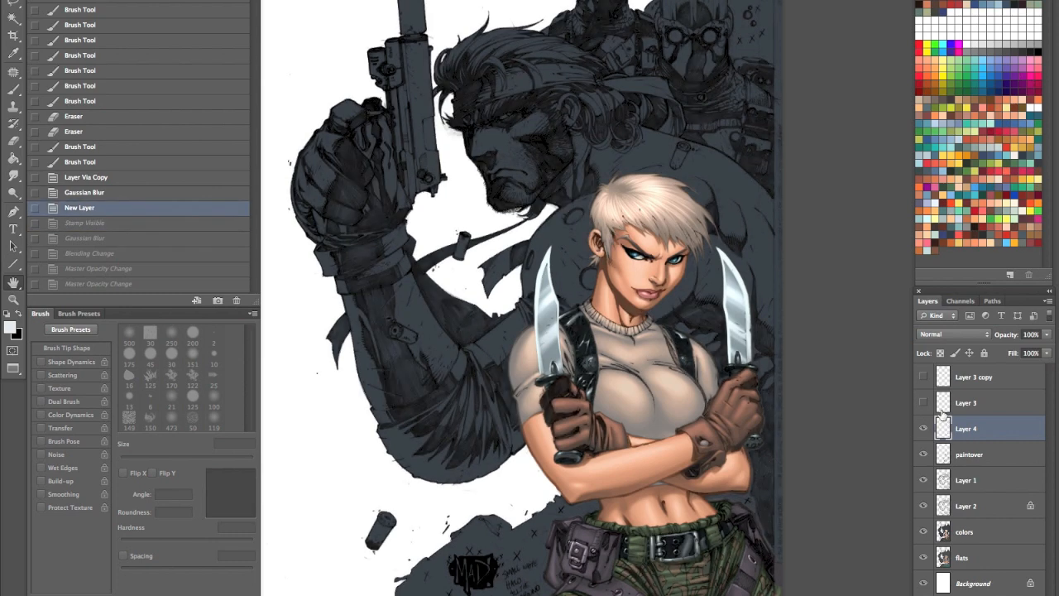
pyautogui.click(923, 480)
pyautogui.click(923, 480)
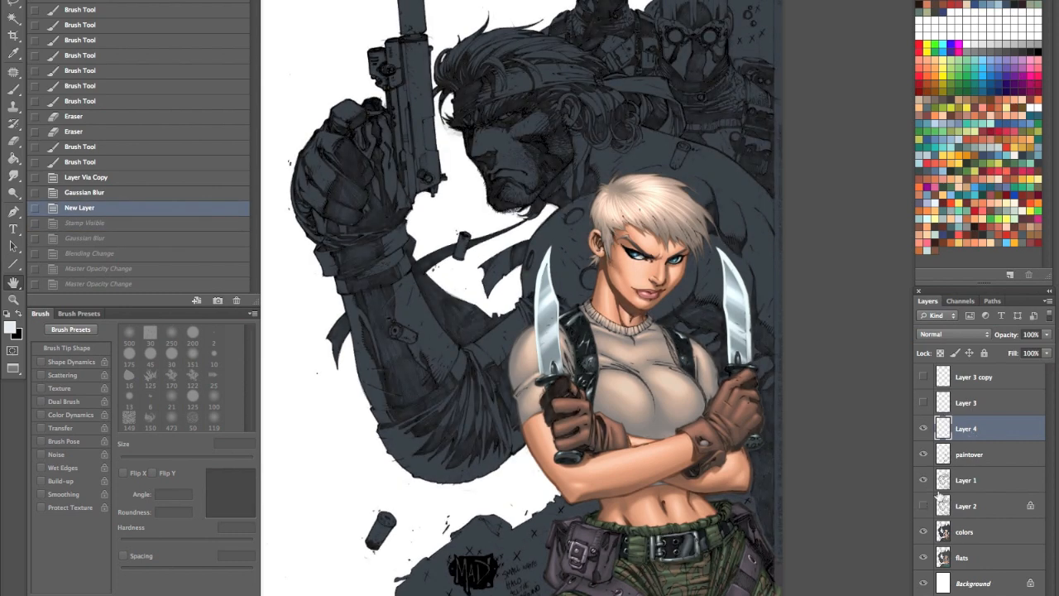
pyautogui.click(924, 505)
pyautogui.click(923, 480)
pyautogui.click(969, 484)
pyautogui.press('z')
pyautogui.moveTo(707, 388); pyautogui.dragTo(804, 324)
pyautogui.click(923, 455)
pyautogui.click(923, 428)
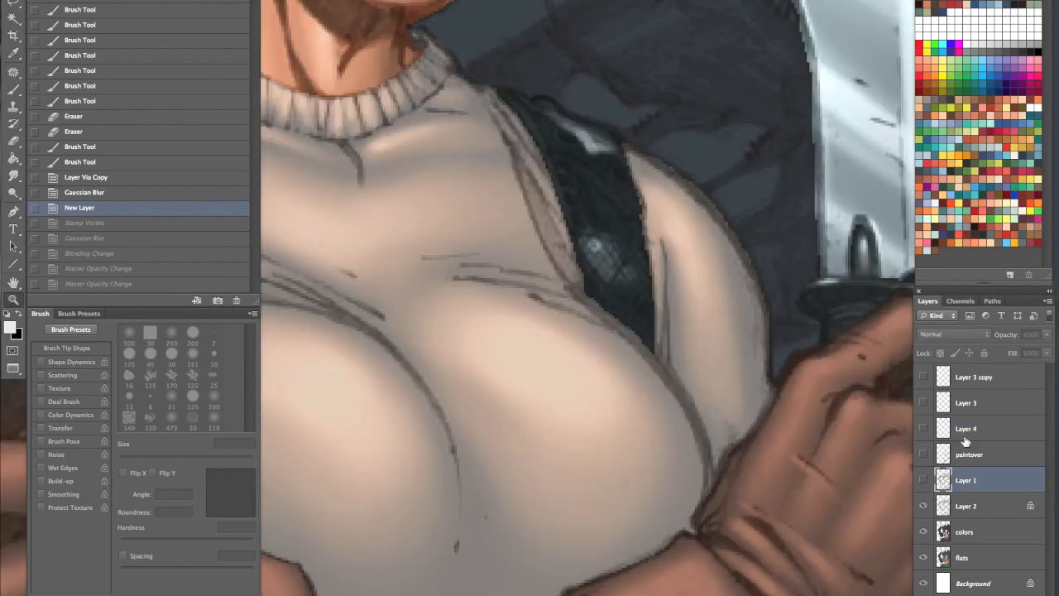
# Step: Toggle the visibility of the layers from Layer 2 up to Layer 3 to compare the line art on the woman's chest
pyautogui.click(925, 506)
pyautogui.click(925, 506)
pyautogui.click(924, 480)
pyautogui.click(923, 480)
pyautogui.click(924, 454)
pyautogui.click(923, 429)
pyautogui.click(923, 403)
pyautogui.click(923, 402)
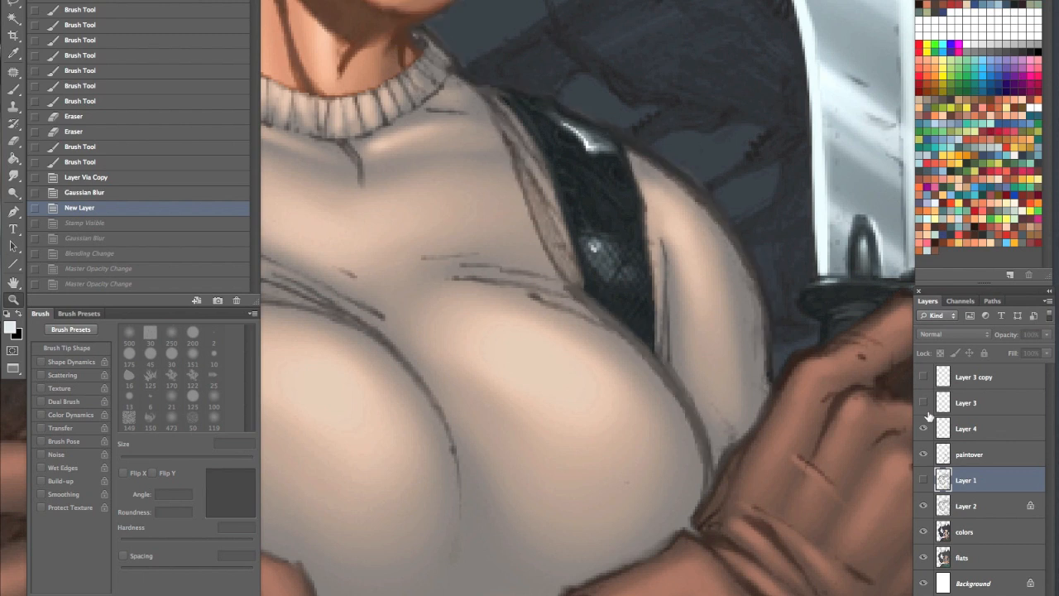
pyautogui.moveTo(924, 451); pyautogui.dragTo(924, 426)
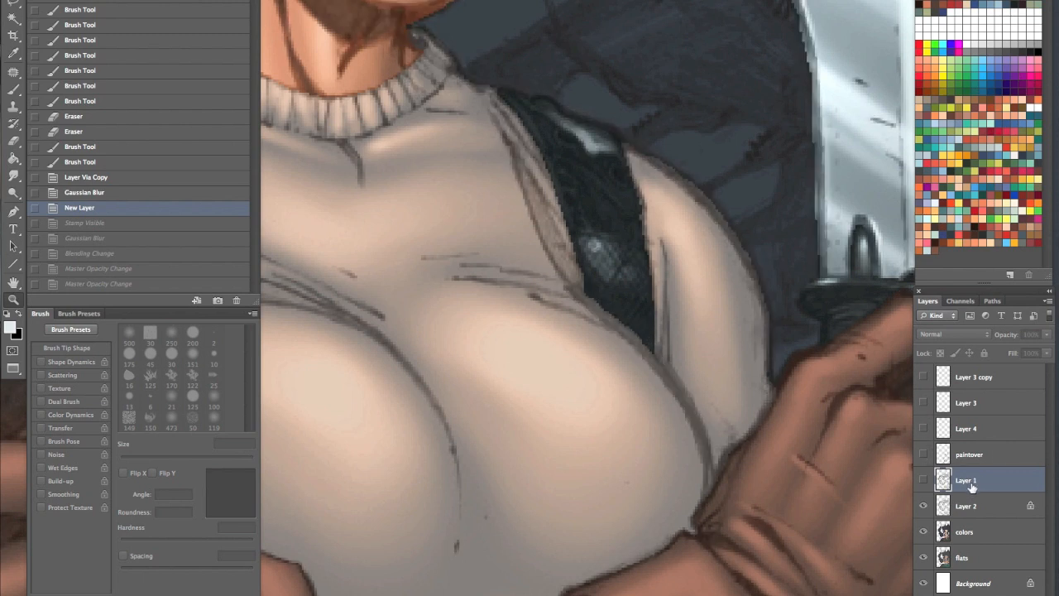
# Step: Show the paintover layer and Layer 4, and stamp all visible layers into Layer 4
pyautogui.click(924, 455)
pyautogui.click(987, 434)
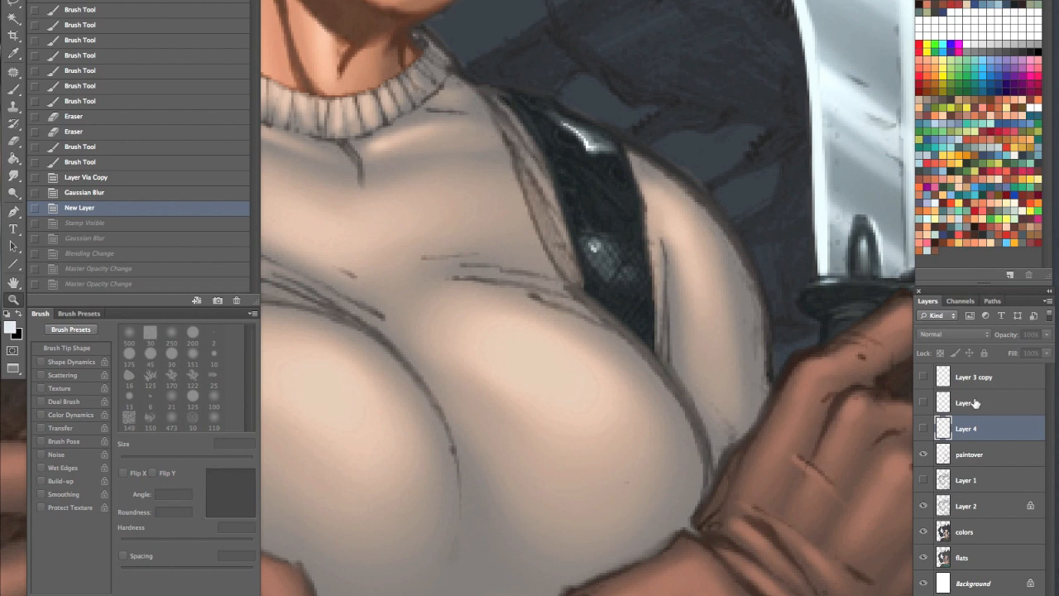
pyautogui.click(923, 428)
pyautogui.click(1046, 301)
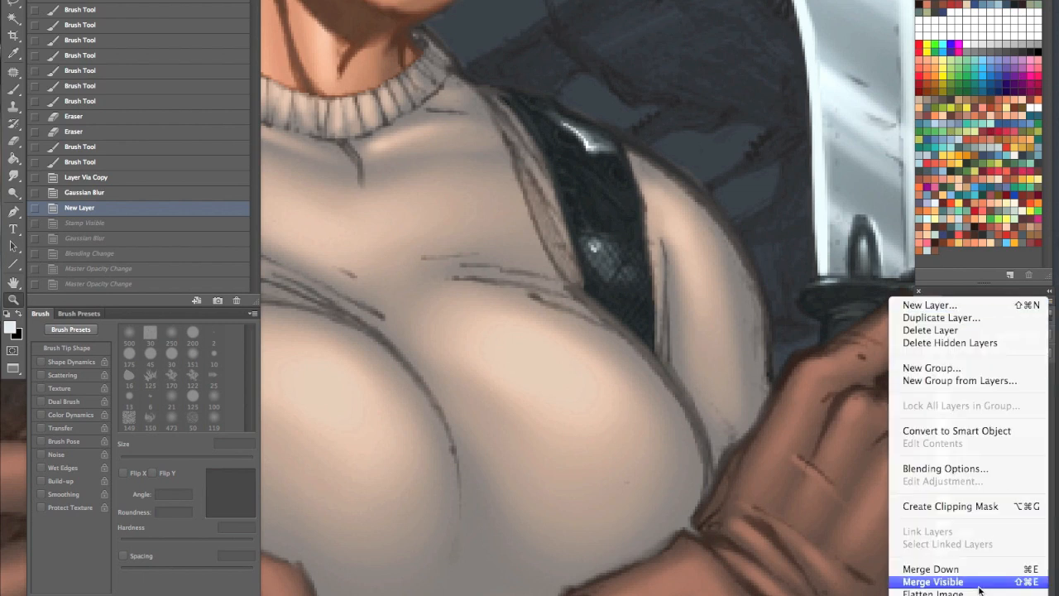
pyautogui.keyDown('alt'); pyautogui.click(934, 582); pyautogui.keyUp('alt')
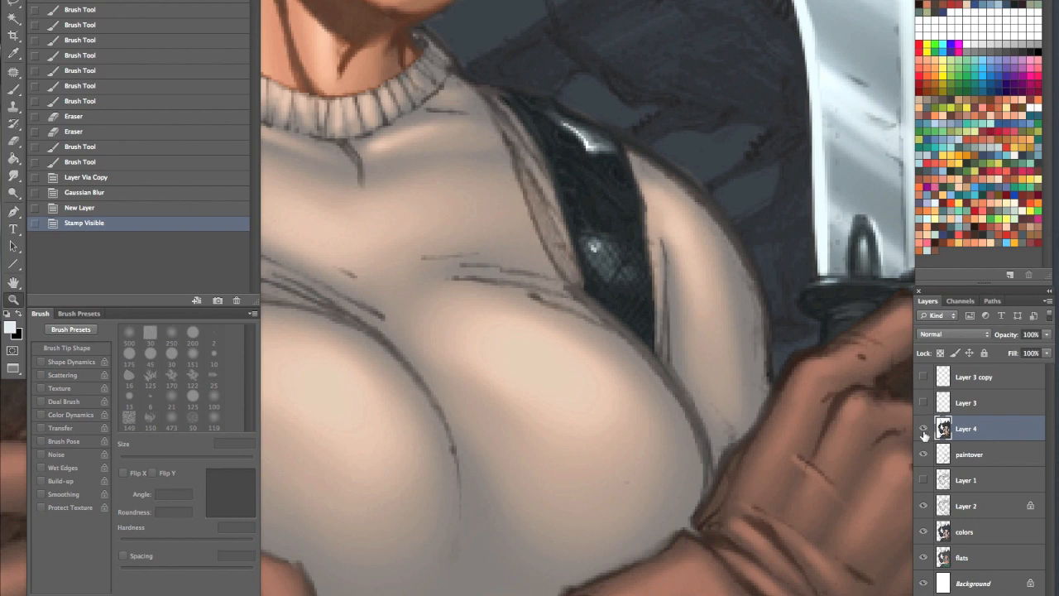
# Step: Reapply the last Gaussian Blur to Layer 4, and set the layer to Overlay blending at 30% opacity
pyautogui.hotkey('ctrl', 'f')
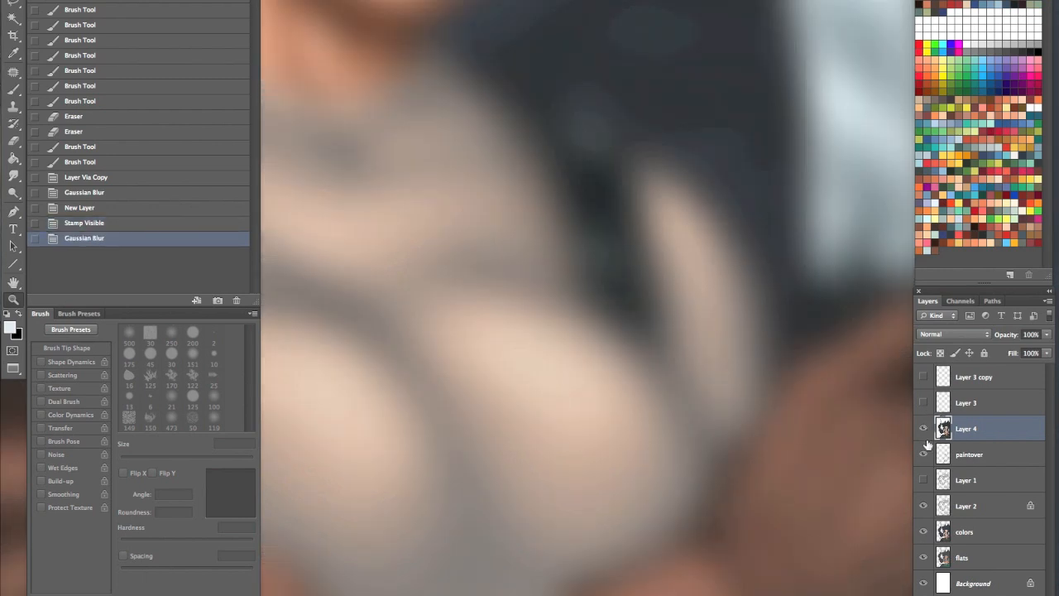
pyautogui.click(990, 331)
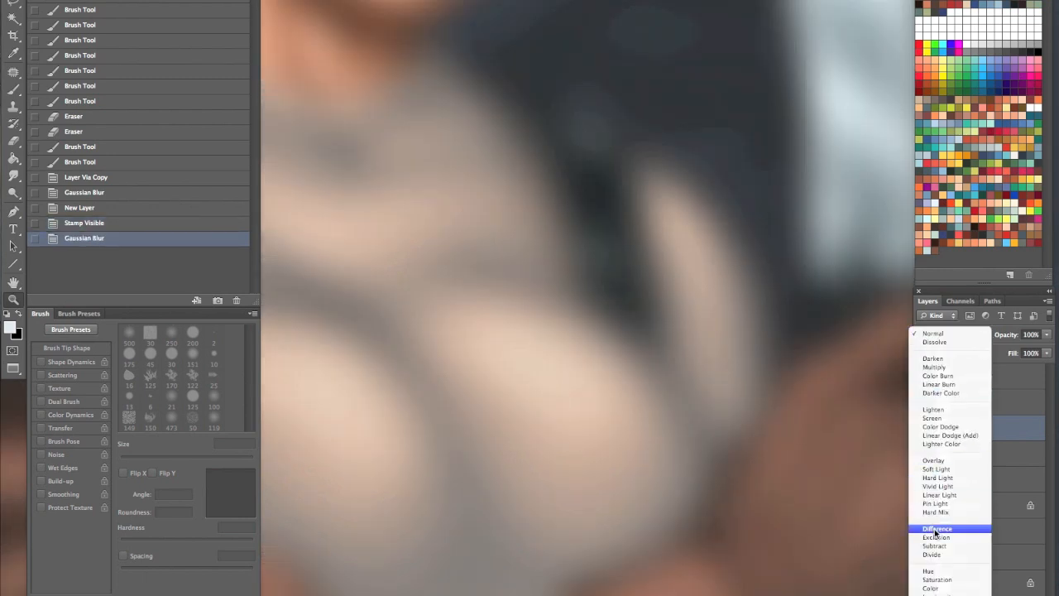
pyautogui.click(945, 454)
pyautogui.keyDown('alt'); pyautogui.click(819, 432); pyautogui.keyUp('alt')
pyautogui.keyDown('alt'); pyautogui.click(769, 449); pyautogui.keyUp('alt')
pyautogui.keyDown('alt'); pyautogui.click(728, 478); pyautogui.keyUp('alt')
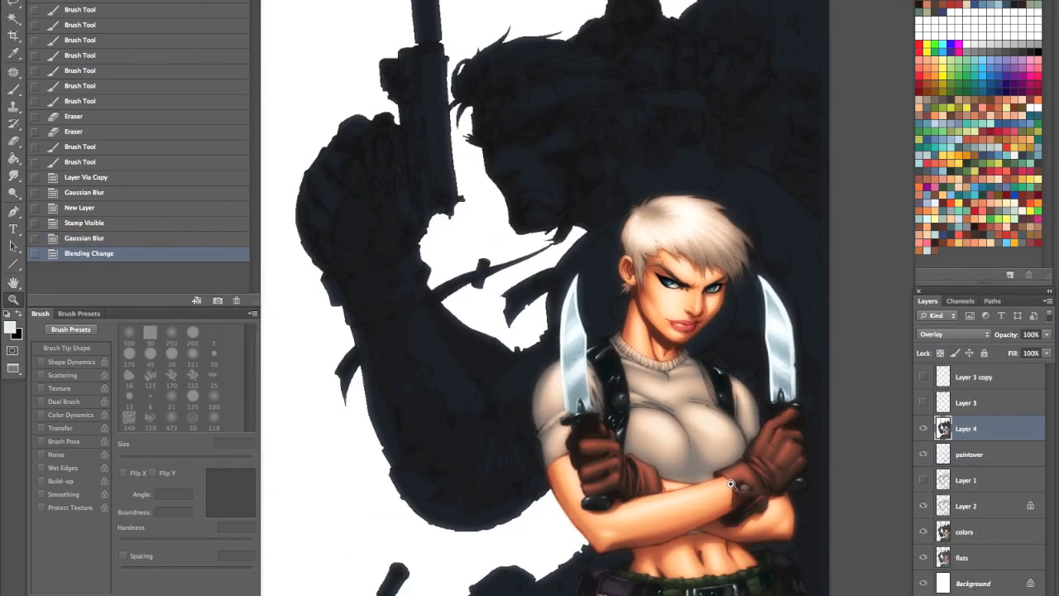
pyautogui.keyDown('alt'); pyautogui.click(728, 478); pyautogui.keyUp('alt')
pyautogui.press('3')
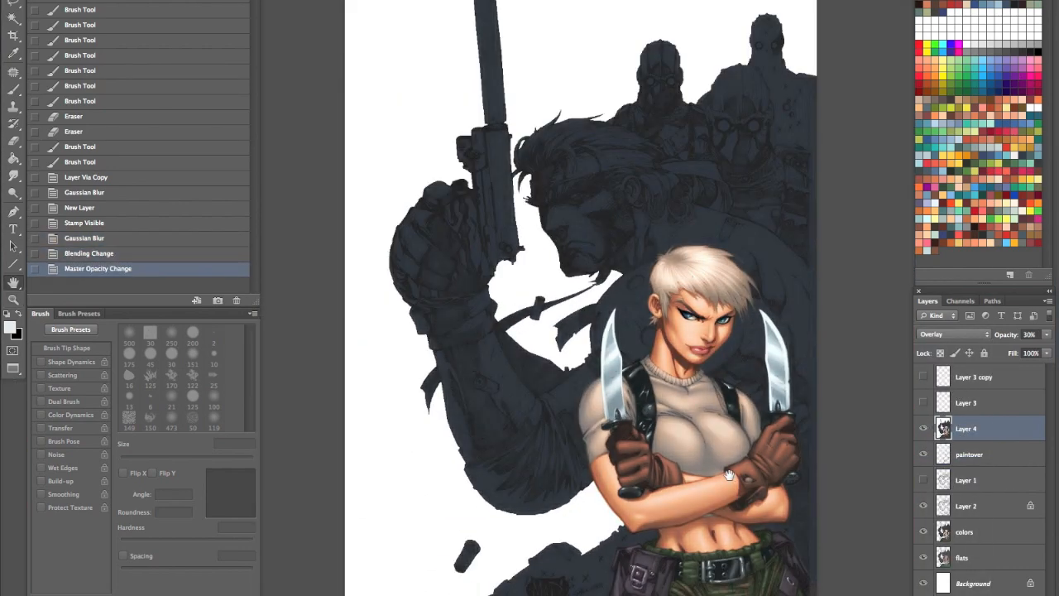
# Step: Show the rim light layers, Layer 3 and Layer 3 copy, above the Overlay layer
pyautogui.press('z')
pyautogui.click(727, 361)
pyautogui.click(726, 361)
pyautogui.click(726, 360)
pyautogui.keyDown('alt'); pyautogui.click(786, 398); pyautogui.keyUp('alt')
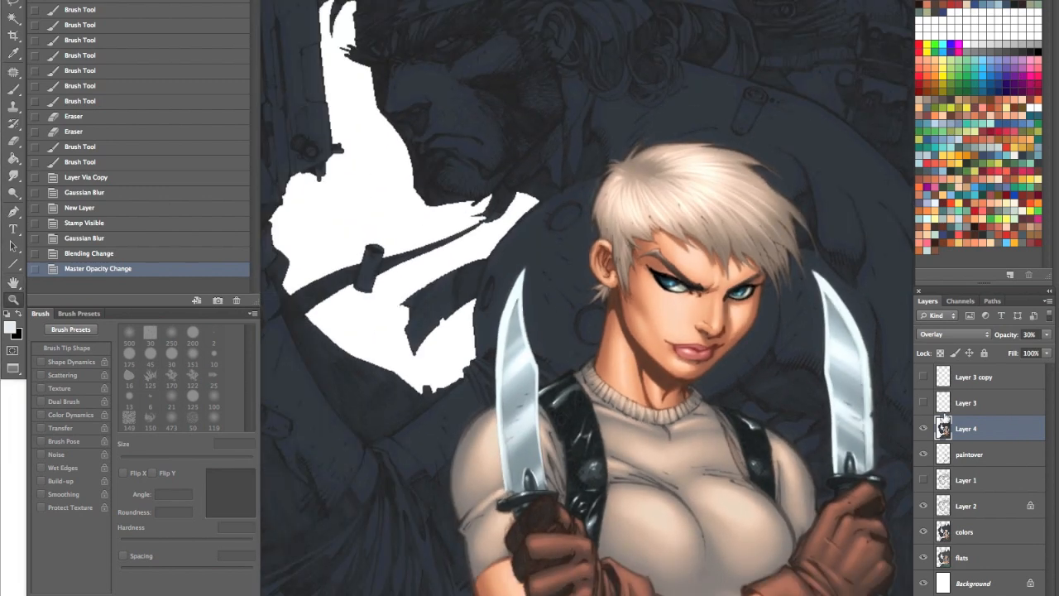
pyautogui.click(924, 402)
pyautogui.click(924, 378)
pyautogui.click(838, 431)
pyautogui.click(976, 404)
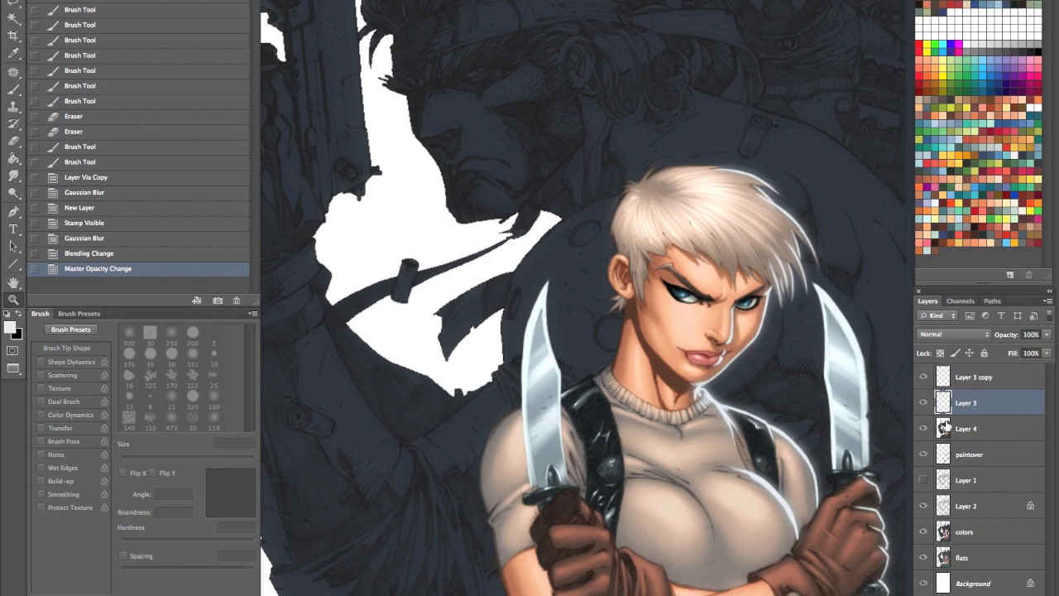
# Step: Toggle Layer 3 and Layer 3 copy to compare the woman with and without the rim light
pyautogui.click(923, 377)
pyautogui.click(923, 403)
pyautogui.click(924, 404)
pyautogui.click(923, 403)
pyautogui.click(923, 402)
pyautogui.click(923, 377)
pyautogui.moveTo(843, 435); pyautogui.dragTo(766, 371)
pyautogui.keyDown('alt'); pyautogui.click(817, 410); pyautogui.keyUp('alt')
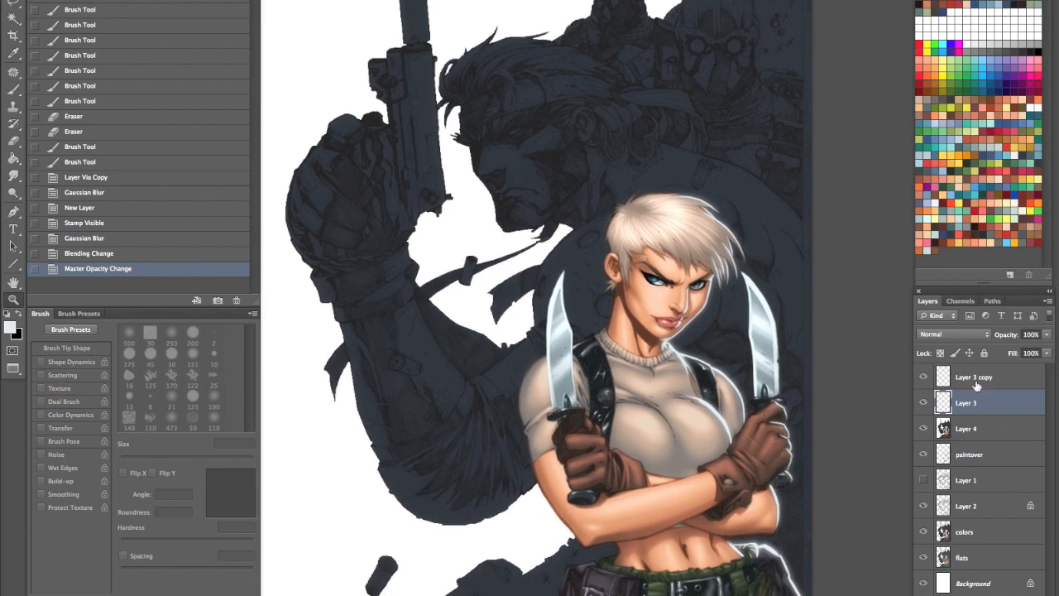
# Step: Soften the glow around the woman's arm and hip on Layer 3 copy with a 200 px soft eraser
pyautogui.click(976, 382)
pyautogui.press('e')
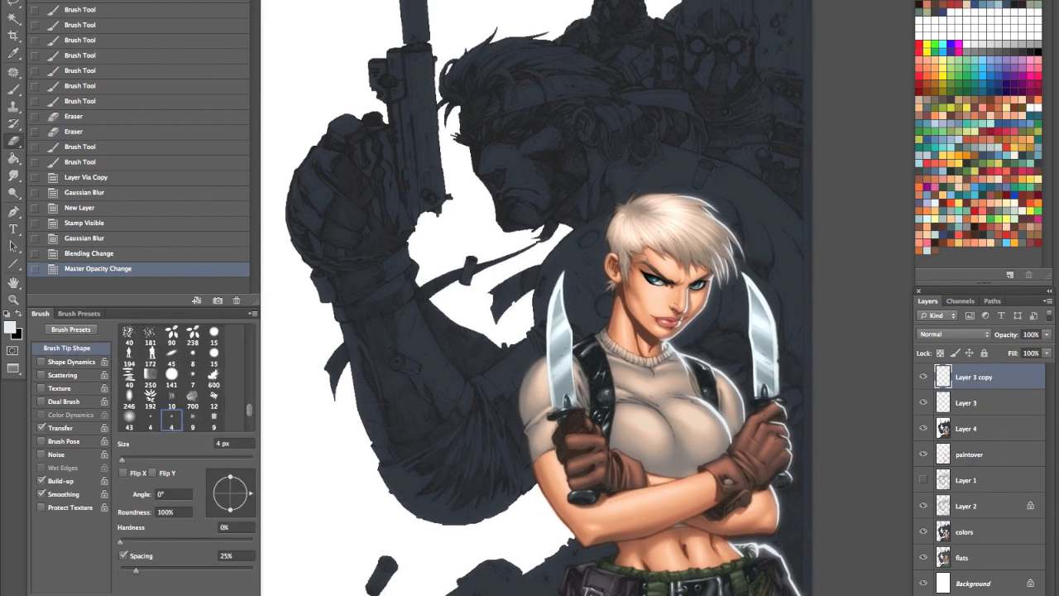
pyautogui.click(25, 1)
pyautogui.click(74, 451)
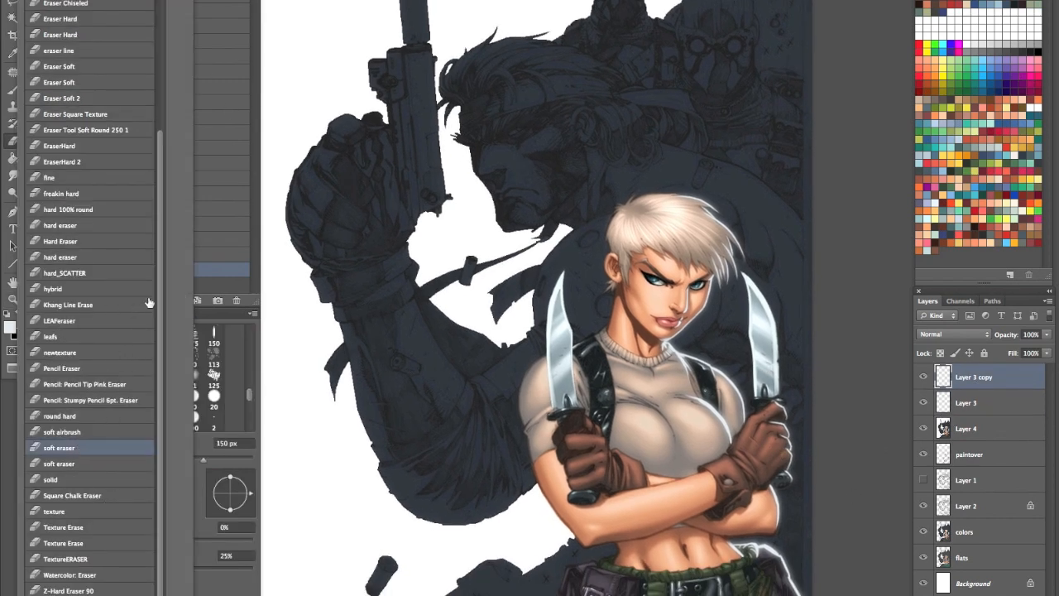
pyautogui.click(401, 1)
pyautogui.press(']')
pyautogui.press(']')
pyautogui.moveTo(801, 497); pyautogui.dragTo(789, 365)
pyautogui.moveTo(793, 473); pyautogui.dragTo(761, 431)
pyautogui.click(749, 591)
pyautogui.click(748, 581)
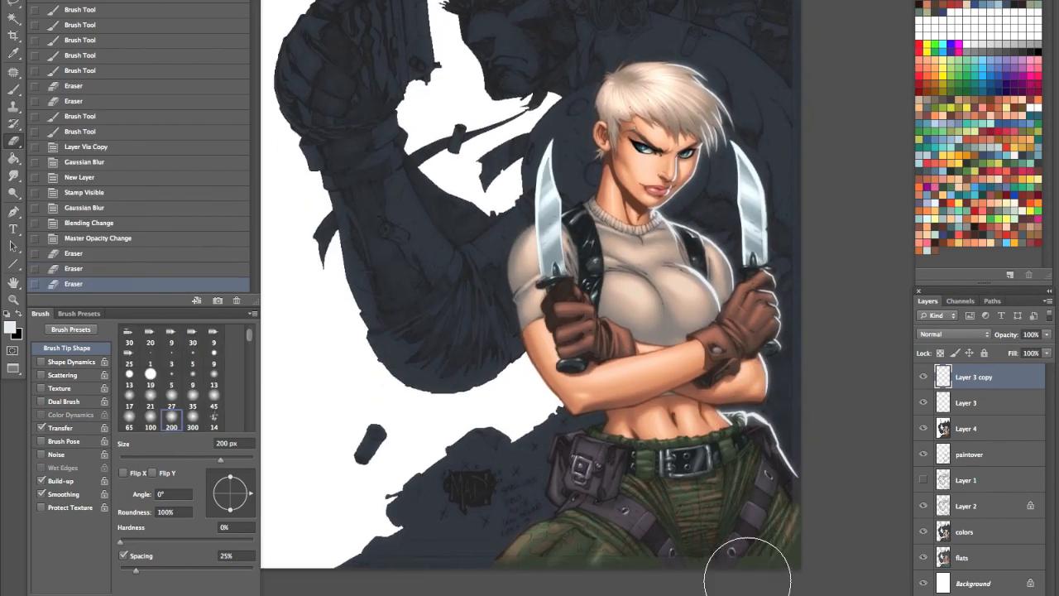
# Step: Compare Layer 3 copy on and off, and erase more of its glow from the hip up along the arm and knife
pyautogui.click(923, 377)
pyautogui.click(923, 377)
pyautogui.moveTo(727, 425); pyautogui.dragTo(713, 490)
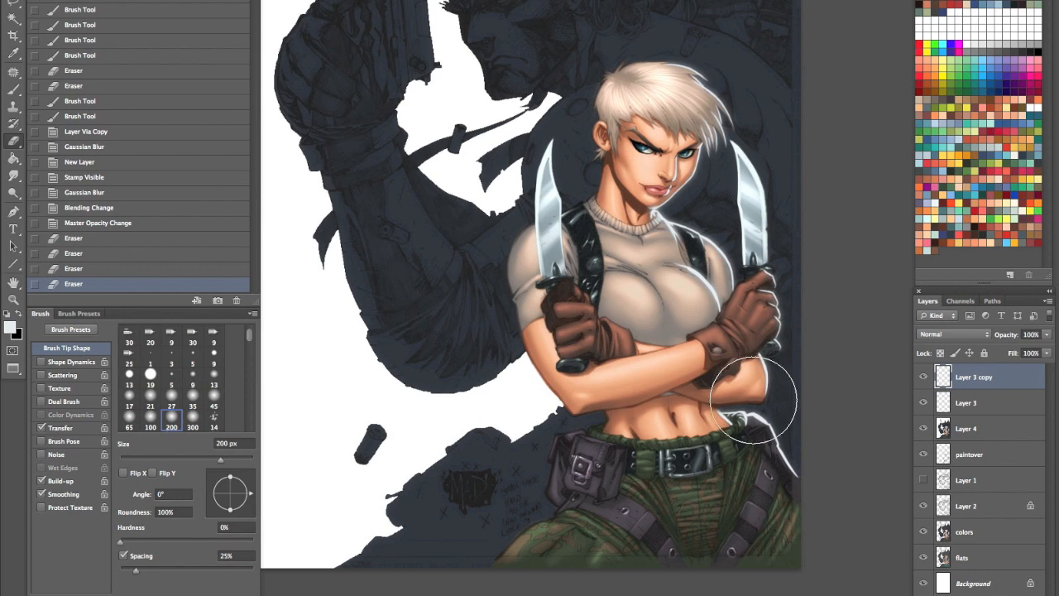
pyautogui.moveTo(753, 398); pyautogui.dragTo(766, 379)
pyautogui.moveTo(770, 372)
pyautogui.mouseDown()
pyautogui.moveTo(787, 318)
pyautogui.moveTo(782, 351)
pyautogui.mouseUp()
pyautogui.moveTo(781, 351); pyautogui.dragTo(786, 322)
pyautogui.moveTo(786, 322); pyautogui.dragTo(790, 282)
pyautogui.moveTo(790, 281); pyautogui.dragTo(794, 223)
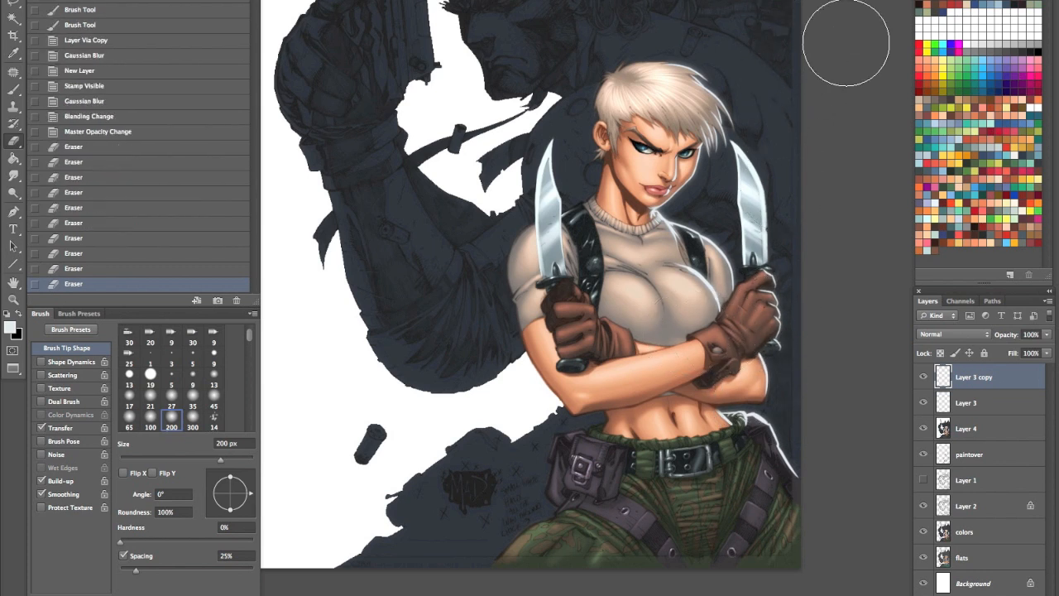
pyautogui.moveTo(710, 416)
pyautogui.mouseDown()
pyautogui.moveTo(684, 468)
pyautogui.moveTo(705, 499)
pyautogui.mouseUp()
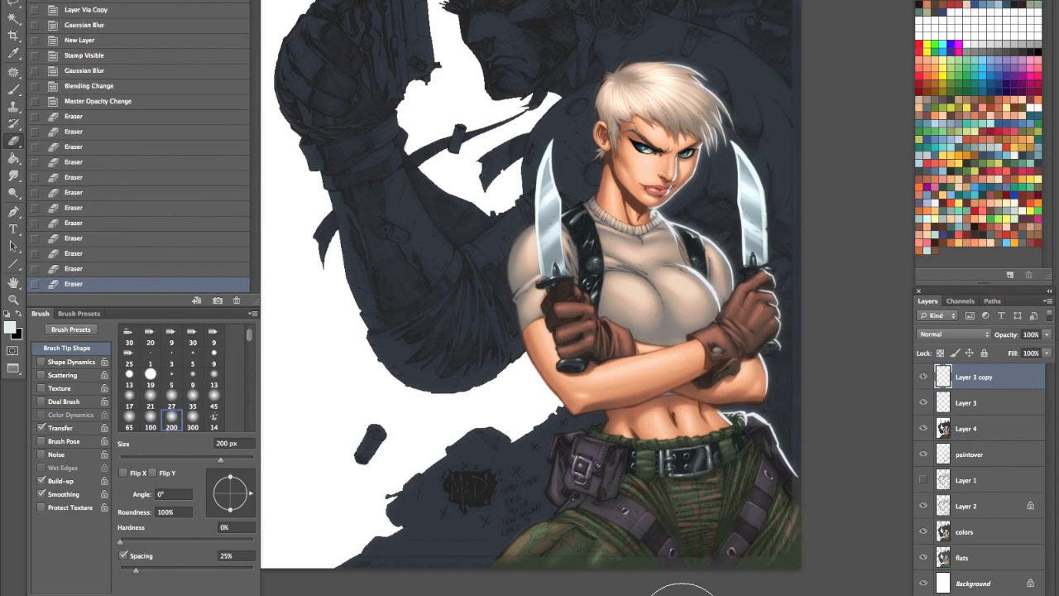
# Step: Choose a soft round 45 px brush preset with 0% hardness
pyautogui.press('b')
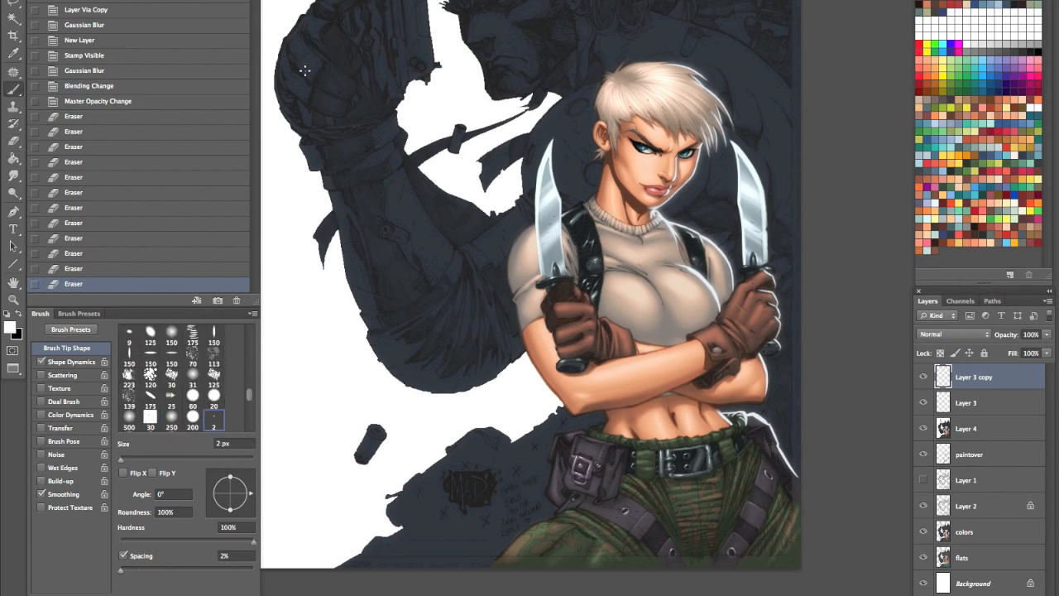
pyautogui.click(31, 1)
pyautogui.moveTo(160, 86); pyautogui.dragTo(159, 361)
pyautogui.click(110, 401)
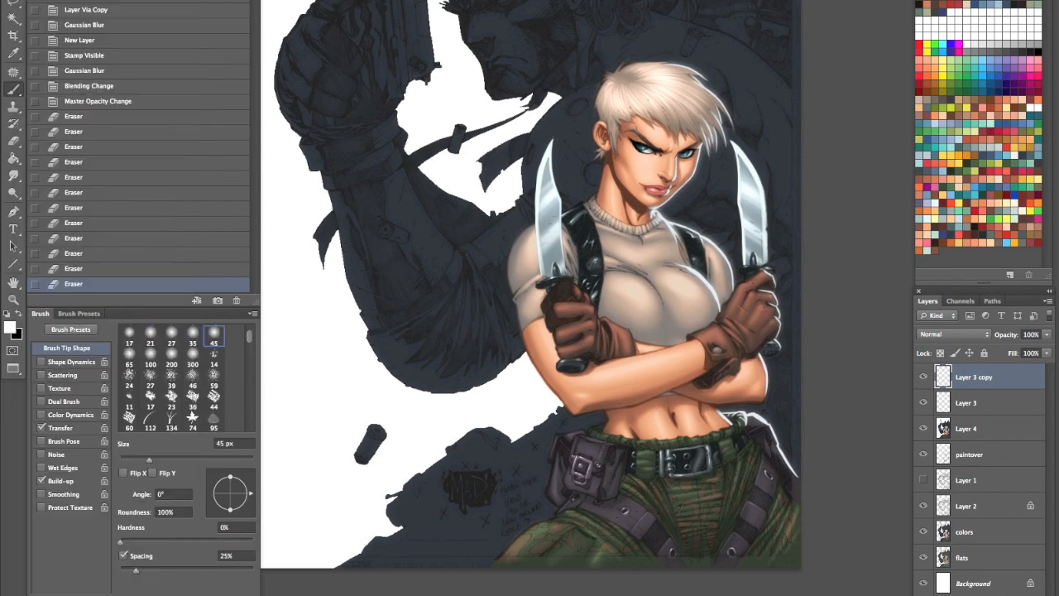
# Step: Try soft white glints on both knife blades at several brush sizes, and undo them
pyautogui.moveTo(536, 176); pyautogui.dragTo(538, 164)
pyautogui.press('super+z')
pyautogui.press('[')
pyautogui.press('[')
pyautogui.click(737, 185)
pyautogui.press(']')
pyautogui.click(558, 189)
pyautogui.press('[')
pyautogui.press('[')
pyautogui.press('[')
pyautogui.press('[')
pyautogui.click(559, 189)
pyautogui.press(']')
pyautogui.press(']')
pyautogui.press(']')
pyautogui.press(']')
pyautogui.press(']')
pyautogui.press(']')
pyautogui.press(']')
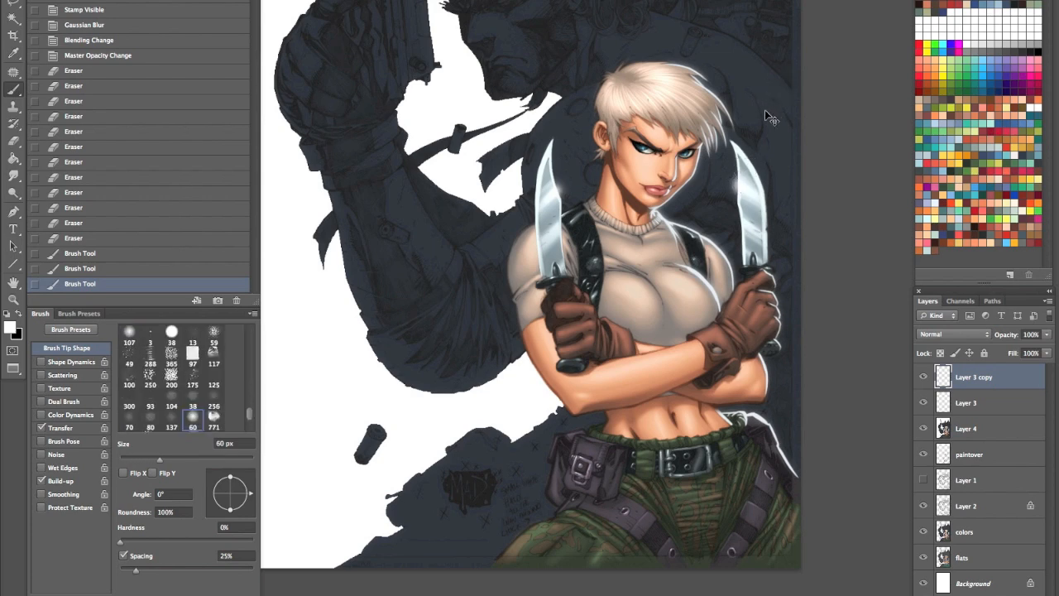
pyautogui.press('alt+super+z')
pyautogui.press('alt+super+z')
pyautogui.press('alt+super+z')
# Step: Paint soft white glints on the inner edges of both knife blades on Layer 3 copy, using 60, 20 and 45 px brush sizes
pyautogui.click(741, 182)
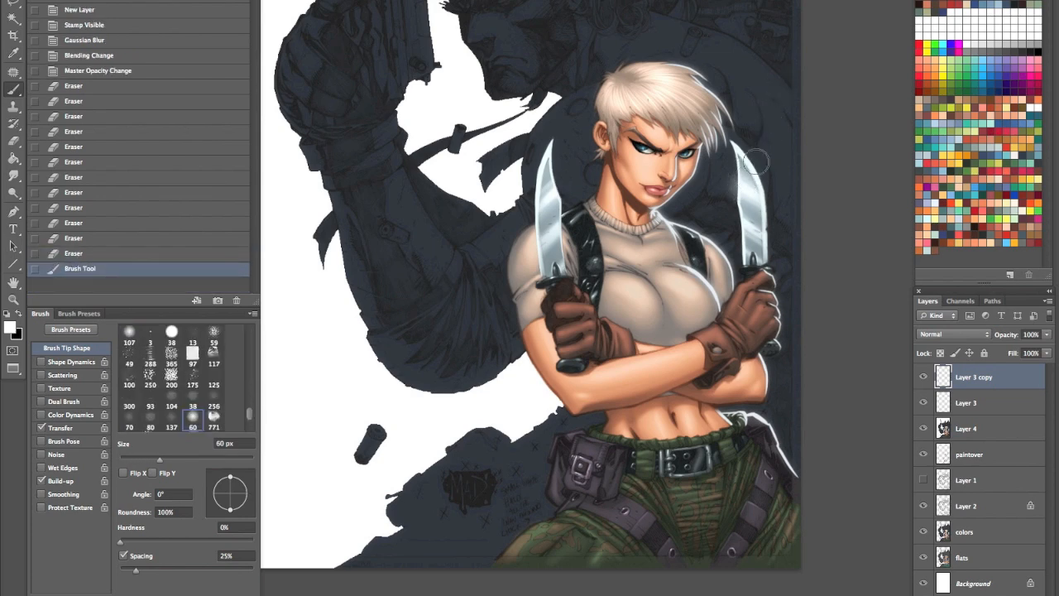
pyautogui.press('[')
pyautogui.press('[')
pyautogui.press('[')
pyautogui.press('[')
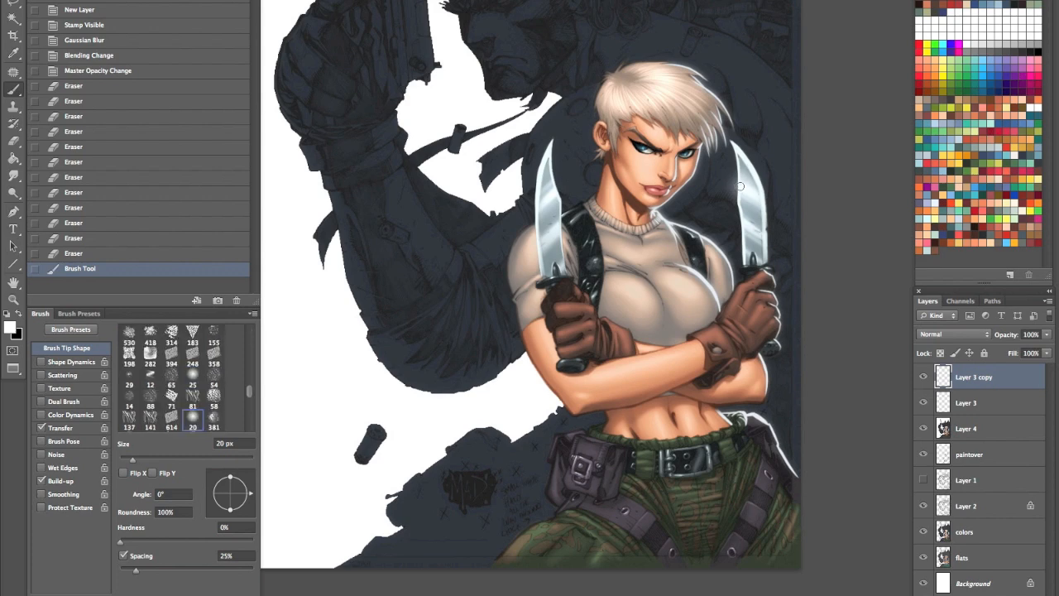
pyautogui.click(740, 186)
pyautogui.click(555, 191)
pyautogui.press(']')
pyautogui.press(']')
pyautogui.press(']')
pyautogui.press(']')
pyautogui.press(']')
pyautogui.click(560, 190)
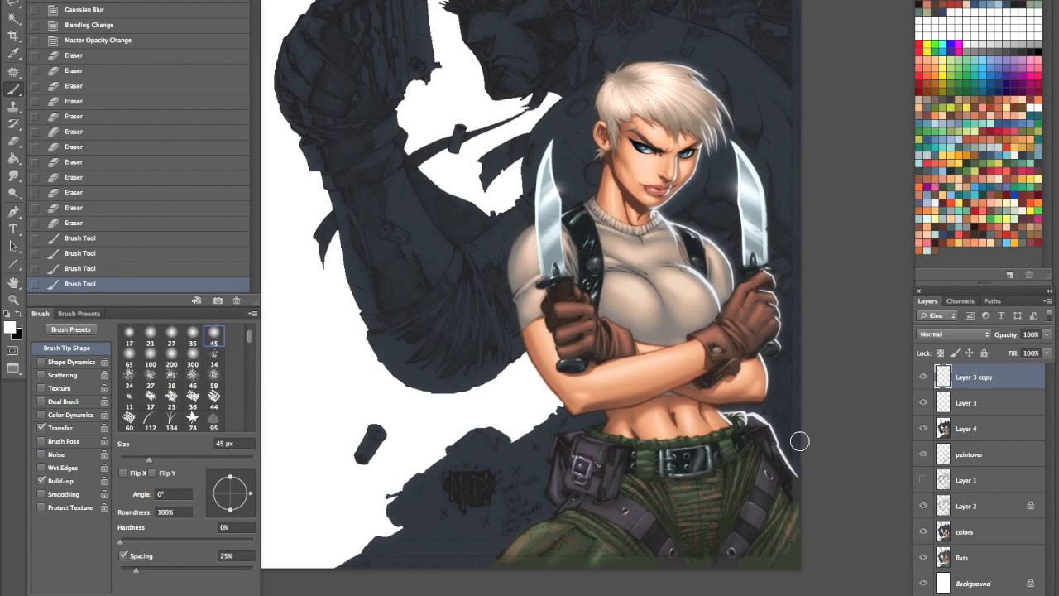
# Step: Examine the rim light on the woman's face by toggling Layer 3 copy and Layer 3
pyautogui.moveTo(708, 386); pyautogui.dragTo(718, 464)
pyautogui.moveTo(741, 424); pyautogui.dragTo(766, 319)
pyautogui.moveTo(724, 265); pyautogui.dragTo(726, 462)
pyautogui.moveTo(732, 303); pyautogui.dragTo(761, 304)
pyautogui.moveTo(714, 348); pyautogui.dragTo(793, 458)
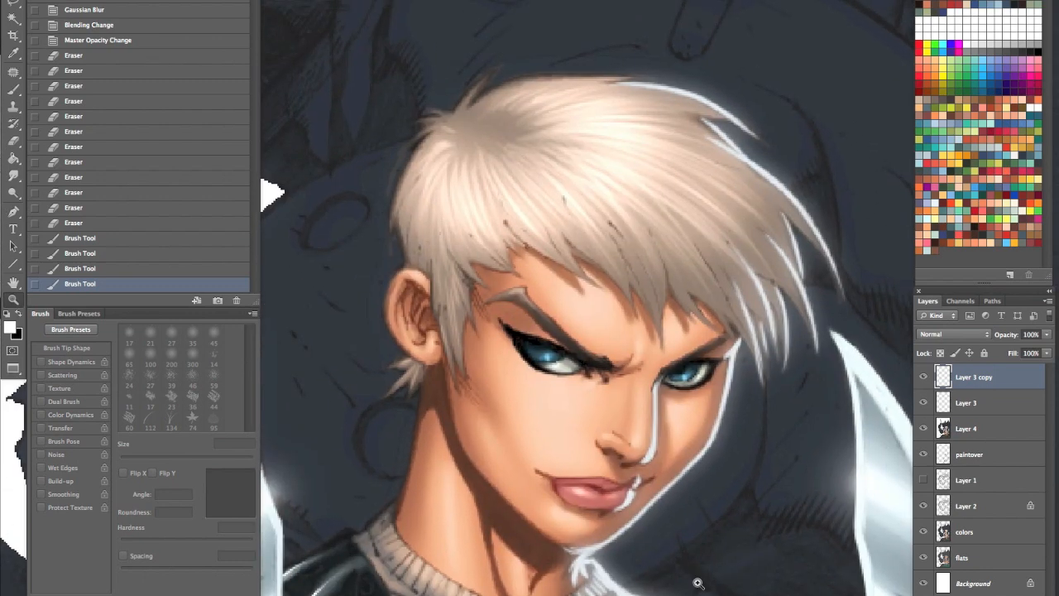
pyautogui.click(923, 377)
pyautogui.click(923, 376)
pyautogui.click(923, 402)
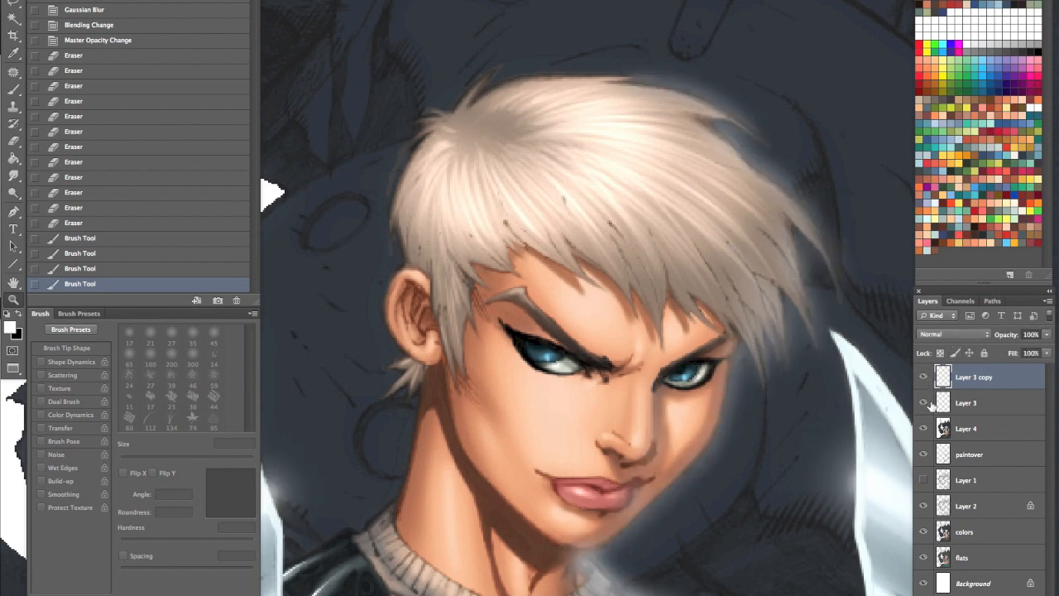
# Step: Toggle the colors layer, and hide all layers above it to check the base rendering of the face
pyautogui.click(923, 427)
pyautogui.click(923, 531)
pyautogui.click(924, 532)
pyautogui.click(924, 531)
pyautogui.click(923, 531)
pyautogui.click(923, 506)
pyautogui.click(923, 376)
pyautogui.click(923, 402)
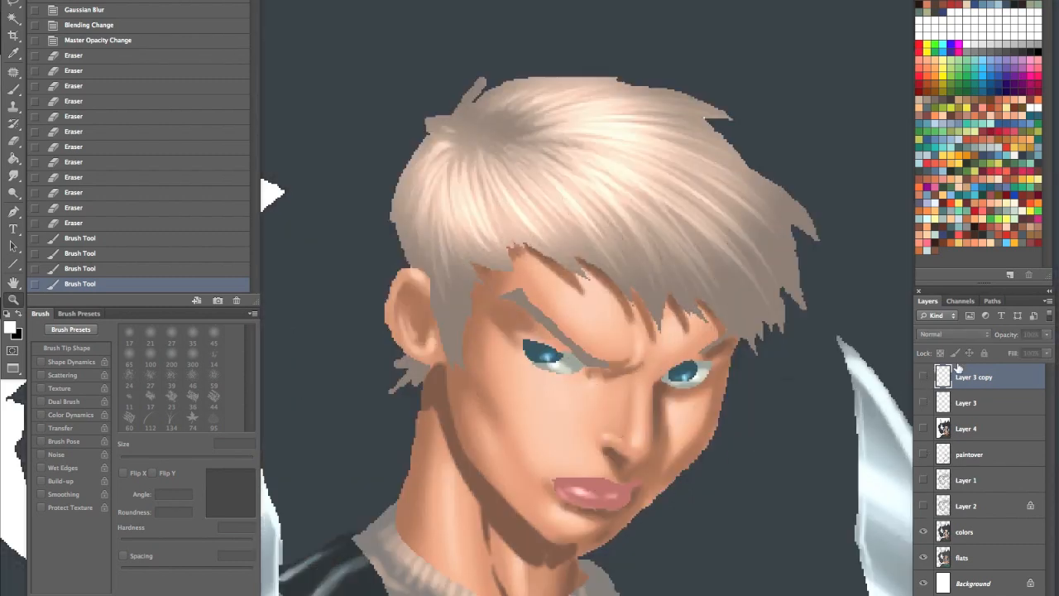
# Step: Show Layer 2 and the paintover layer again, and make paintover the active layer
pyautogui.click(923, 506)
pyautogui.click(923, 480)
pyautogui.click(923, 480)
pyautogui.click(984, 454)
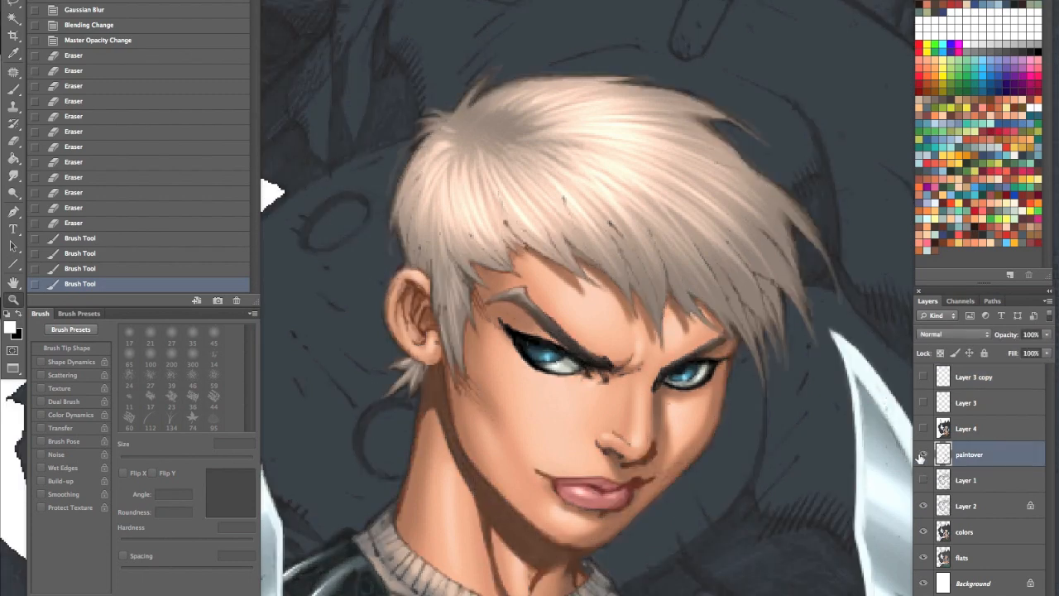
# Step: Set up the Eraser for the paintover layer with a soft 9 px tip
pyautogui.press('e')
pyautogui.click(33, 1)
pyautogui.click(431, 297)
pyautogui.press('[')
pyautogui.press('[')
pyautogui.press('[')
pyautogui.press('[')
pyautogui.press('[')
pyautogui.press('[')
pyautogui.press('[')
pyautogui.press('[')
pyautogui.press('[')
pyautogui.press('[')
pyautogui.press('[')
pyautogui.press('[')
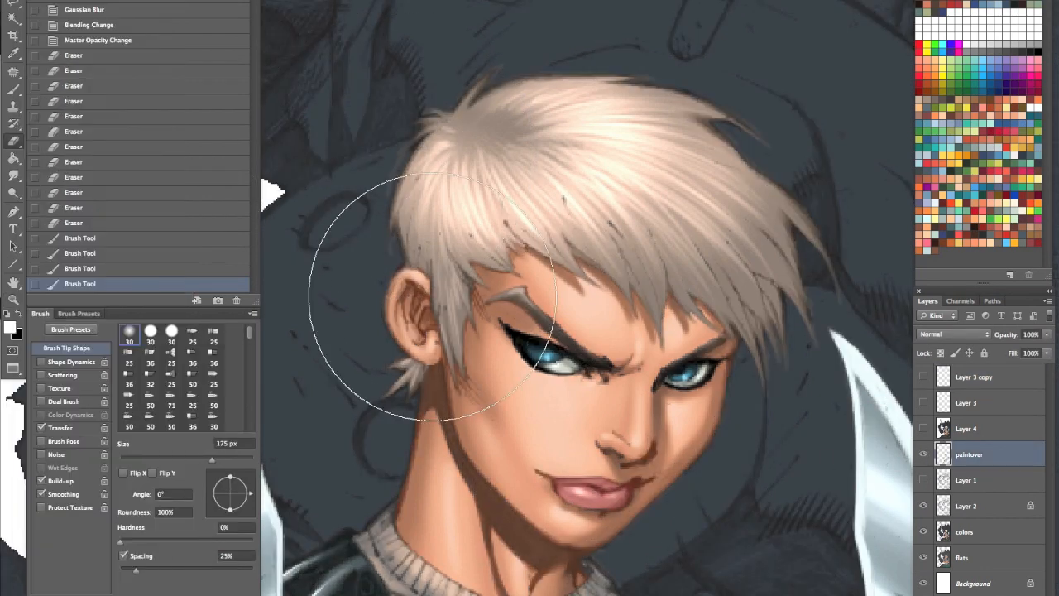
pyautogui.scroll(-5, 174, 389)
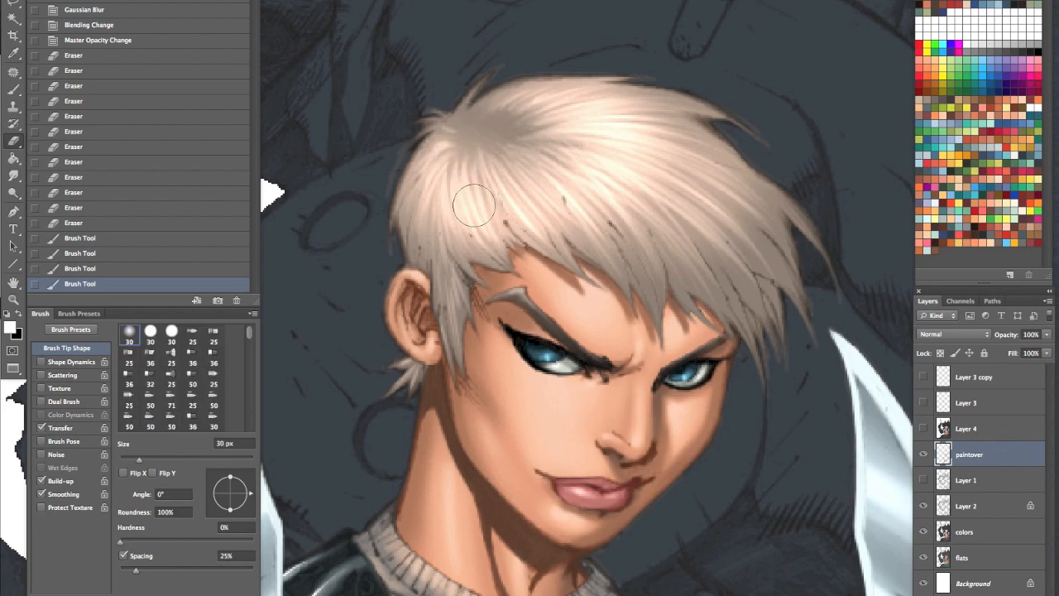
pyautogui.click(193, 418)
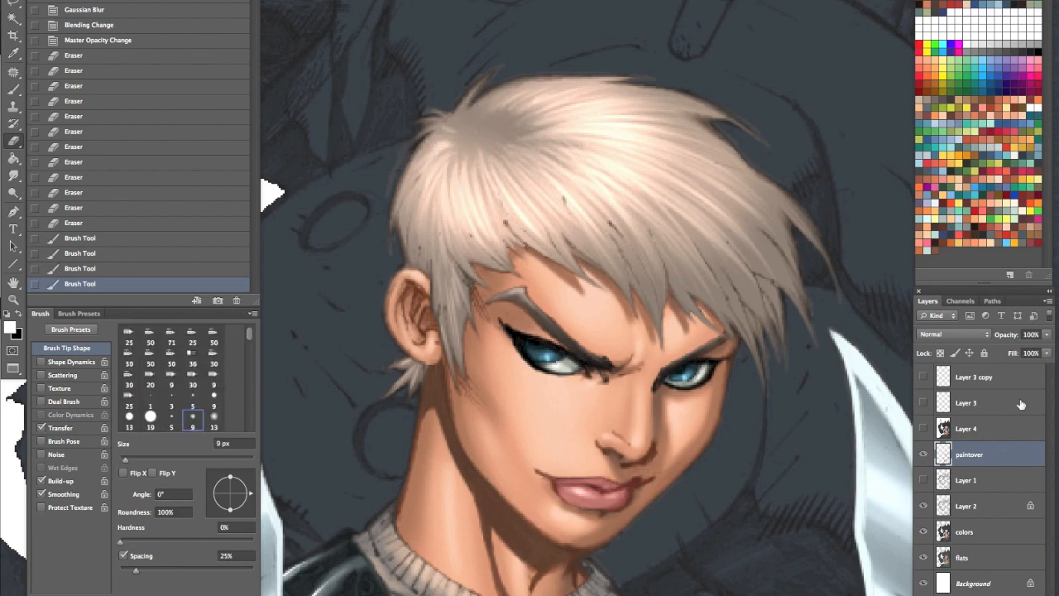
# Step: Toggle Layer 2 to compare the line art on the face, and set the eraser size to 8 px
pyautogui.click(925, 505)
pyautogui.click(924, 506)
pyautogui.click(925, 505)
pyautogui.click(925, 505)
pyautogui.click(925, 503)
pyautogui.click(925, 504)
pyautogui.press('[')
pyautogui.press('[')
pyautogui.press('[')
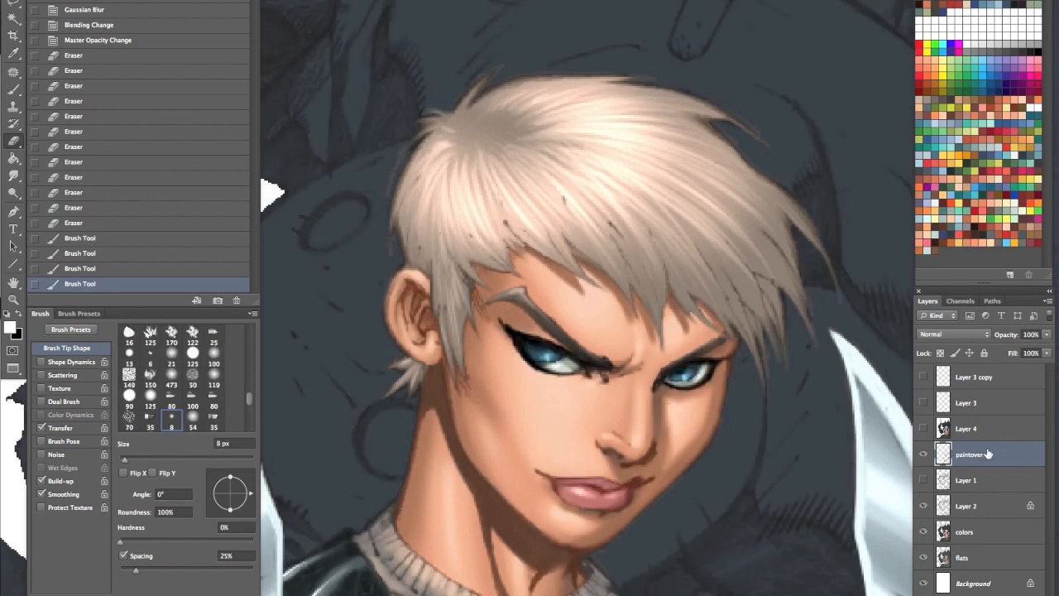
# Step: Erase stray paintover marks along the back and crown edges of the woman's hair with a soft 6 px eraser
pyautogui.moveTo(389, 173); pyautogui.dragTo(404, 160)
pyautogui.moveTo(404, 161)
pyautogui.mouseDown()
pyautogui.moveTo(383, 220)
pyautogui.moveTo(392, 256)
pyautogui.mouseUp()
pyautogui.moveTo(459, 88)
pyautogui.mouseDown()
pyautogui.moveTo(513, 51)
pyautogui.moveTo(503, 70)
pyautogui.mouseUp()
pyautogui.moveTo(502, 70); pyautogui.dragTo(488, 76)
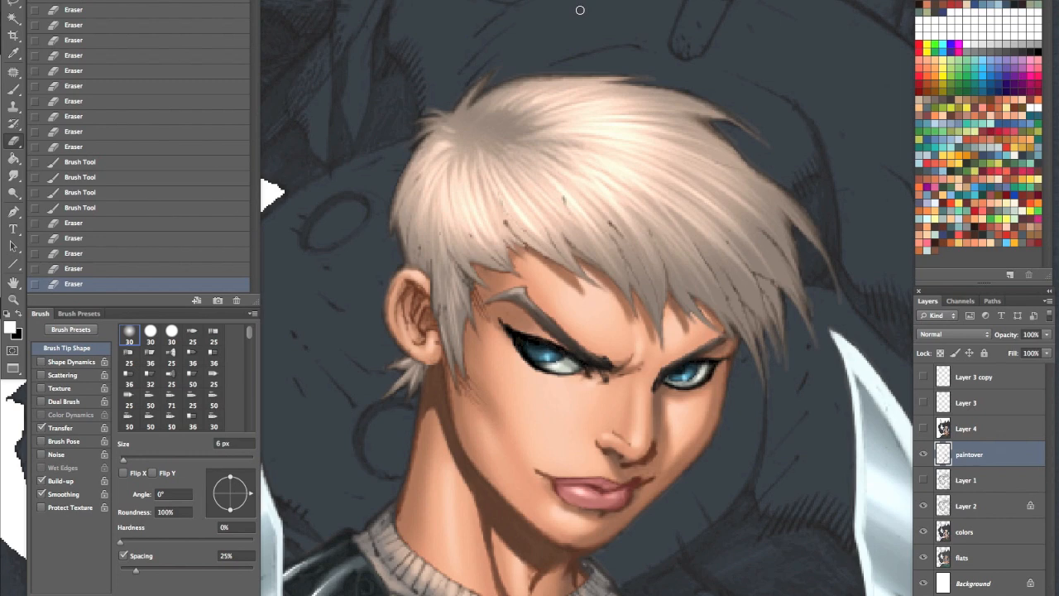
# Step: Toggle paintover and Layer 2 to compare the rendering, and show Layer 4, Layer 3 and Layer 3 copy again
pyautogui.click(922, 455)
pyautogui.click(922, 455)
pyautogui.click(923, 505)
pyautogui.click(923, 506)
pyautogui.click(924, 428)
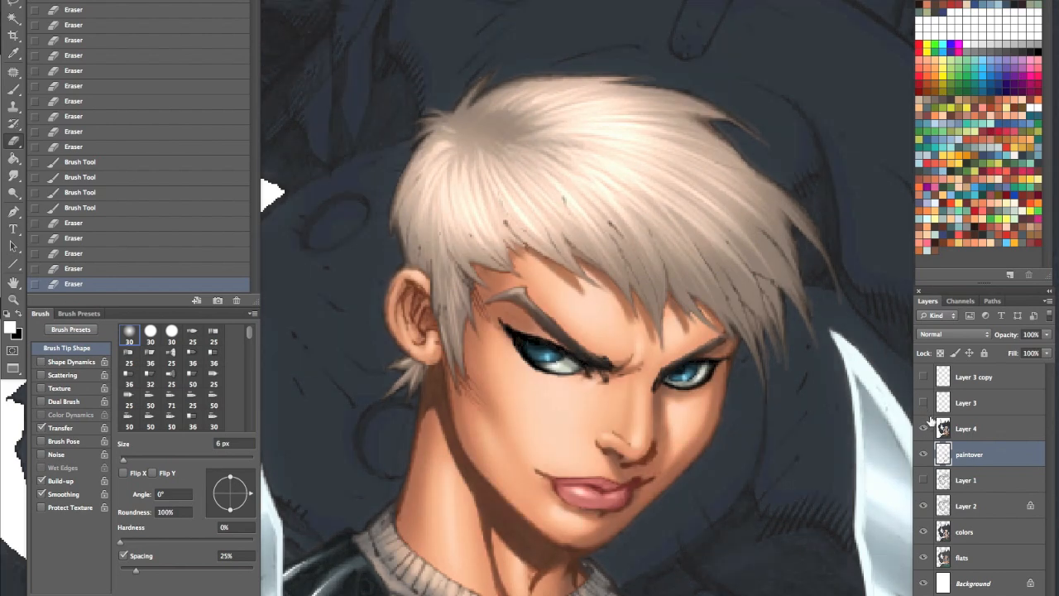
pyautogui.click(923, 403)
pyautogui.click(923, 377)
# Step: Examine the woman's face, knives, gloves and torso at several magnifications with the rim light and finishing layers visible
pyautogui.press('z')
pyautogui.moveTo(672, 395); pyautogui.dragTo(593, 511)
pyautogui.moveTo(665, 548); pyautogui.dragTo(630, 401)
pyautogui.moveTo(757, 565); pyautogui.dragTo(743, 507)
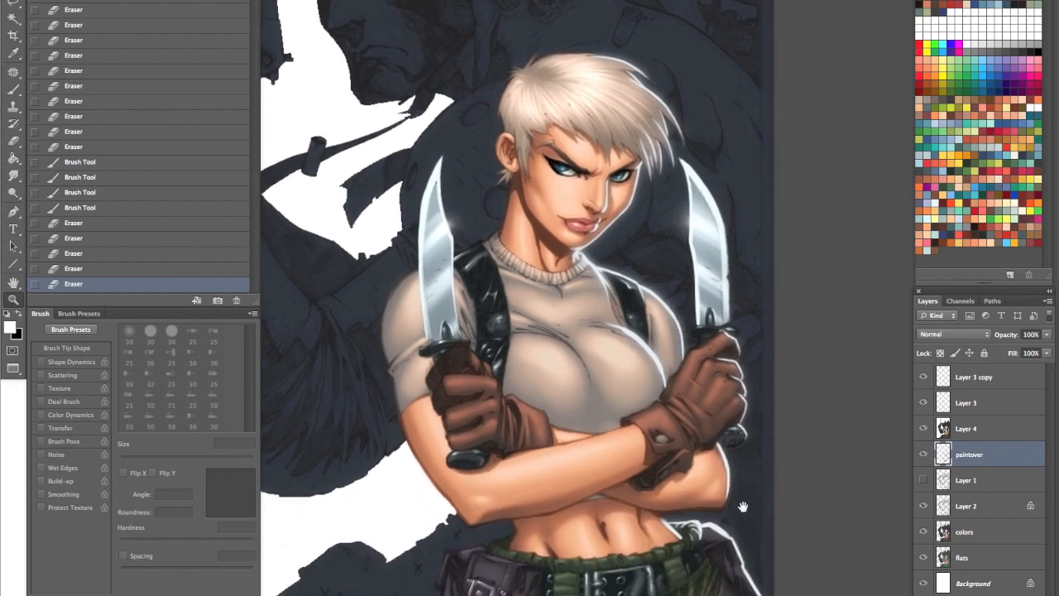
pyautogui.keyDown('alt'); pyautogui.click(740, 436); pyautogui.keyUp('alt')
pyautogui.moveTo(483, 329); pyautogui.dragTo(536, 321)
pyautogui.moveTo(589, 393); pyautogui.dragTo(711, 439)
pyautogui.moveTo(757, 455); pyautogui.dragTo(627, 478)
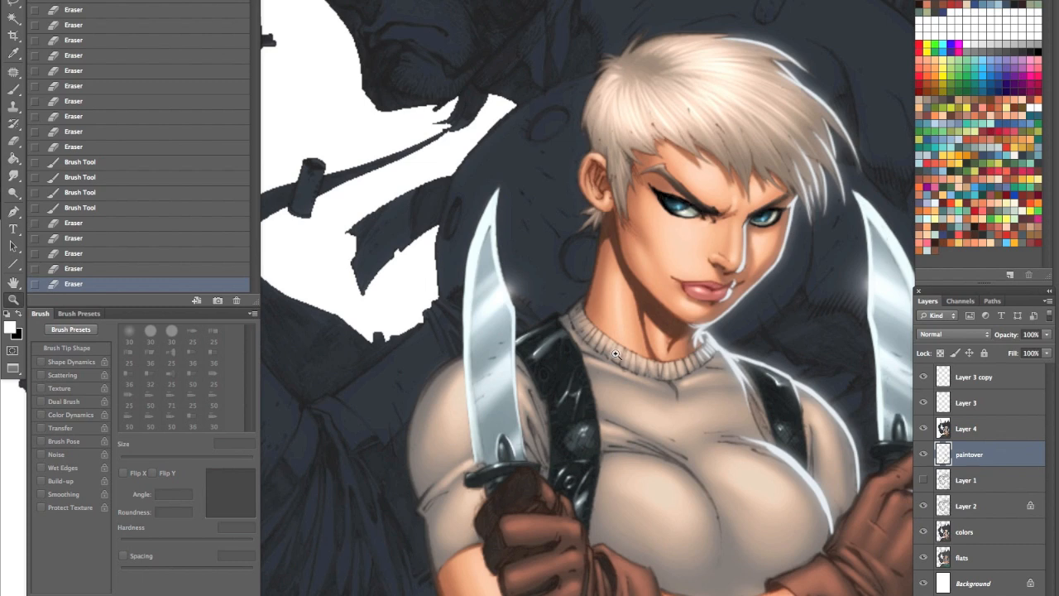
pyautogui.moveTo(637, 325); pyautogui.dragTo(555, 467)
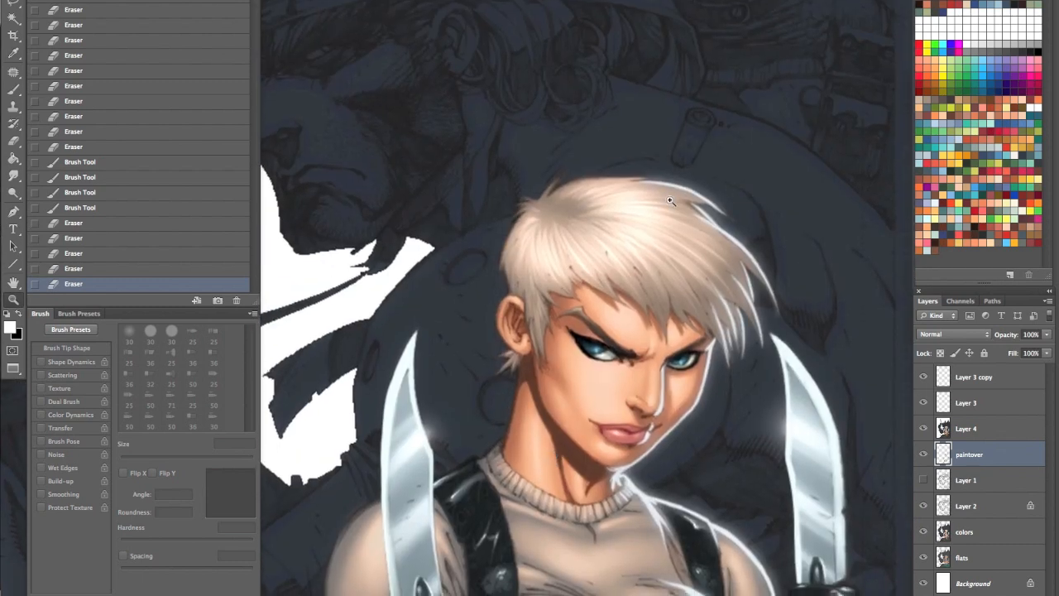
pyautogui.keyDown('alt'); pyautogui.click(513, 478); pyautogui.keyUp('alt')
pyautogui.moveTo(549, 594); pyautogui.dragTo(591, 376)
pyautogui.click(596, 392)
pyautogui.moveTo(512, 595); pyautogui.dragTo(546, 591)
pyautogui.moveTo(589, 475); pyautogui.dragTo(532, 594)
pyautogui.click(733, 406)
pyautogui.moveTo(717, 401); pyautogui.dragTo(654, 562)
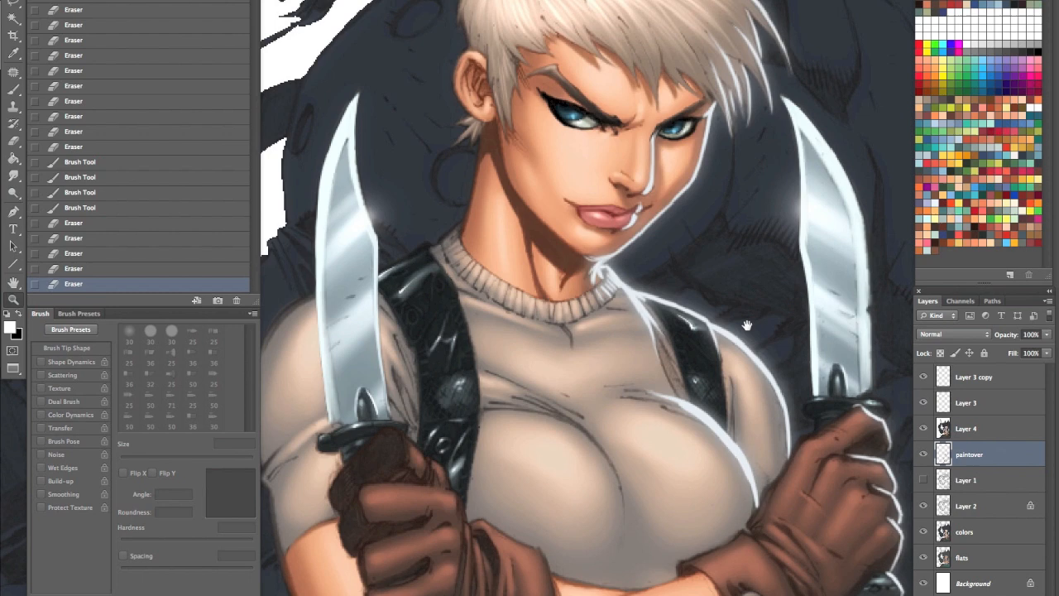
# Step: Review the woman's head and knives with the interface panels hidden, and bring the panels back
pyautogui.press('Tab')
pyautogui.moveTo(650, 343); pyautogui.dragTo(635, 451)
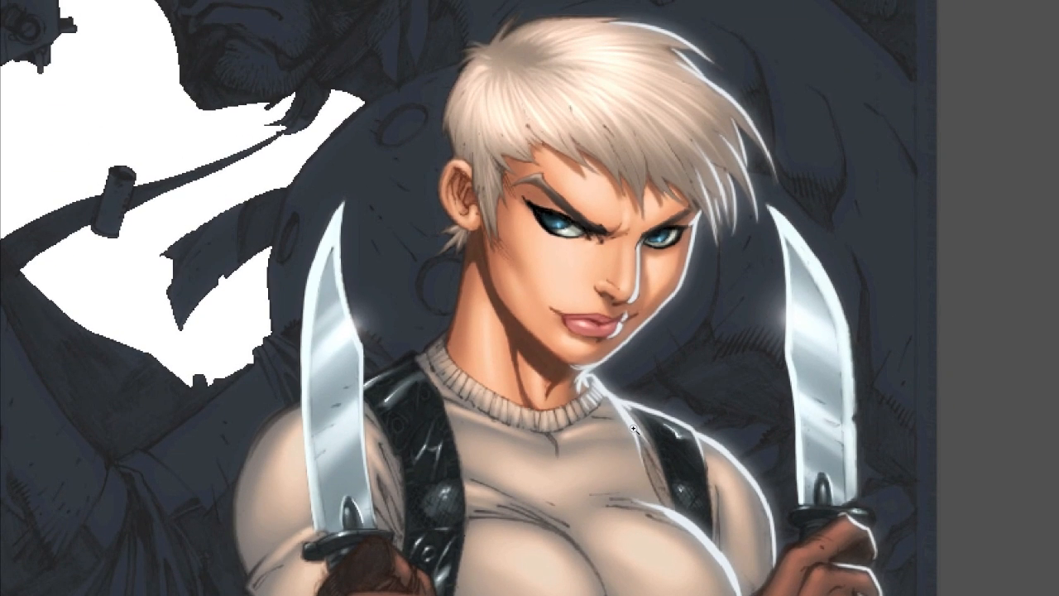
pyautogui.moveTo(650, 144); pyautogui.dragTo(613, 207)
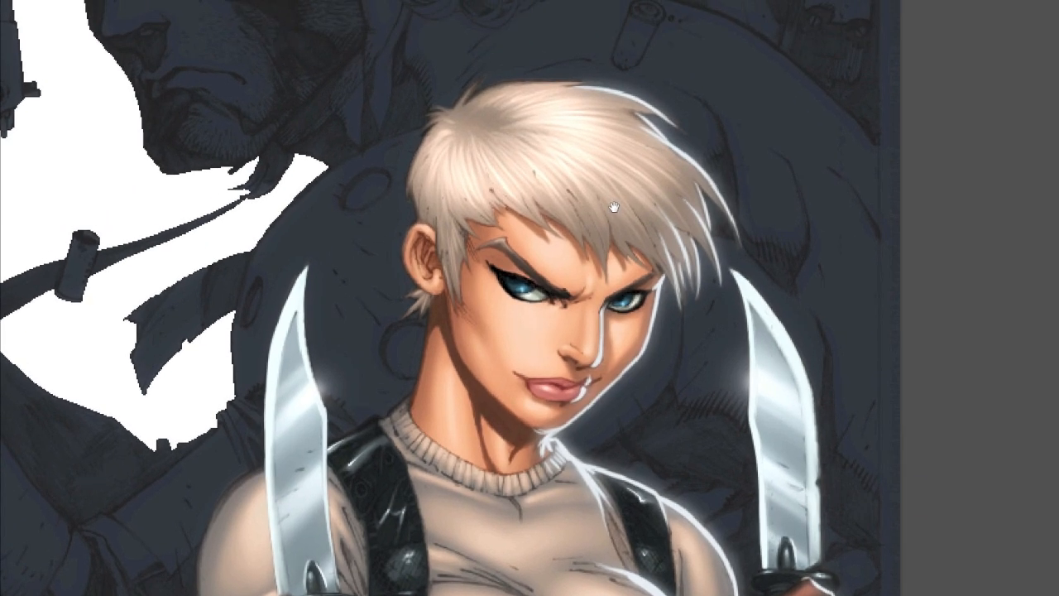
pyautogui.press('Tab')
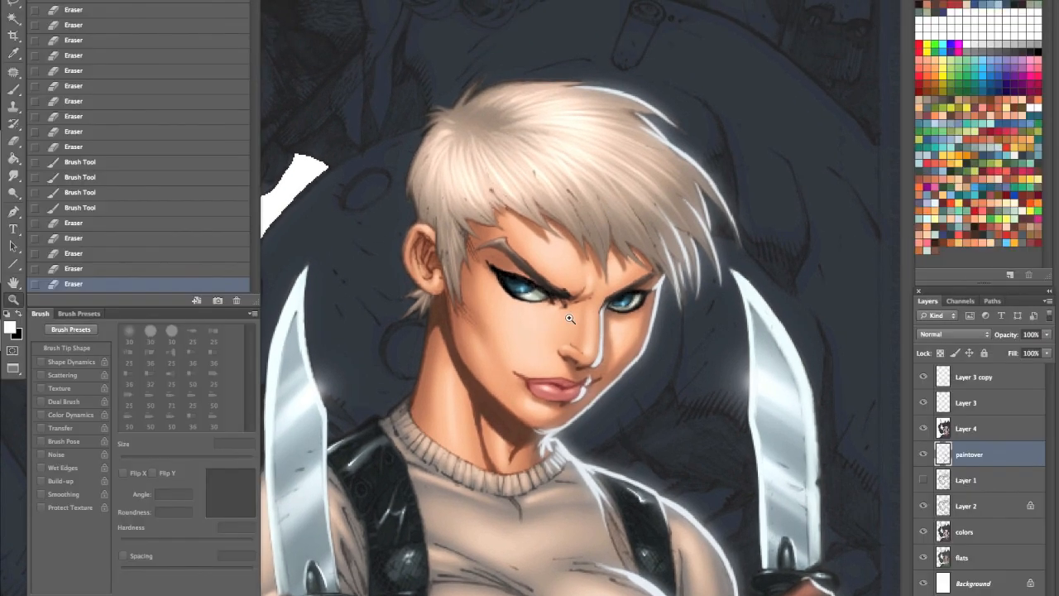